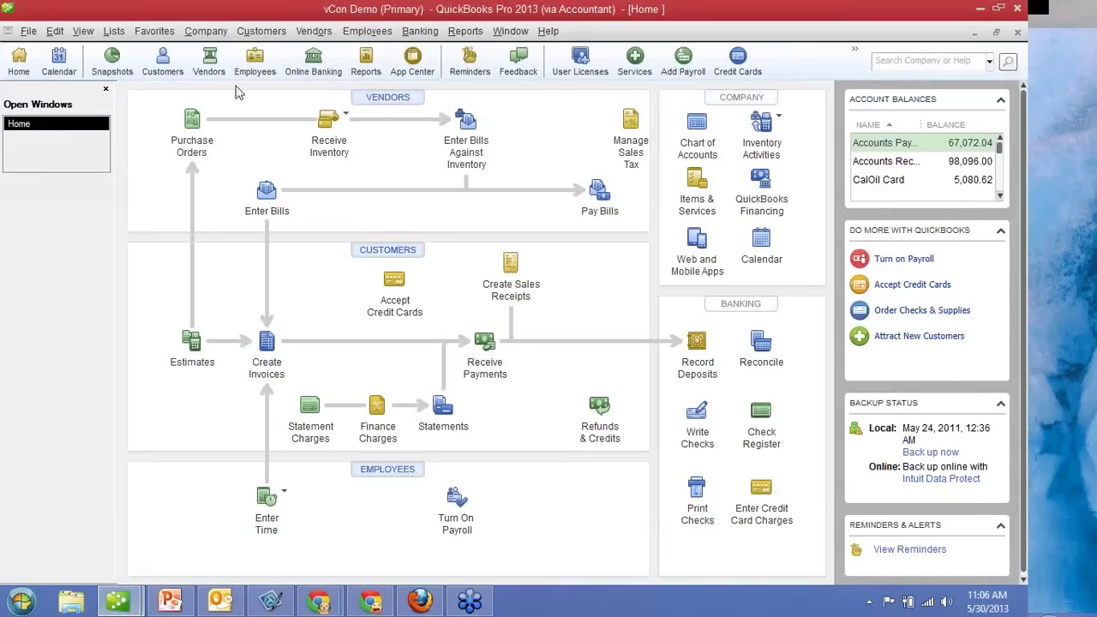
View the company file's list of set-up users and close it without changes.
click(216, 34)
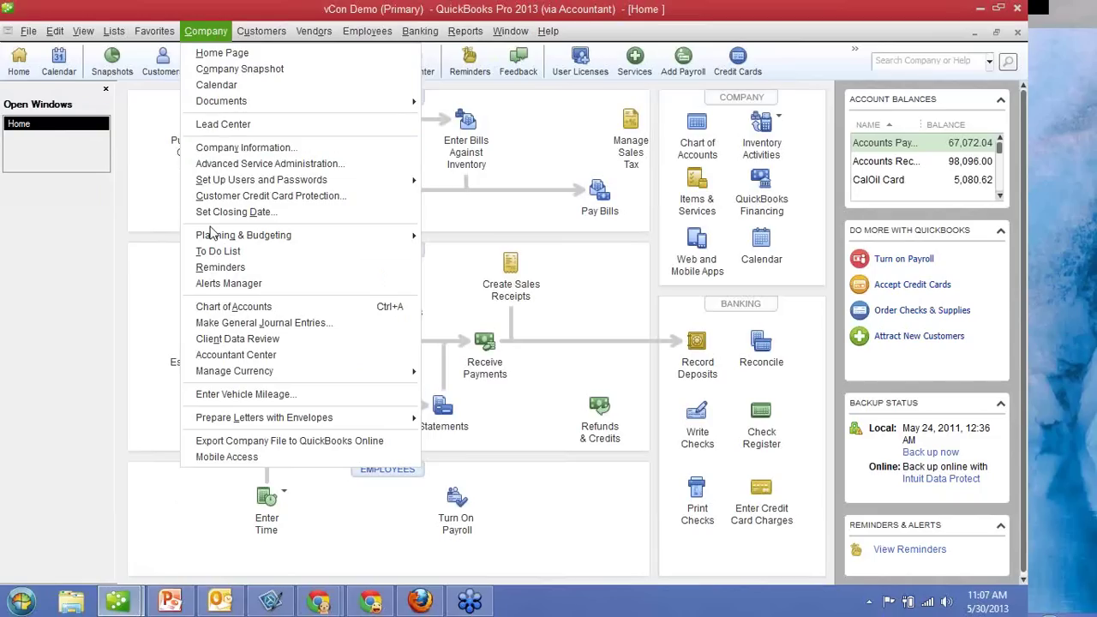
mouse_move(221, 183)
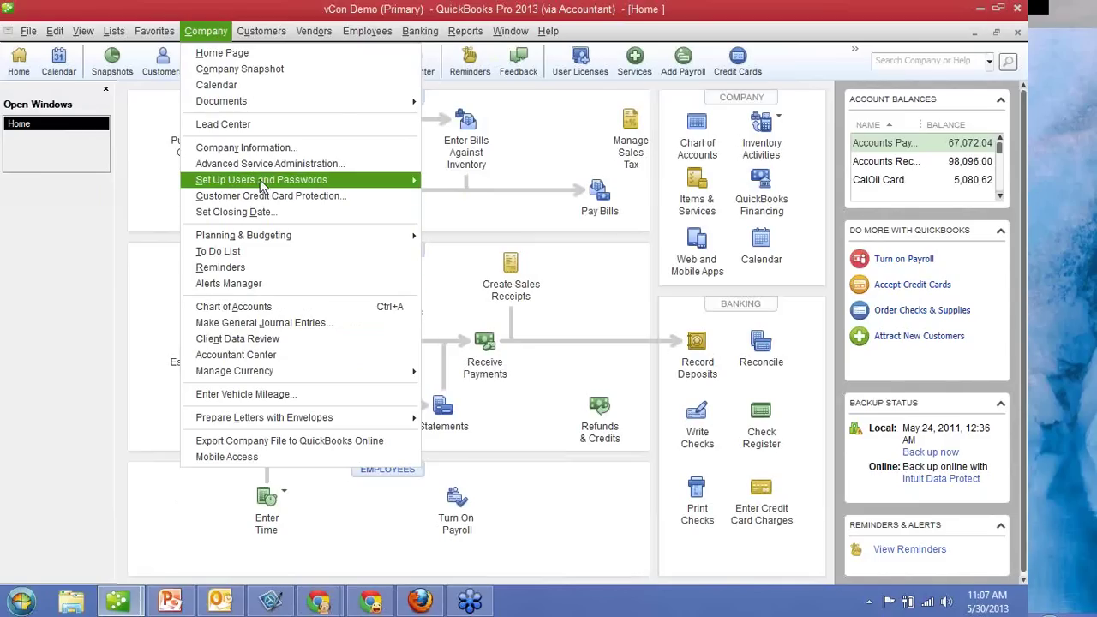
mouse_move(331, 182)
click(460, 182)
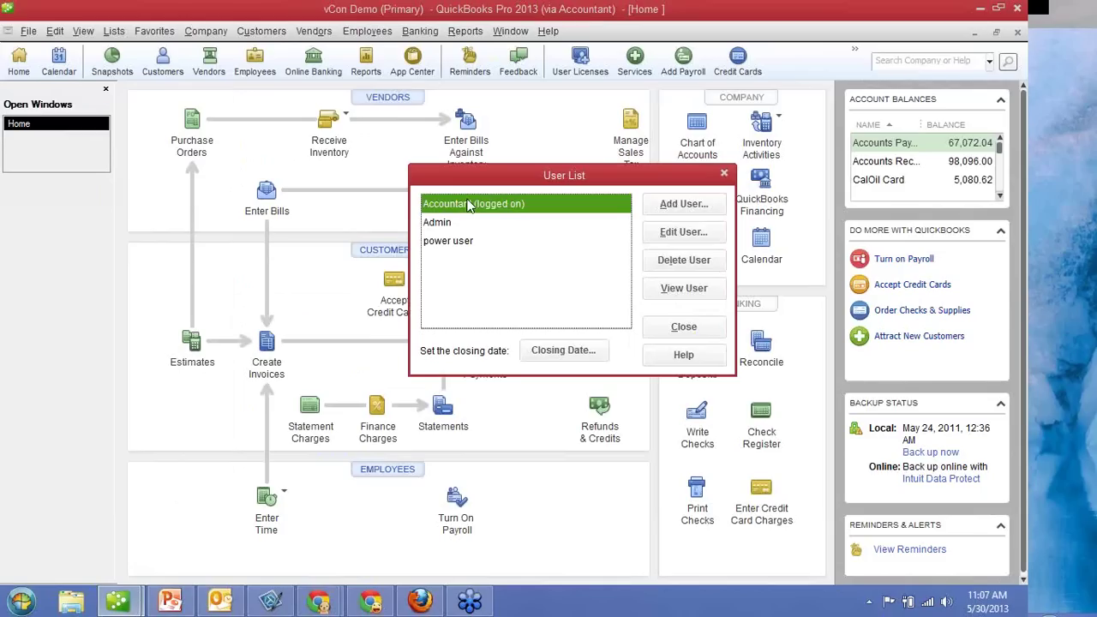
click(683, 326)
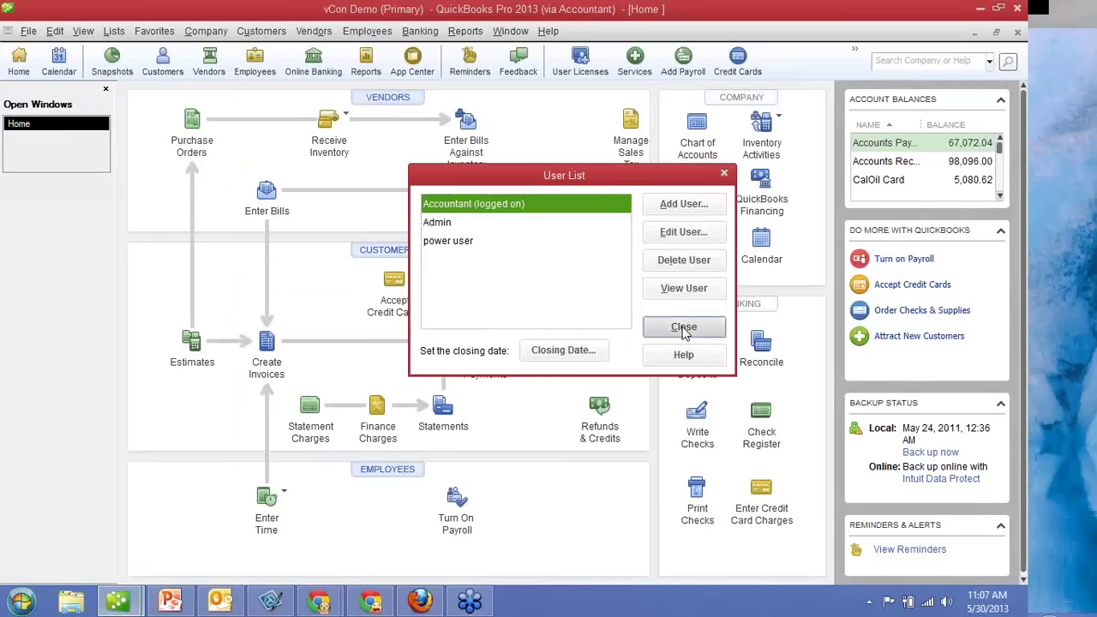
Open Client Data Review and try the Reclassify Transactions and Write Off Invoices cleanup tasks, dismissing each message.
click(205, 31)
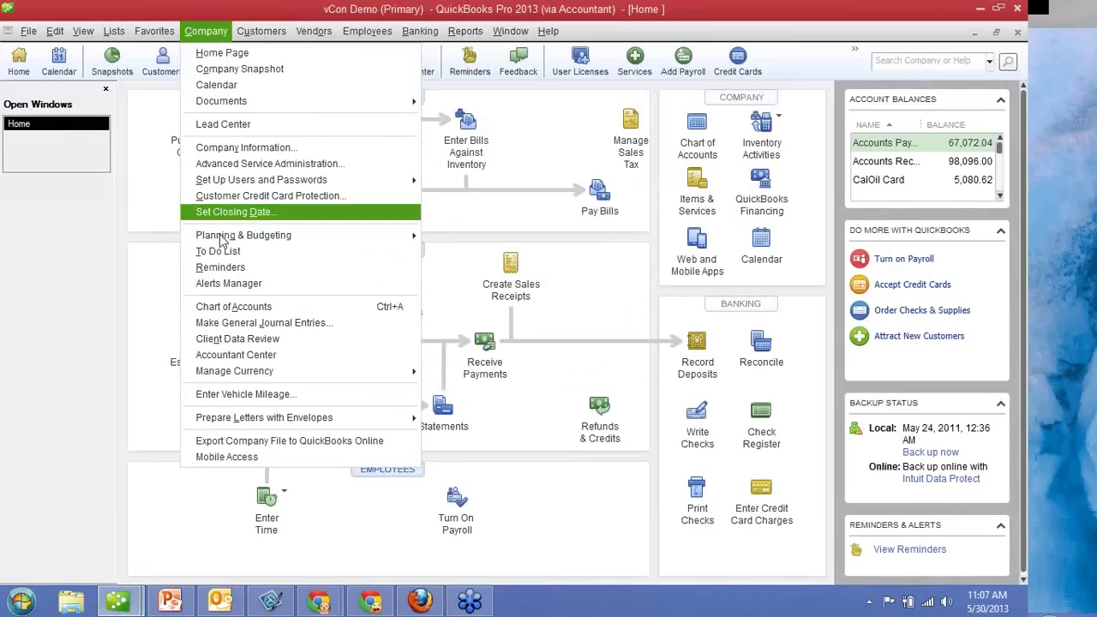
click(238, 339)
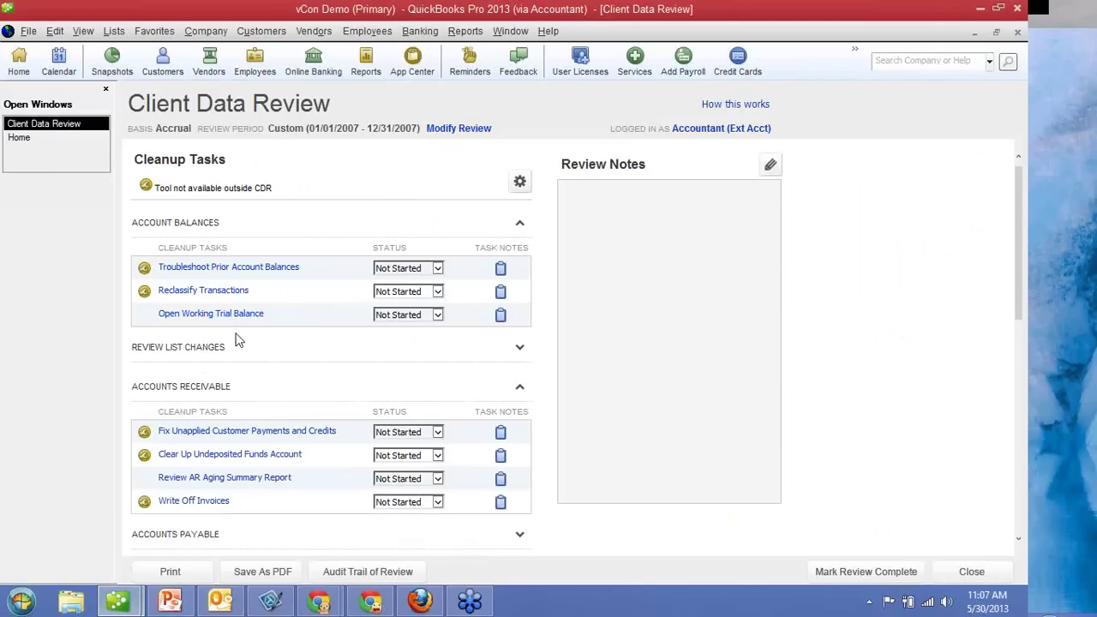
click(227, 298)
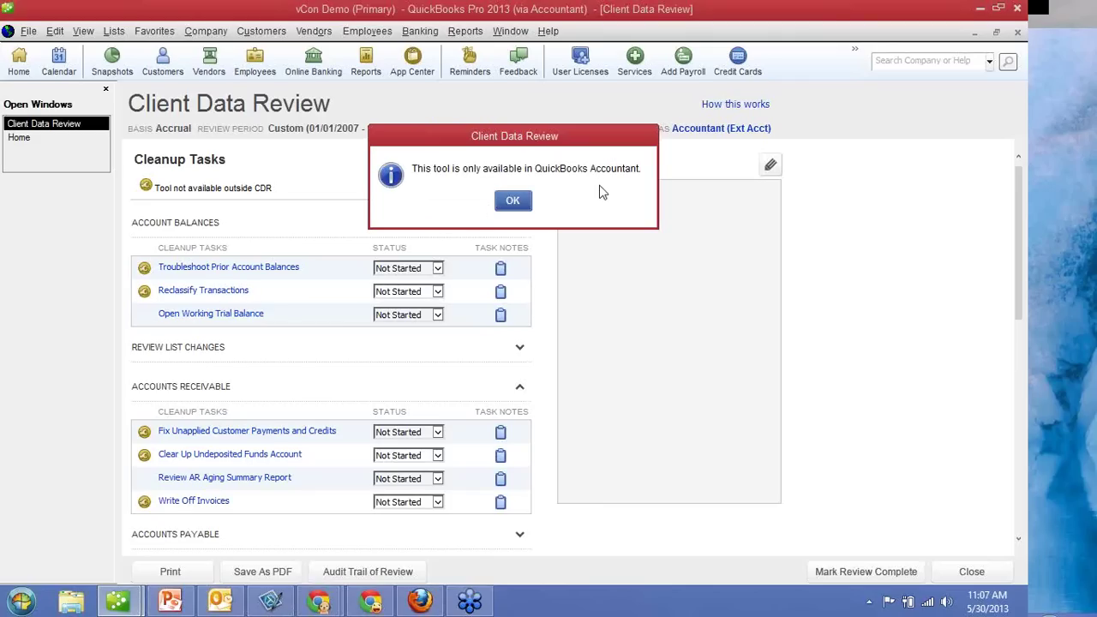
click(513, 201)
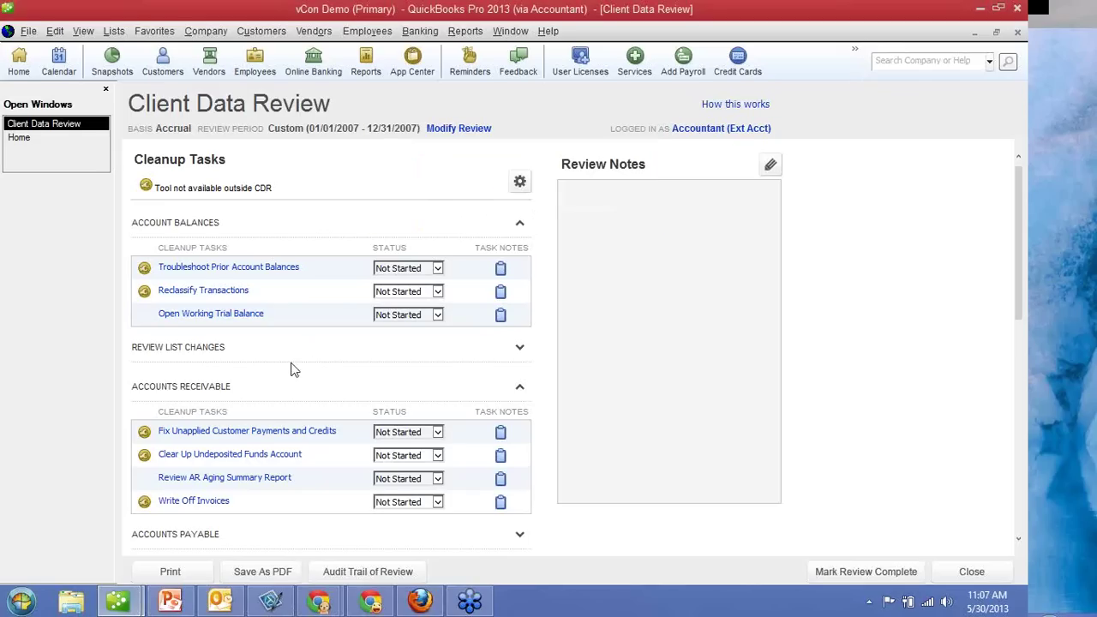
click(207, 504)
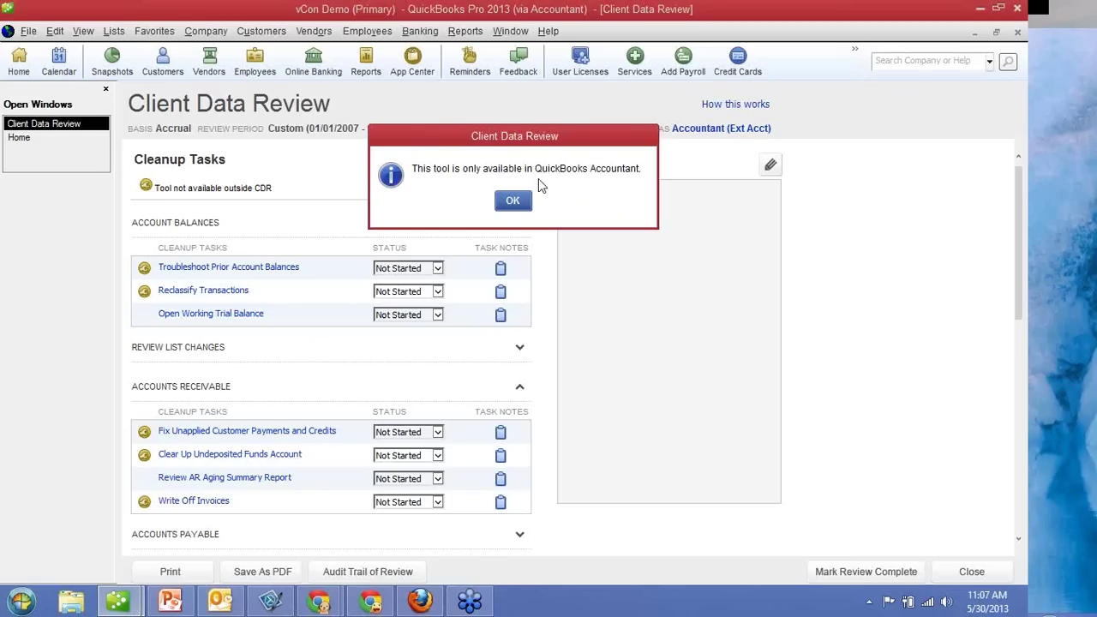
click(513, 201)
Try the Fix Incorrectly Paid Sales Tax and Troubleshoot Inventory cleanup tasks, dismissing each message.
scroll(262, 343, down, 5)
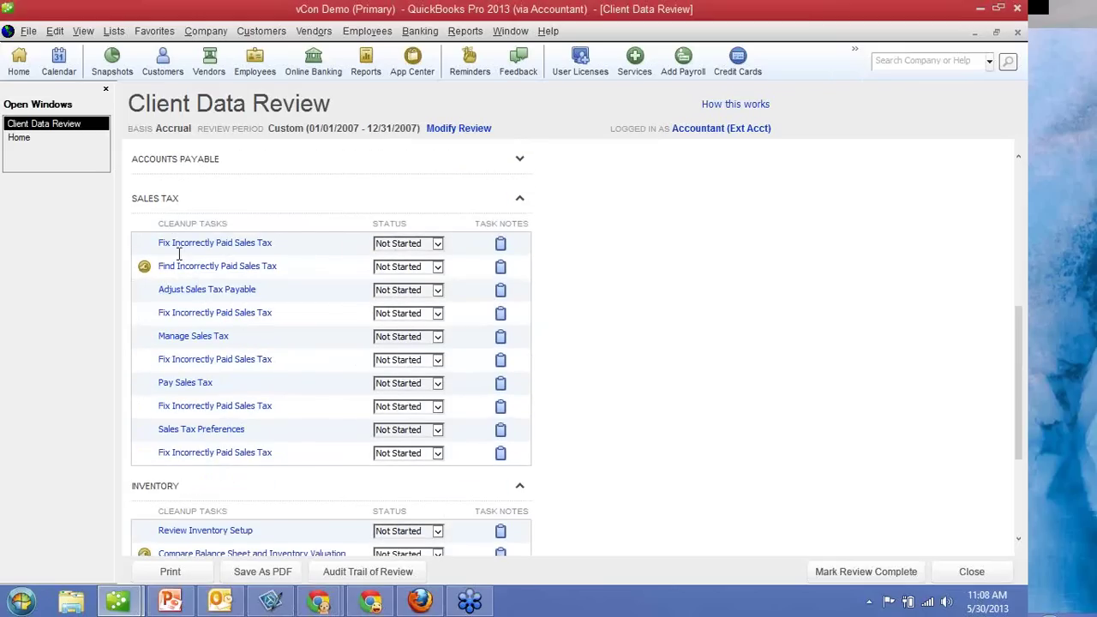
click(195, 248)
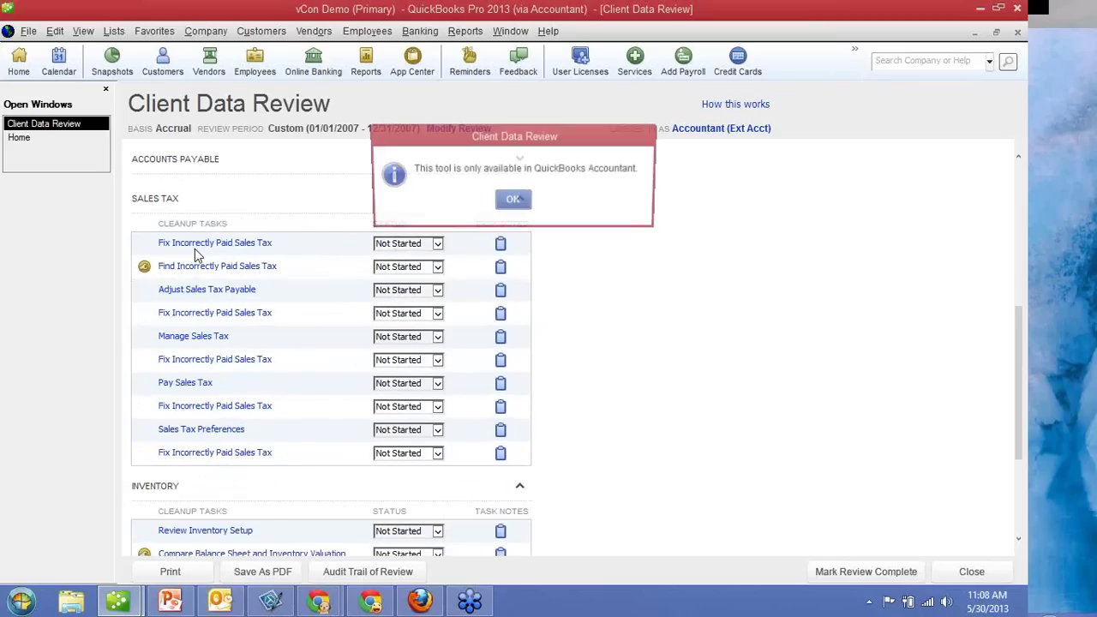
click(513, 202)
scroll(274, 354, down, 5)
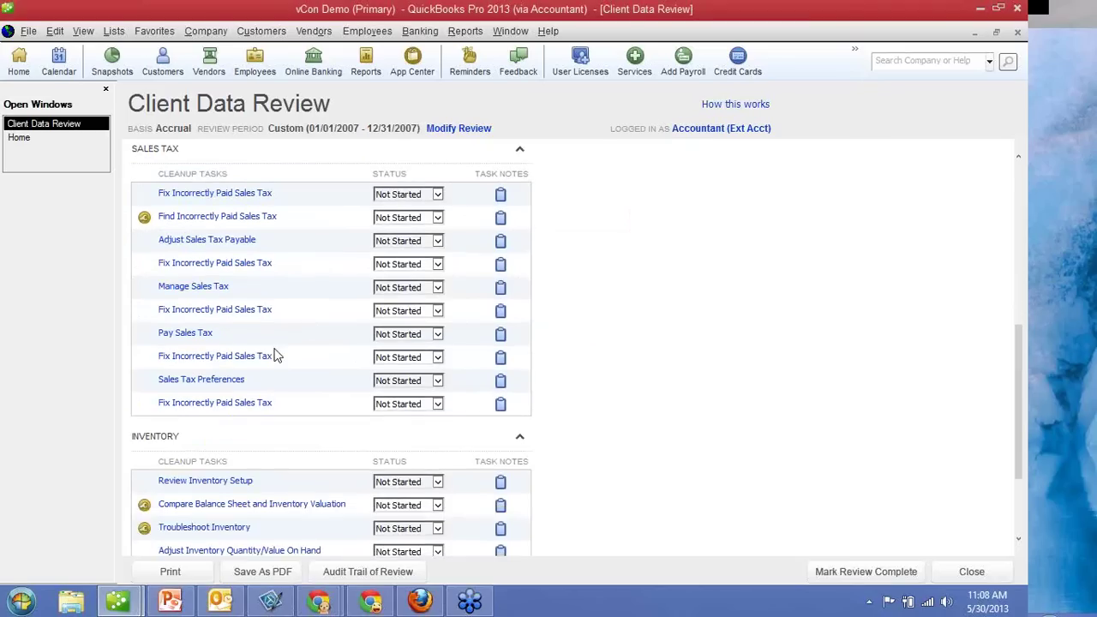
click(228, 394)
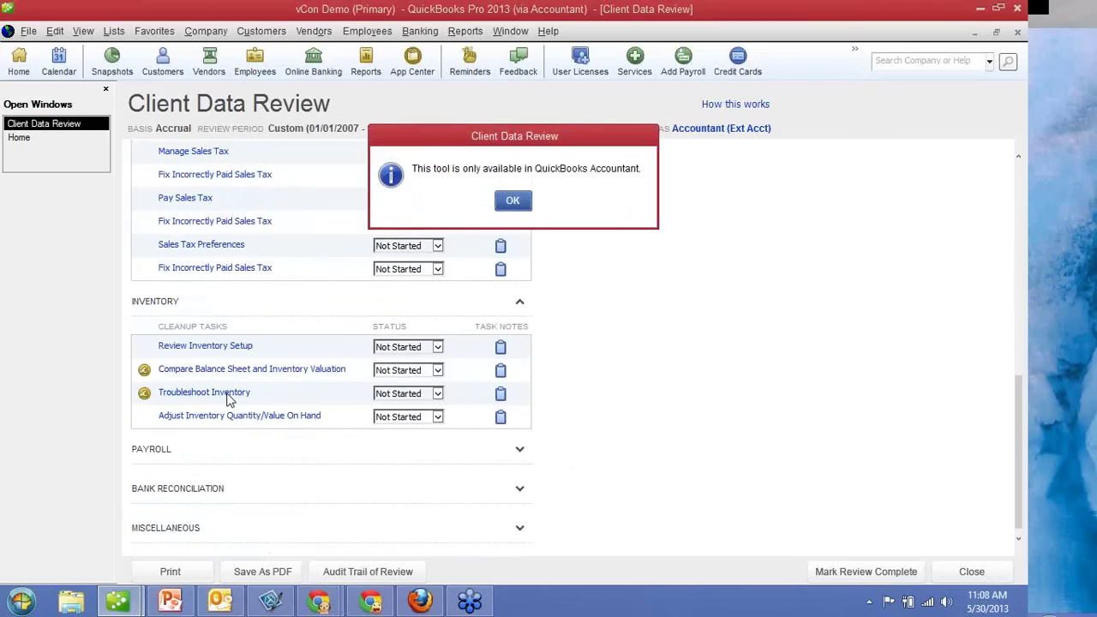
click(513, 201)
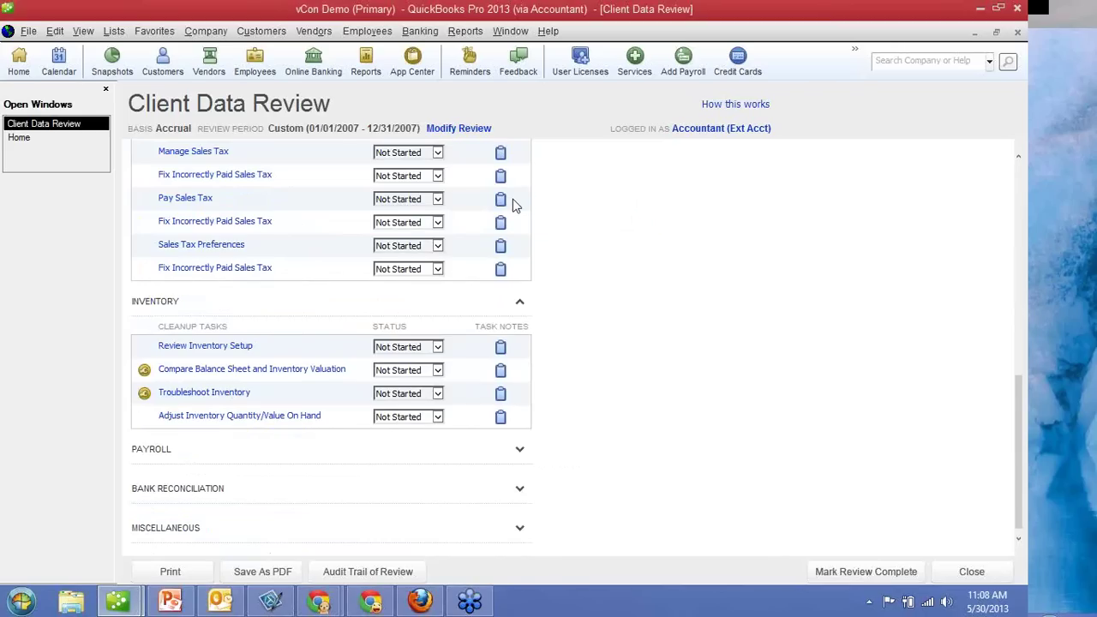
Open the Accountant Center, try its Reclassify Transactions tool and dismiss the trial offer.
click(219, 34)
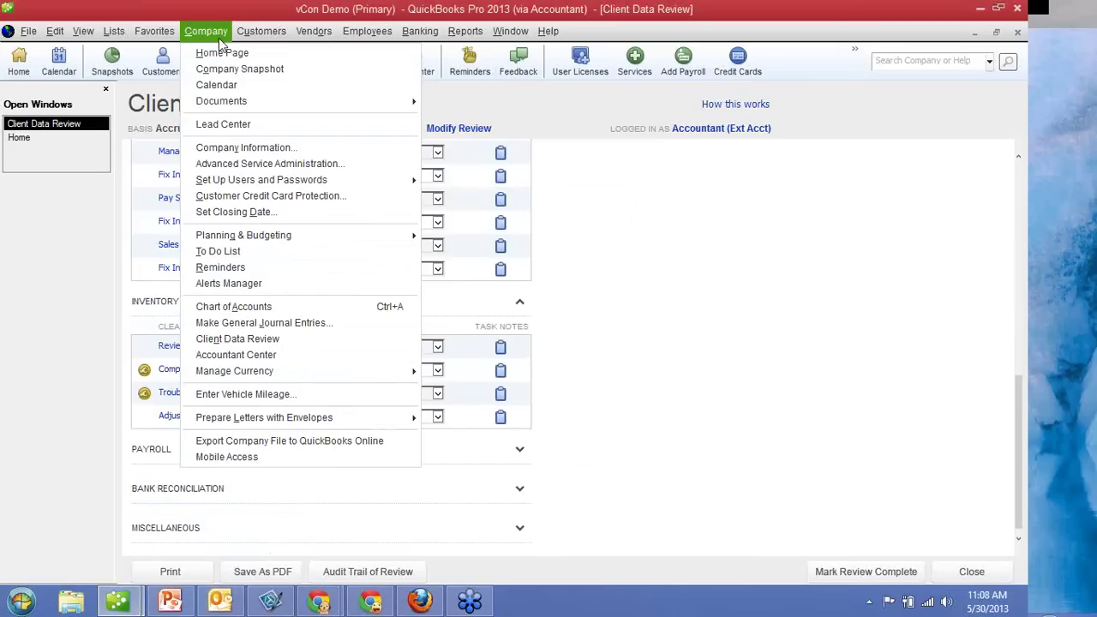
click(250, 363)
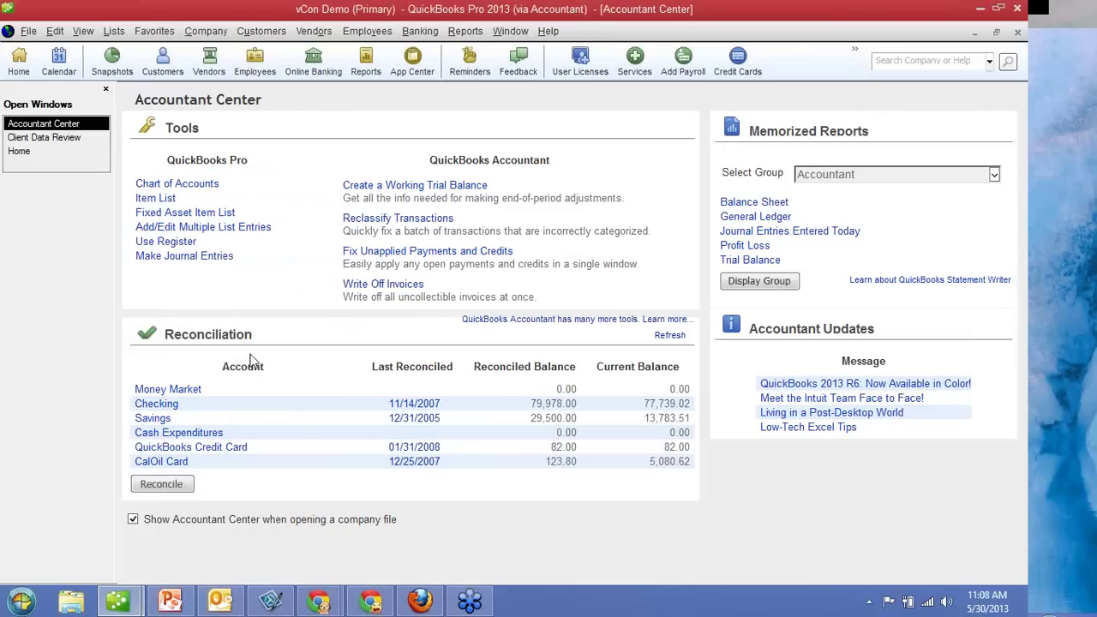
click(400, 220)
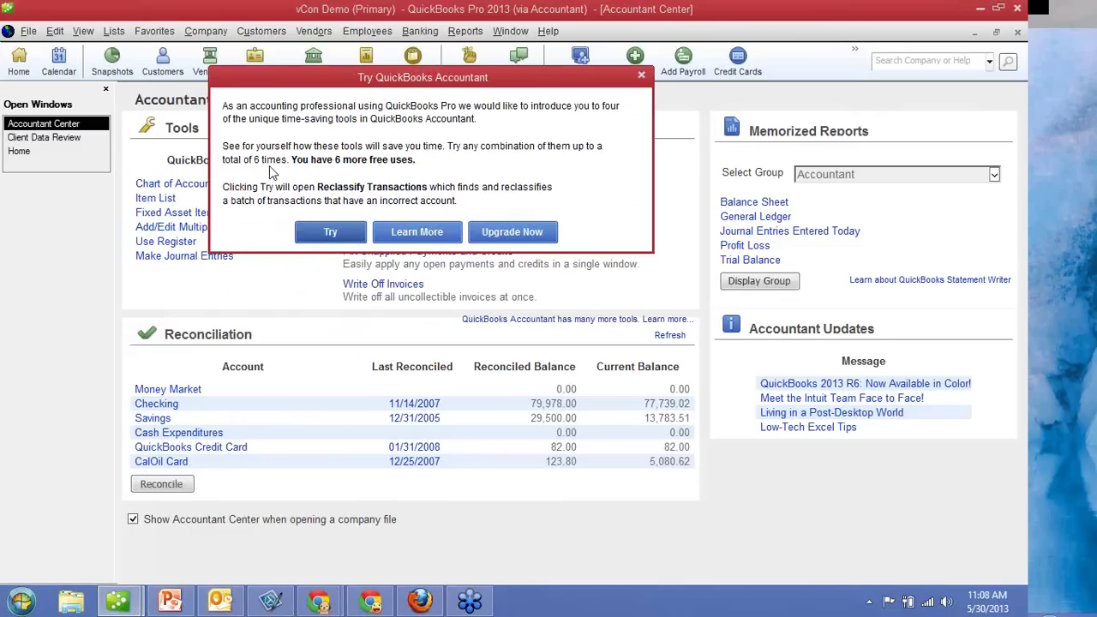
click(641, 79)
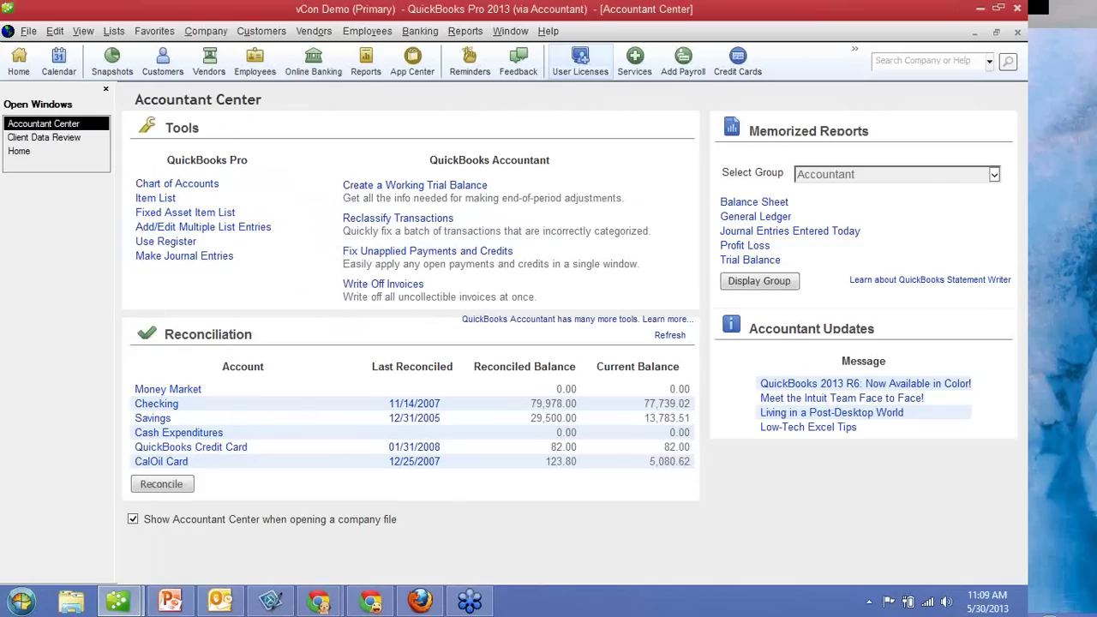
click(1017, 8)
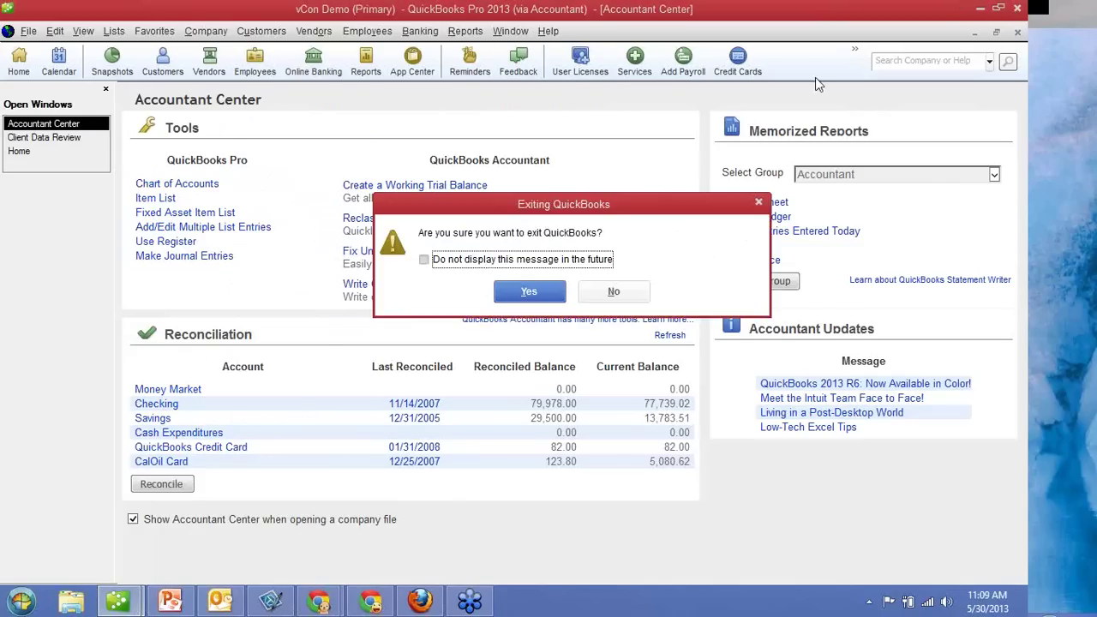
click(521, 292)
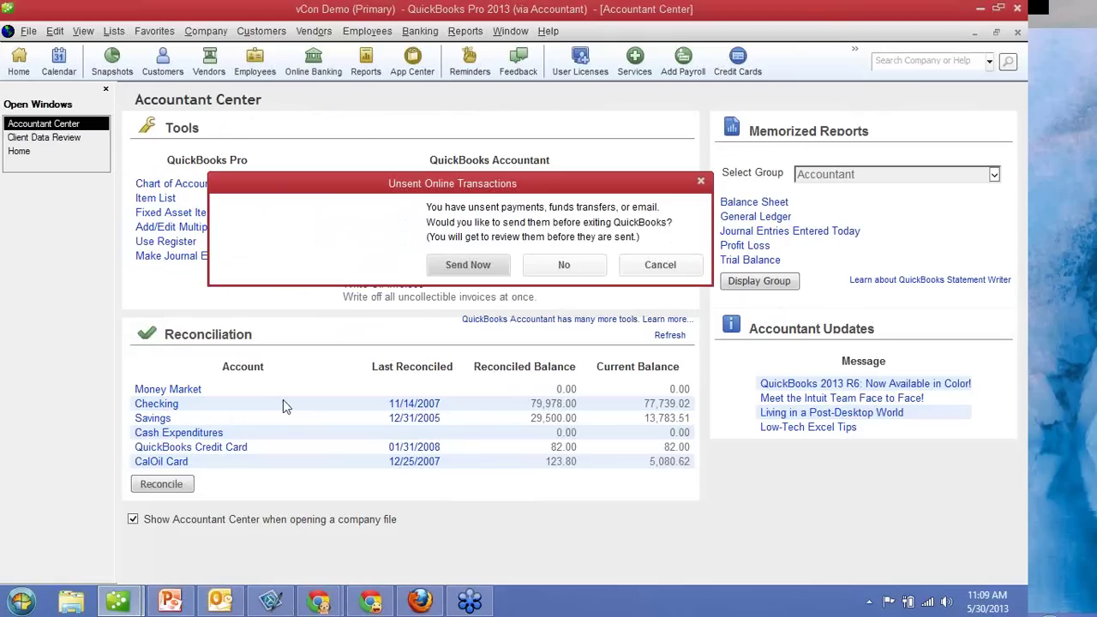
click(657, 265)
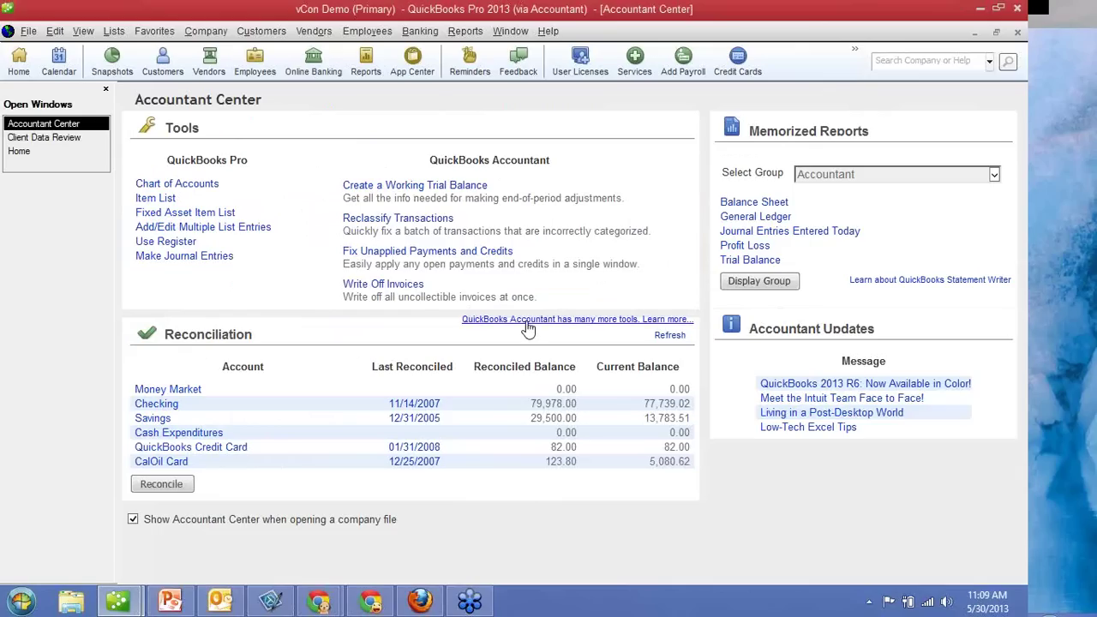
Exit QuickBooks Pro 2013, declining to send the unsent online transactions or back up the data.
click(1017, 8)
click(530, 292)
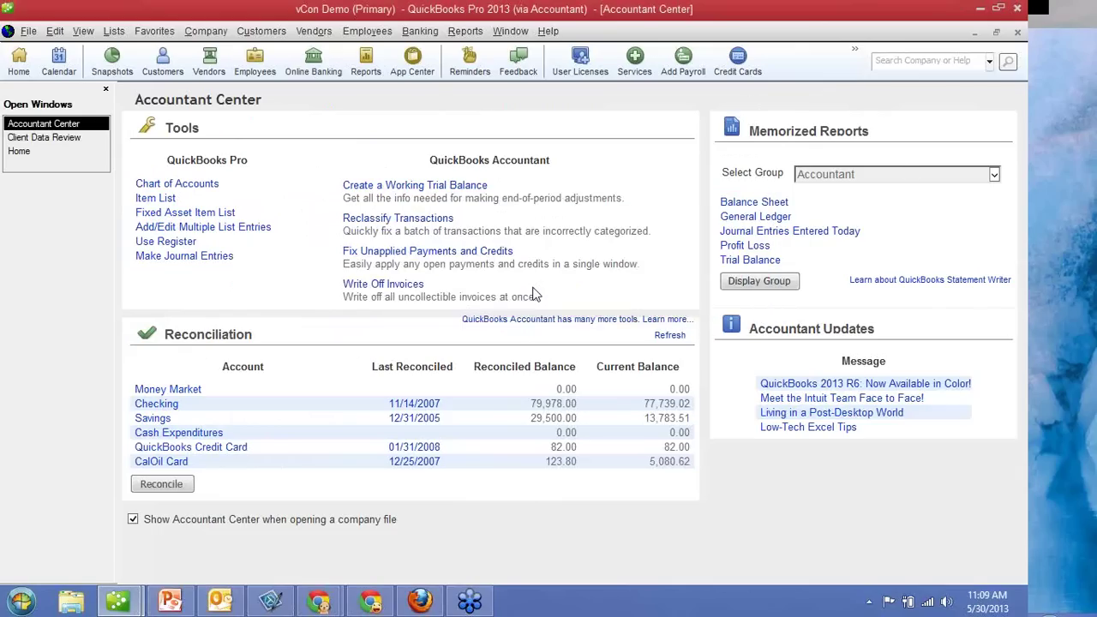
click(526, 269)
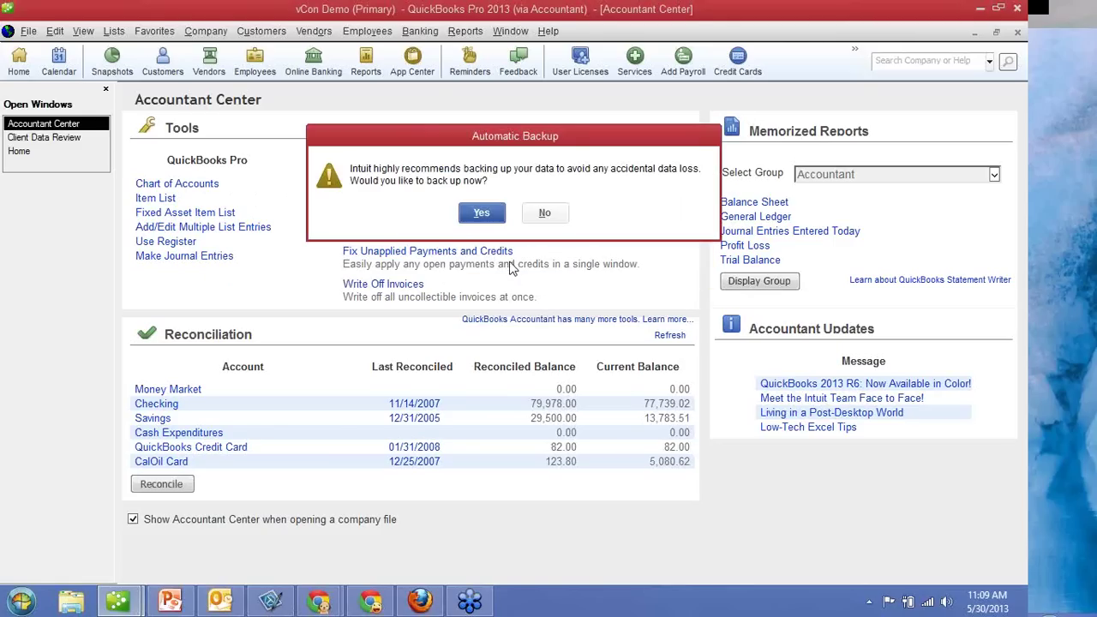
click(552, 213)
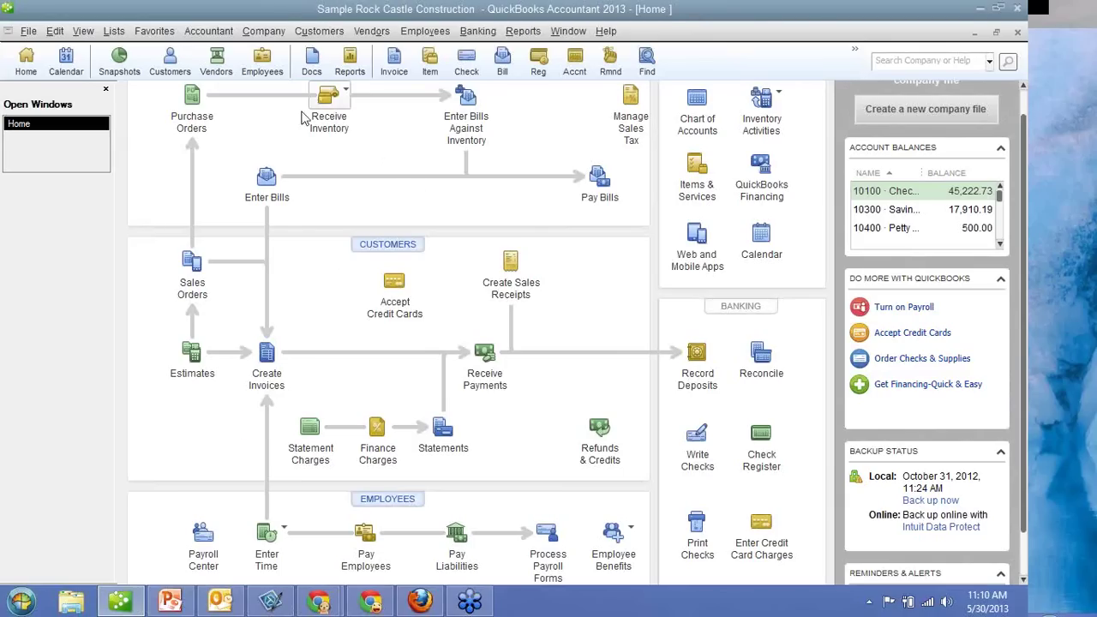
click(214, 34)
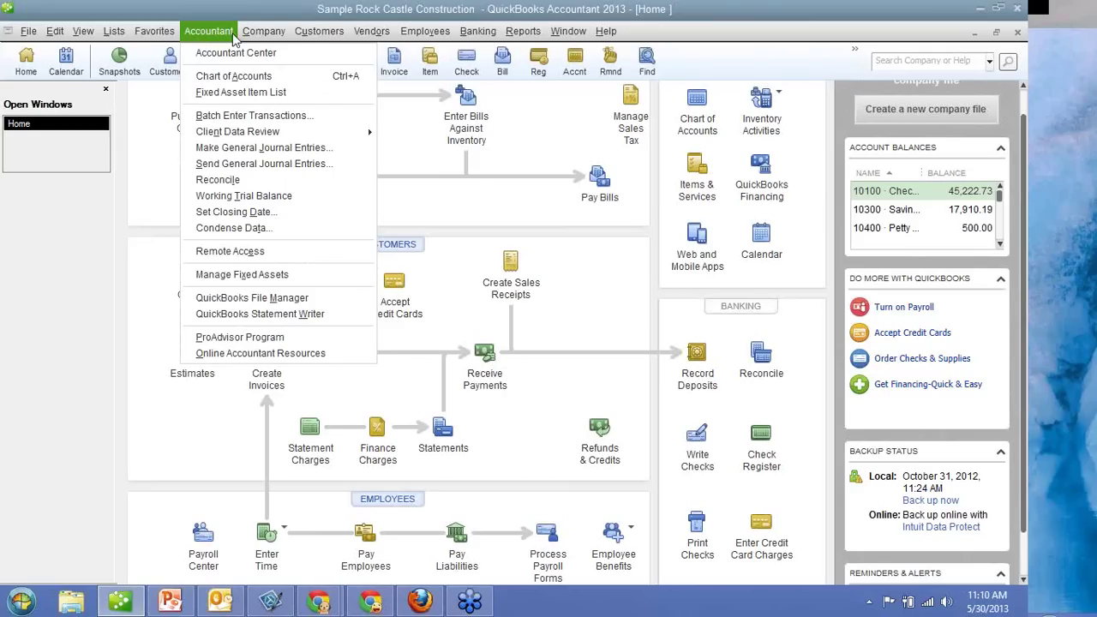
mouse_move(256, 41)
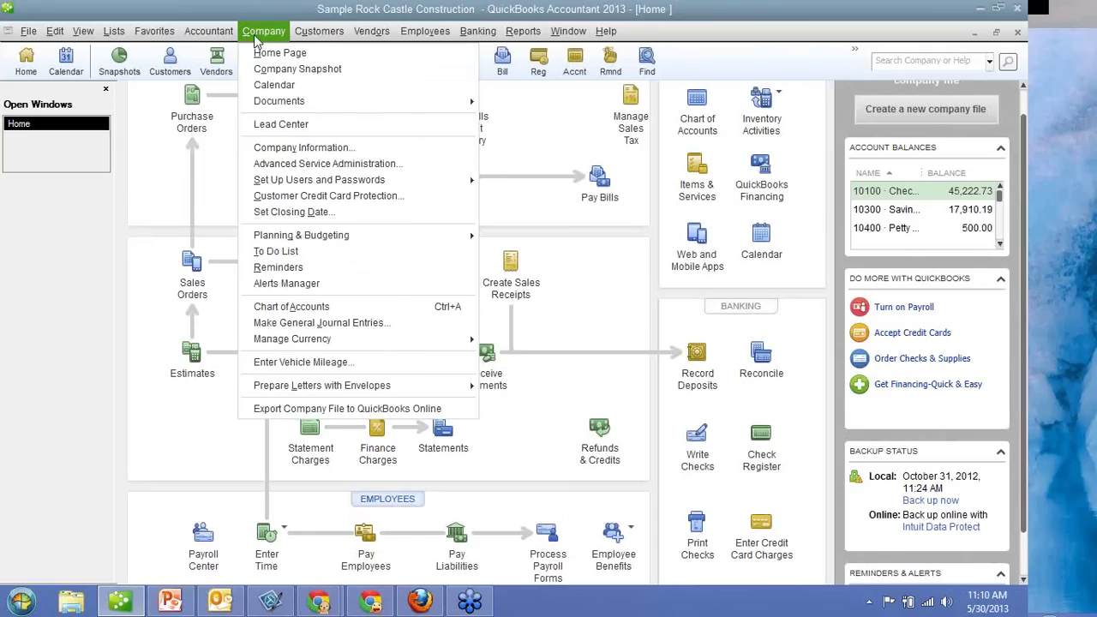
mouse_move(218, 39)
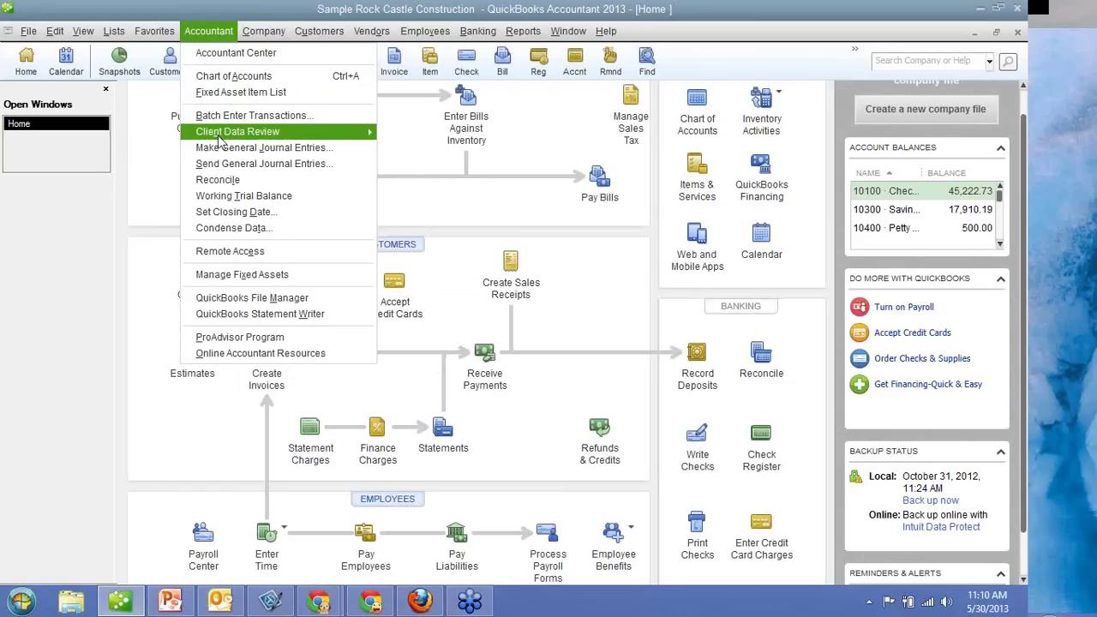
mouse_move(221, 140)
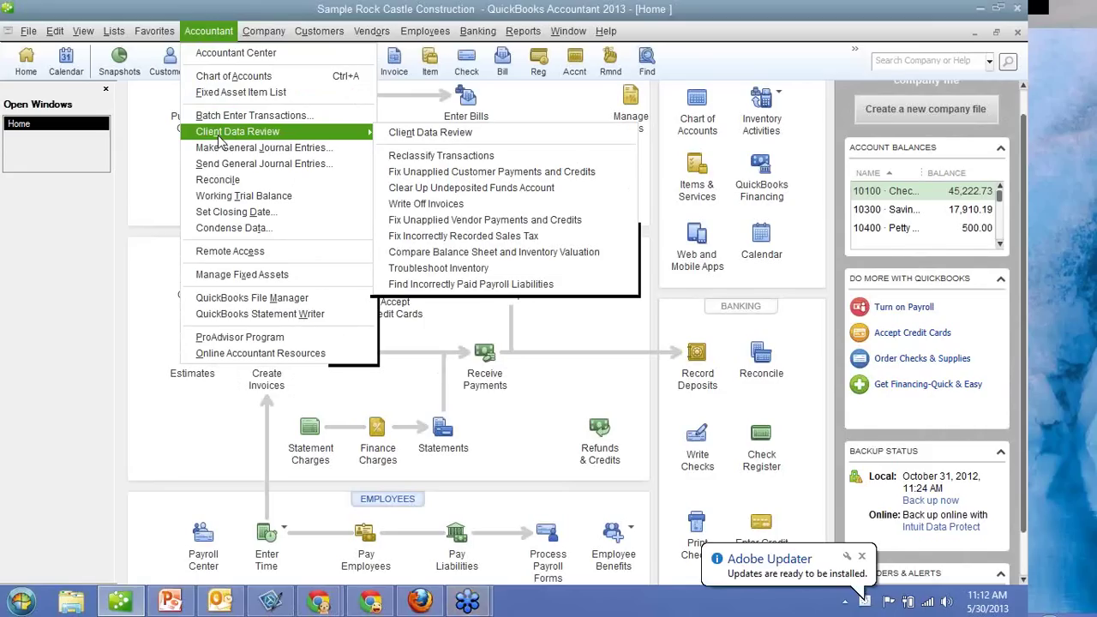
click(425, 31)
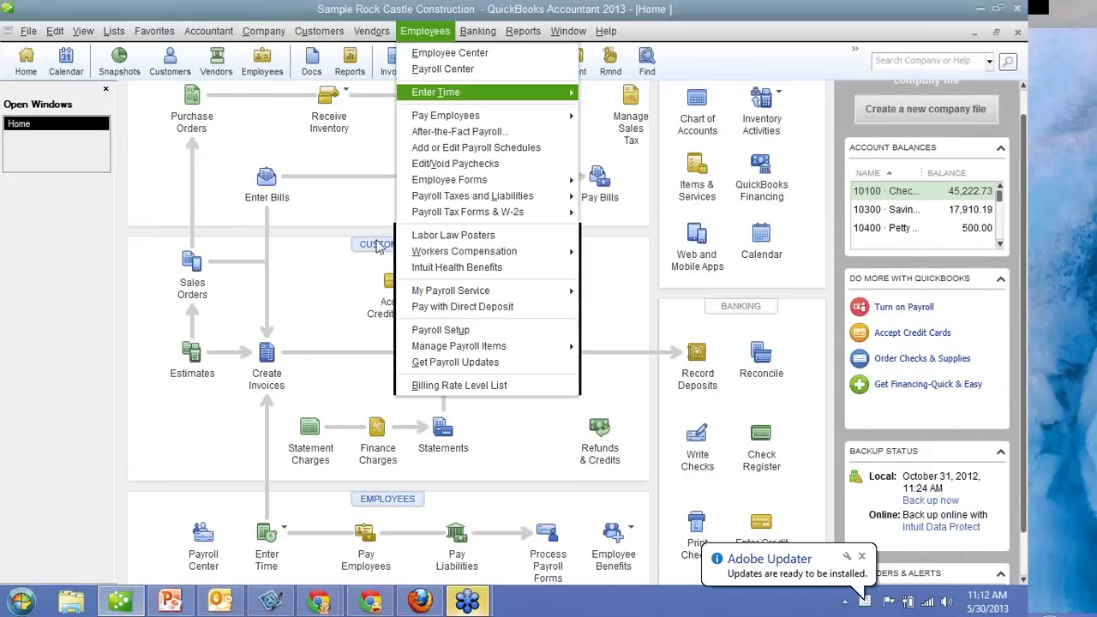
click(380, 354)
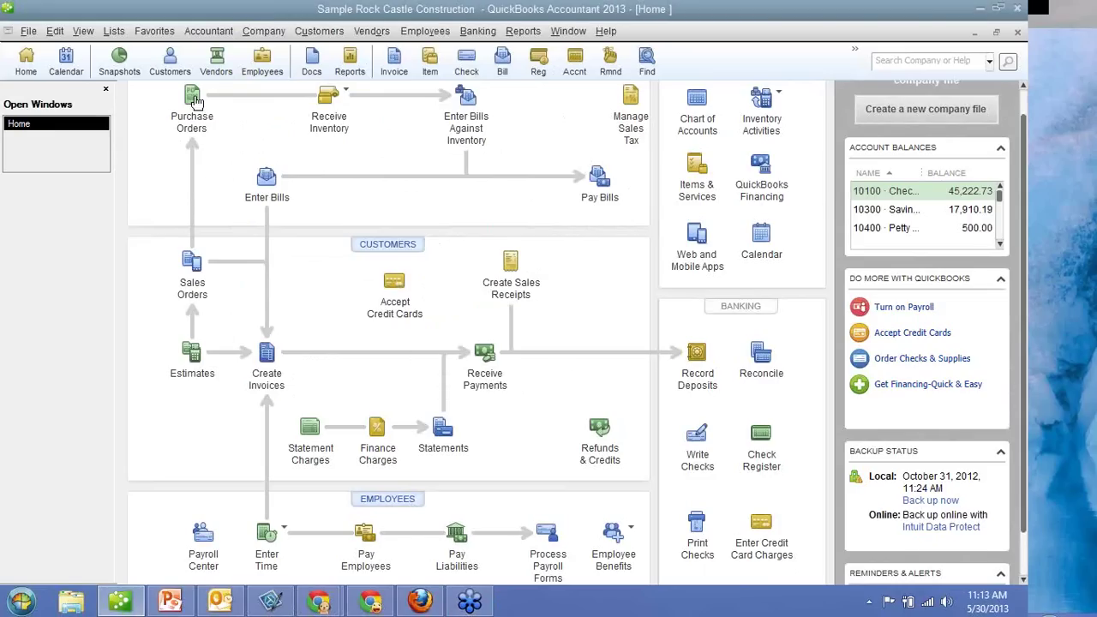
Open Client Data Review for the sample company and collapse its Account Balances and Review List Changes sections.
click(208, 34)
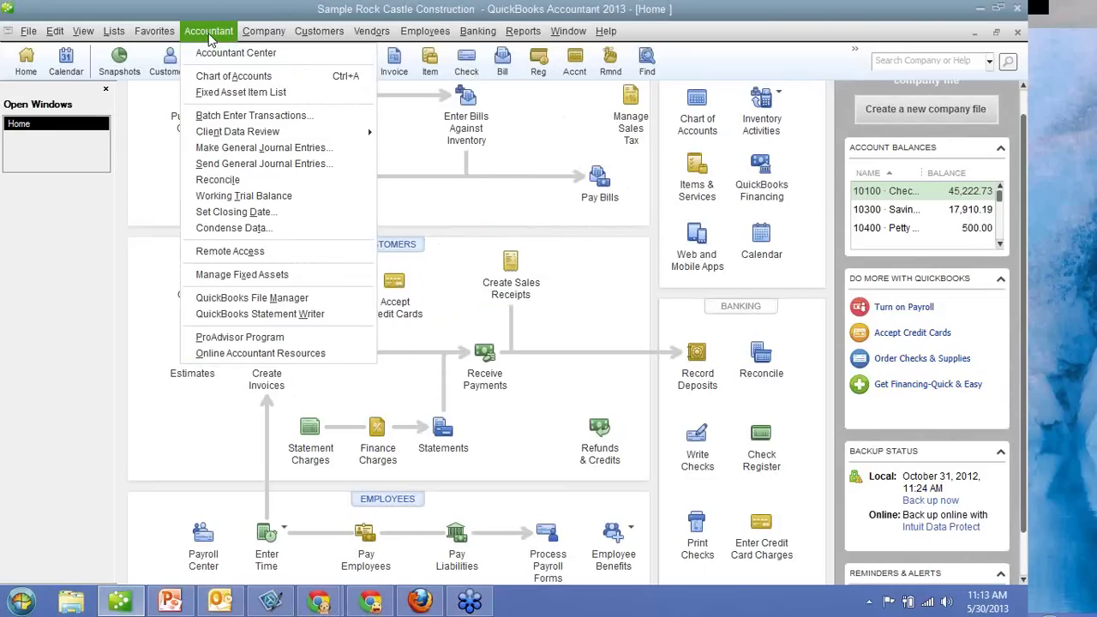
mouse_move(225, 133)
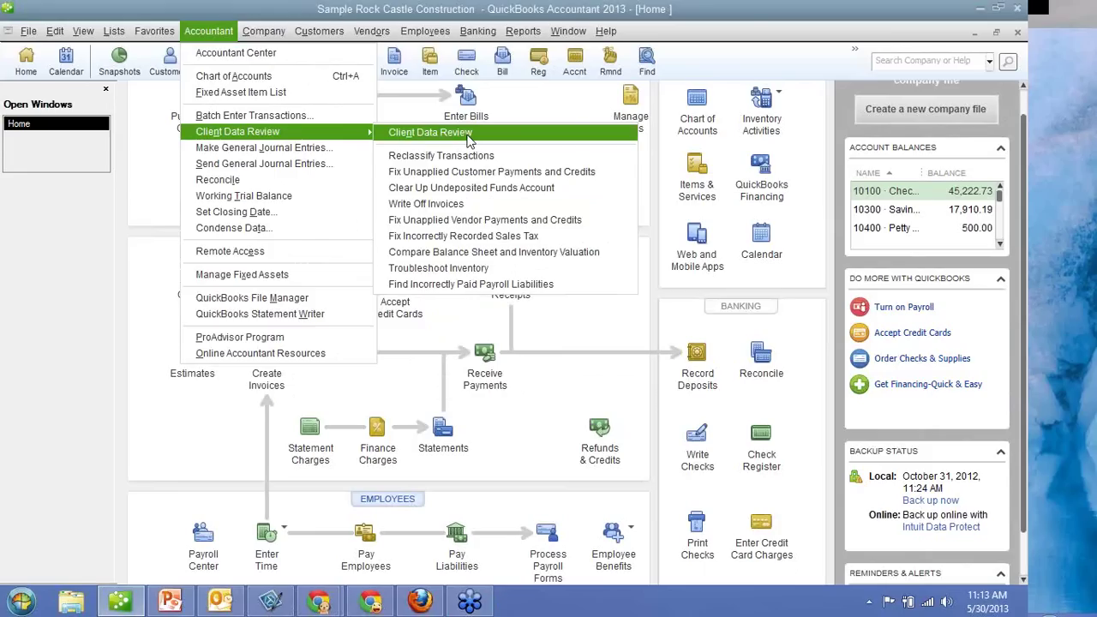
click(430, 133)
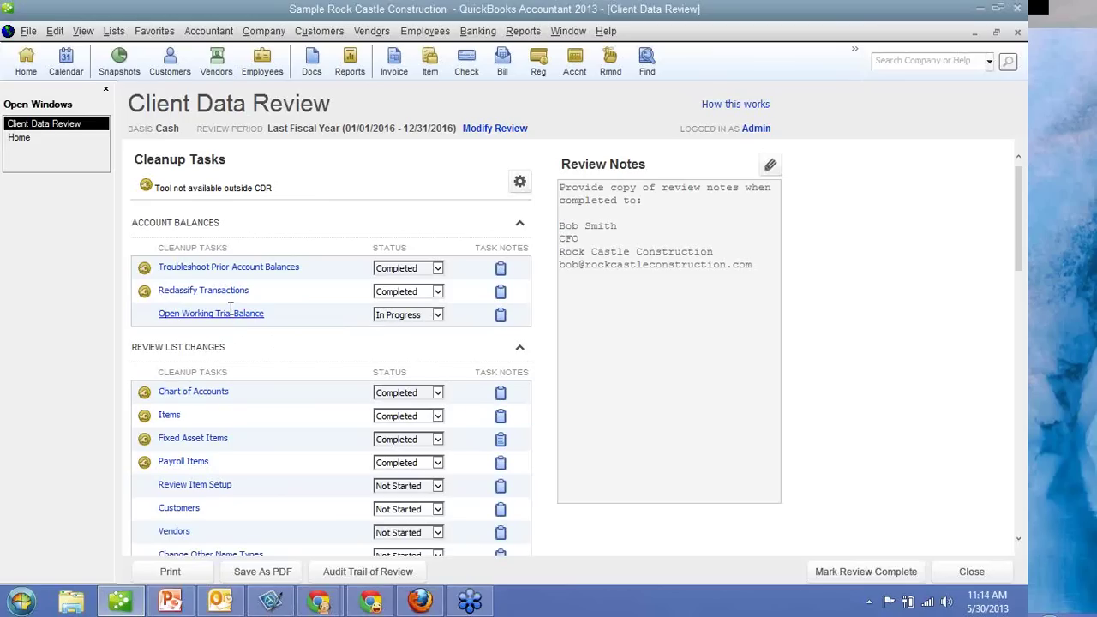
click(520, 227)
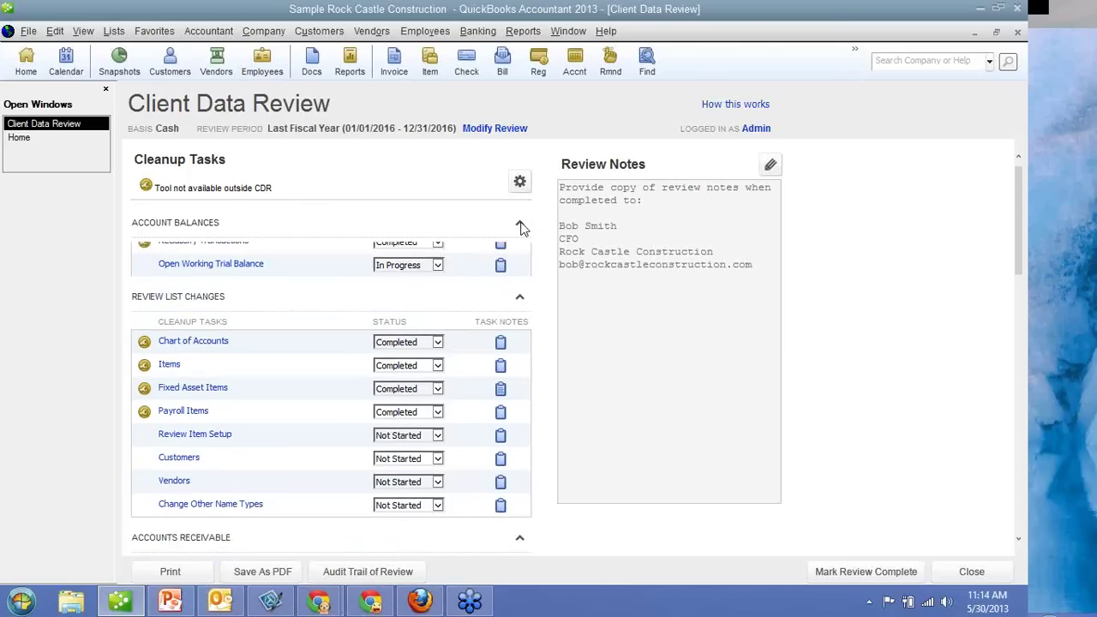
click(520, 267)
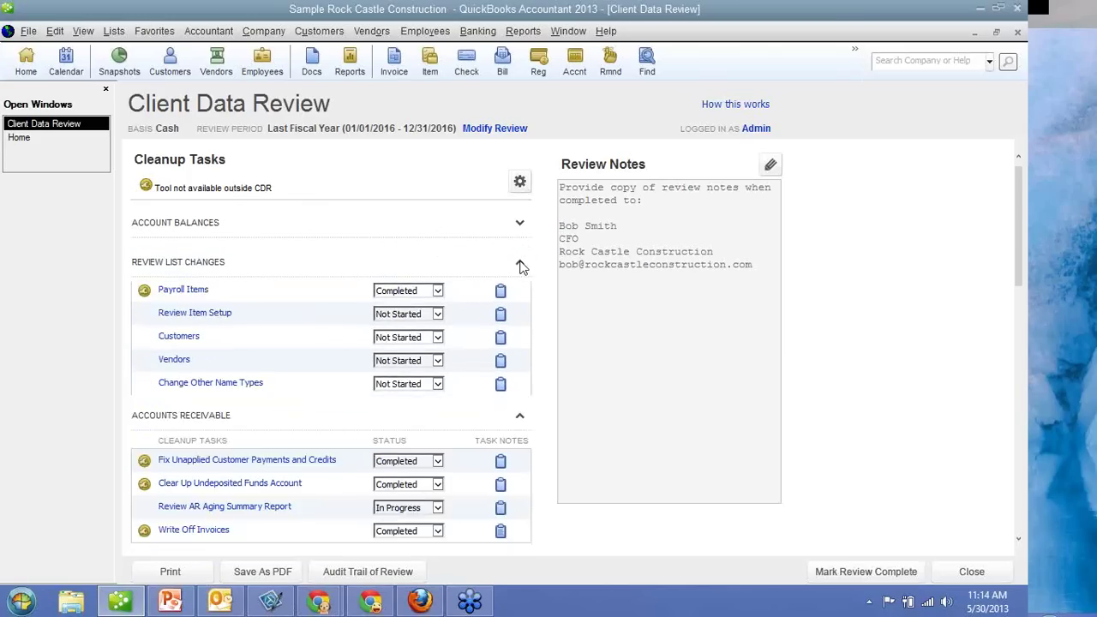
Collapse the Accounts Receivable, Accounts Payable, Sales Tax, Inventory, Payroll, Bank Reconciliation and Miscellaneous sections of the cleanup tasks.
click(520, 306)
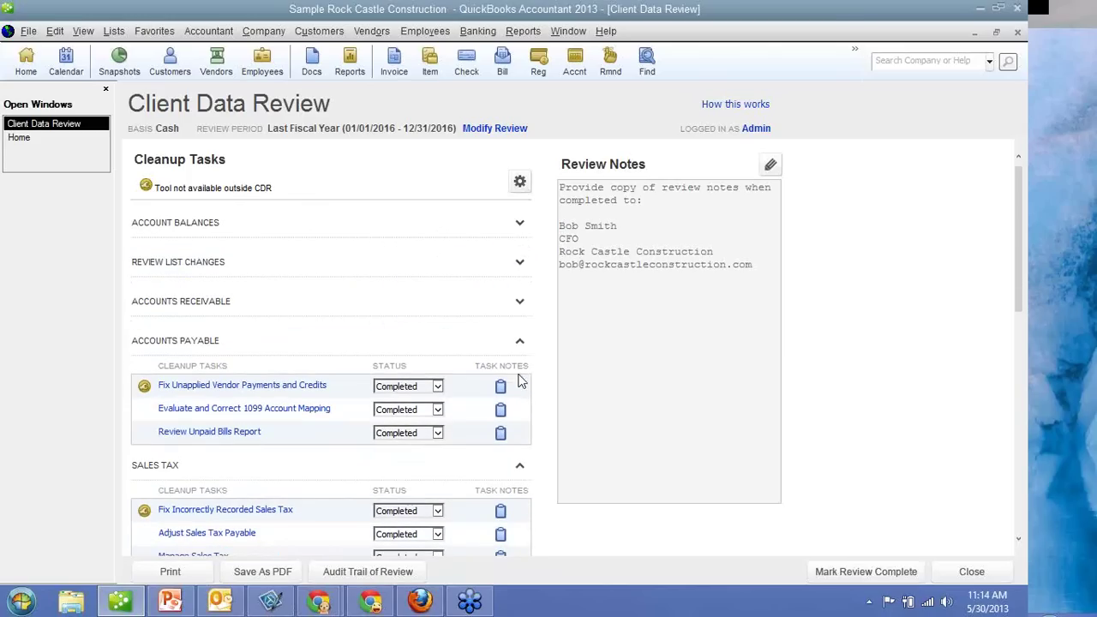
click(521, 341)
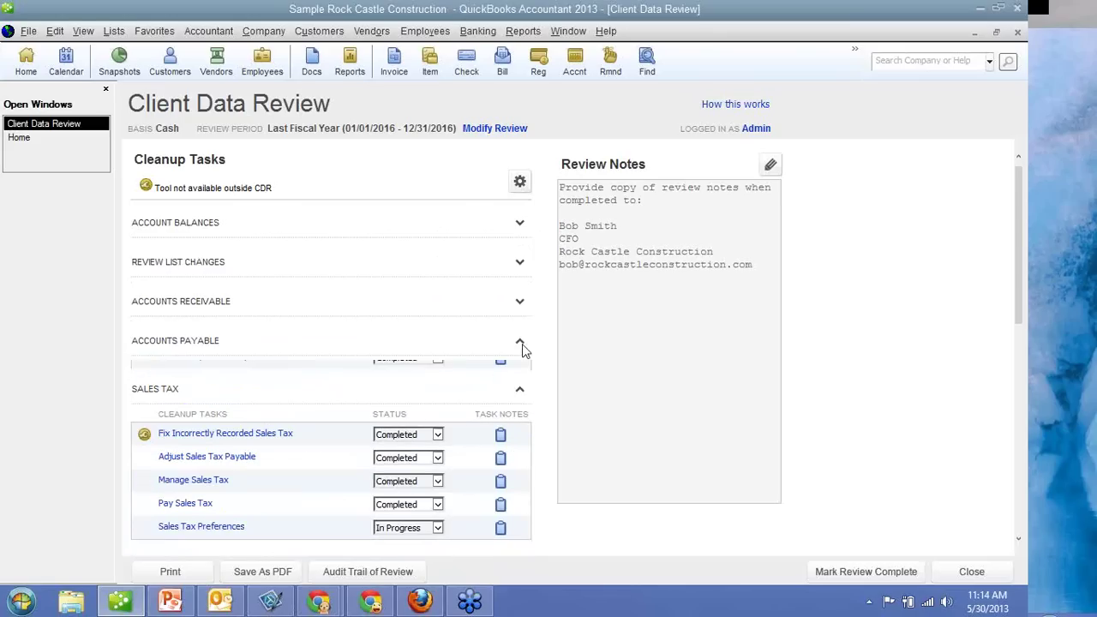
click(520, 383)
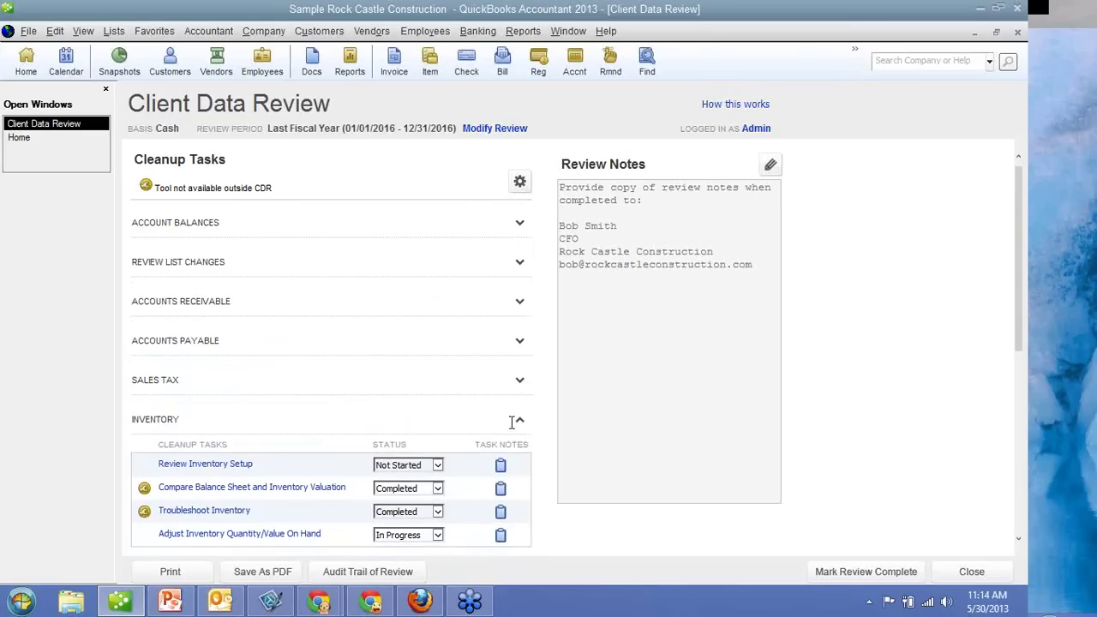
click(520, 424)
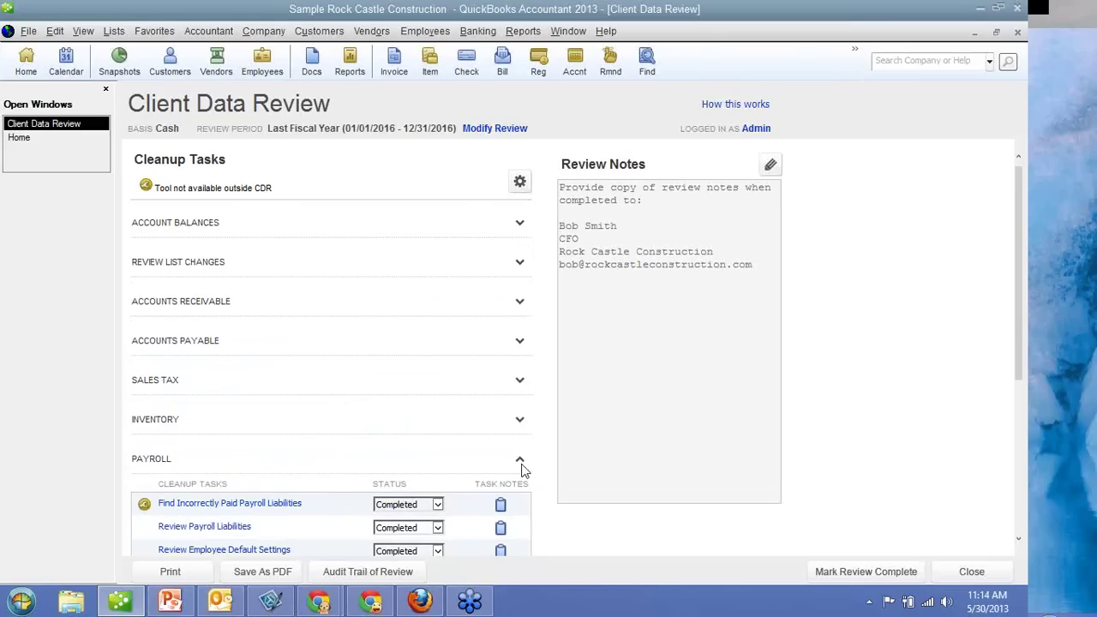
scroll(523, 470, down, 2)
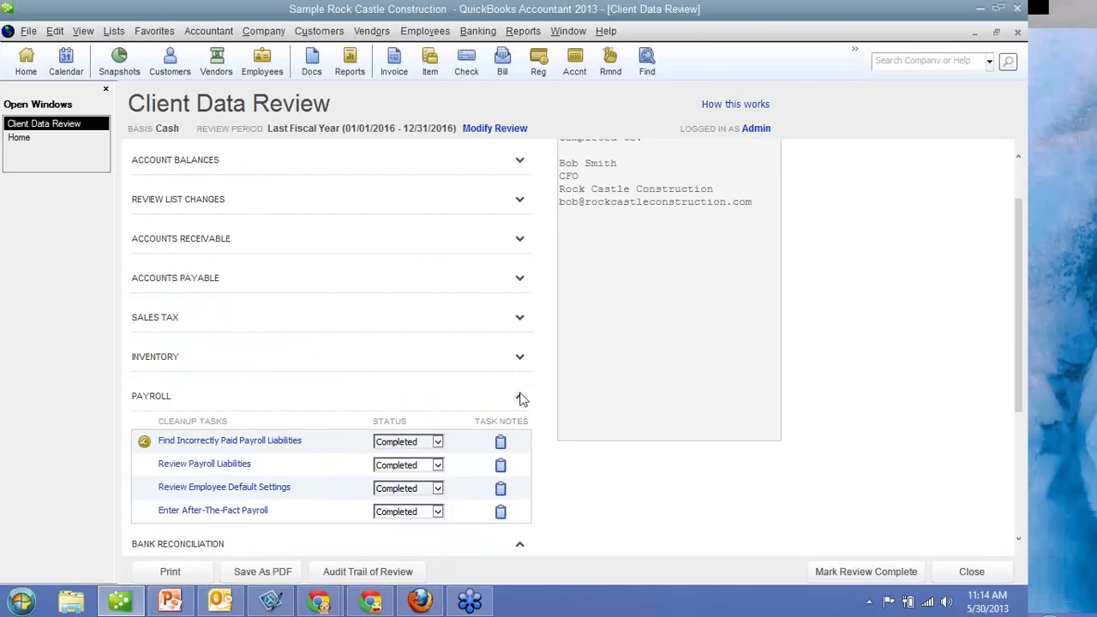
scroll(522, 405, down, 2)
click(519, 398)
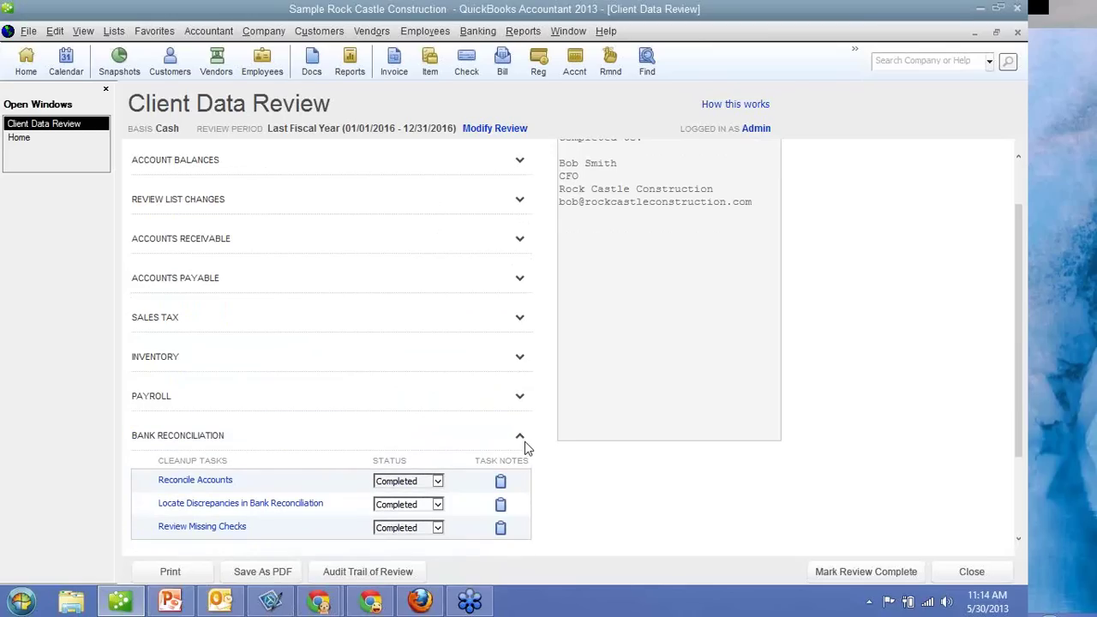
click(521, 439)
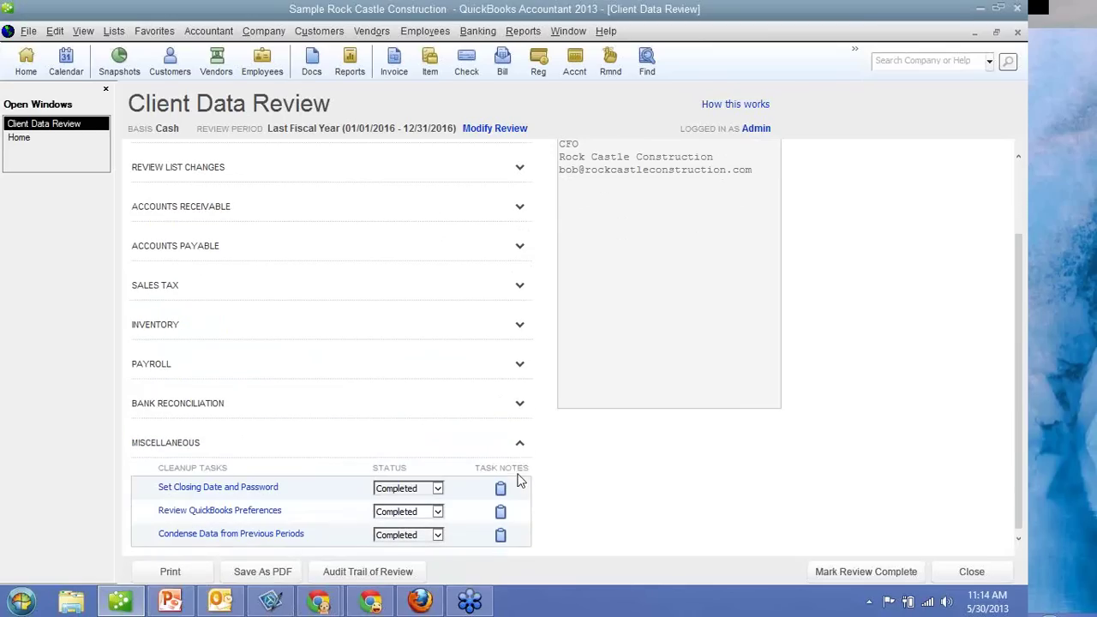
click(519, 446)
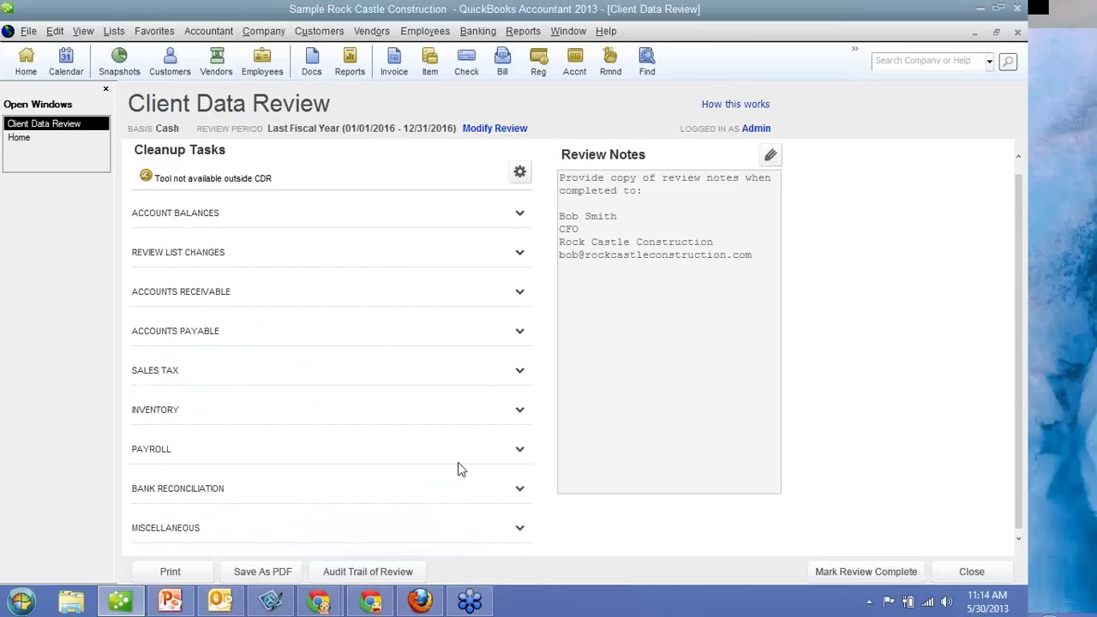
Expand Account Balances and view the status options and task notes for Troubleshoot Prior Account Balances, leaving the notes without saving.
click(519, 213)
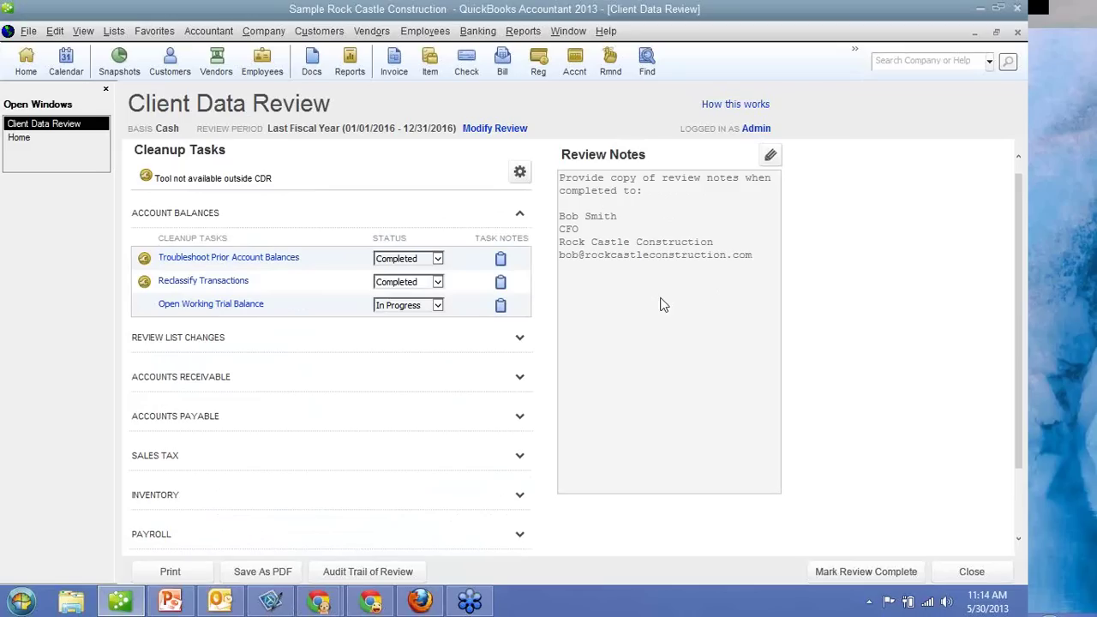
click(437, 259)
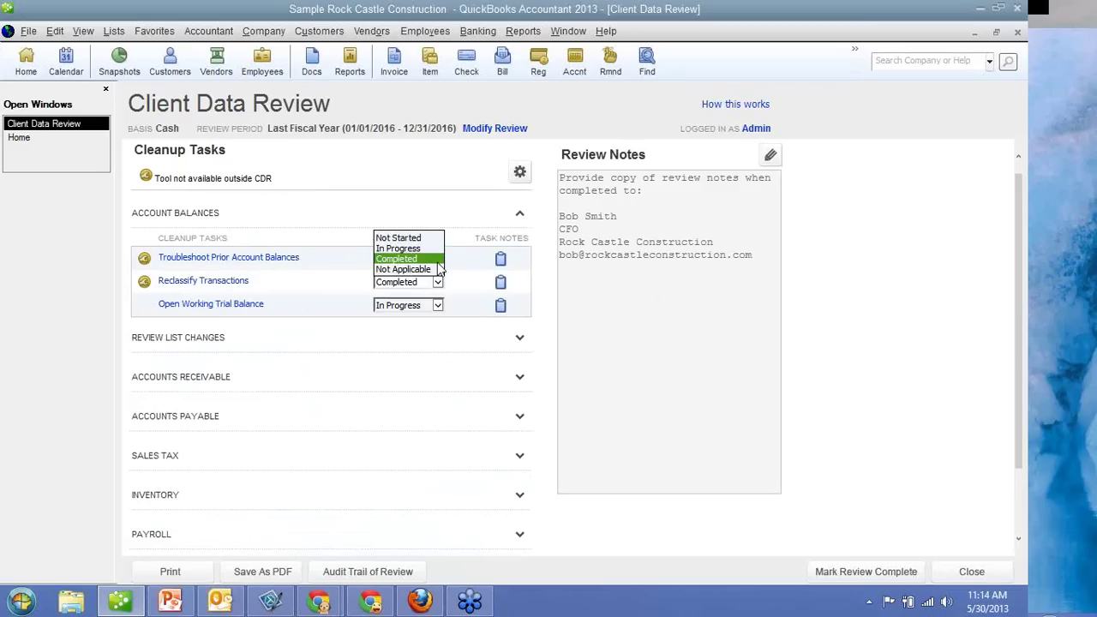
click(437, 262)
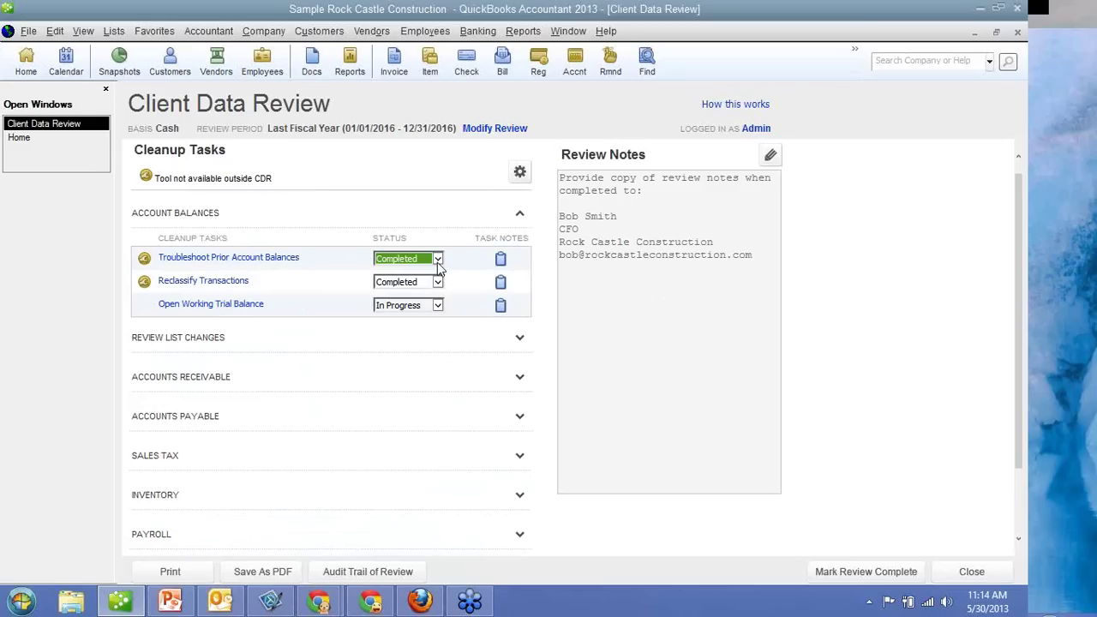
click(437, 260)
click(438, 262)
click(502, 261)
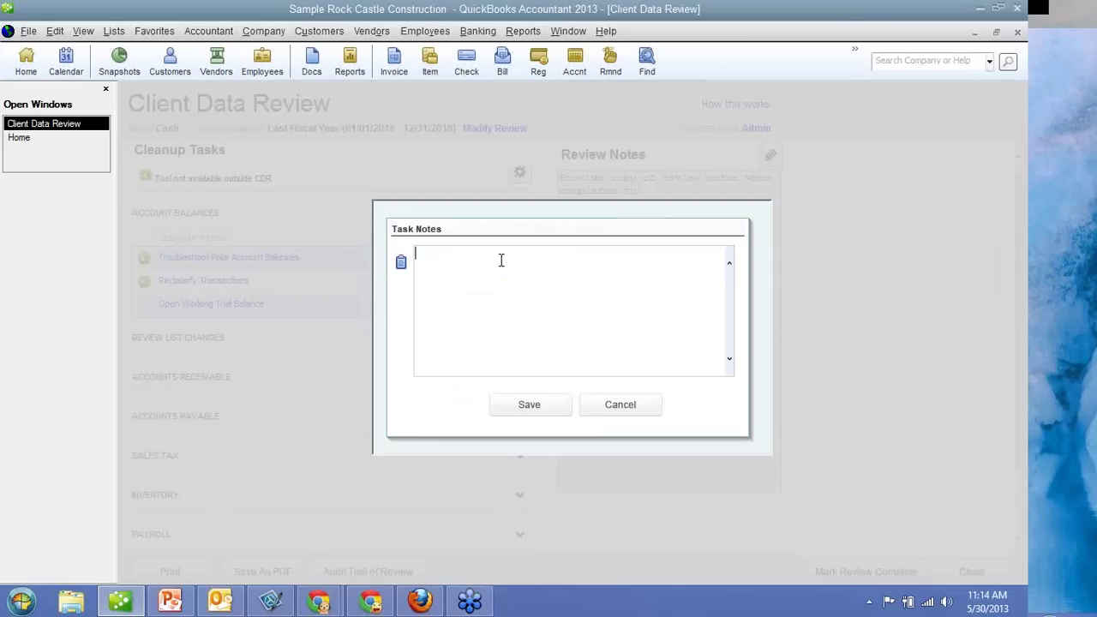
click(623, 407)
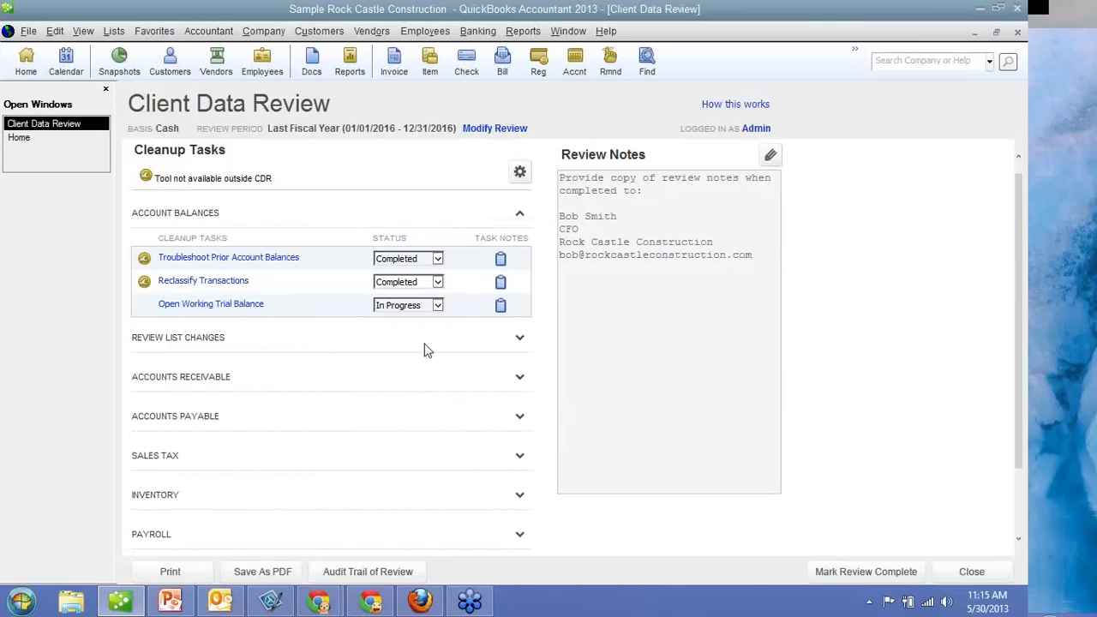
Open Troubleshoot Prior Account Balances, suppress its introductory message for the future and copy the client's balances into the accountant's records.
click(205, 259)
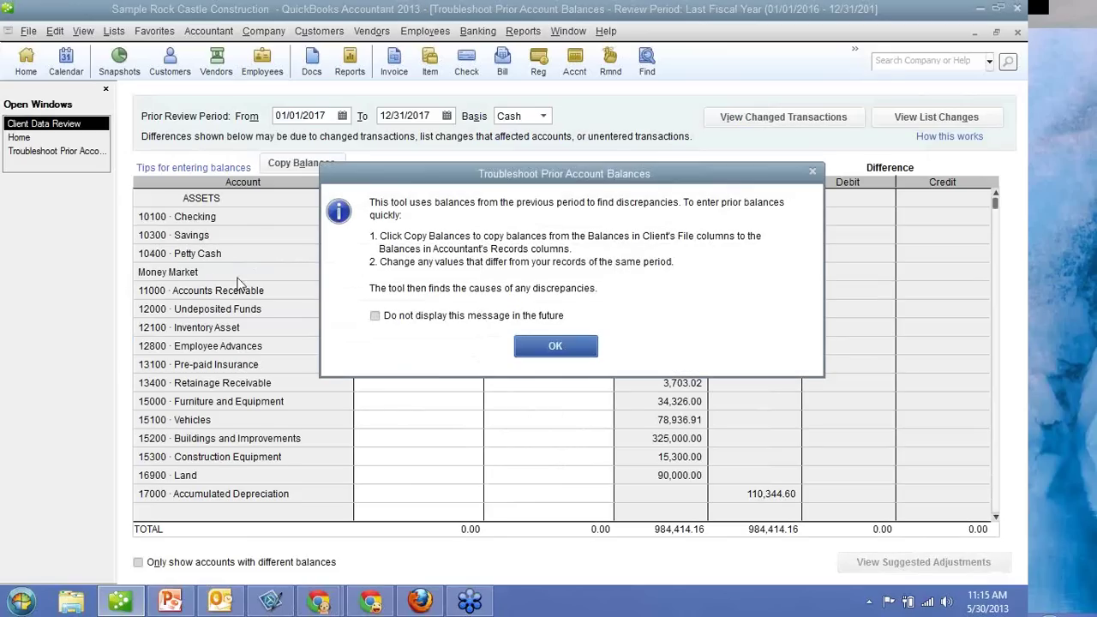
click(376, 318)
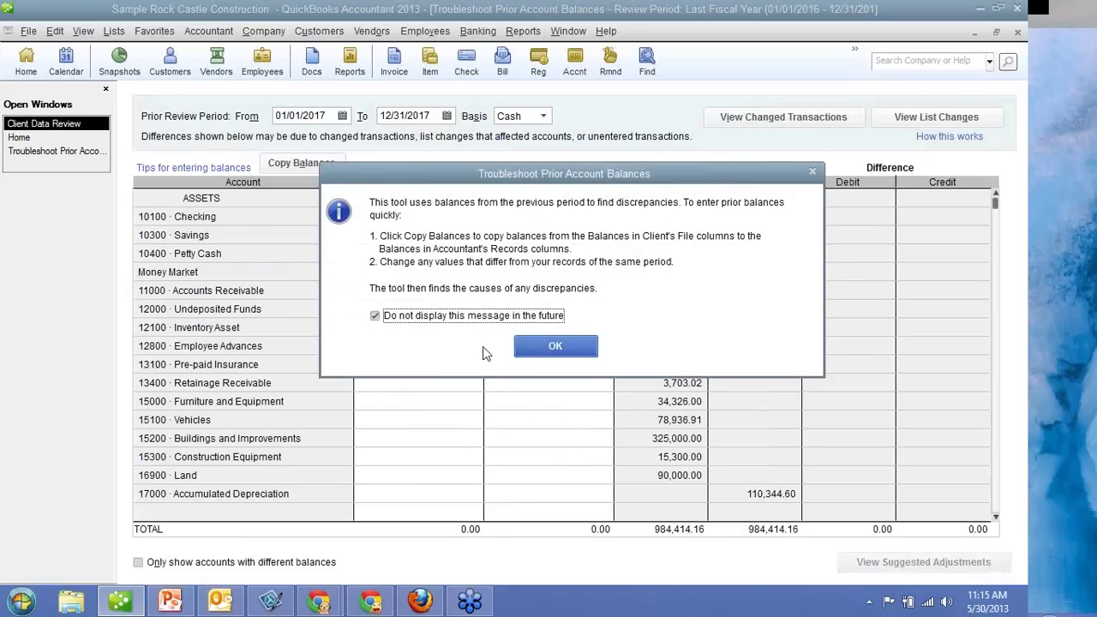
click(522, 346)
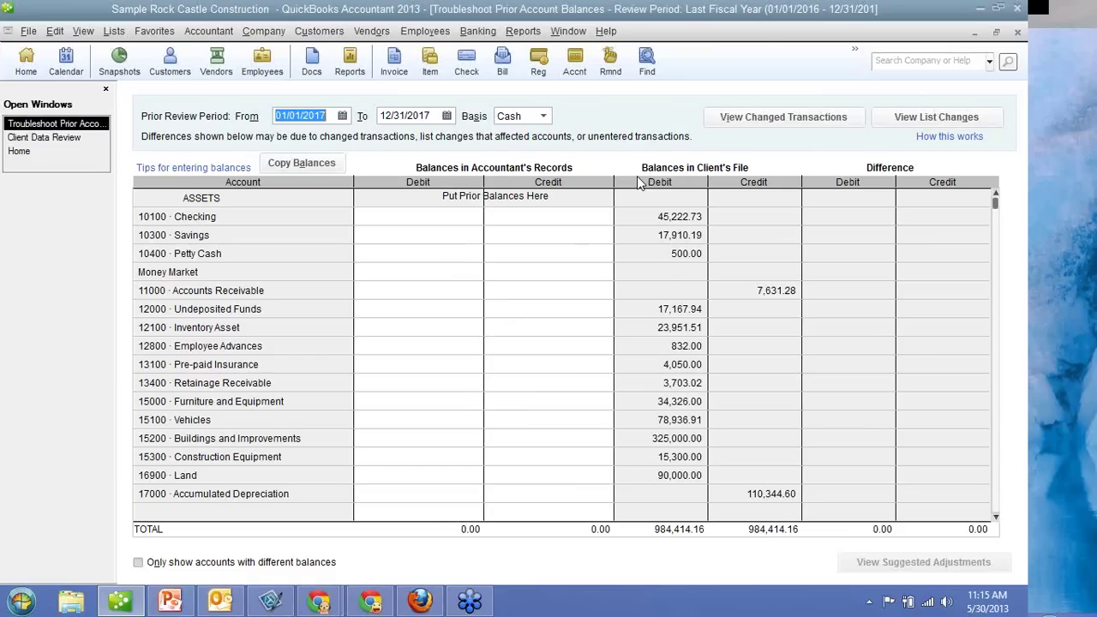
click(317, 163)
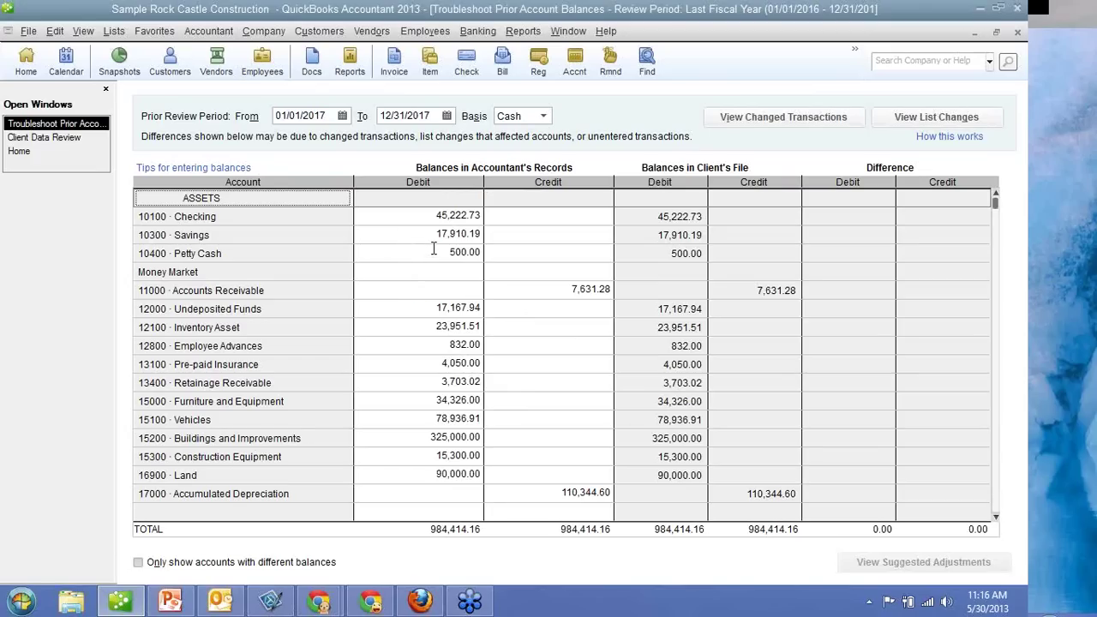
Set the debit balance of 10400 Petty Cash in the accountant's records to 1,000.00.
drag(438, 252, 482, 255)
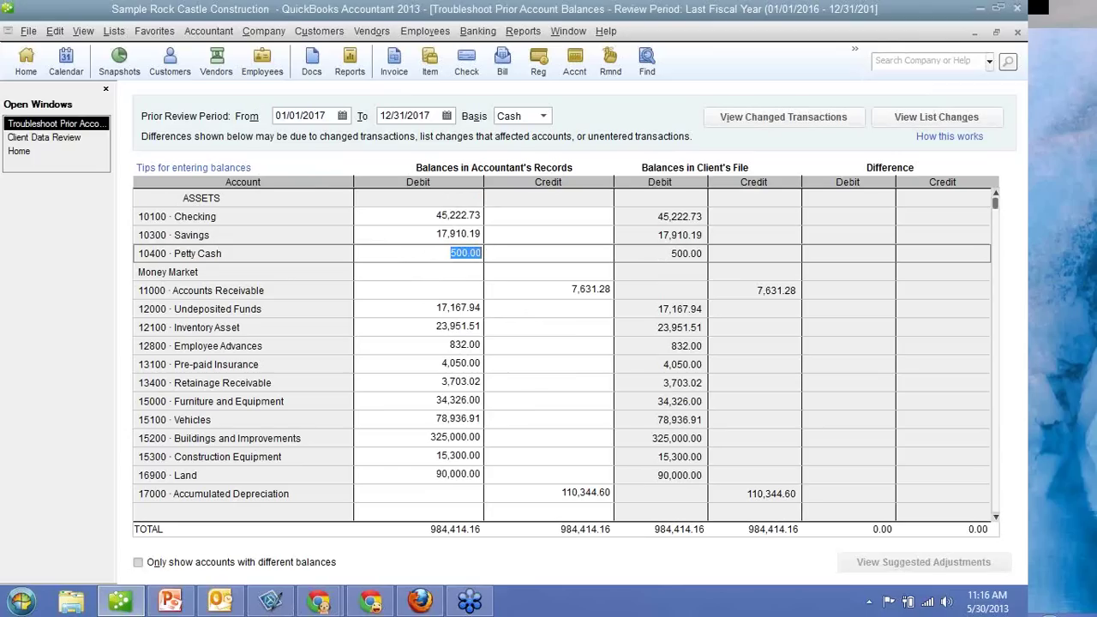
text(100)
click(489, 255)
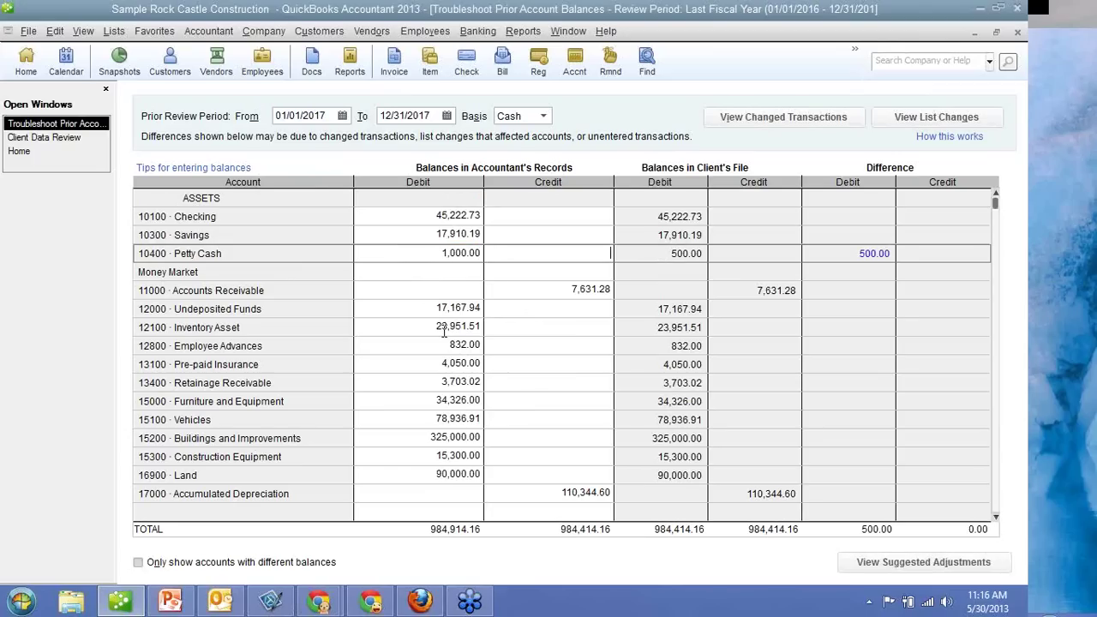
Set the accountant's debit balance for 12800 Employee Advances to 332.00 and show only accounts with different balances.
drag(443, 341, 490, 346)
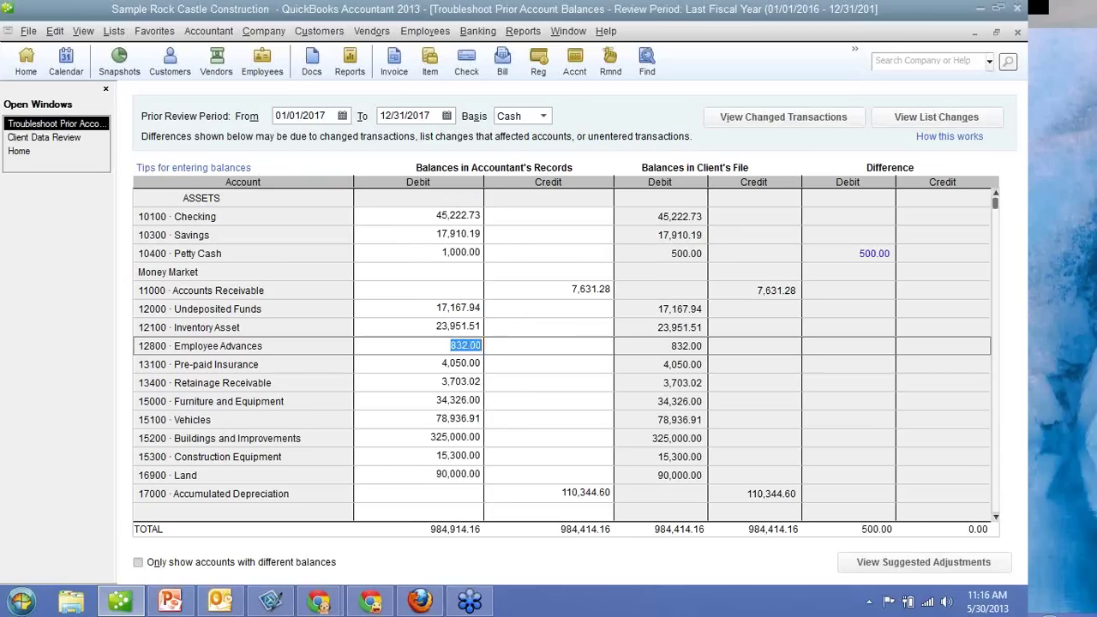
text(332)
key(Tab)
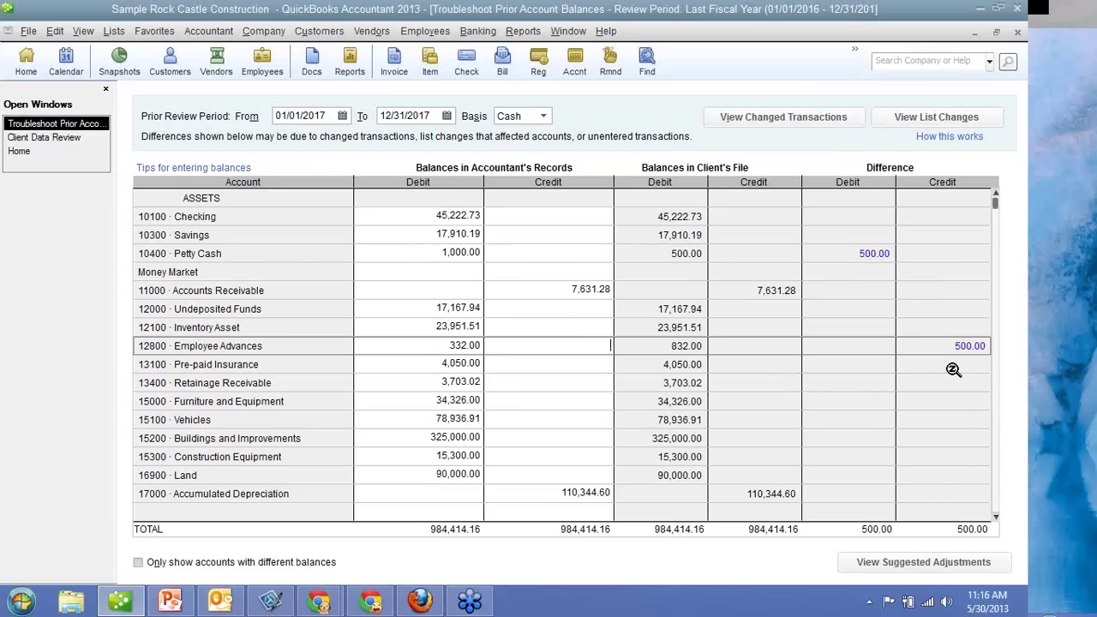
click(138, 562)
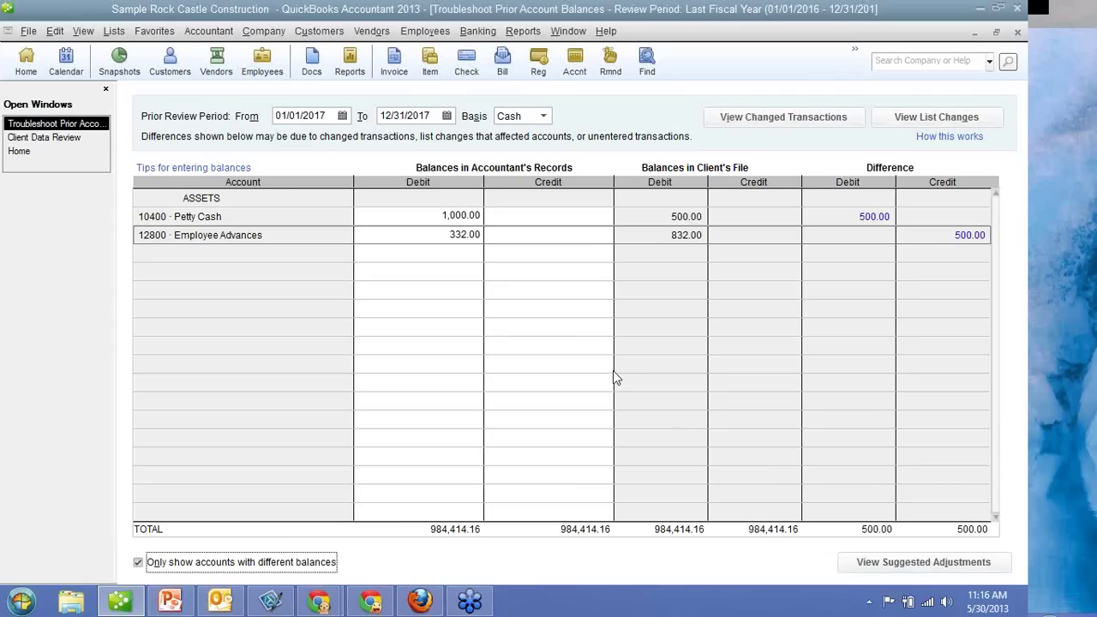
Return to Client Data Review, open Reclassify Transactions and list the transactions of the 60120 Insurance expense account.
click(92, 140)
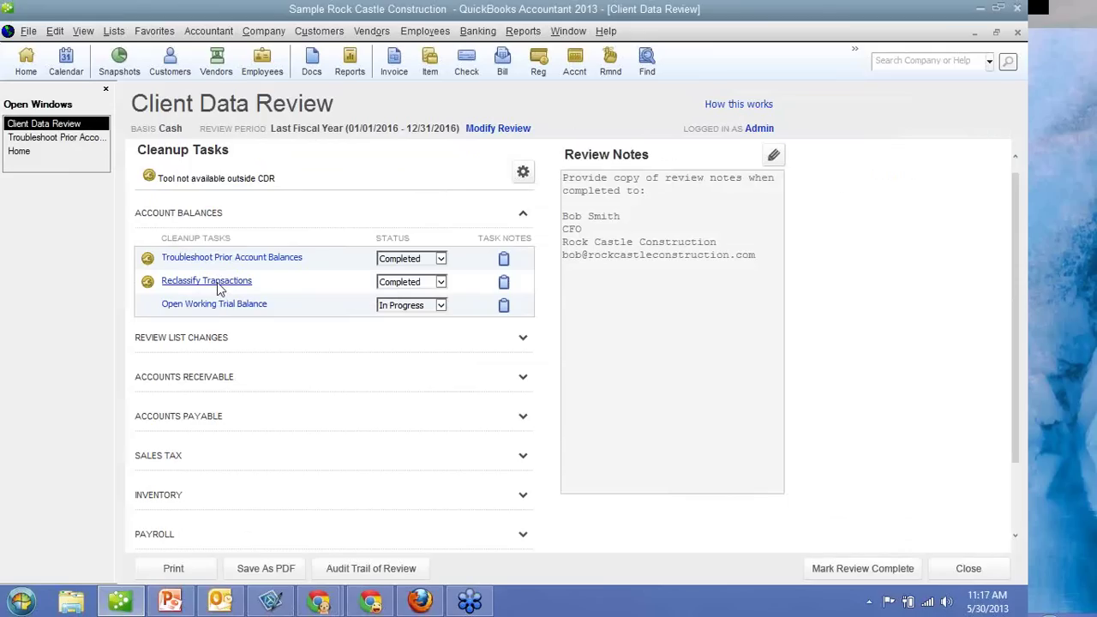
click(218, 289)
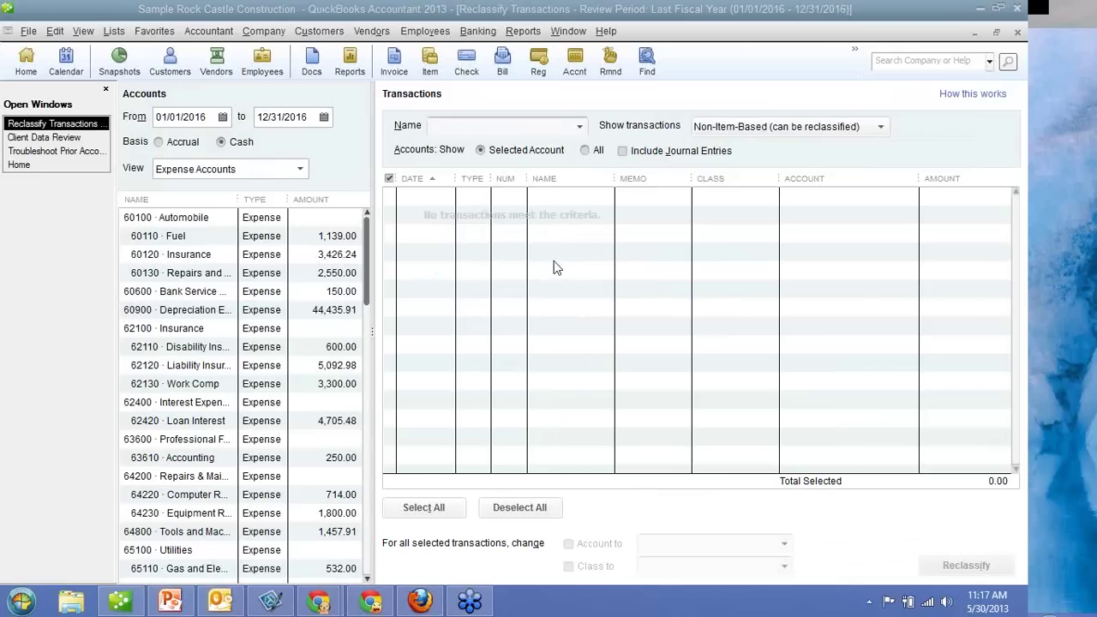
click(205, 256)
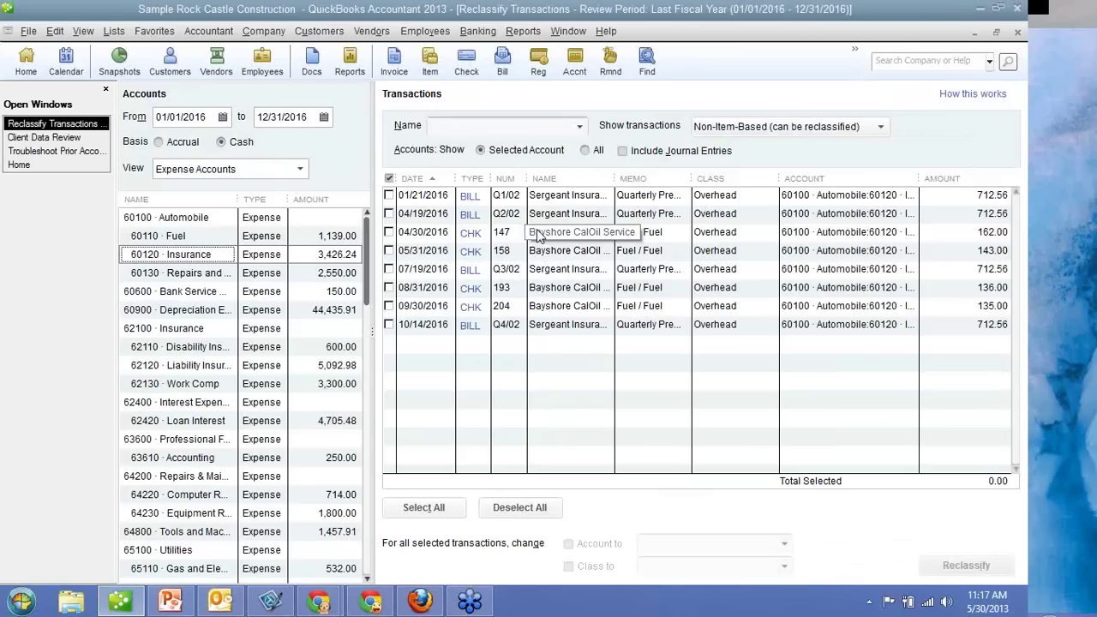
Open Bayshore CalOil Service check 147, change its expense account to 60110 Fuel and save it, accepting the closed-period change.
click(470, 232)
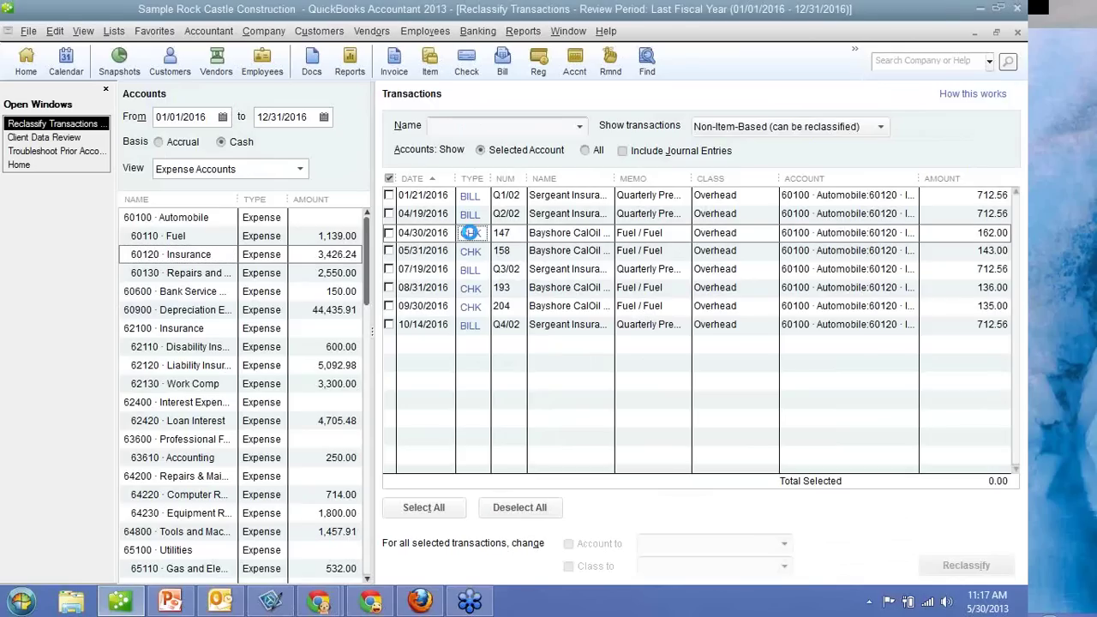
double_click(469, 232)
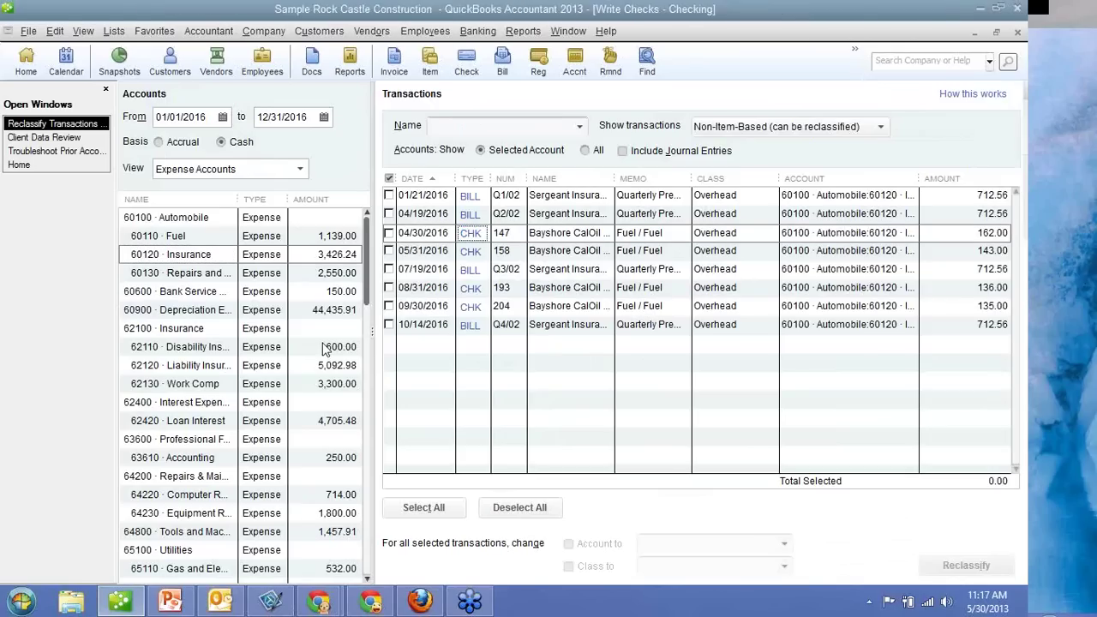
click(232, 460)
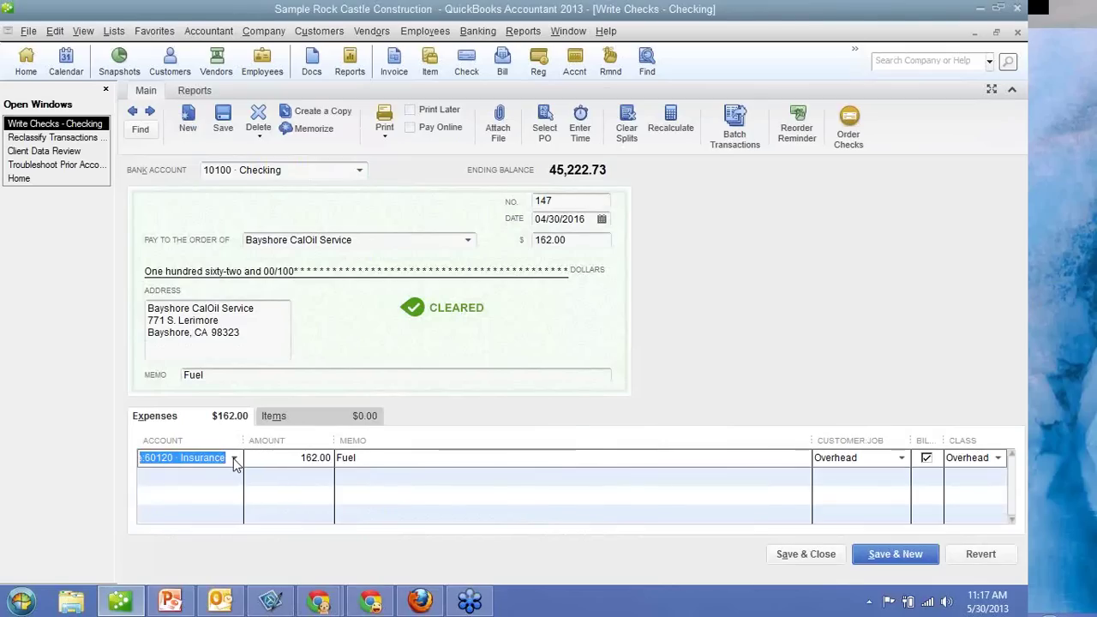
click(233, 458)
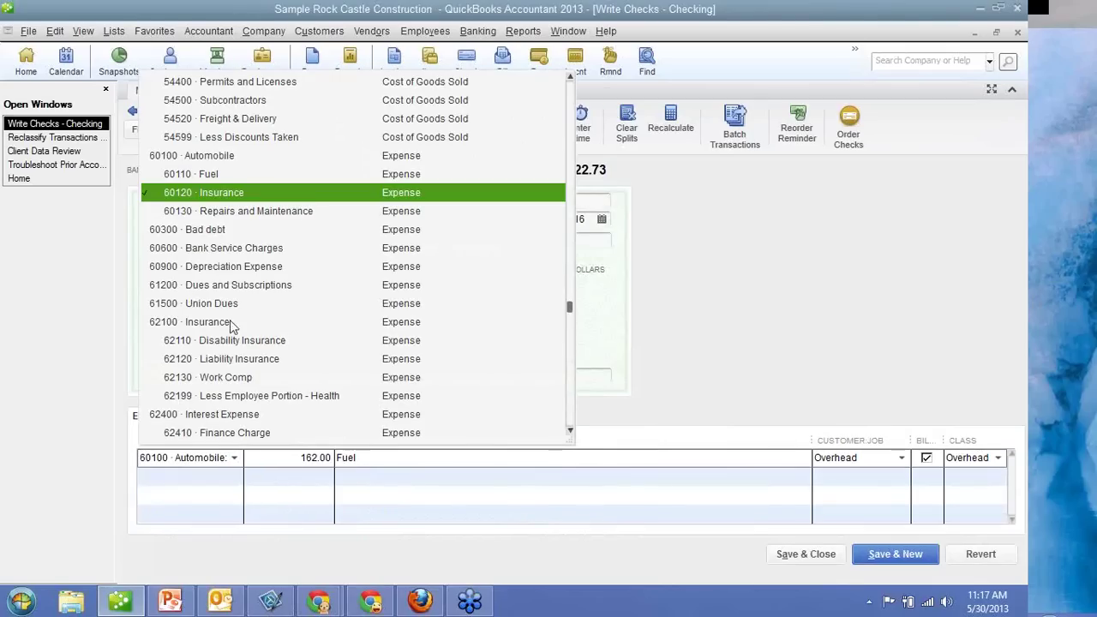
click(210, 174)
click(809, 555)
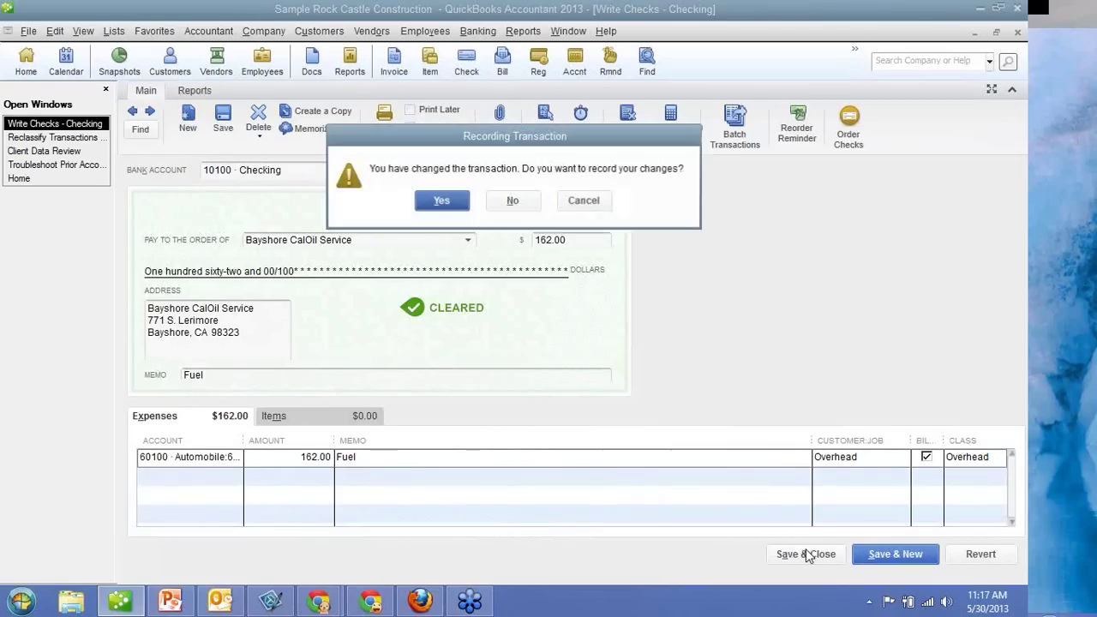
click(452, 201)
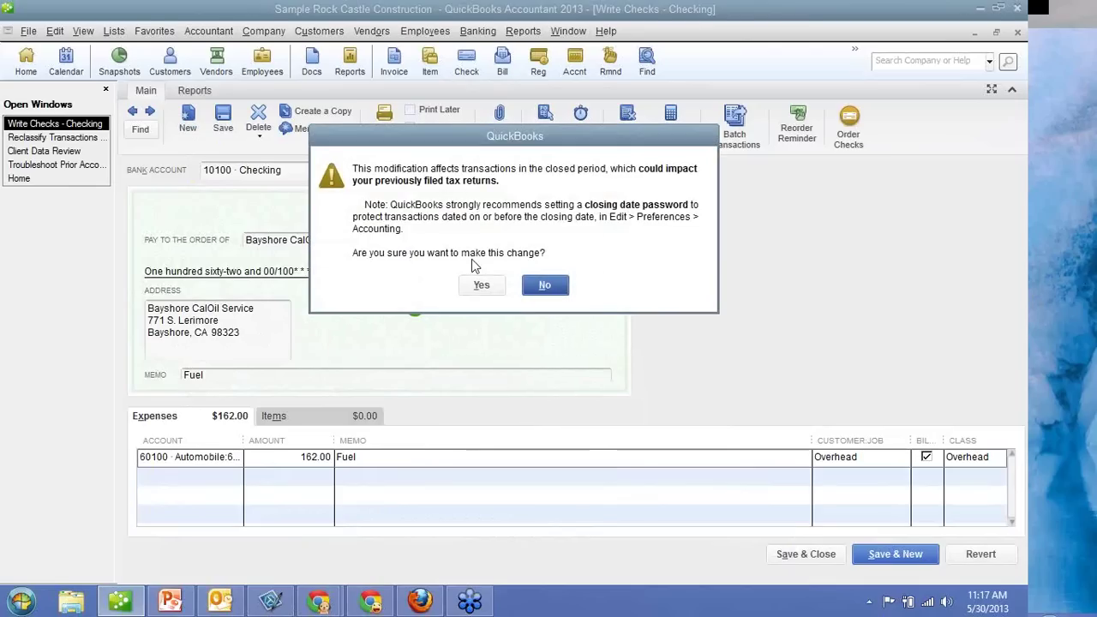
click(480, 285)
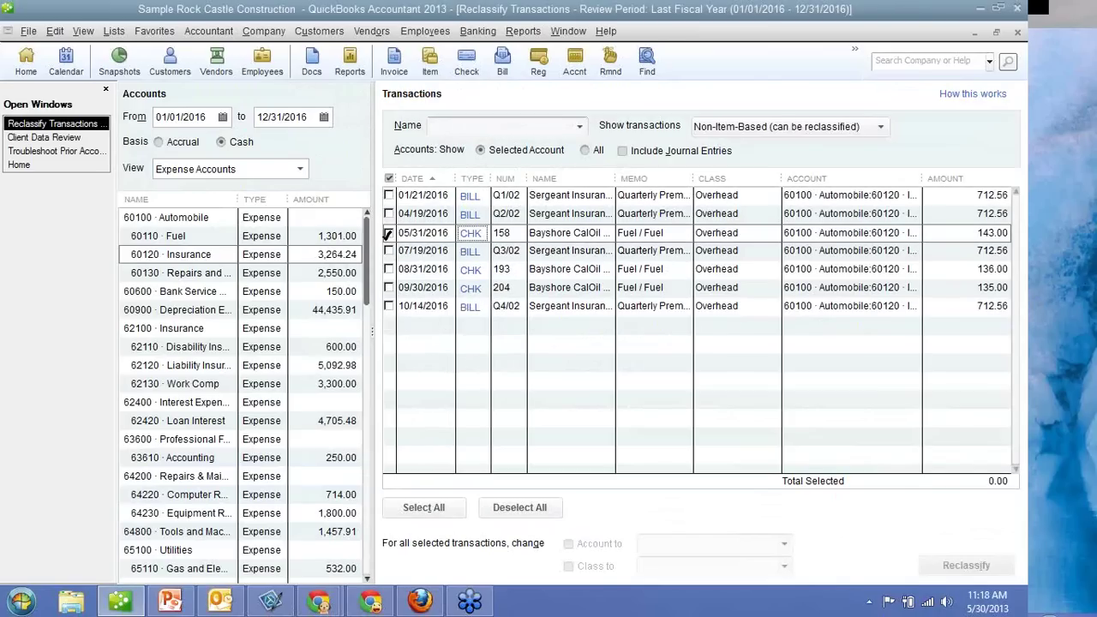
Reclassify Bayshore CalOil Service checks 158, 193 and 204 to account 60110 Fuel and class New Construction.
click(389, 233)
click(388, 269)
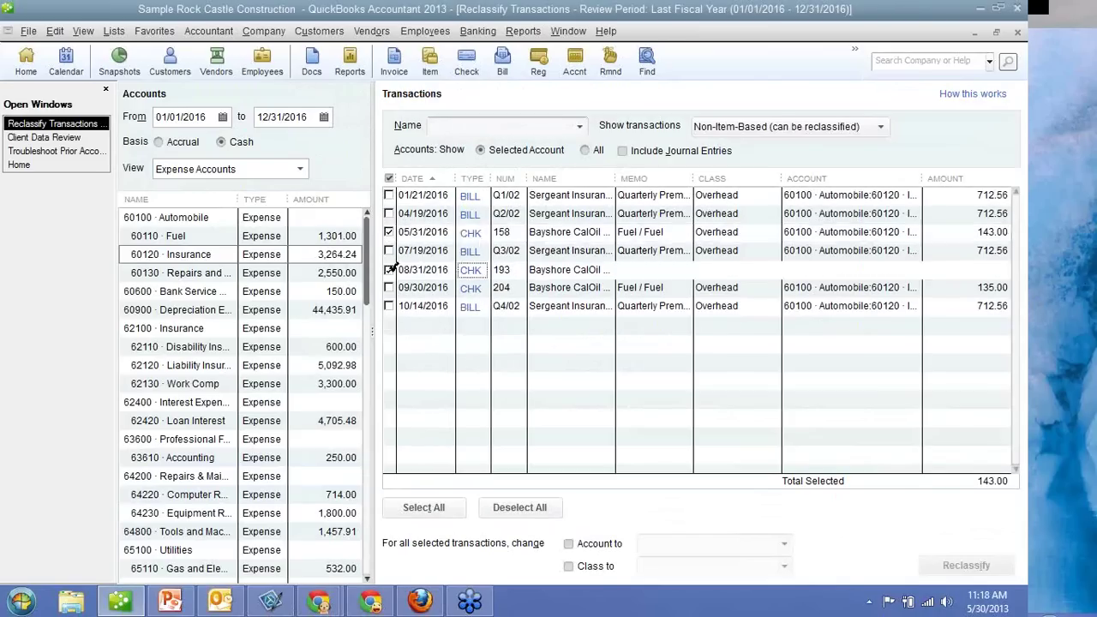
click(388, 288)
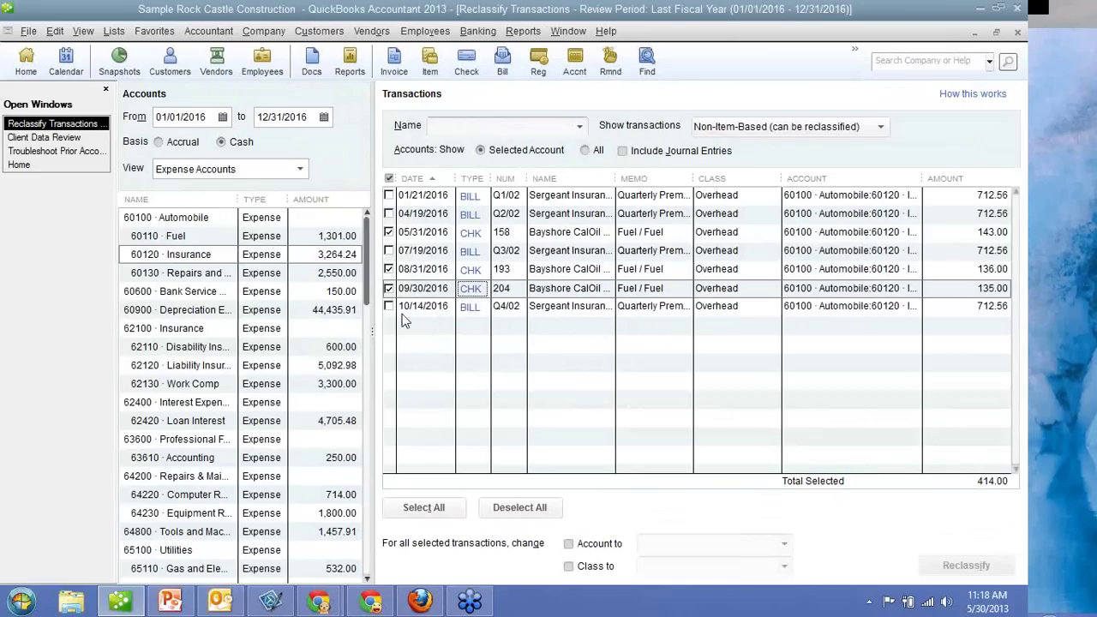
click(569, 545)
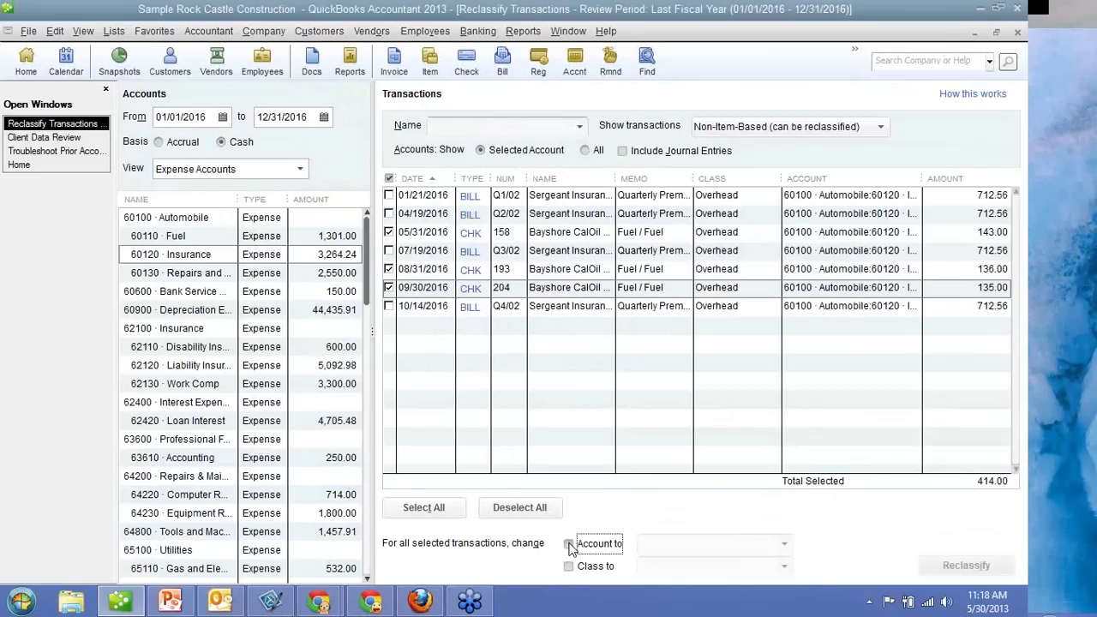
click(693, 545)
text(60100 · Automobile:60110 · Fuel)
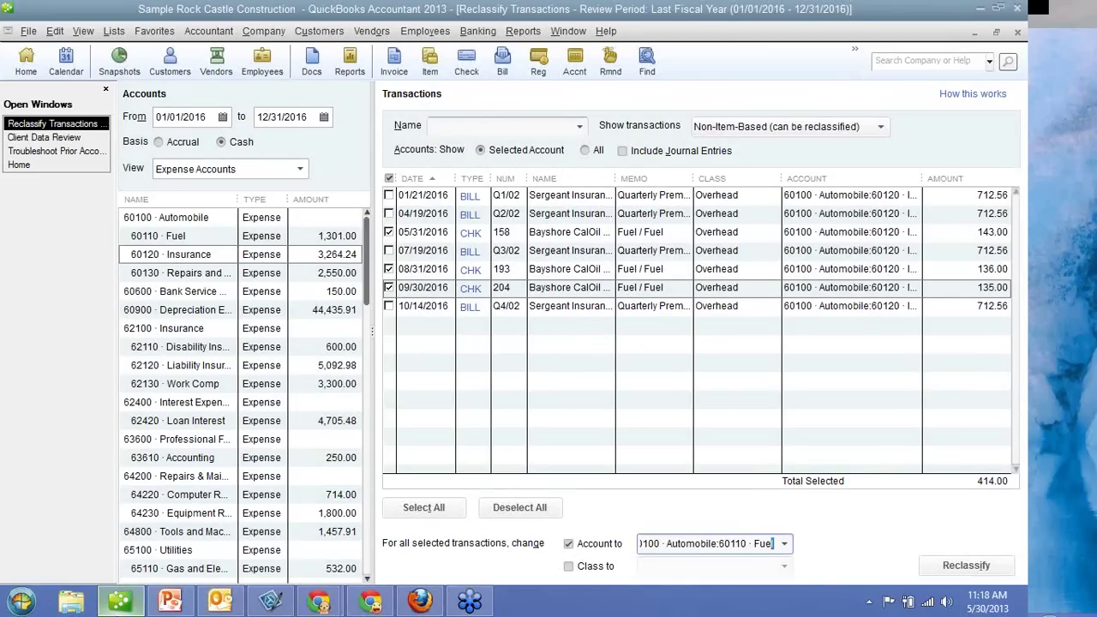
key(Tab)
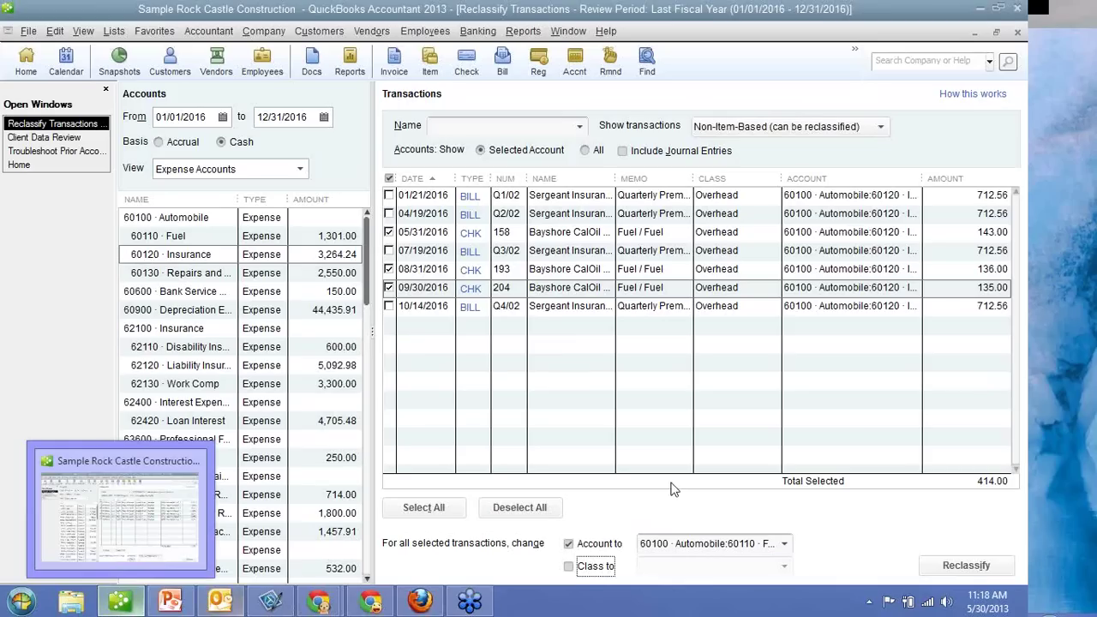
click(568, 566)
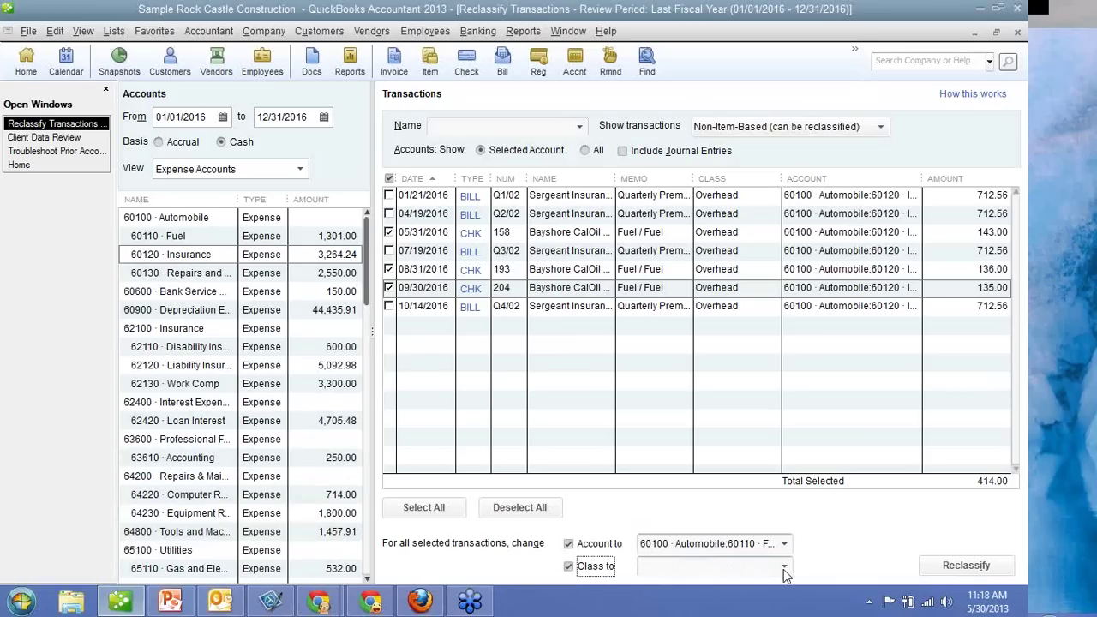
click(785, 567)
click(690, 504)
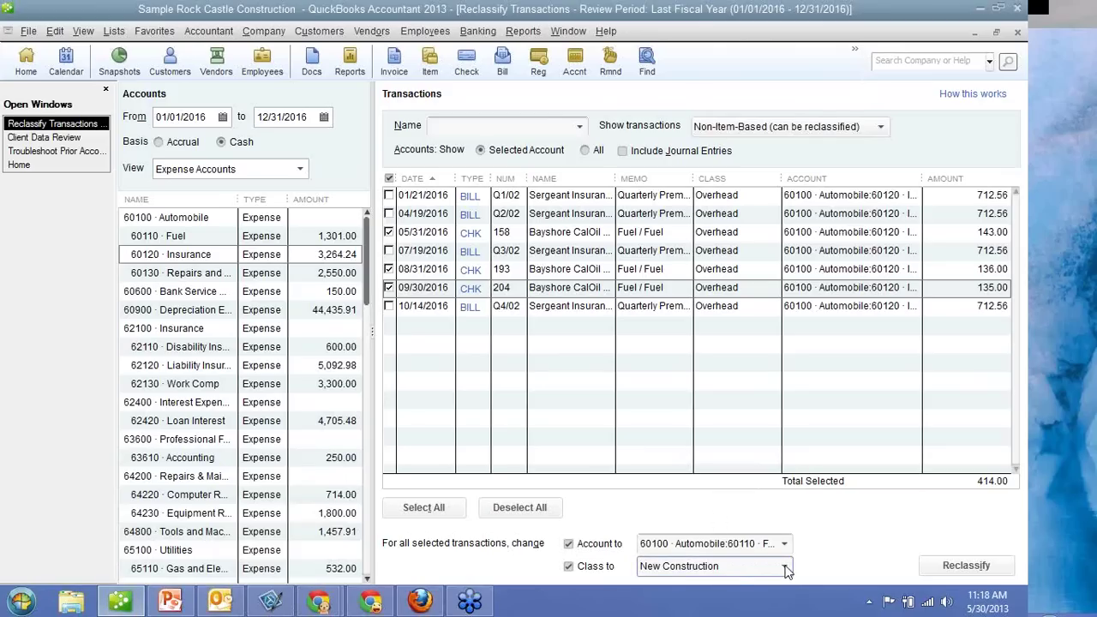
click(965, 566)
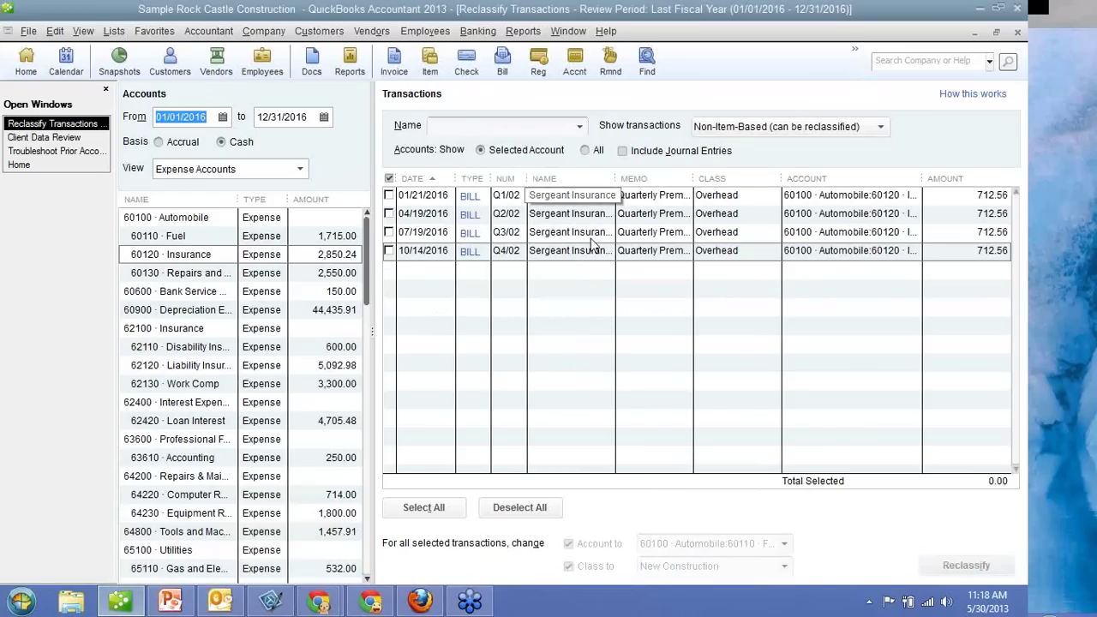
List the transactions of the 60110 Fuel account and look at the available account views, keeping Expense Accounts.
click(199, 239)
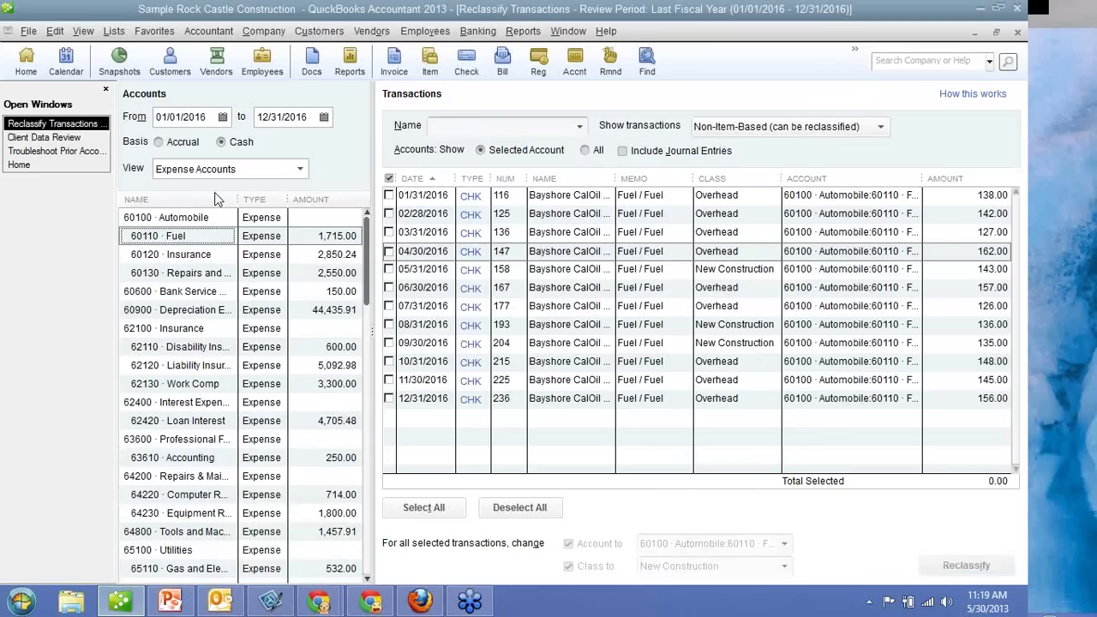
click(302, 169)
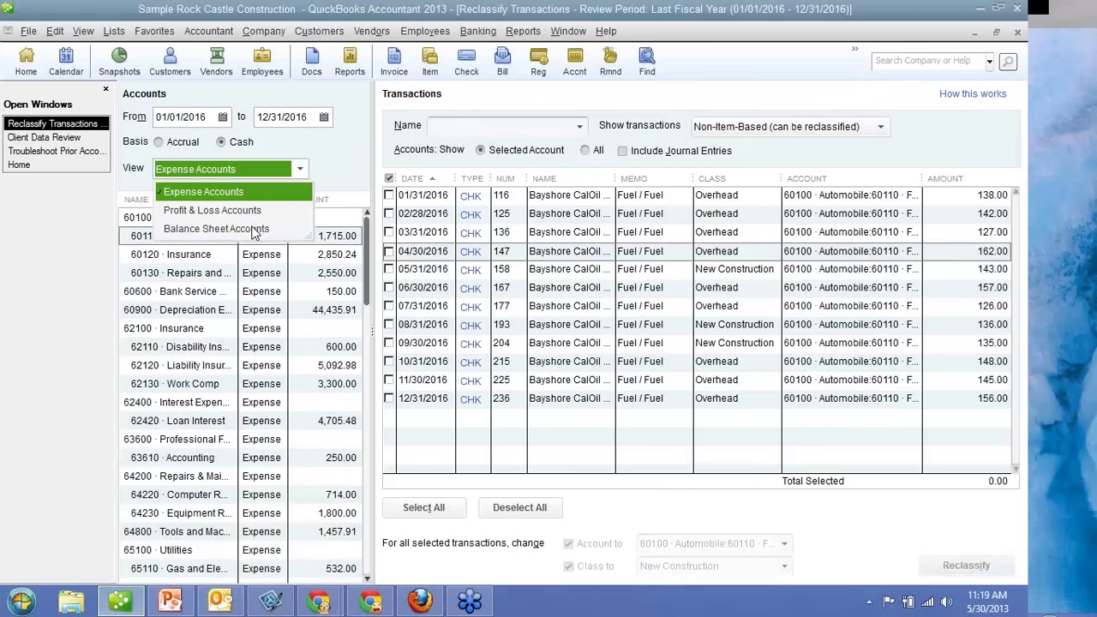
click(332, 168)
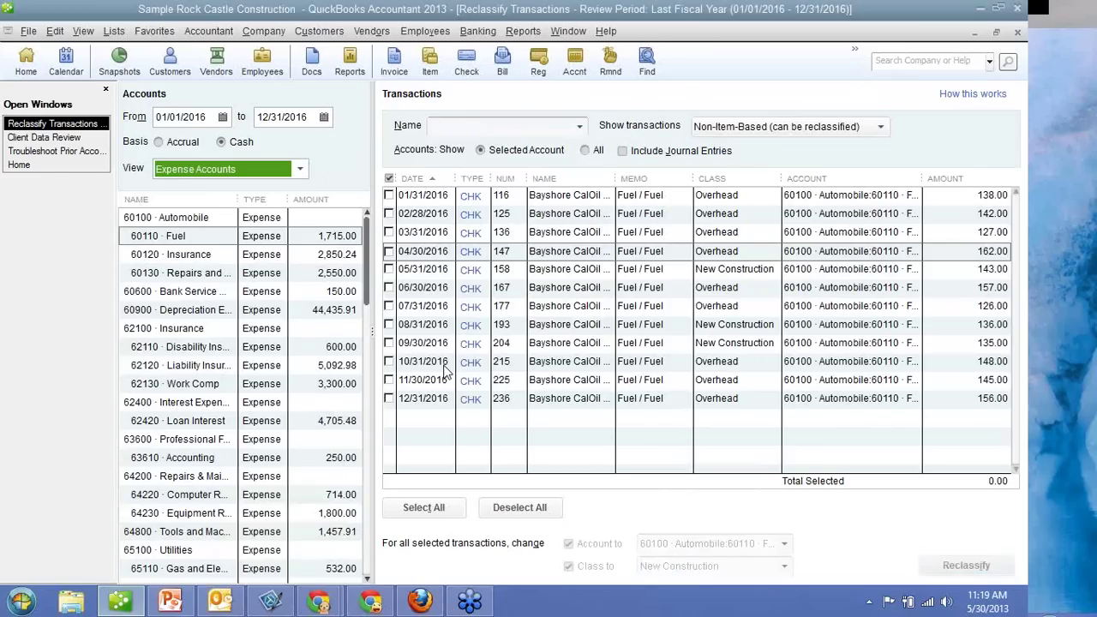
Return to Client Data Review and examine the list changes recorded for the chart of accounts and the items.
click(49, 138)
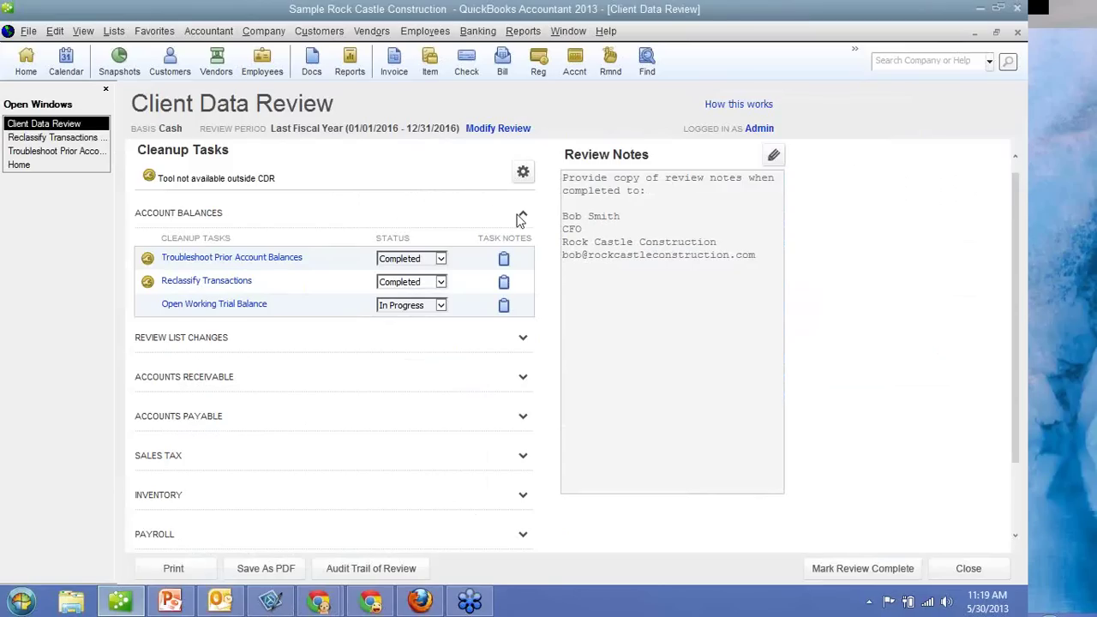
click(520, 216)
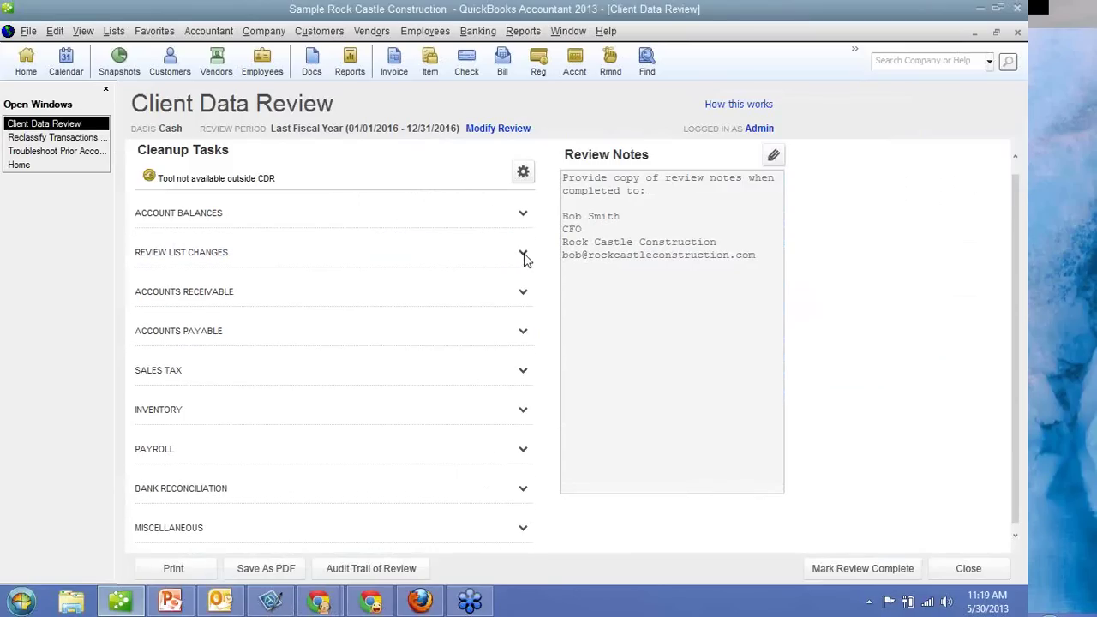
click(522, 253)
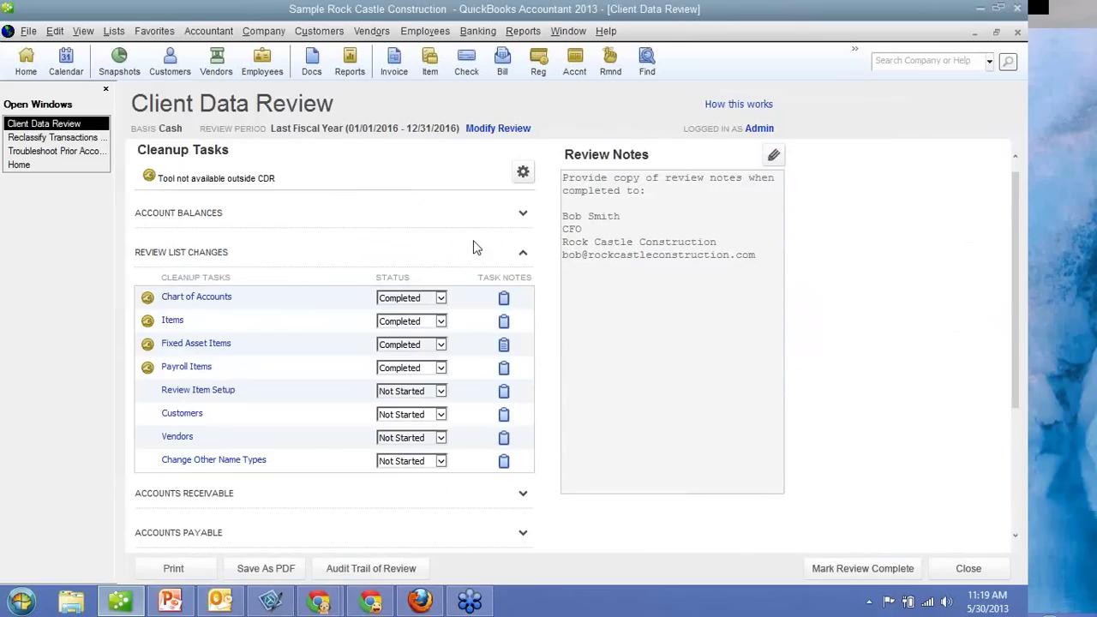
click(191, 297)
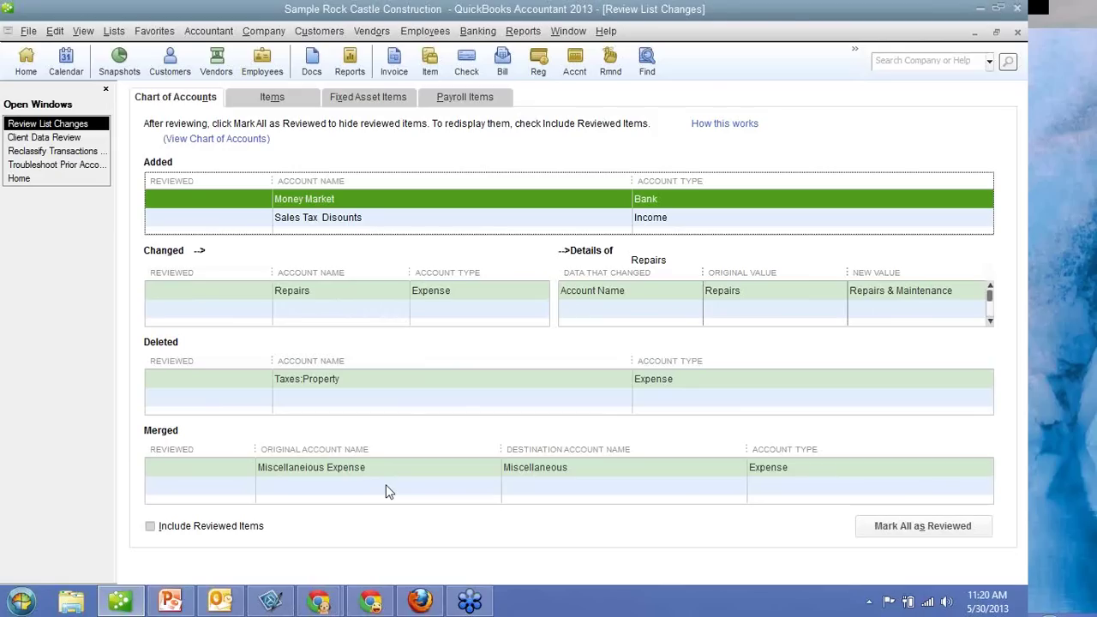
click(271, 98)
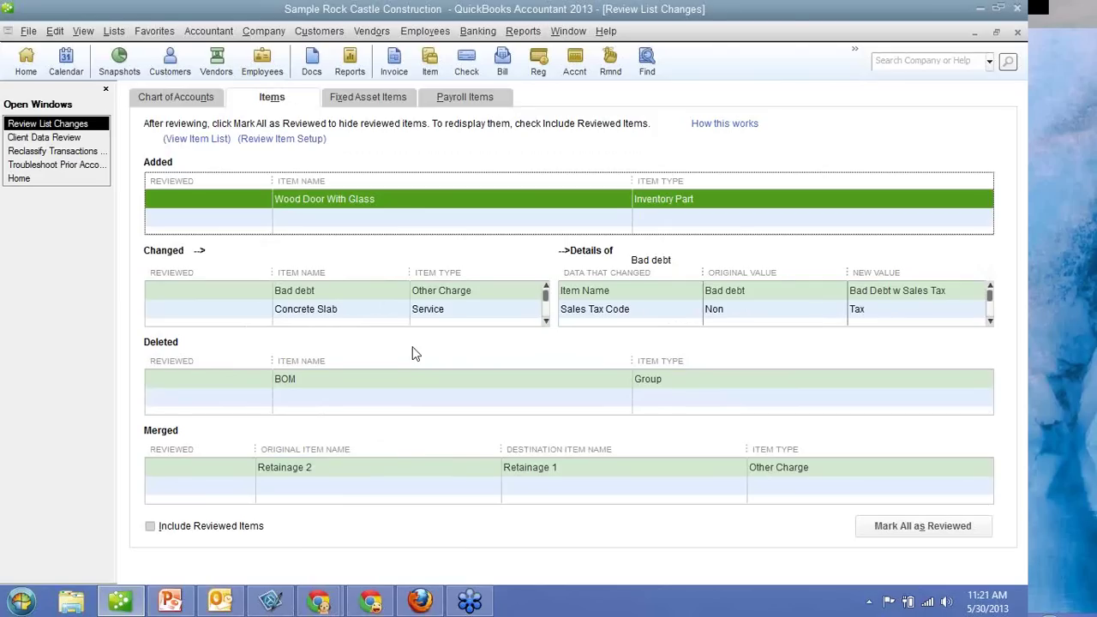
Return to Client Data Review, collapse Review List Changes and expand the Accounts Receivable cleanup tasks.
click(87, 139)
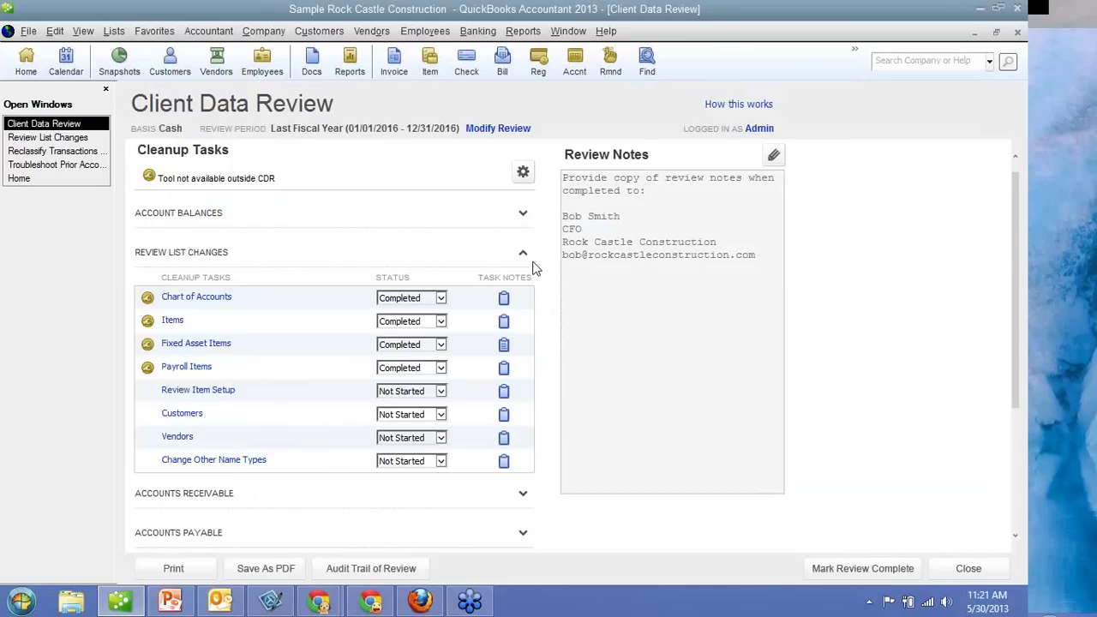
click(522, 255)
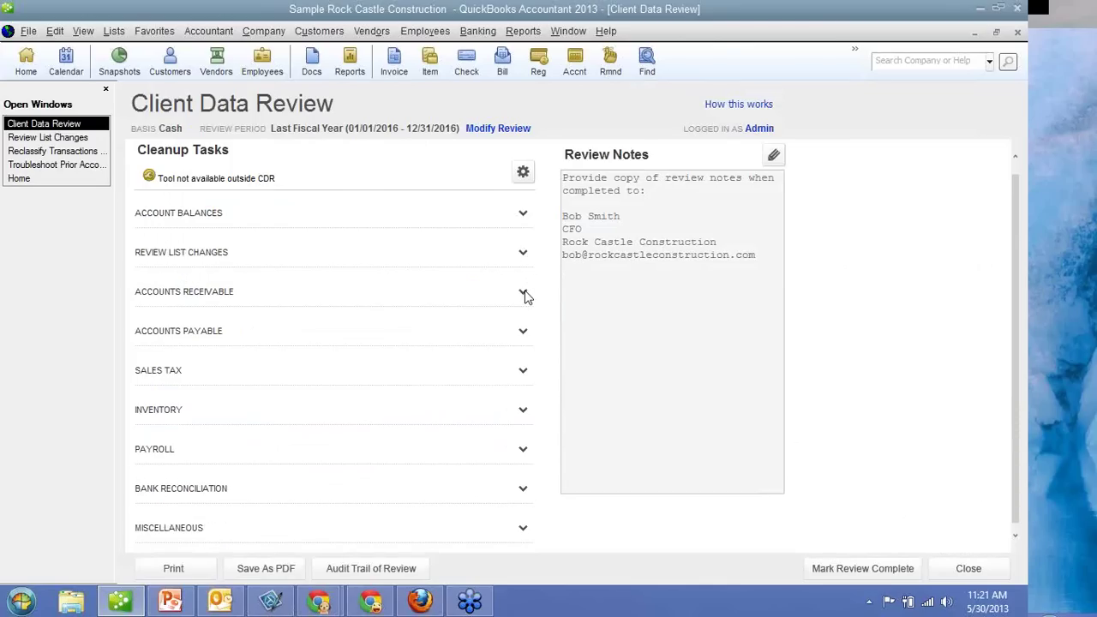
click(523, 293)
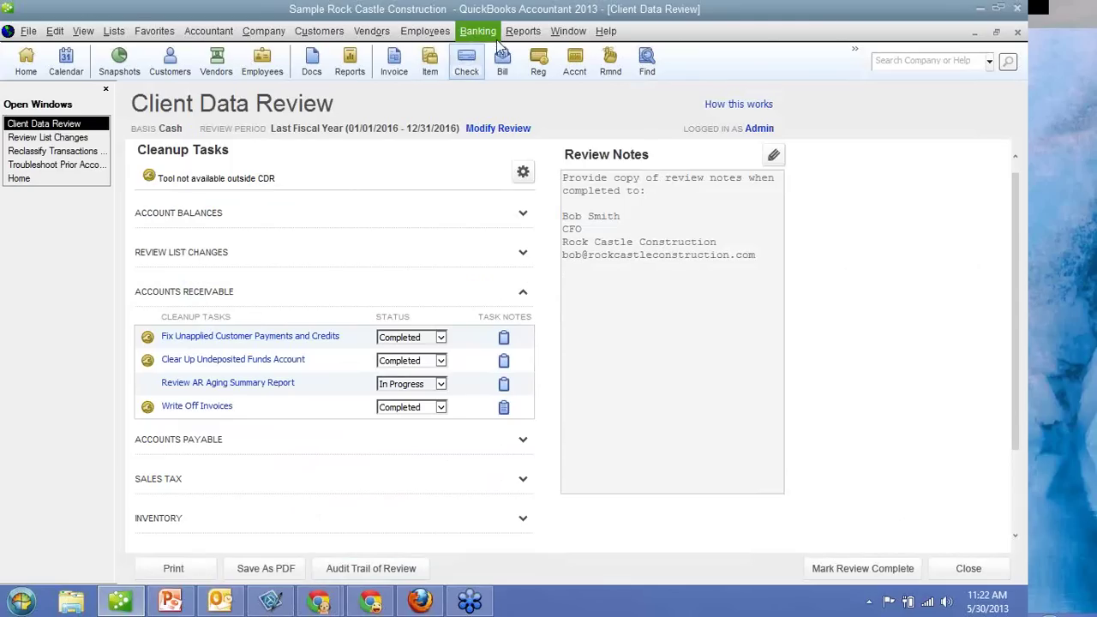
Open the Open Invoices report and examine the unapplied customer payments and open invoices.
click(523, 31)
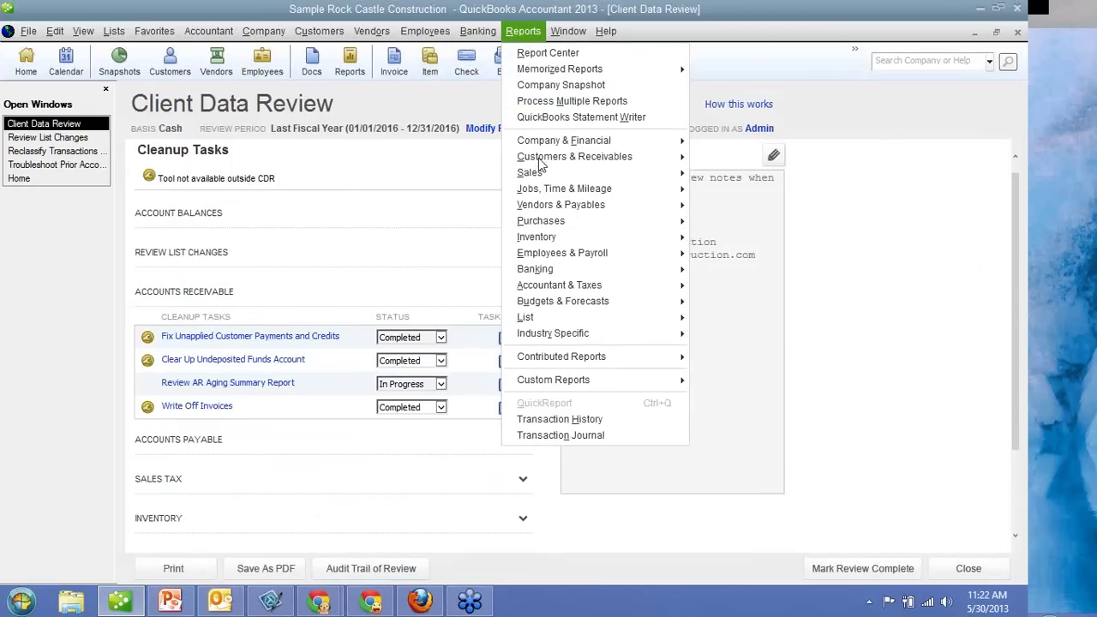
mouse_move(539, 158)
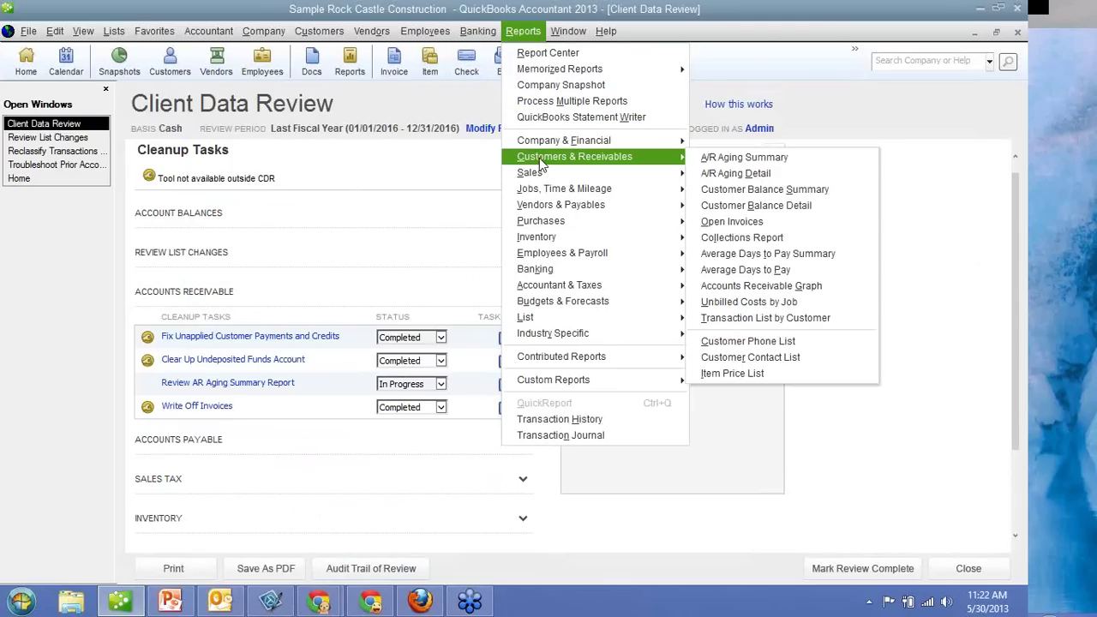
click(742, 222)
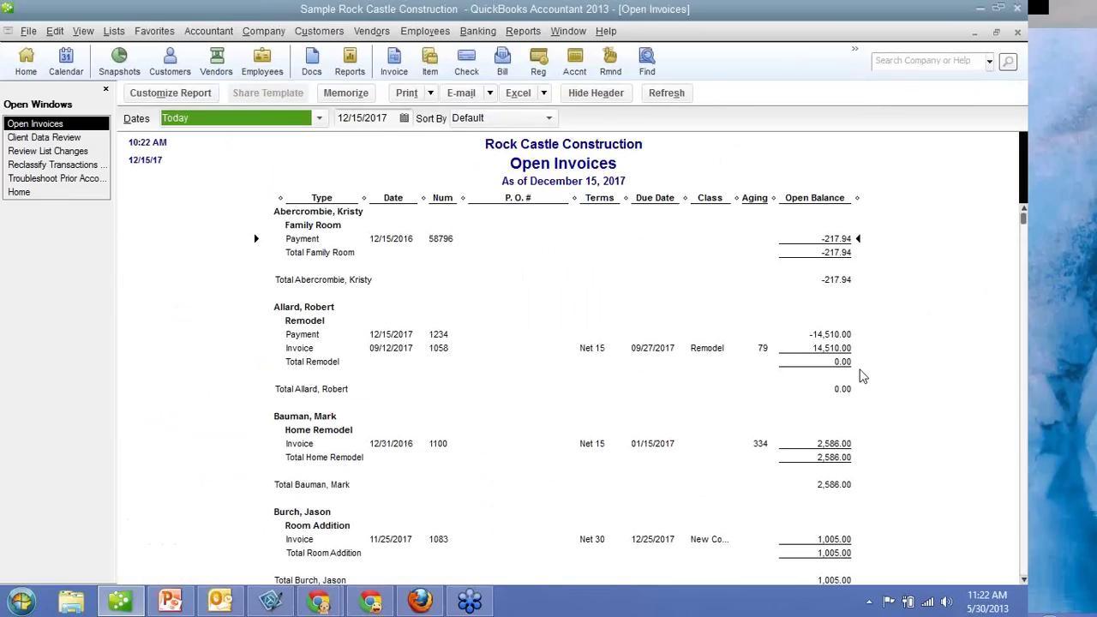
scroll(862, 377, down, 5)
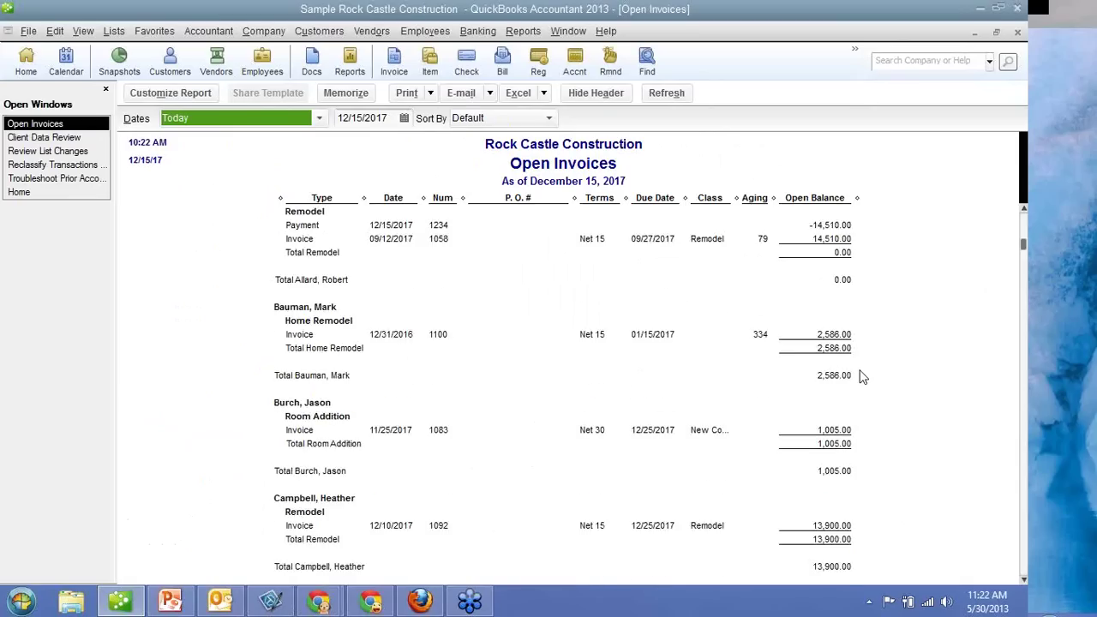
scroll(862, 376, up, 4)
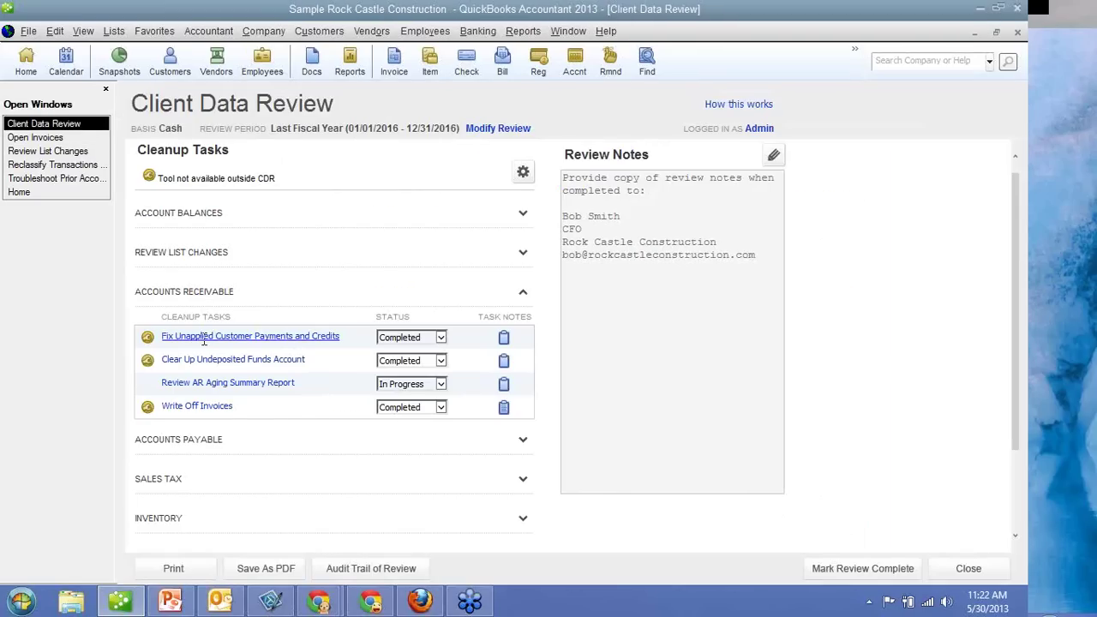
In Fix Unapplied Customer Payments and Credits, apply payment 1234 to invoice 1058 for the Remodel job's customer and save.
click(228, 340)
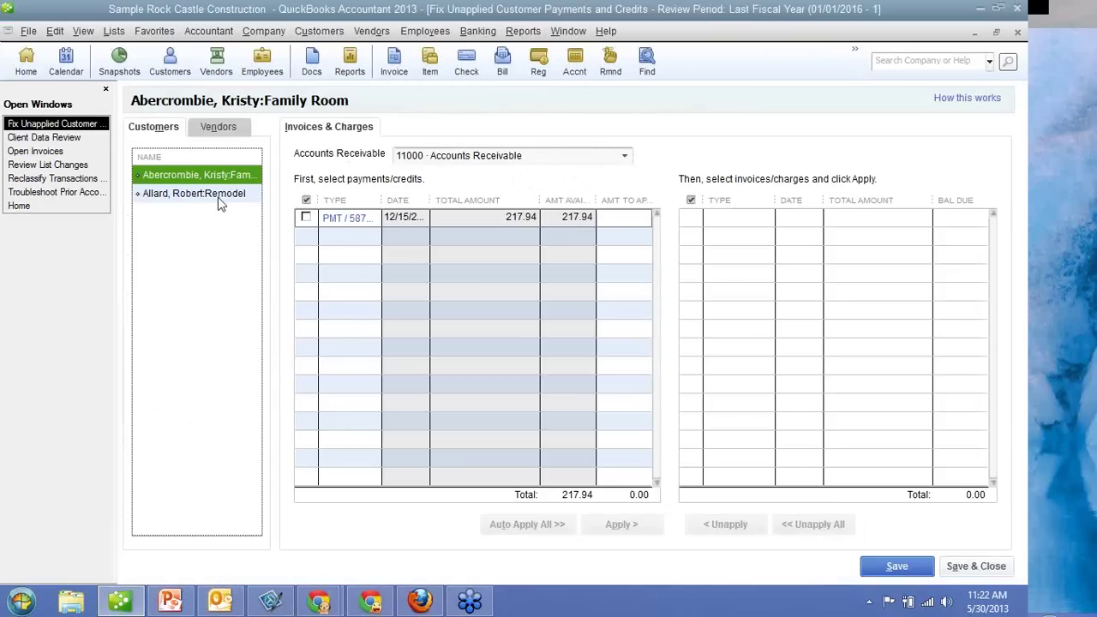
click(218, 195)
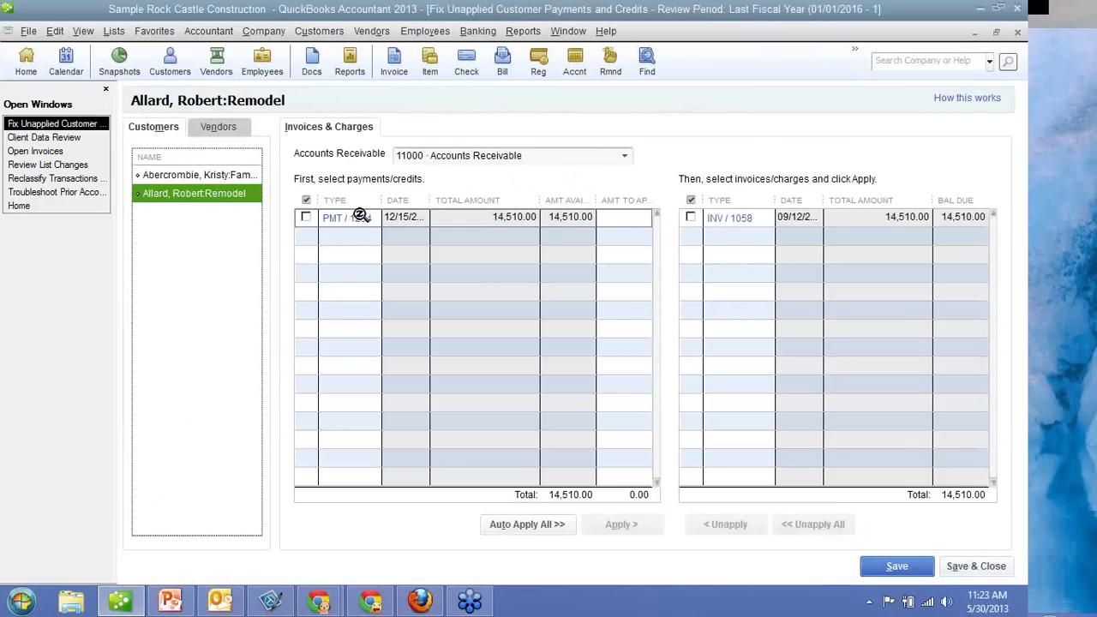
click(306, 217)
click(691, 217)
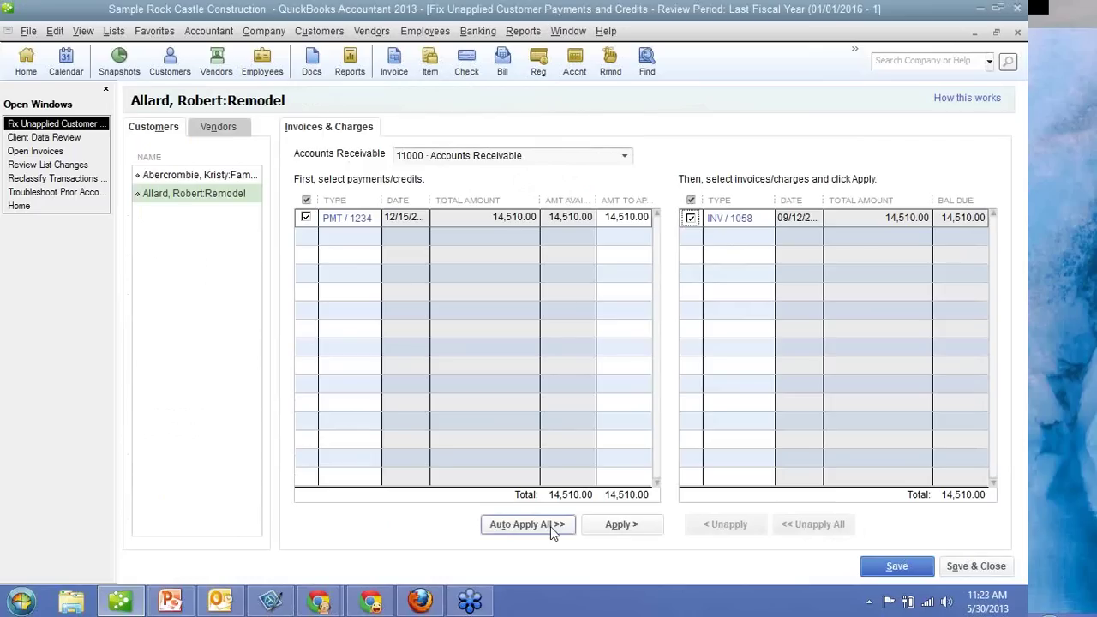
click(622, 526)
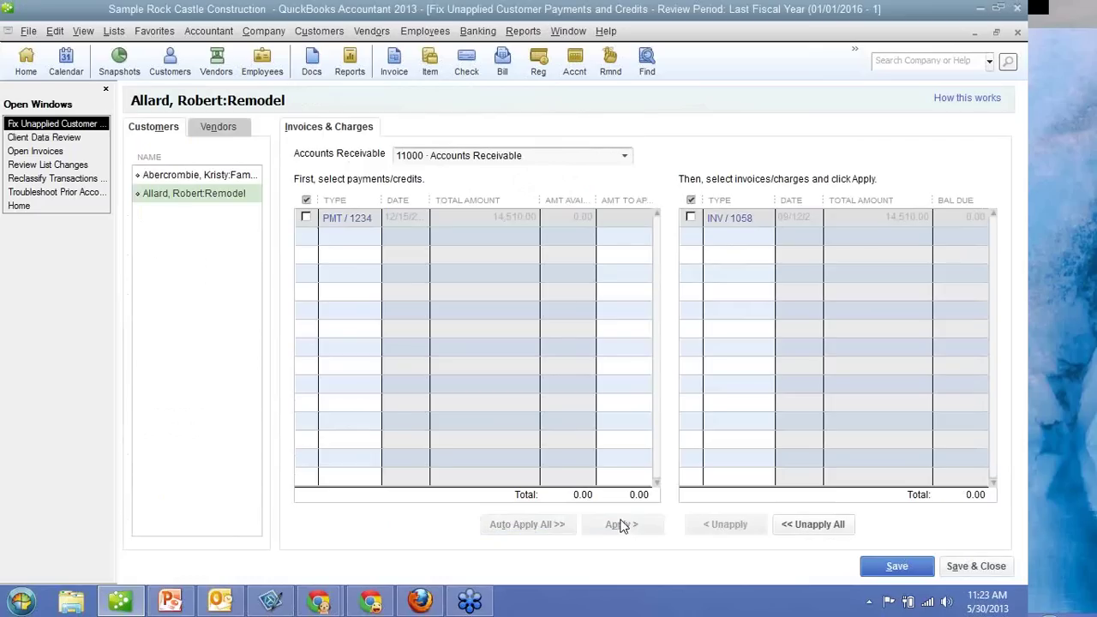
click(918, 565)
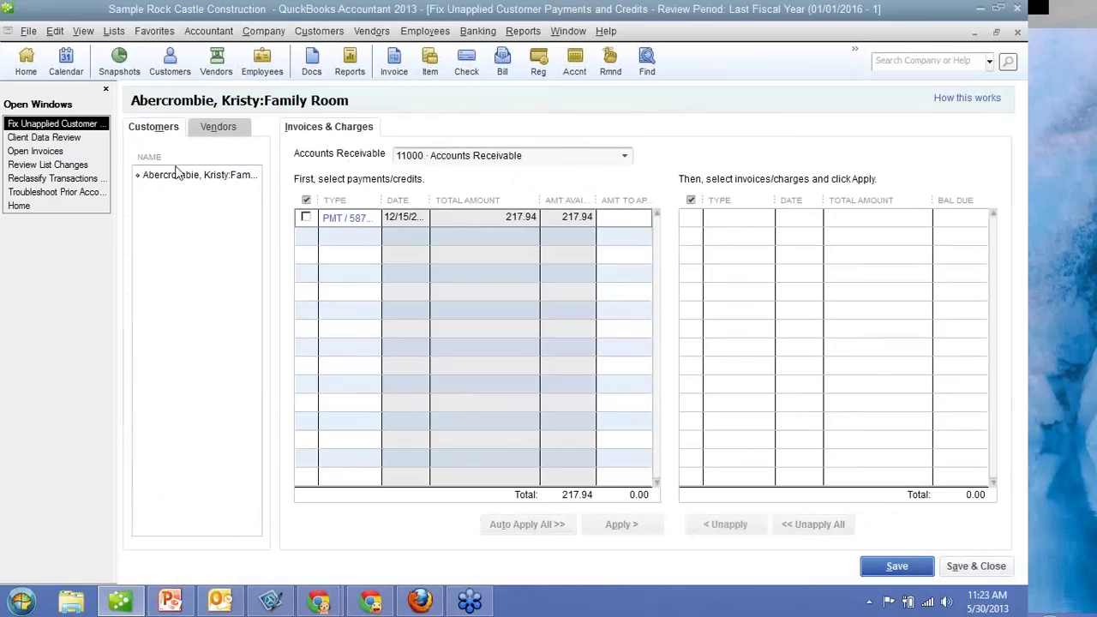
Review the refreshed Open Invoices report from its beginning and return to Client Data Review.
click(73, 154)
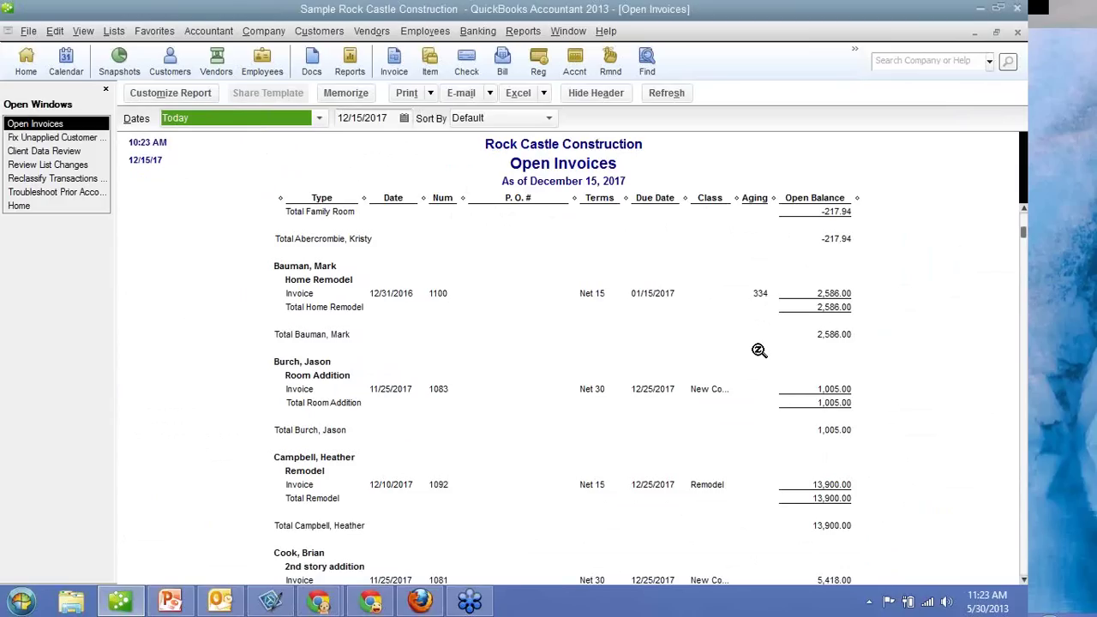
scroll(759, 350, up, 1)
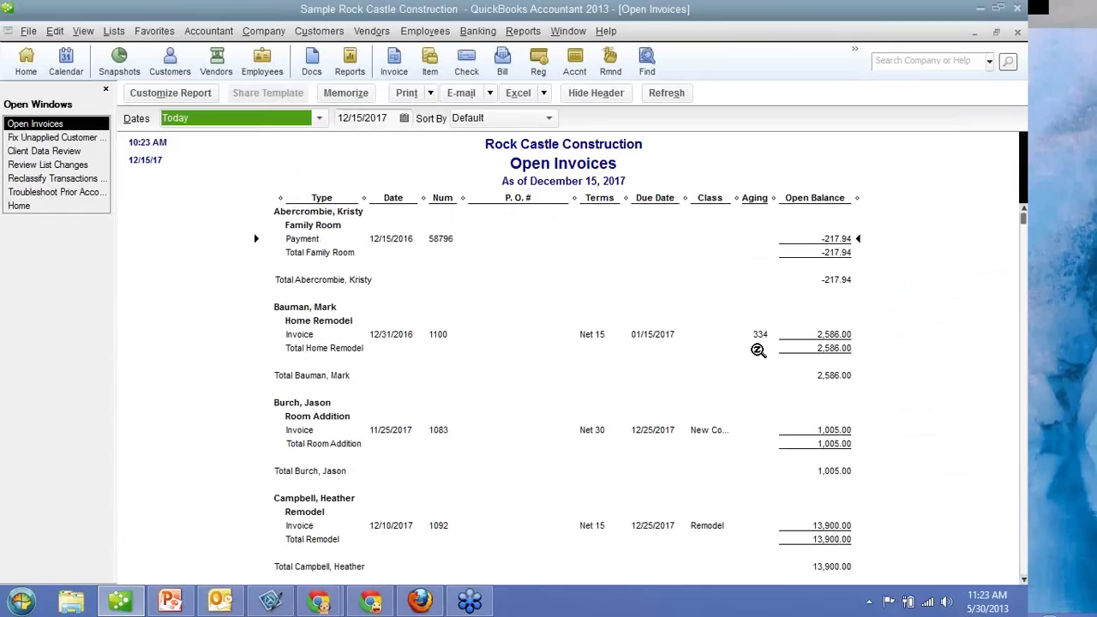
click(74, 152)
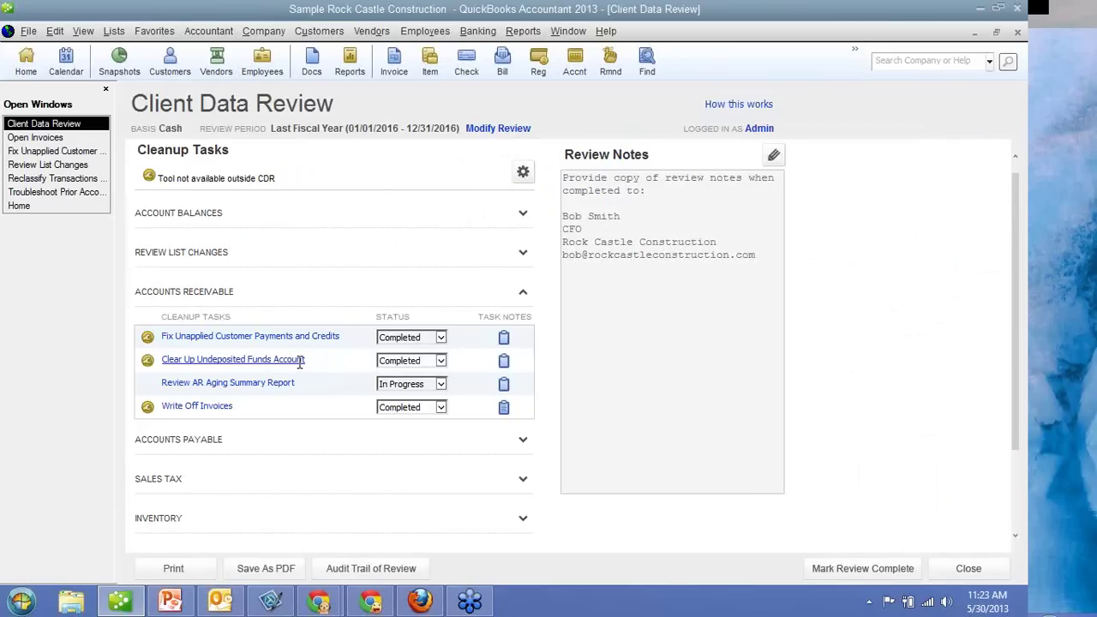
Go to the home page and open the check register of the 10100 Checking account.
click(25, 62)
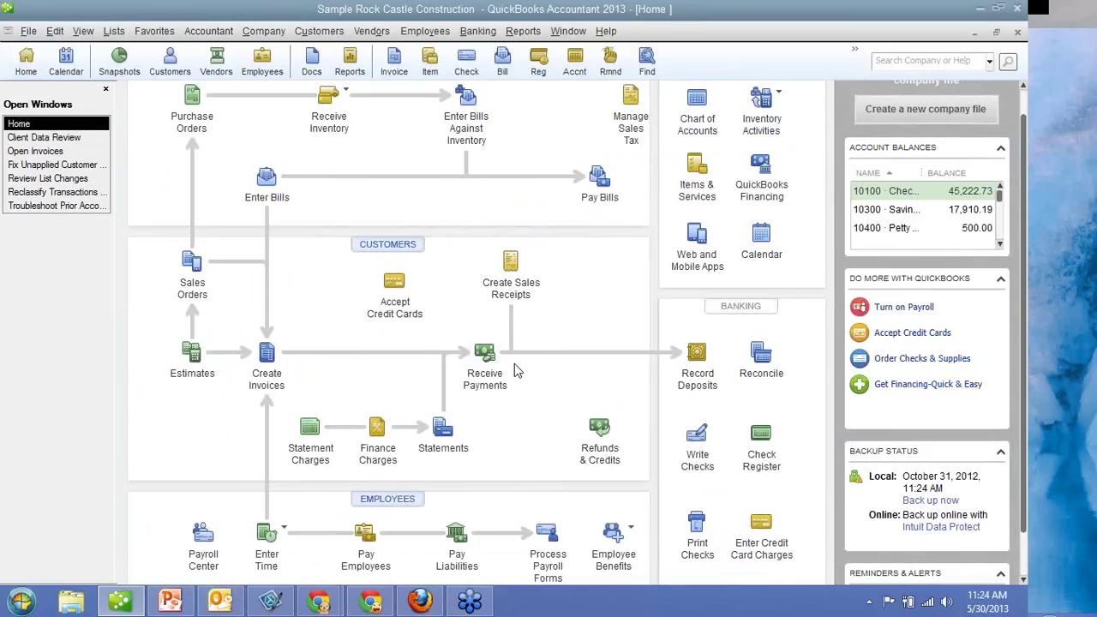
click(760, 443)
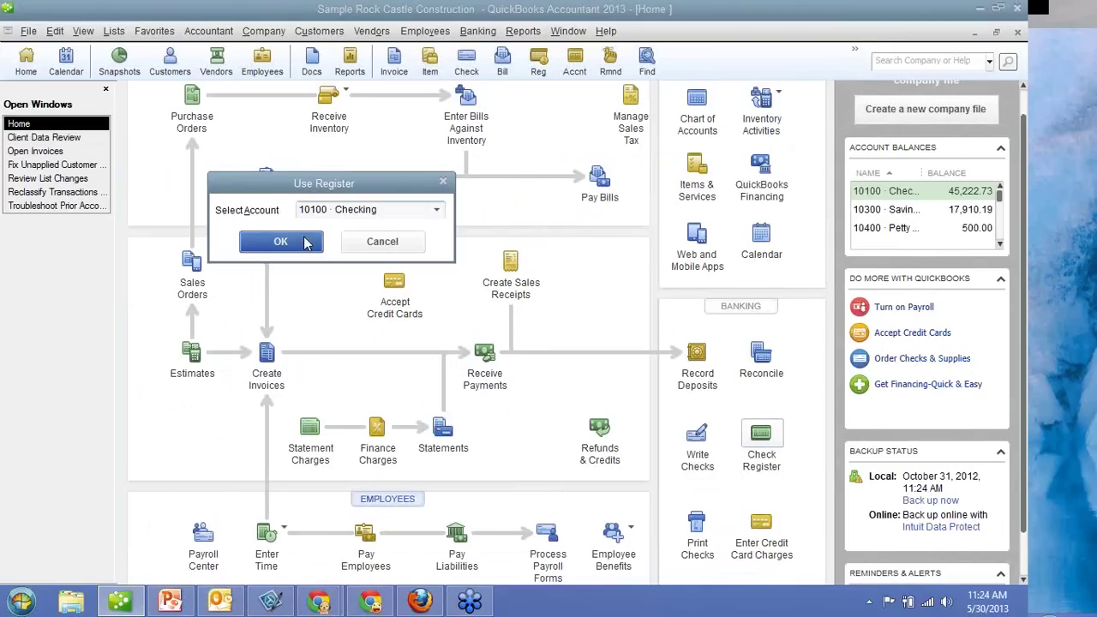
click(280, 241)
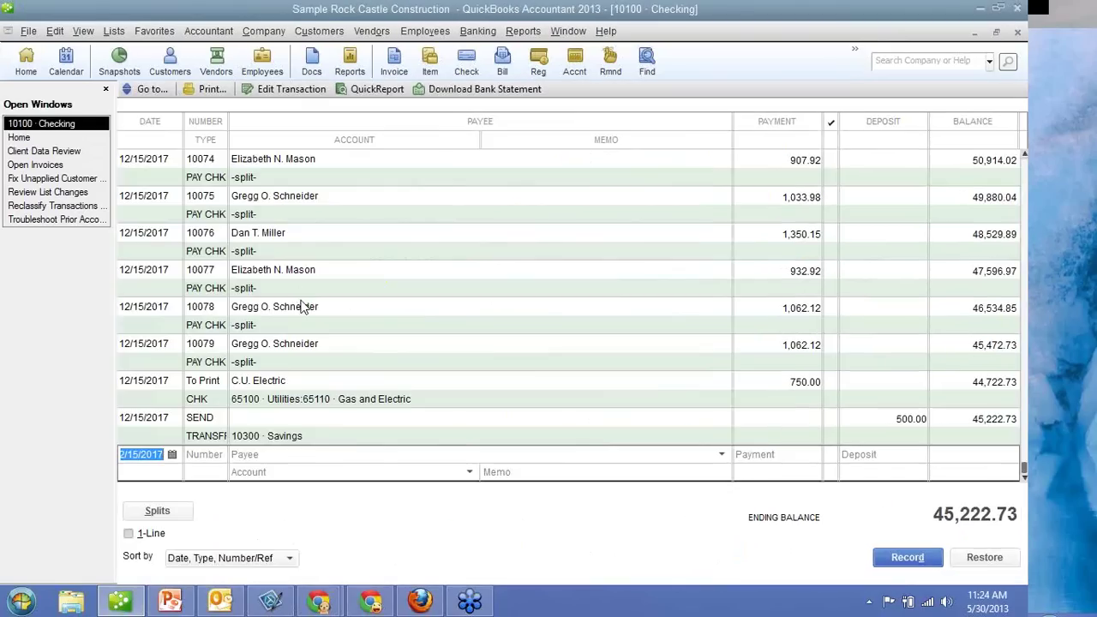
From Client Data Review, open Clear Up Undeposited Funds Account and inspect the 217.94 deposit of the Family Room job, returning to the cleanup list.
click(287, 469)
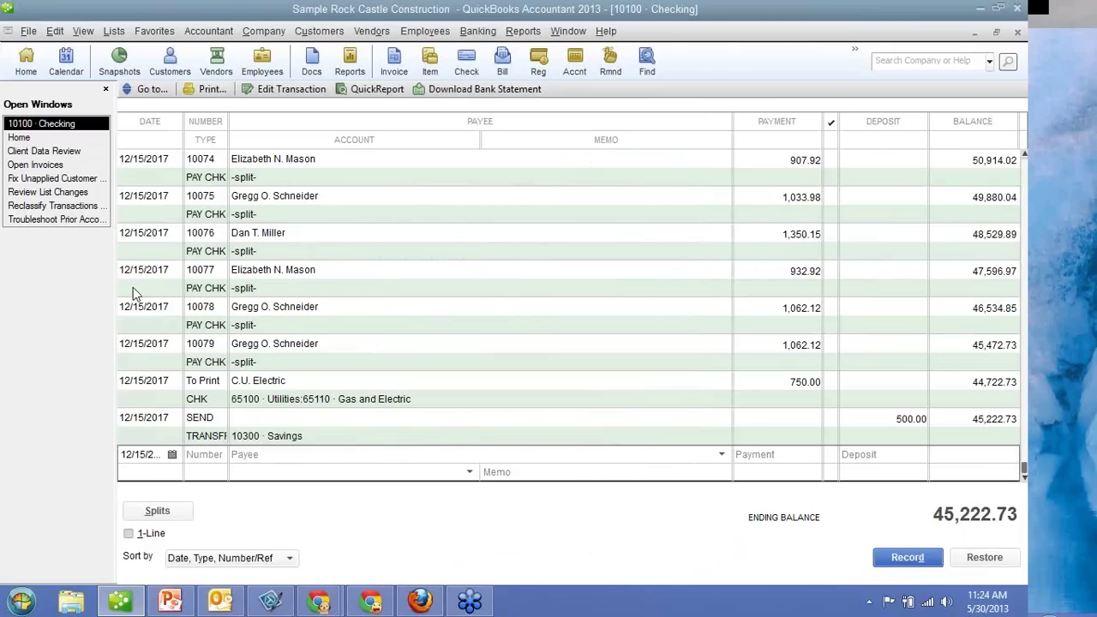
click(19, 138)
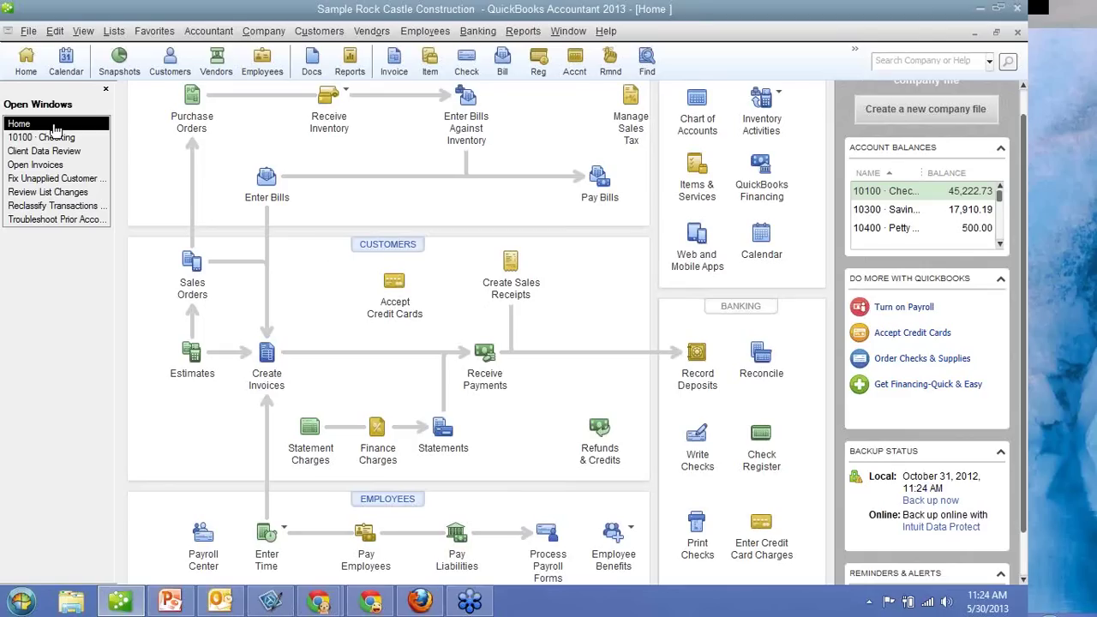
click(43, 151)
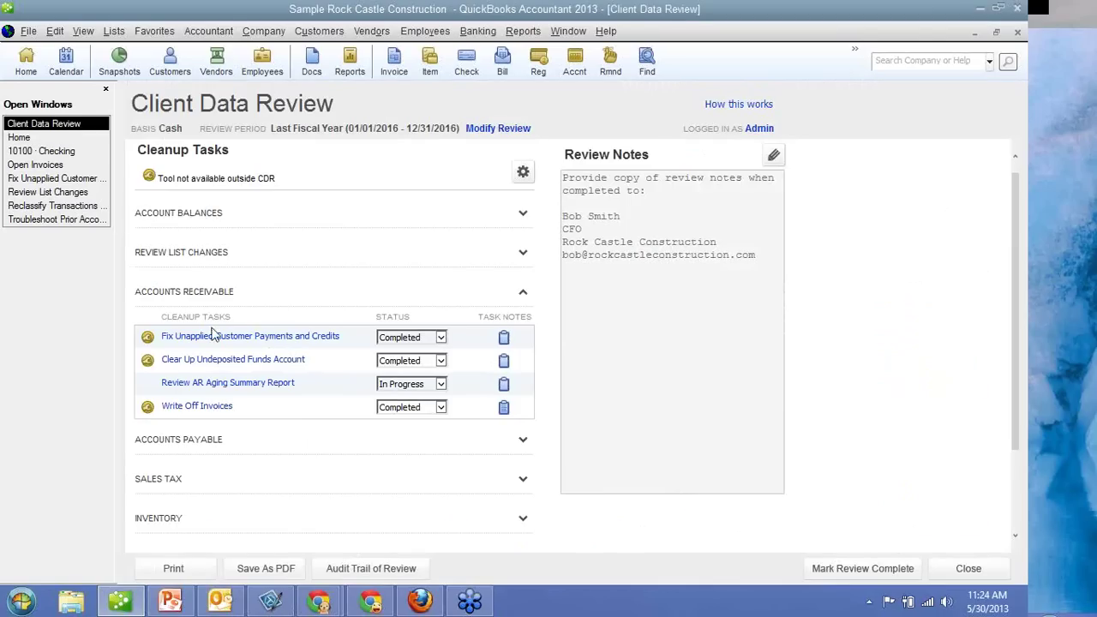
click(215, 360)
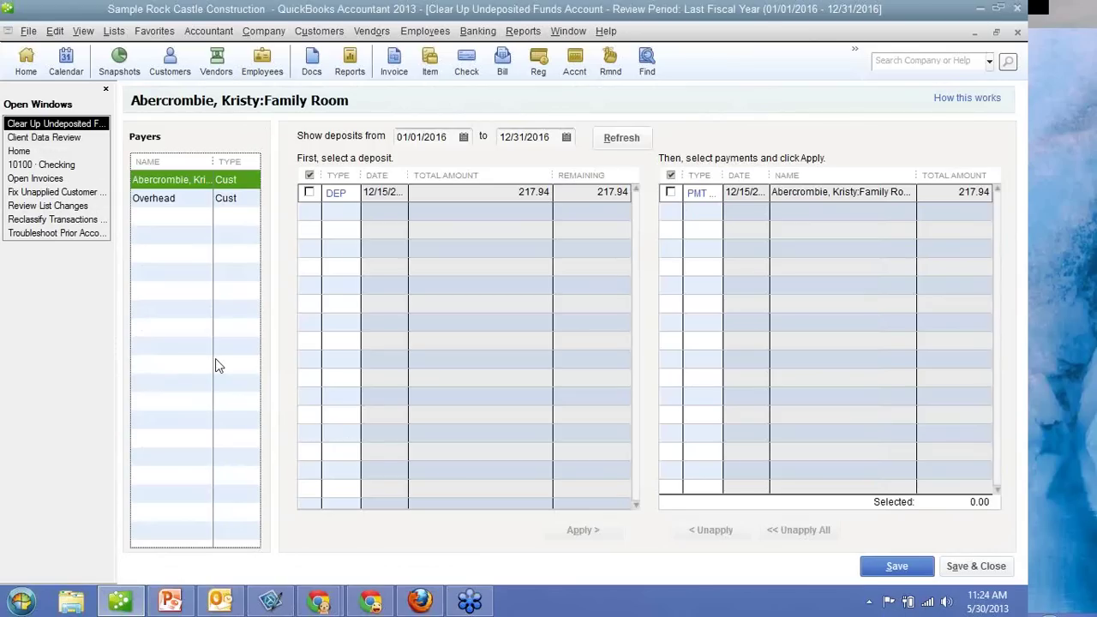
double_click(347, 198)
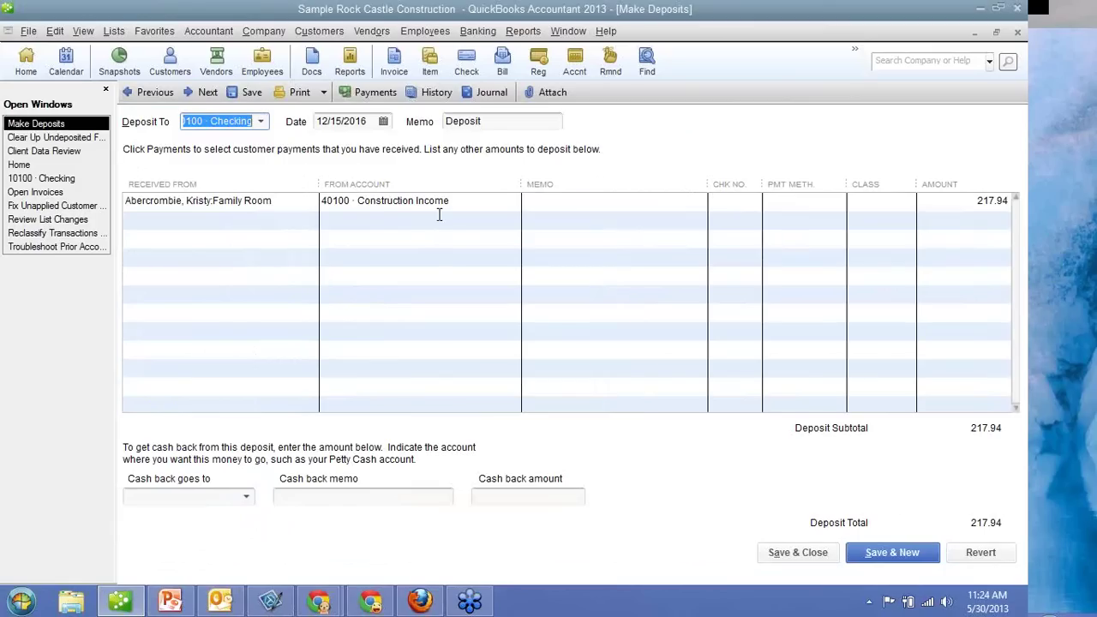
click(22, 140)
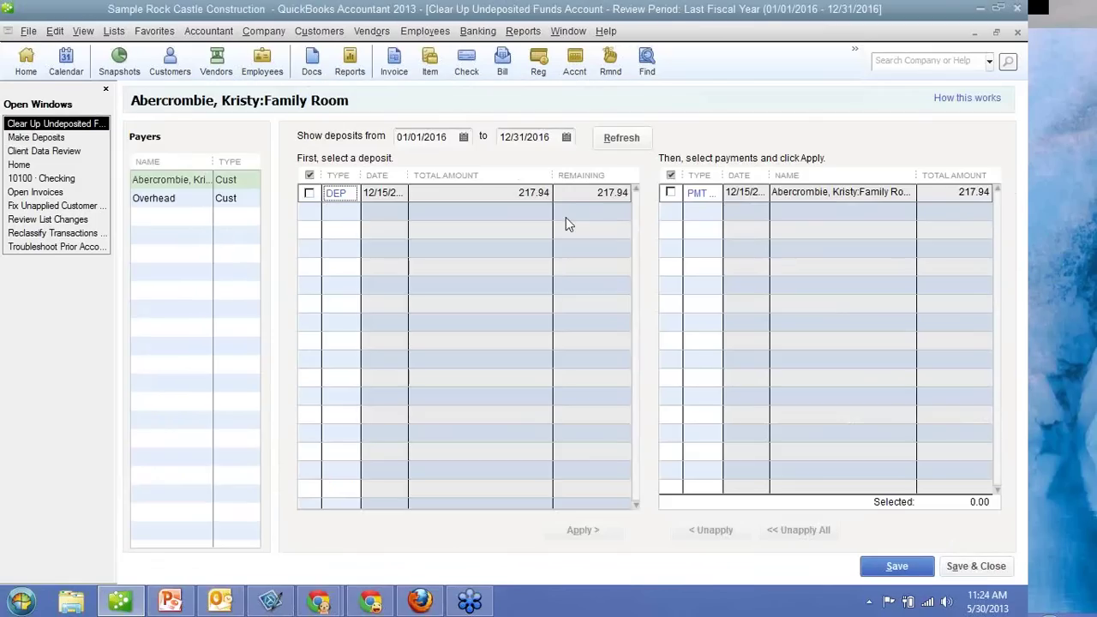
Link the Family Room job's customer payment to the 217.94 deposit, save the link, and view the updated deposit.
click(670, 192)
click(670, 192)
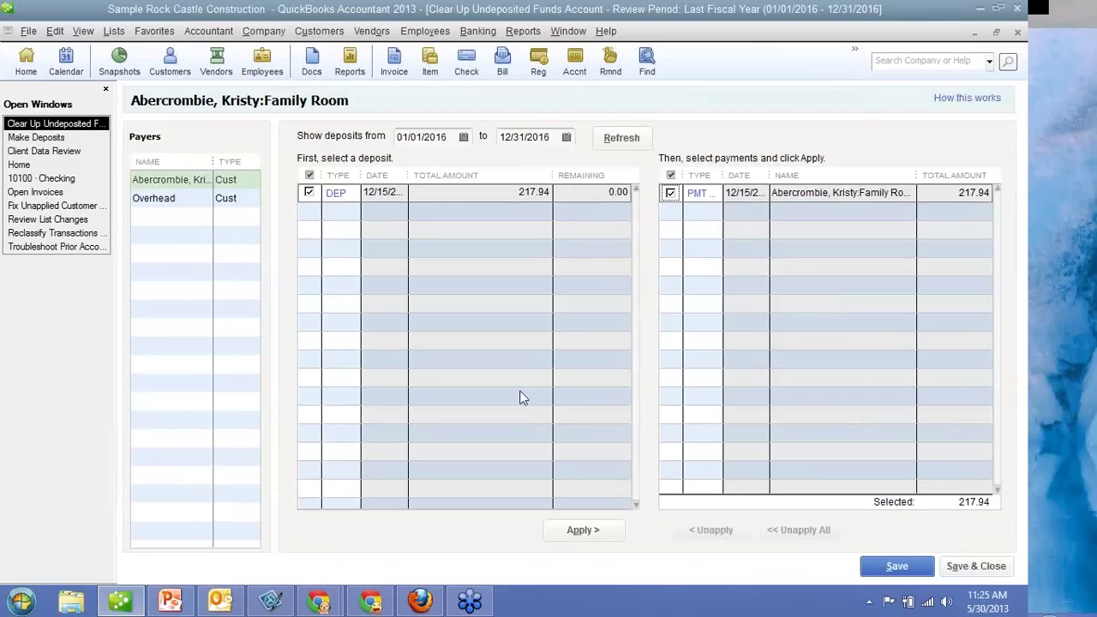
click(914, 570)
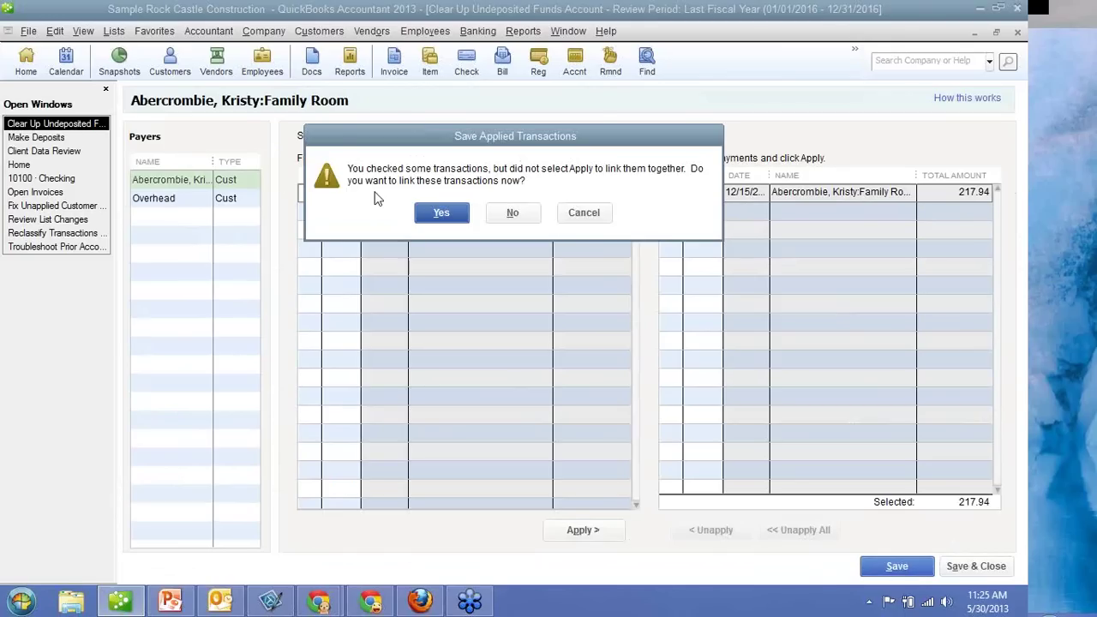
click(441, 213)
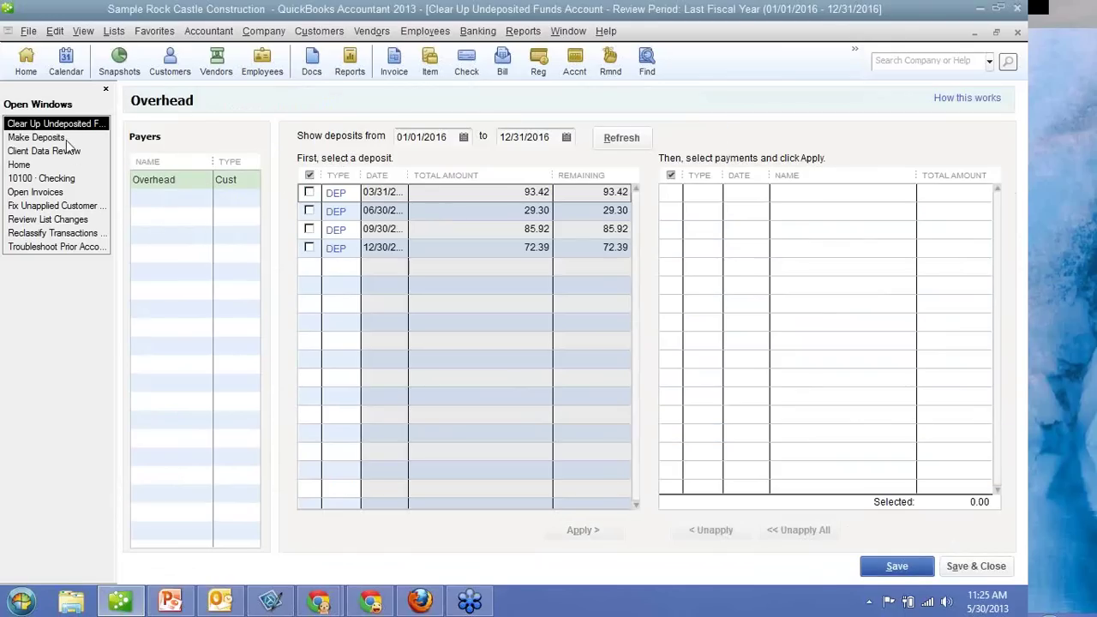
click(64, 138)
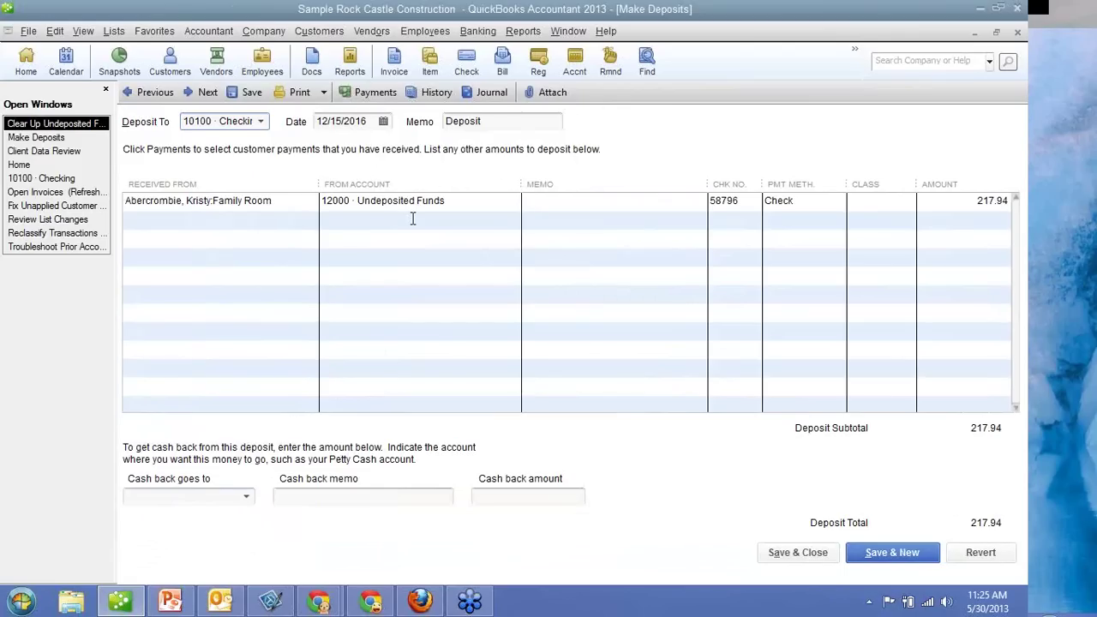
Switch to Chrome, open YouTube in a new tab, and browse the account's own channel for its QuickBooks Tip videos.
click(319, 603)
click(306, 539)
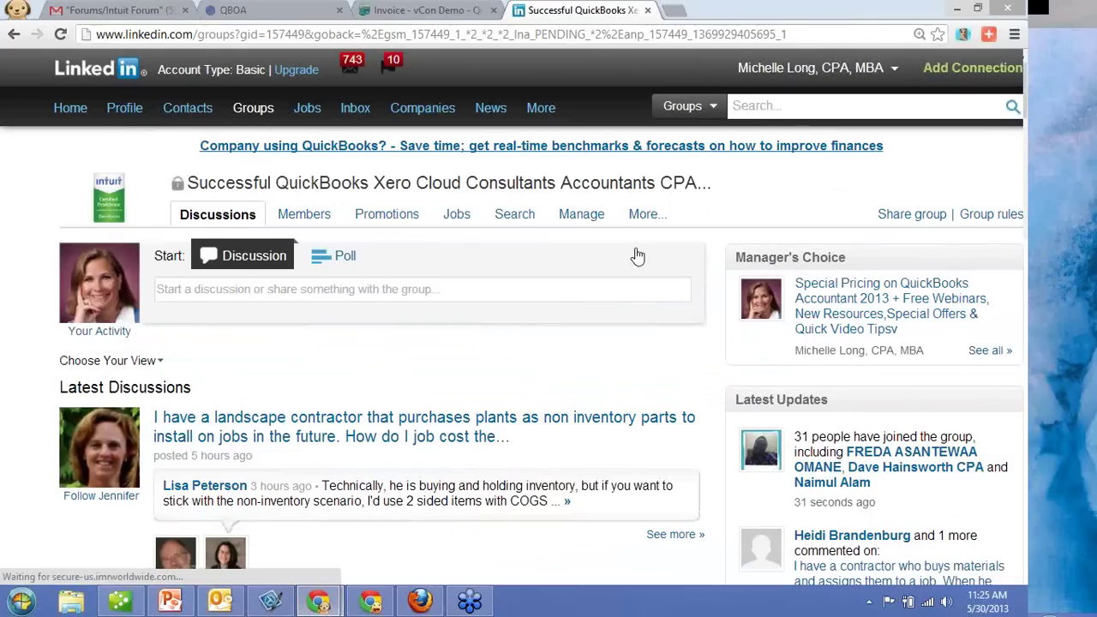
click(673, 10)
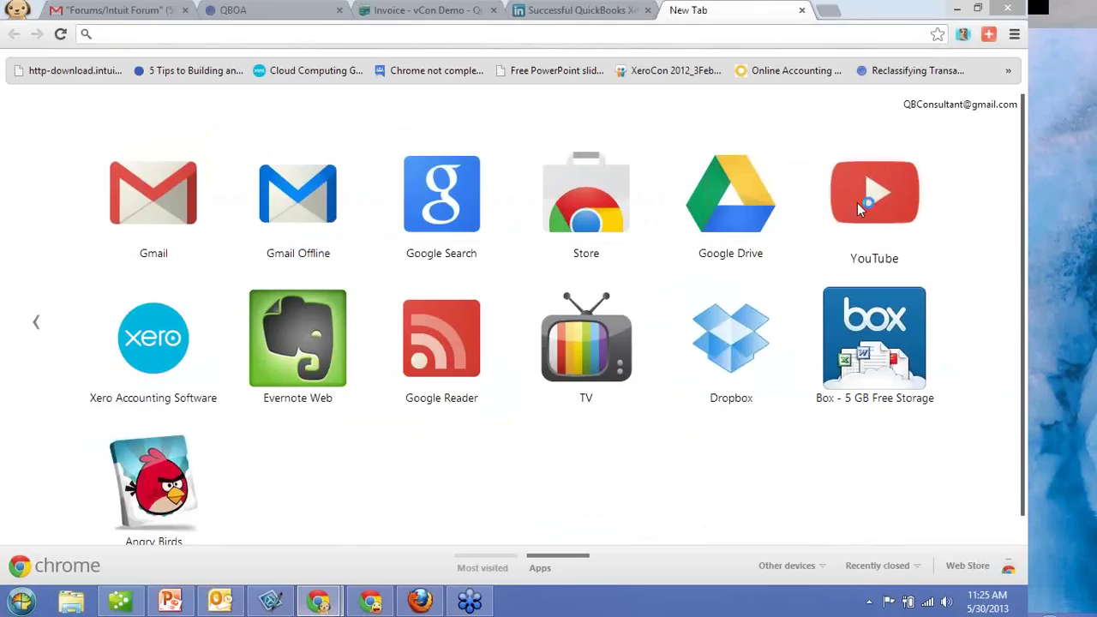
click(857, 202)
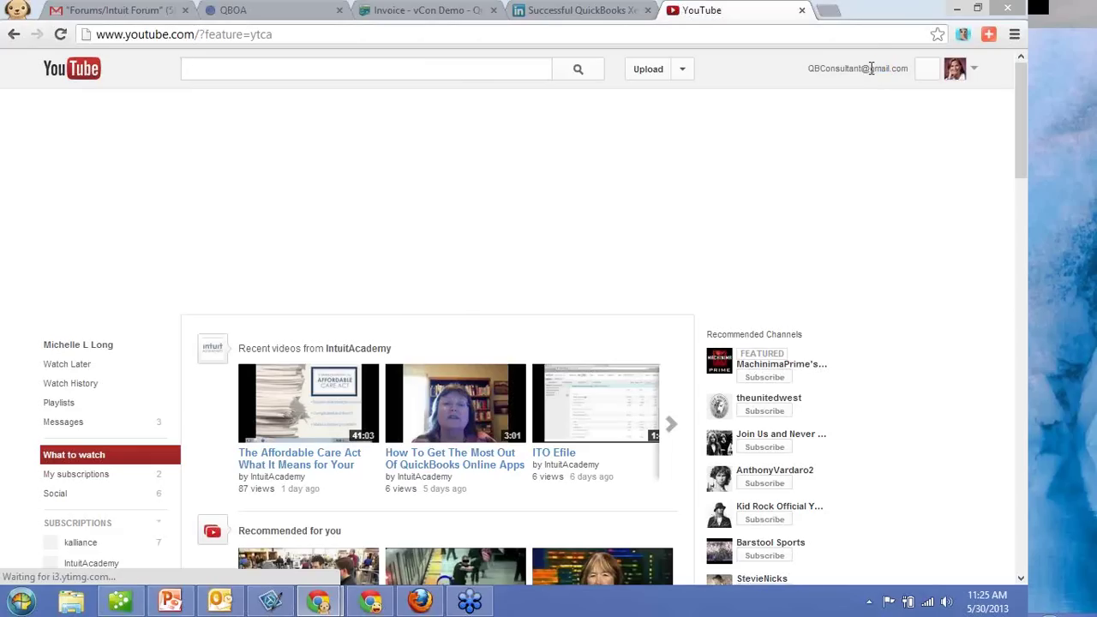
click(870, 68)
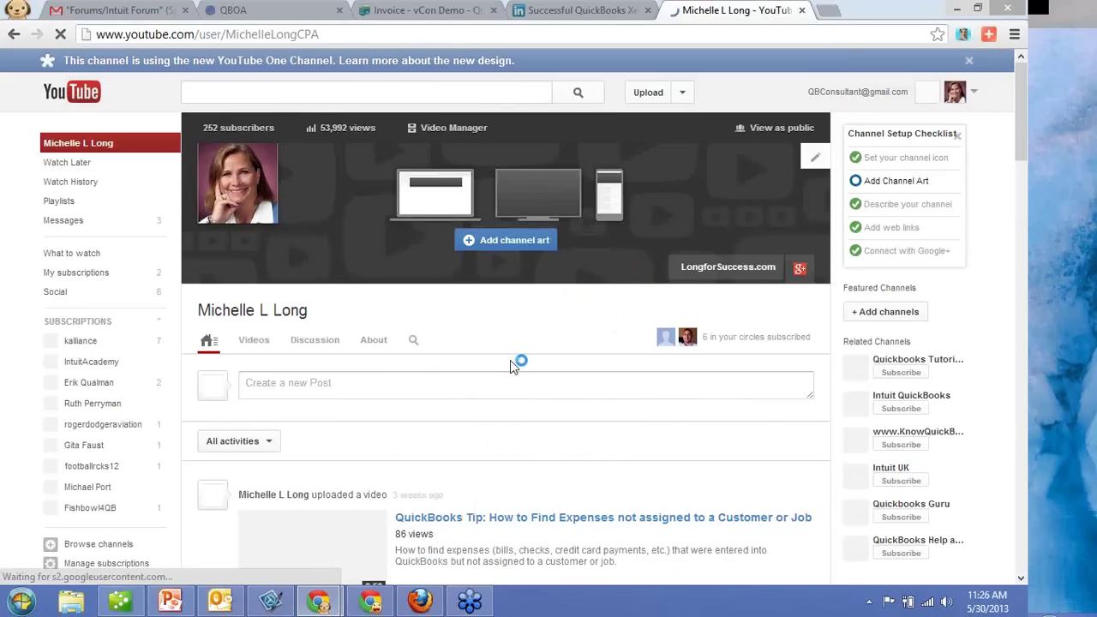
scroll(521, 391, down, 6)
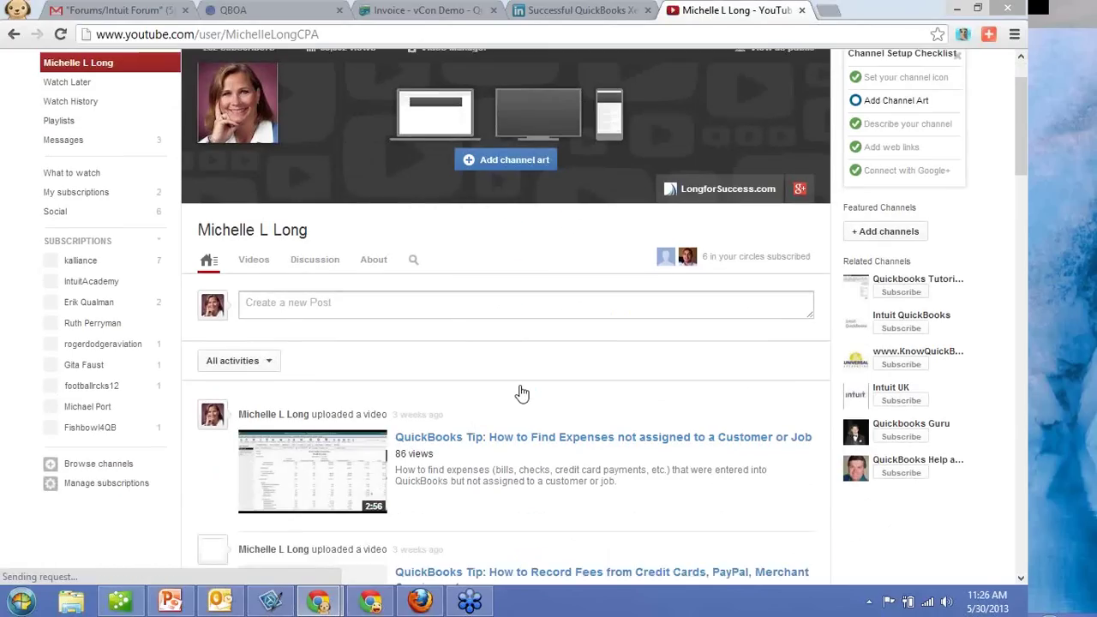
scroll(523, 391, down, 4)
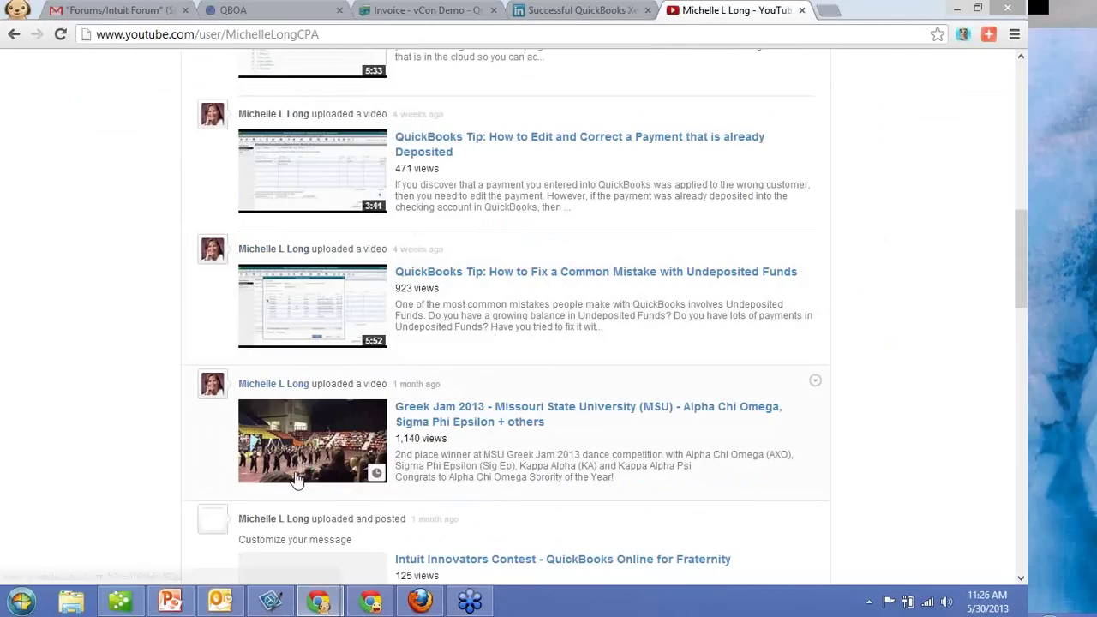
Switch back to QuickBooks, return to Client Data Review through the undeposited funds cleanup, and open the Write Off Invoices task.
click(112, 607)
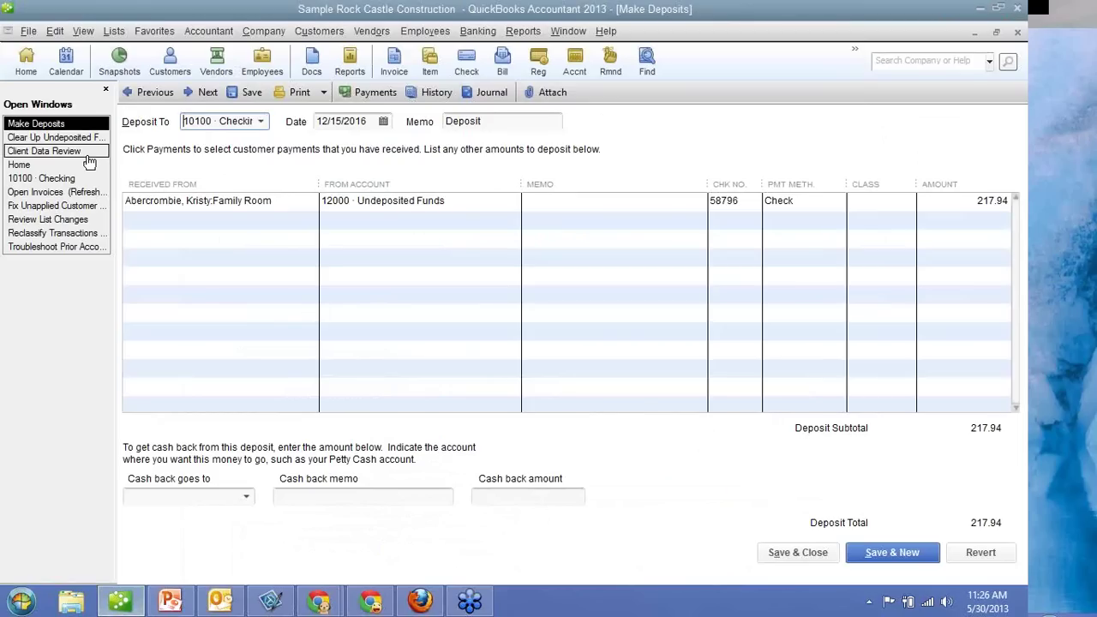
click(60, 137)
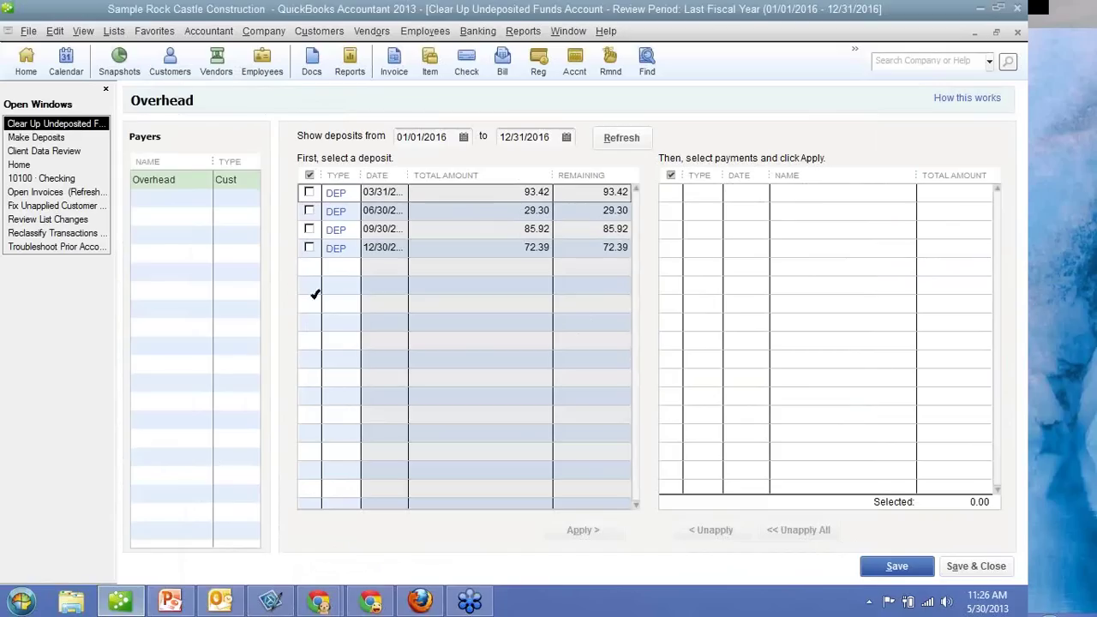
click(55, 155)
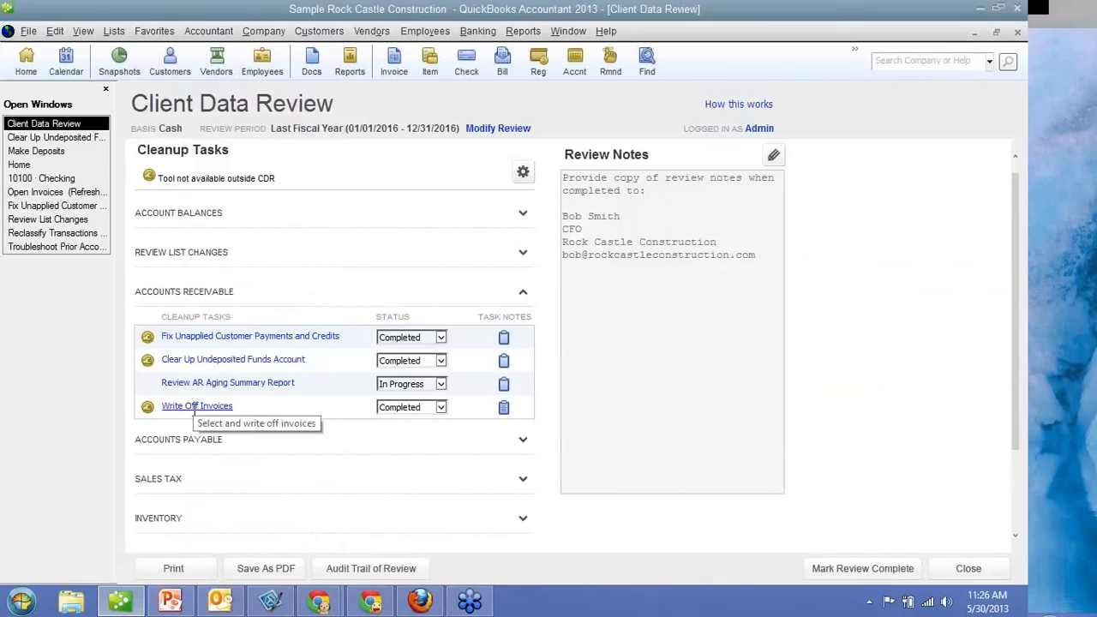
click(195, 407)
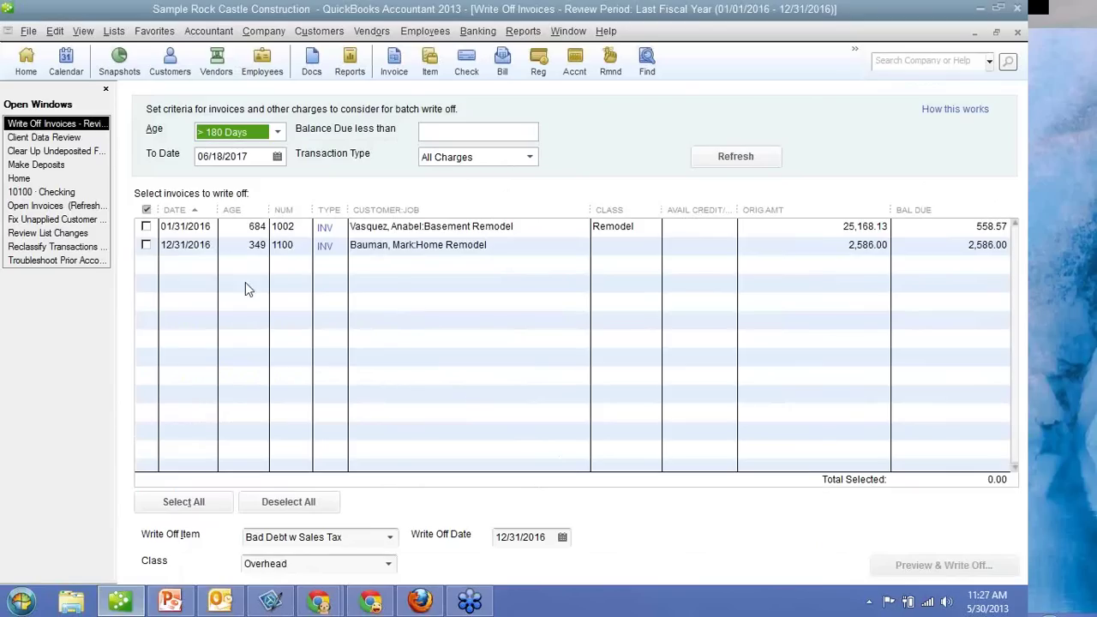
Keep the age criterion at > 180 Days, select only invoice 1002 for write-off, and keep Bad Debt w Sales Tax as the write-off item.
click(278, 132)
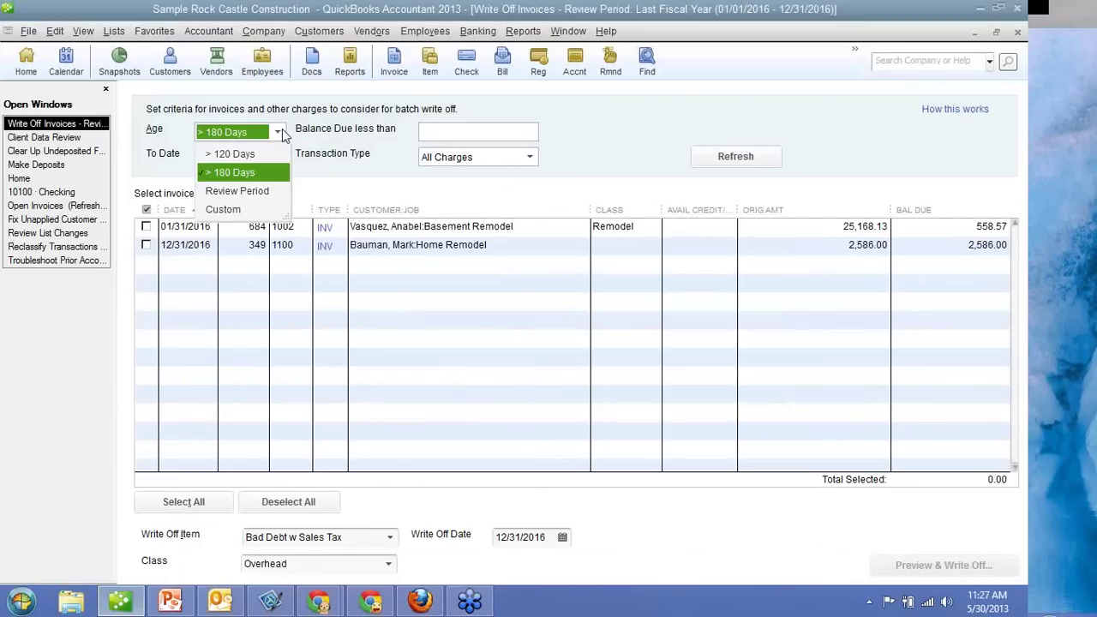
click(238, 175)
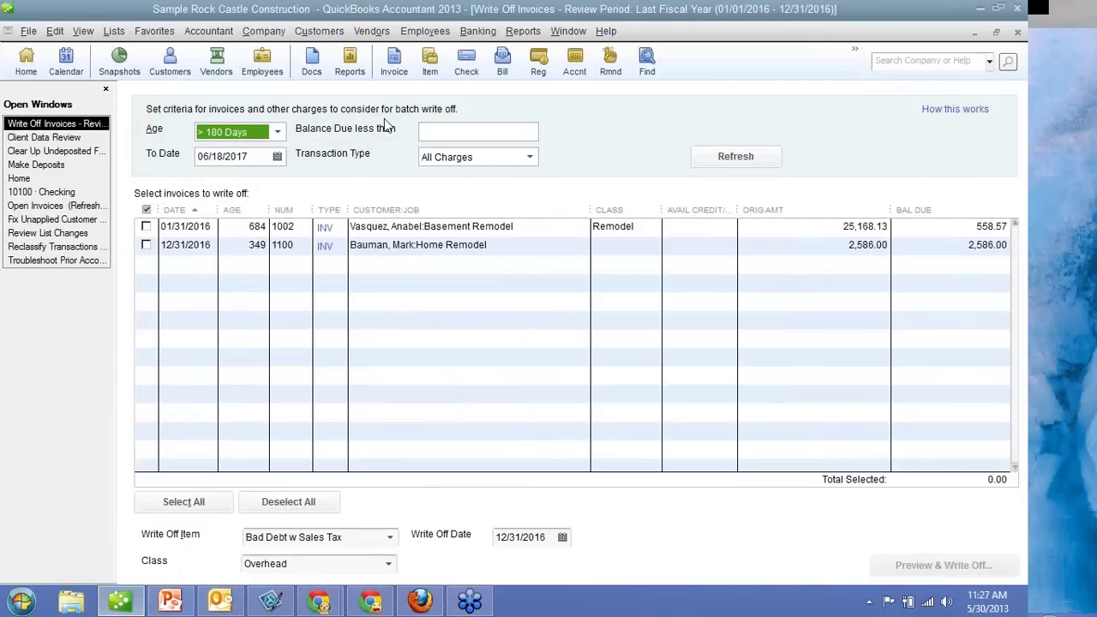
click(435, 136)
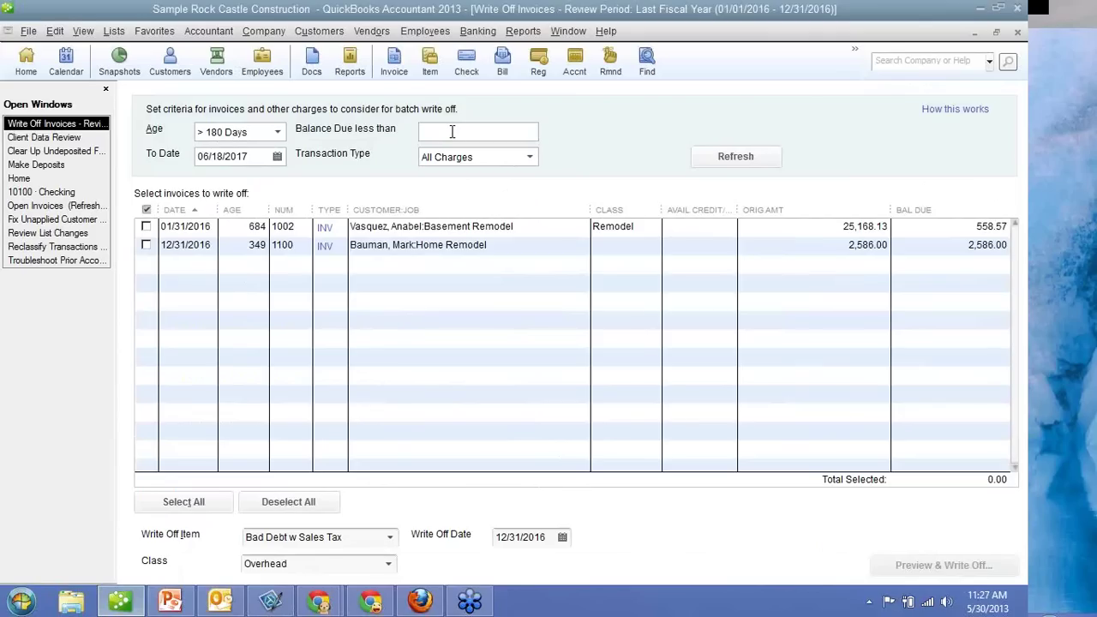
click(148, 245)
click(146, 226)
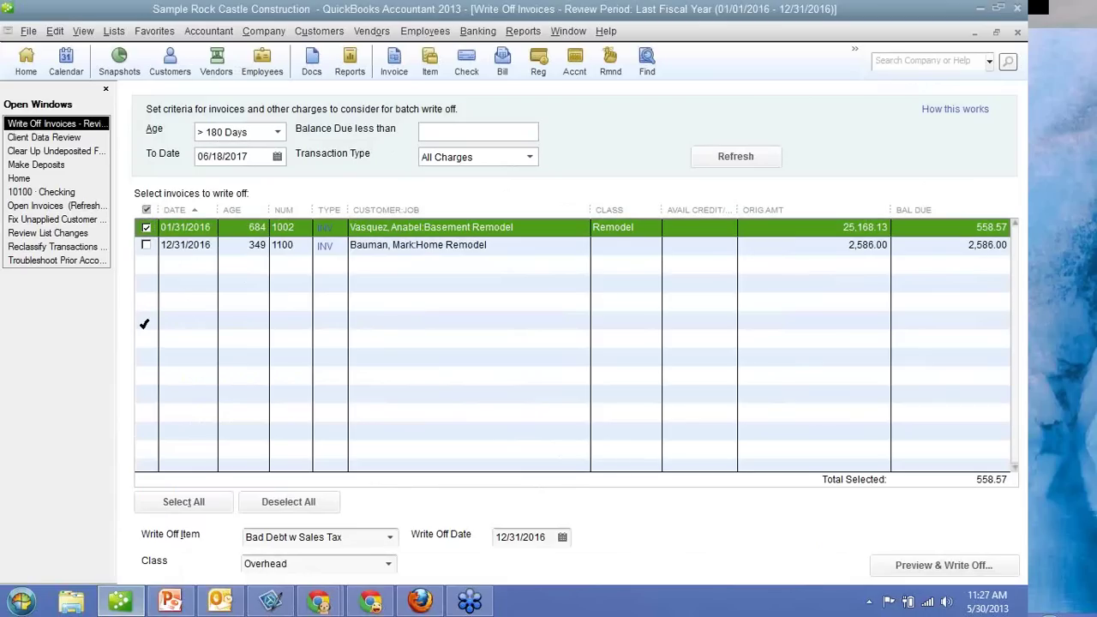
click(390, 543)
click(390, 542)
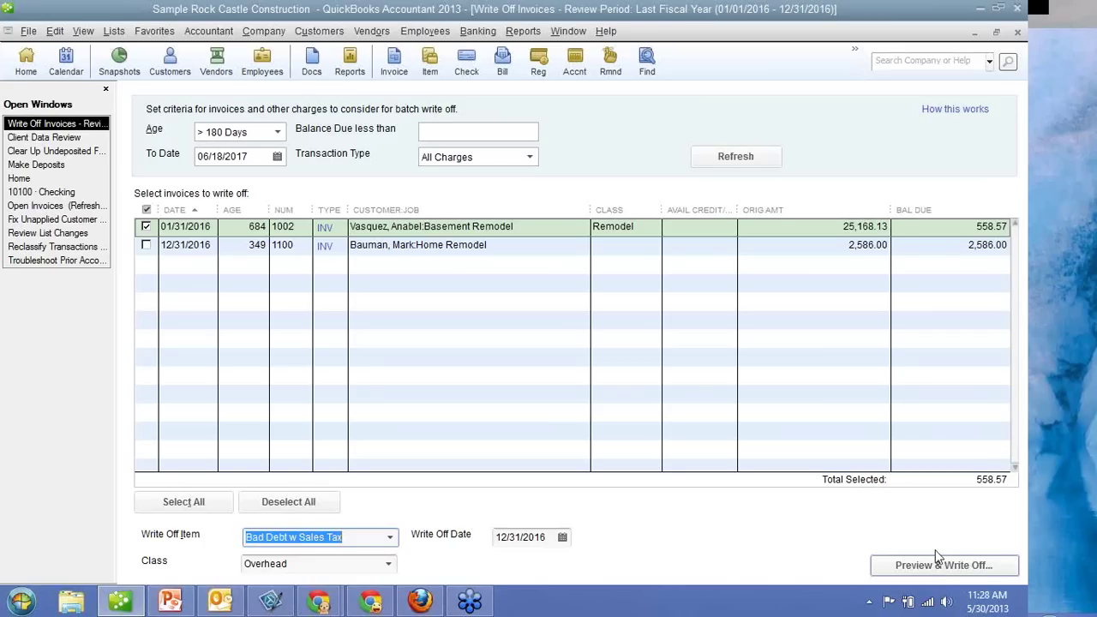
Return to Client Data Review, replace the Accounts Receivable task list with Accounts Payable, and open Fix Unapplied Vendor Payments and Credits.
click(45, 137)
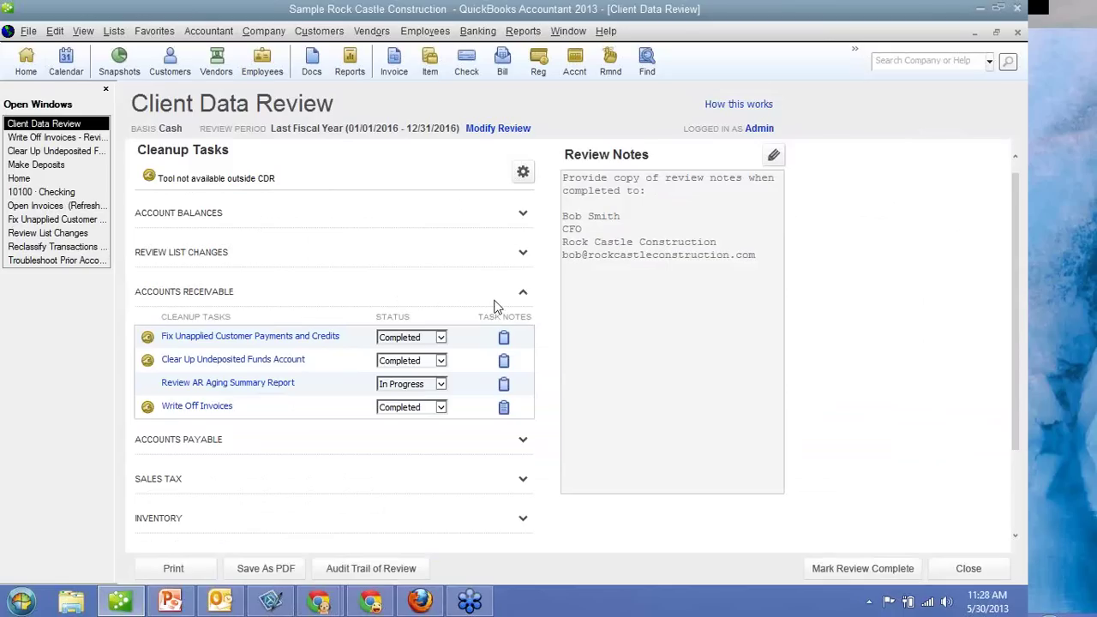
click(522, 294)
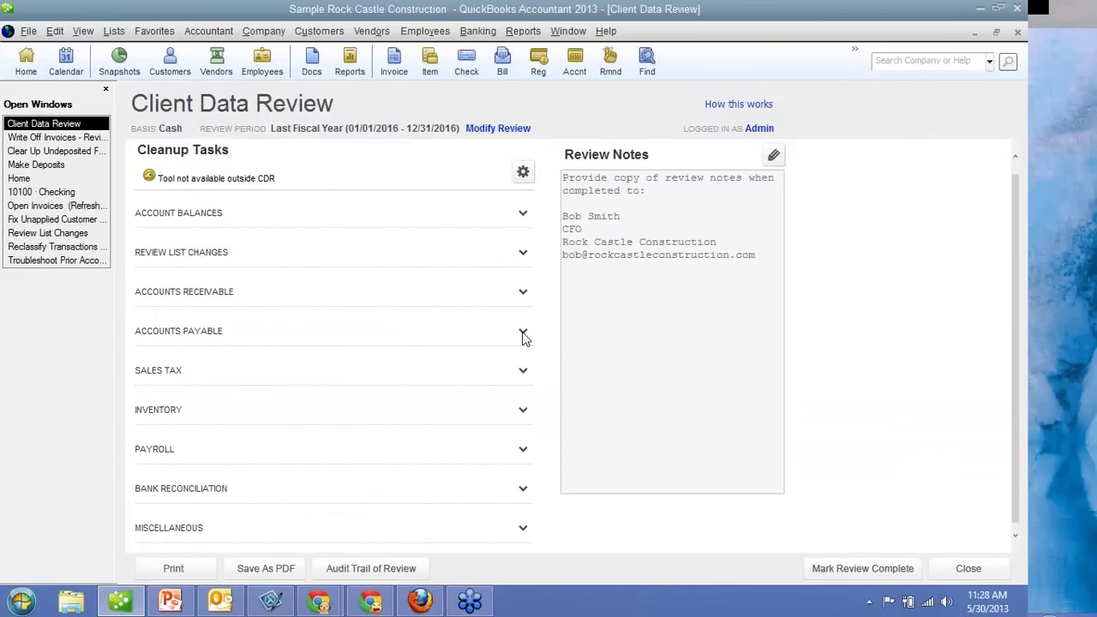
click(522, 334)
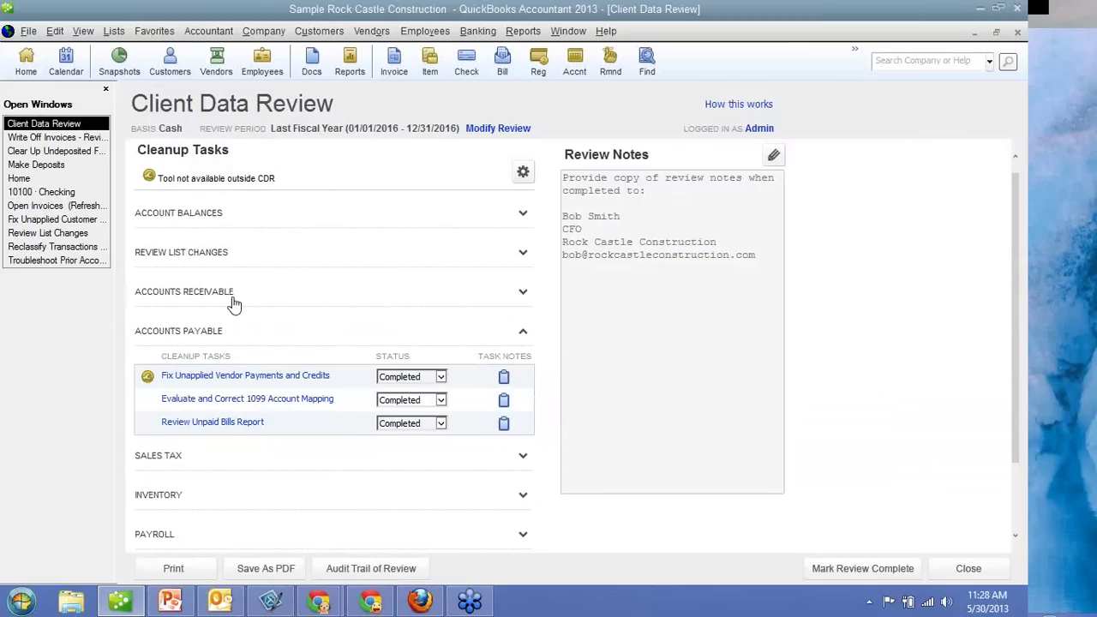
click(222, 376)
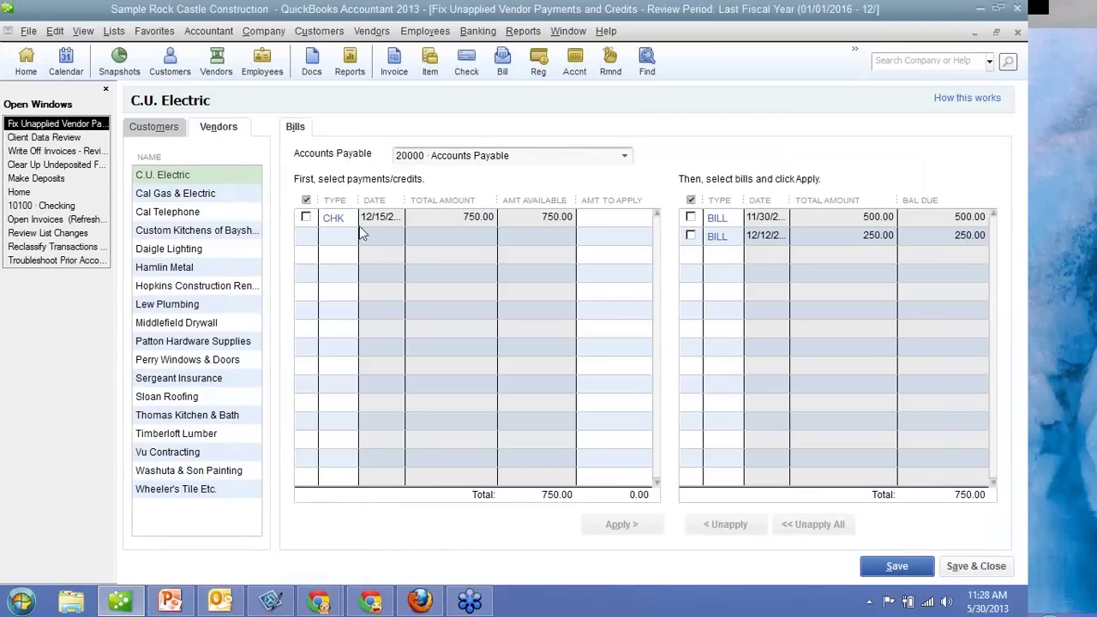
Inspect C.U. Electric's 750.00 check with its expense Account column widened, and open the vendor's 500.00 bill from the unapplied payments list.
click(334, 221)
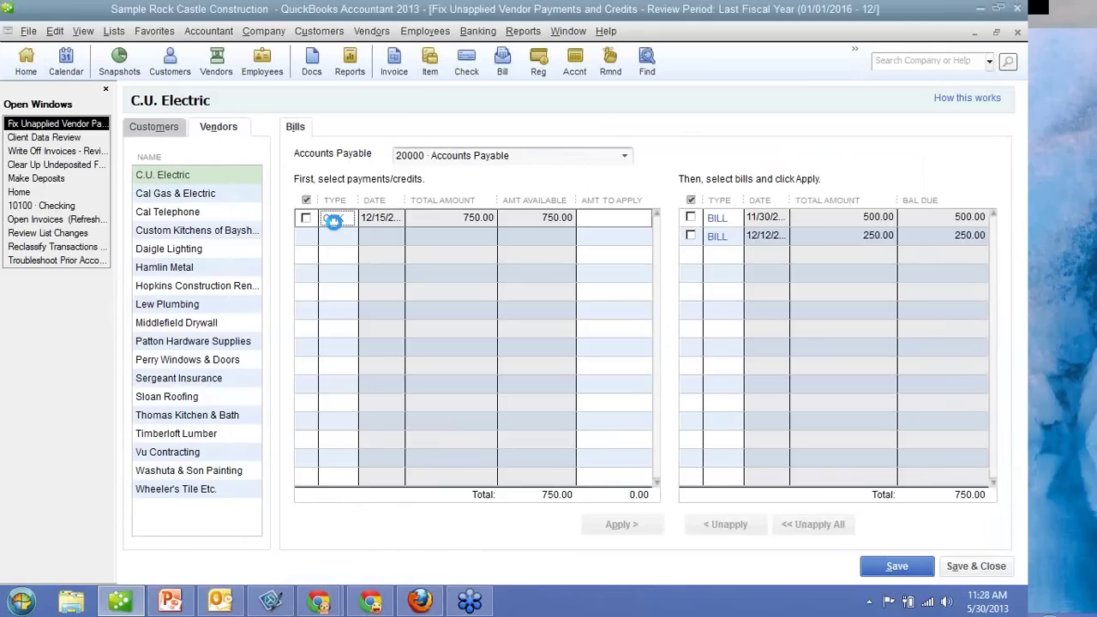
double_click(334, 221)
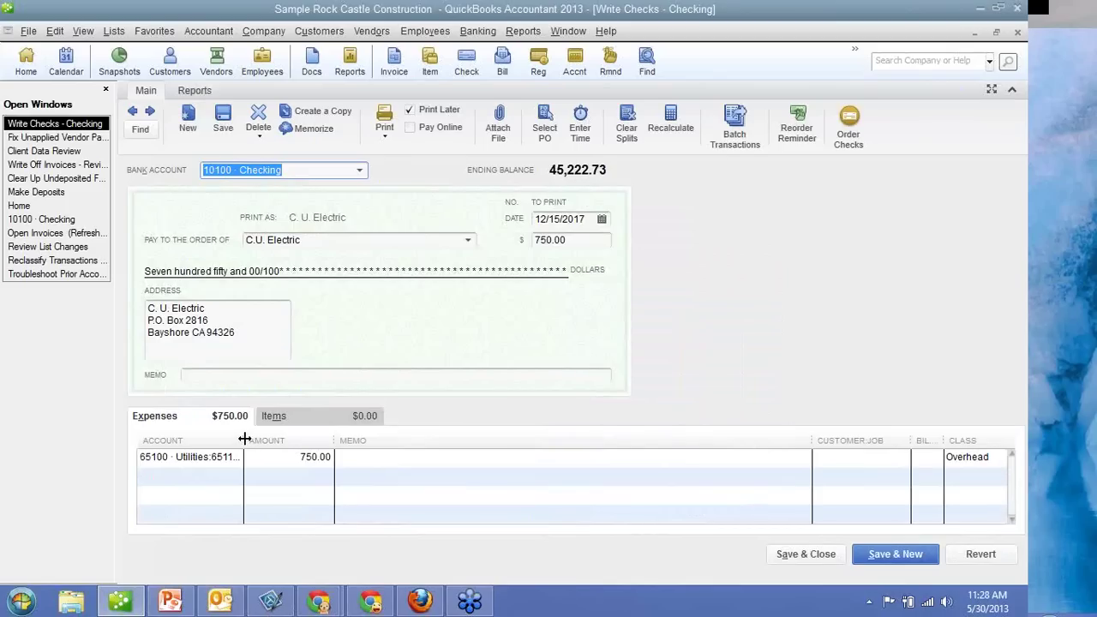
drag(244, 439, 323, 441)
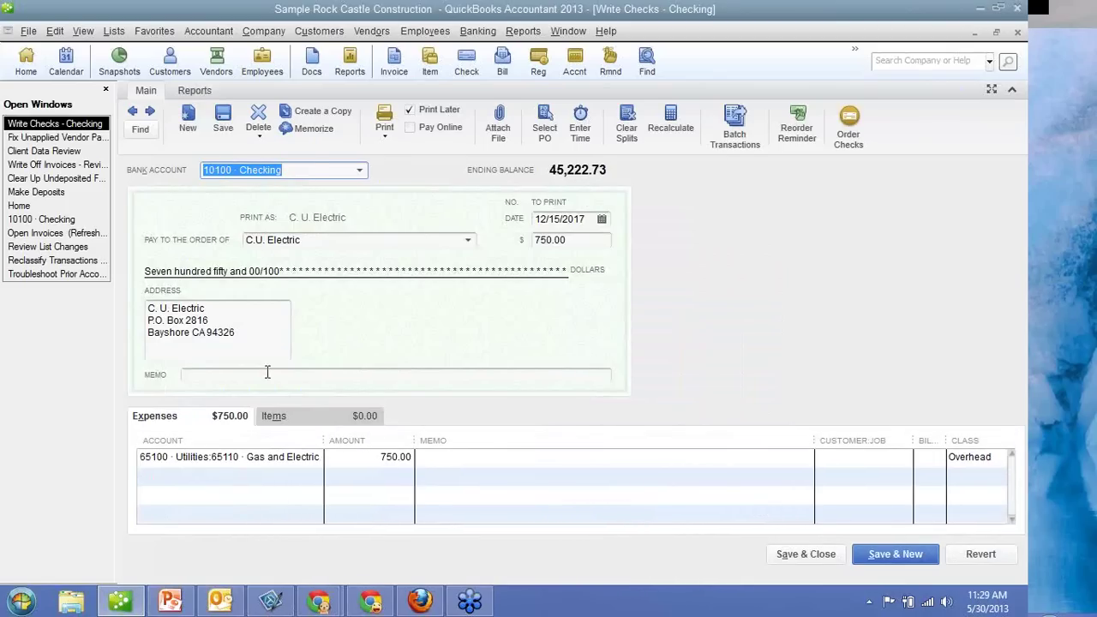
click(76, 137)
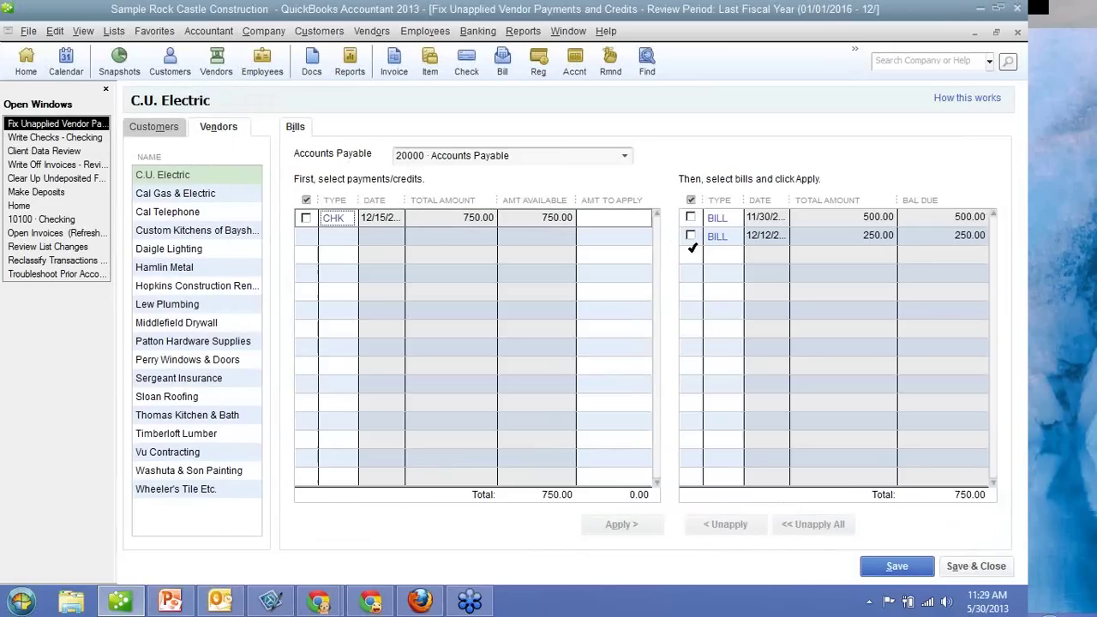
click(722, 219)
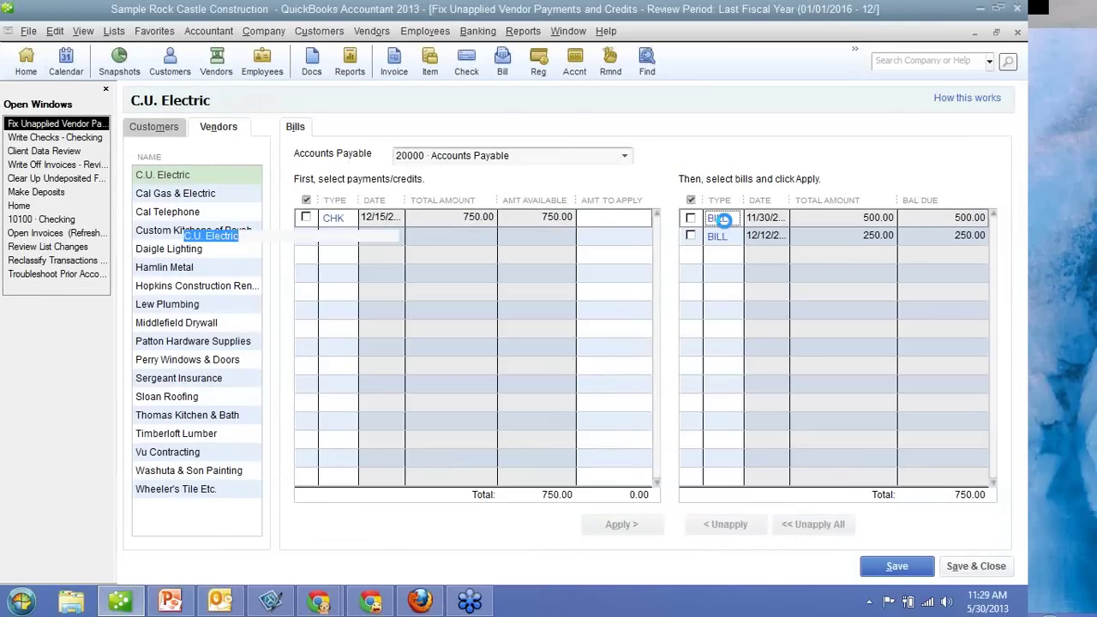
double_click(721, 220)
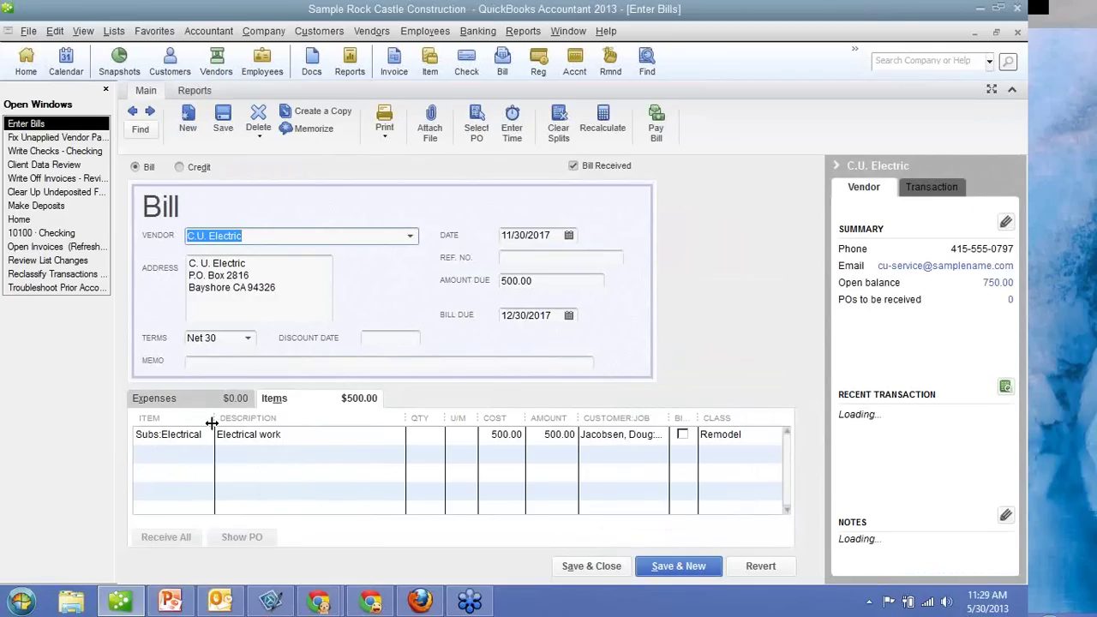
Widen the bill's Item column, return to Fix Unapplied Vendor Payments and Credits, and apply C.U. Electric's 750.00 check to its 500.00 and 250.00 bills, saving the result.
drag(212, 423, 234, 422)
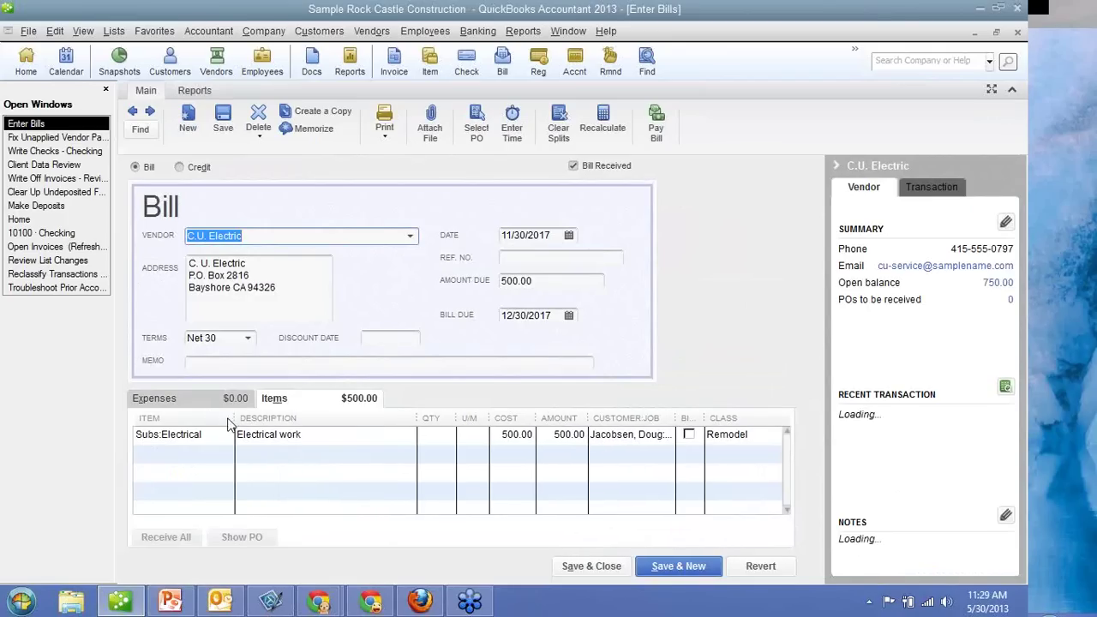
click(51, 137)
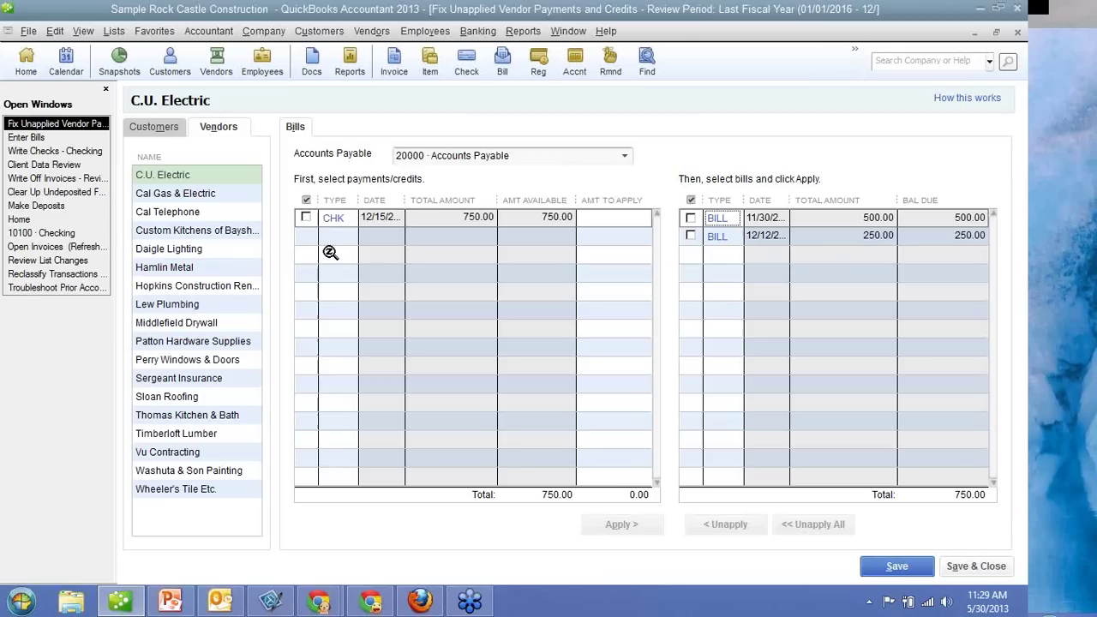
click(306, 218)
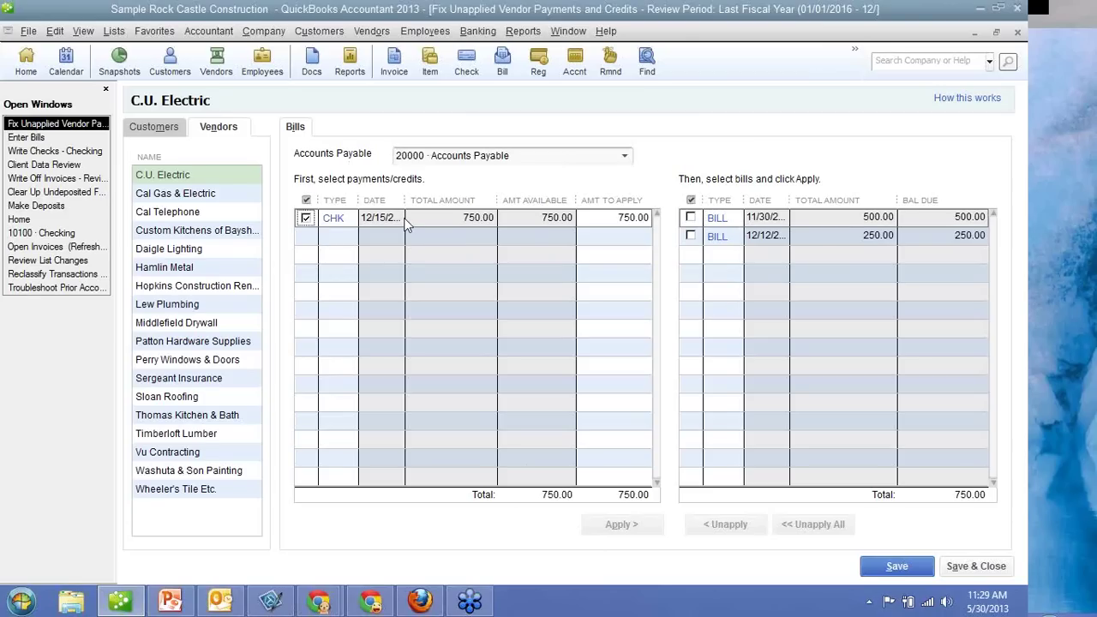
click(691, 218)
click(691, 236)
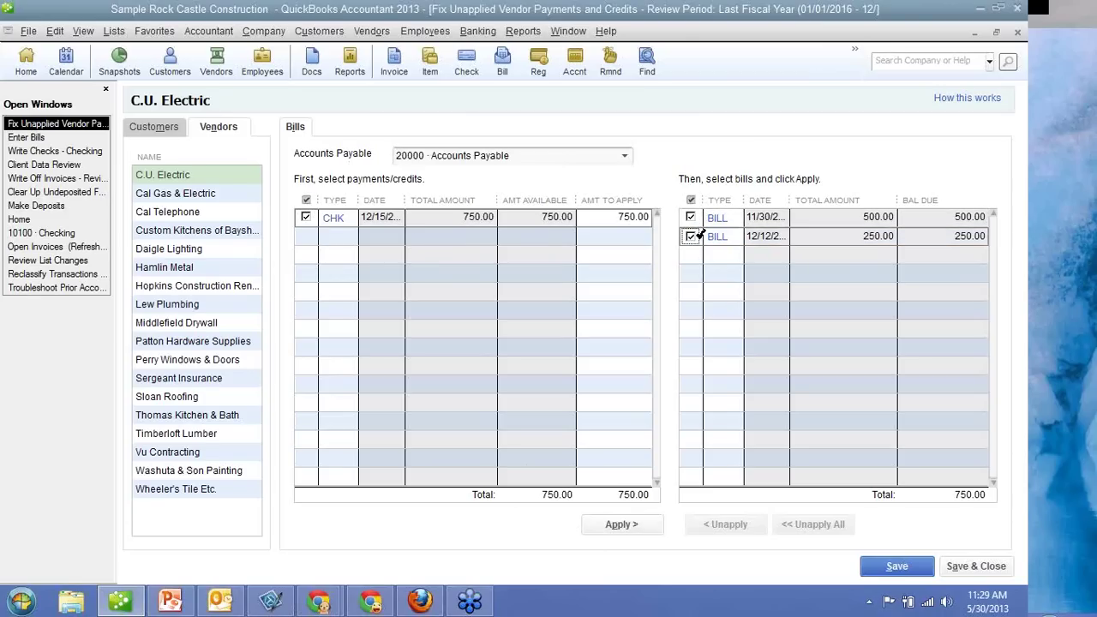
click(623, 524)
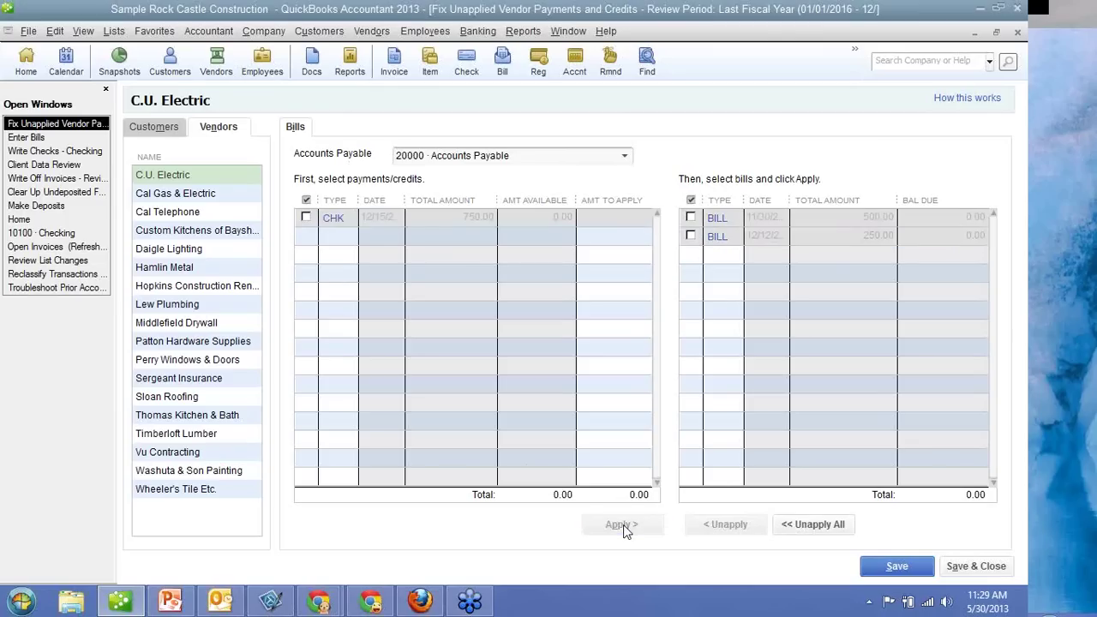
click(879, 566)
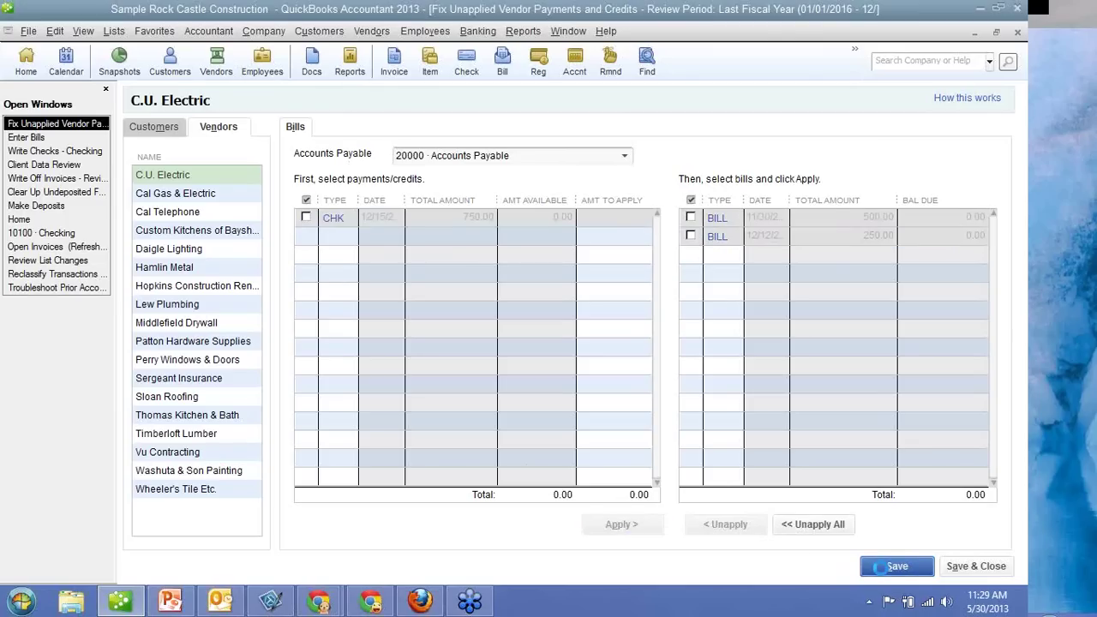
Switch back to C.U. Electric's 750.00 check and examine its Accounts Payable expense line.
click(35, 152)
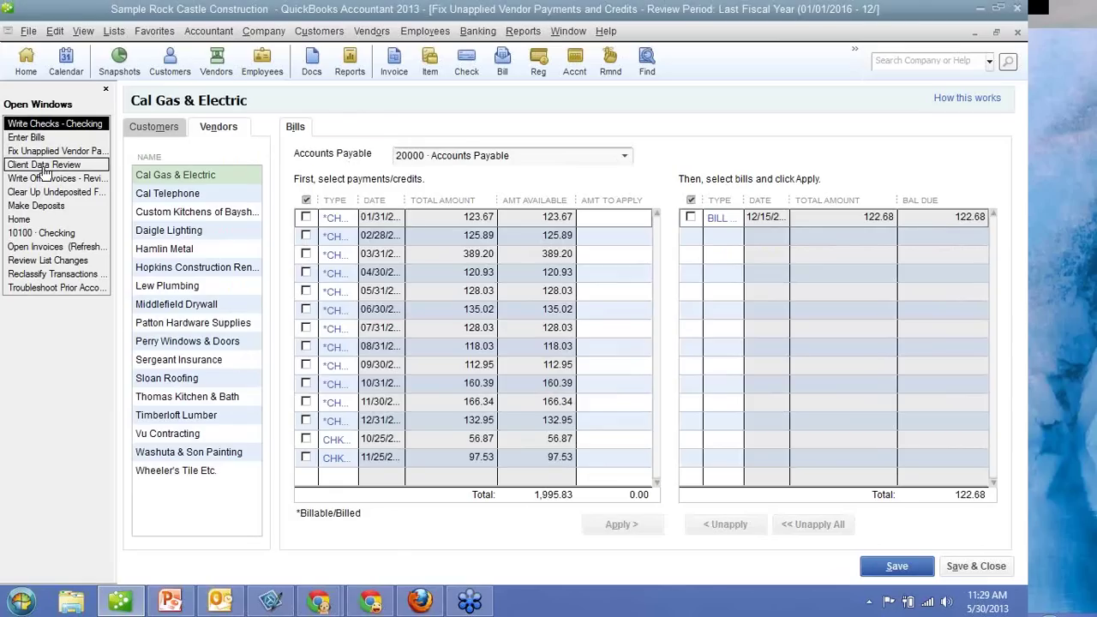
click(54, 125)
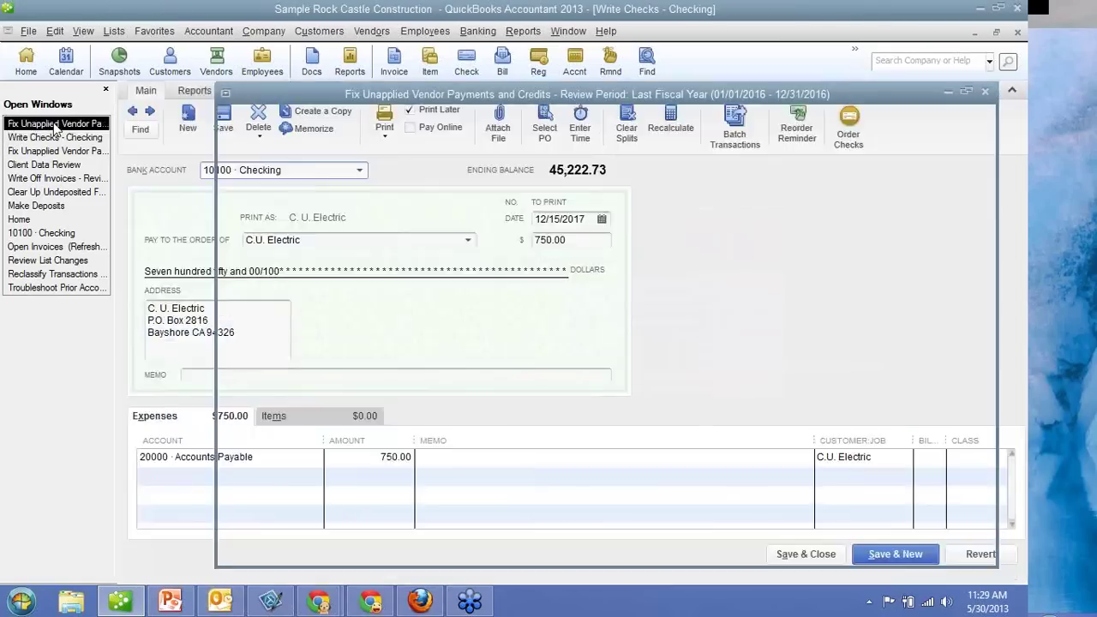
click(54, 125)
click(54, 125)
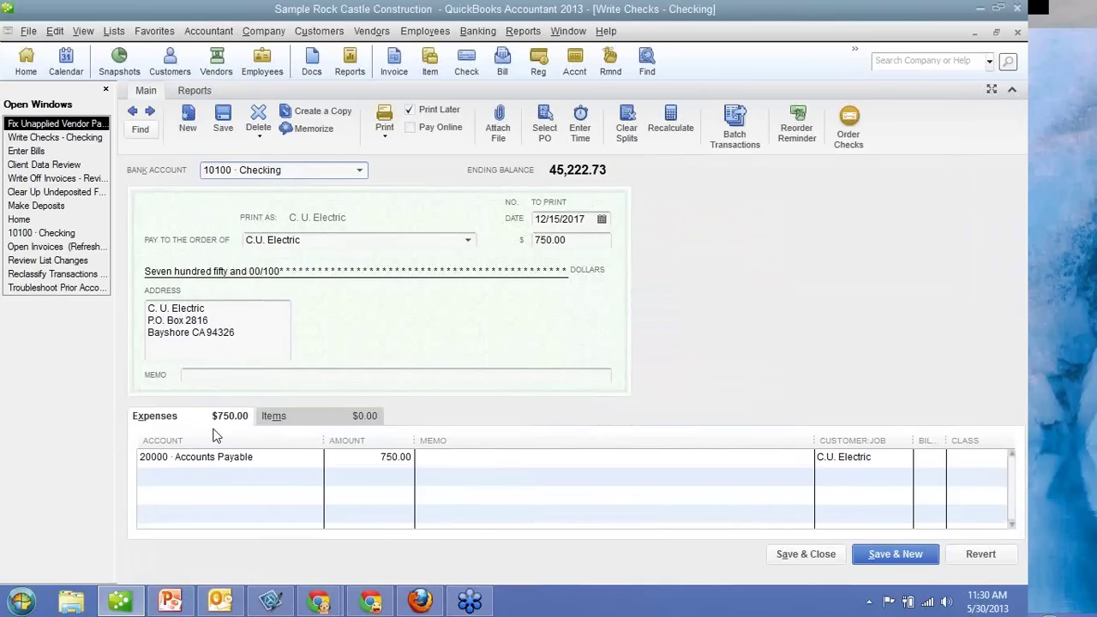
Return to Client Data Review, collapse the Accounts Payable tasks, and expand the Sales Tax tasks.
click(77, 165)
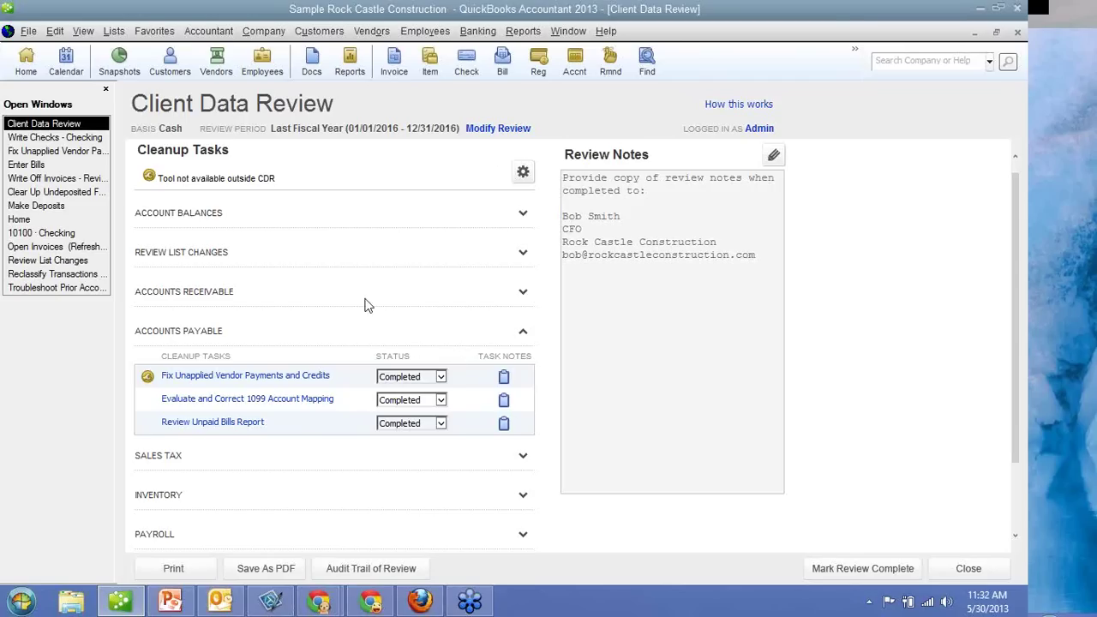
click(523, 332)
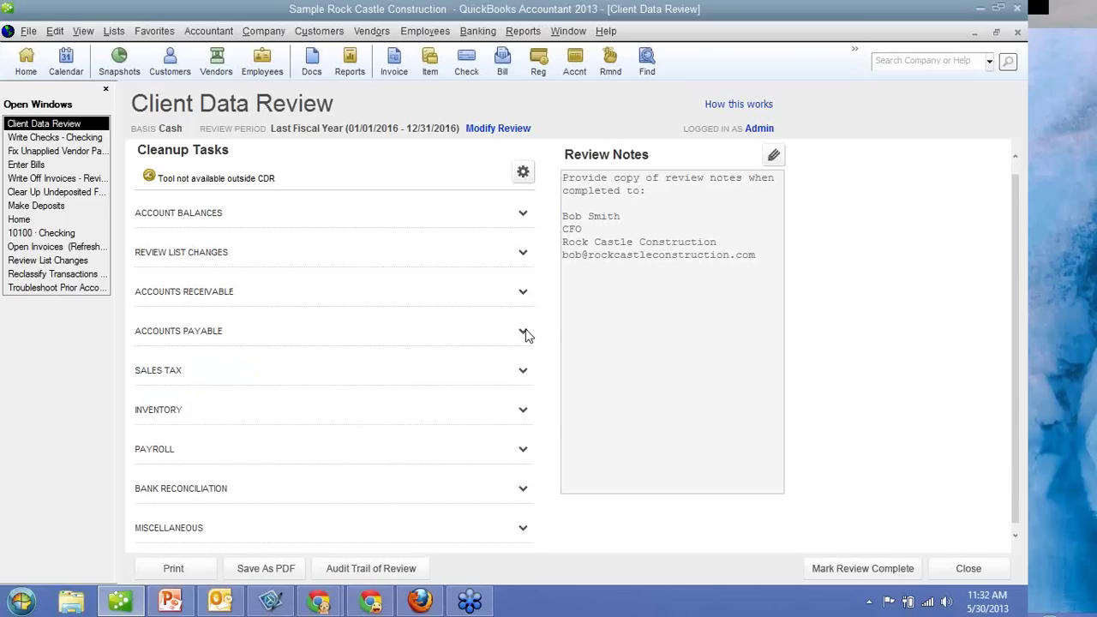
click(523, 373)
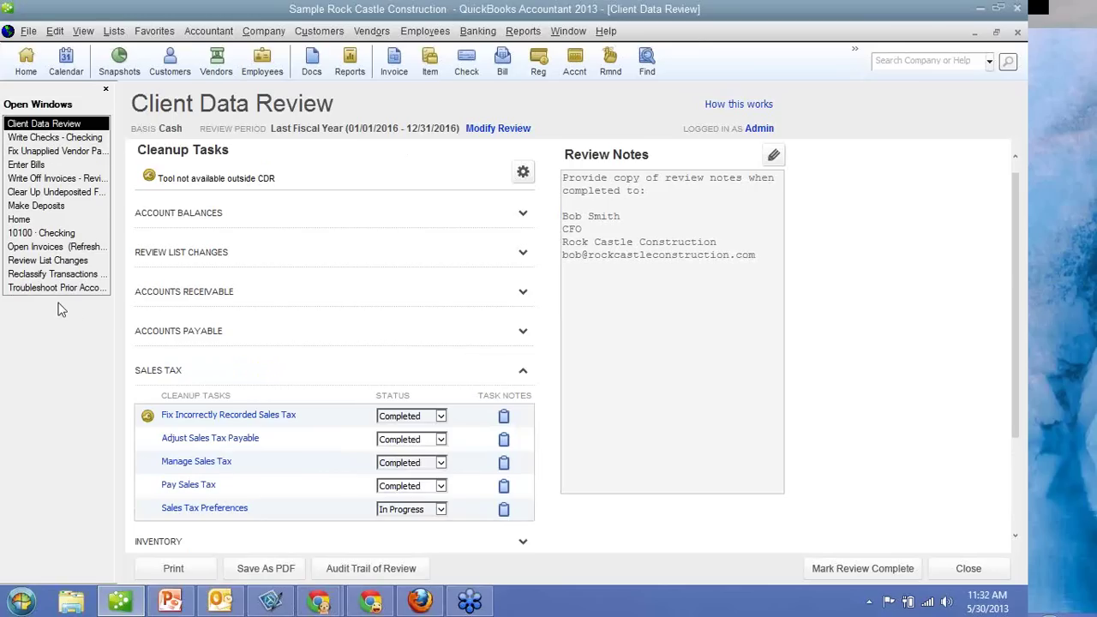
Close all open windows, then reopen Client Data Review and maximize it.
click(568, 31)
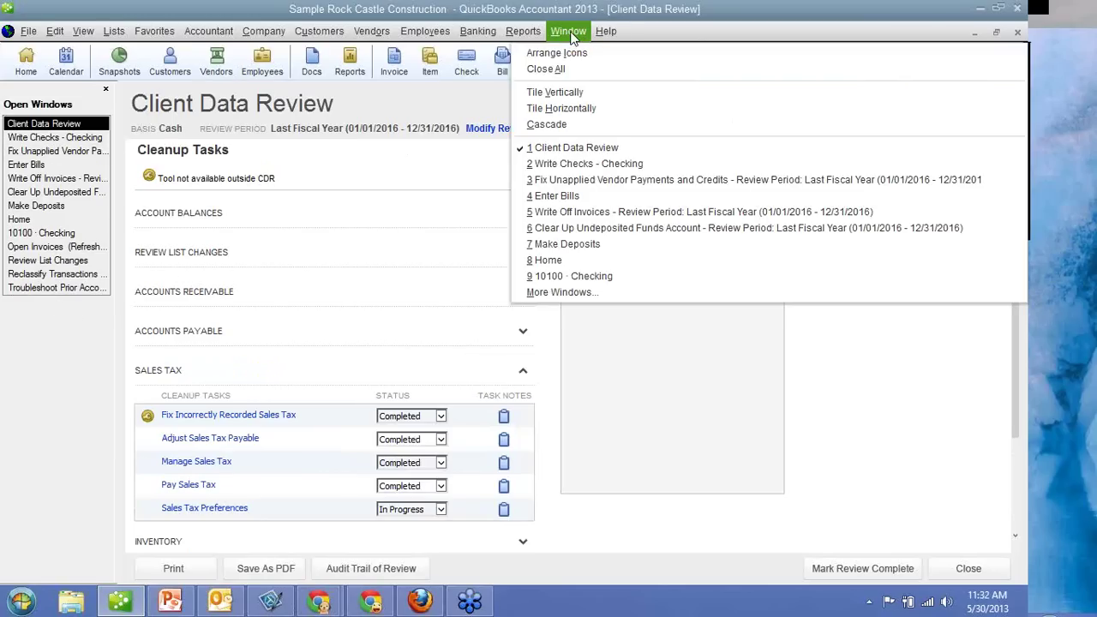
click(556, 74)
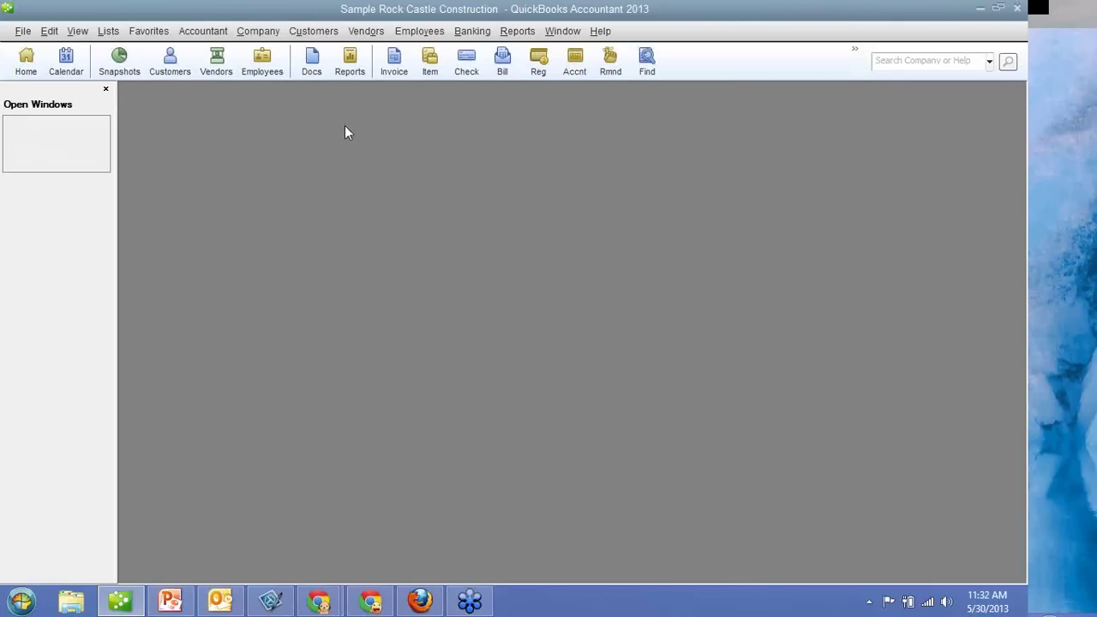
click(228, 34)
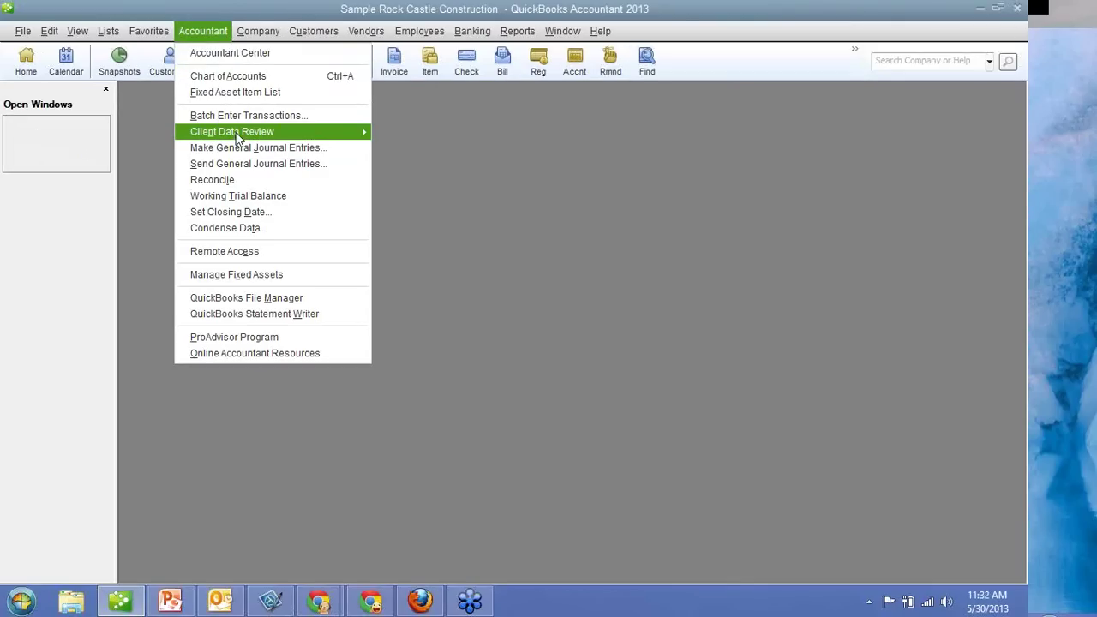
mouse_move(257, 134)
click(389, 136)
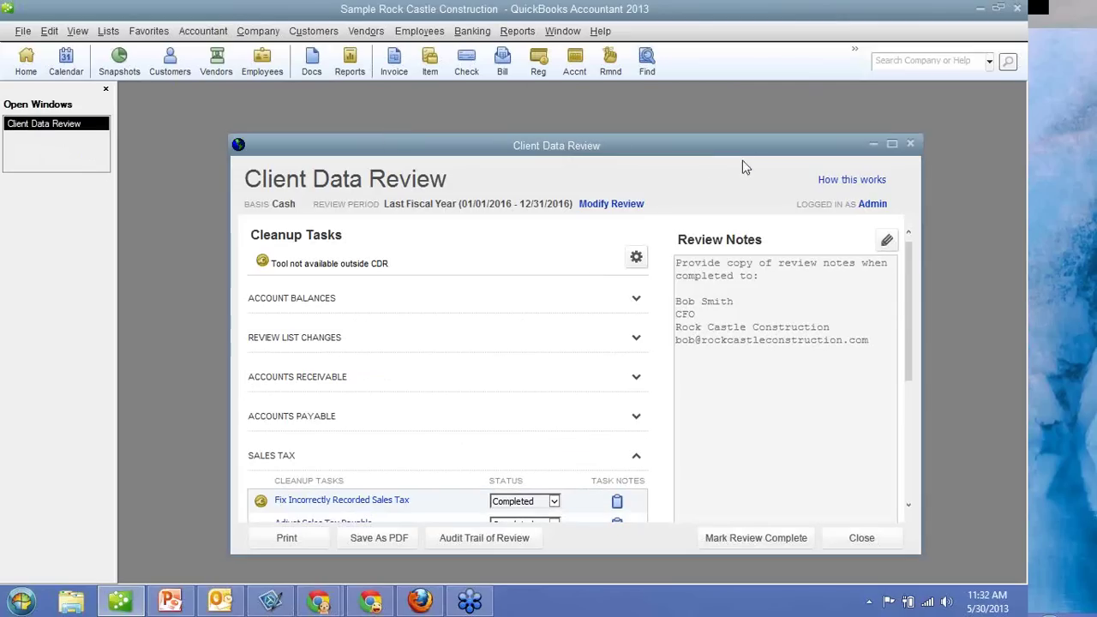
click(892, 144)
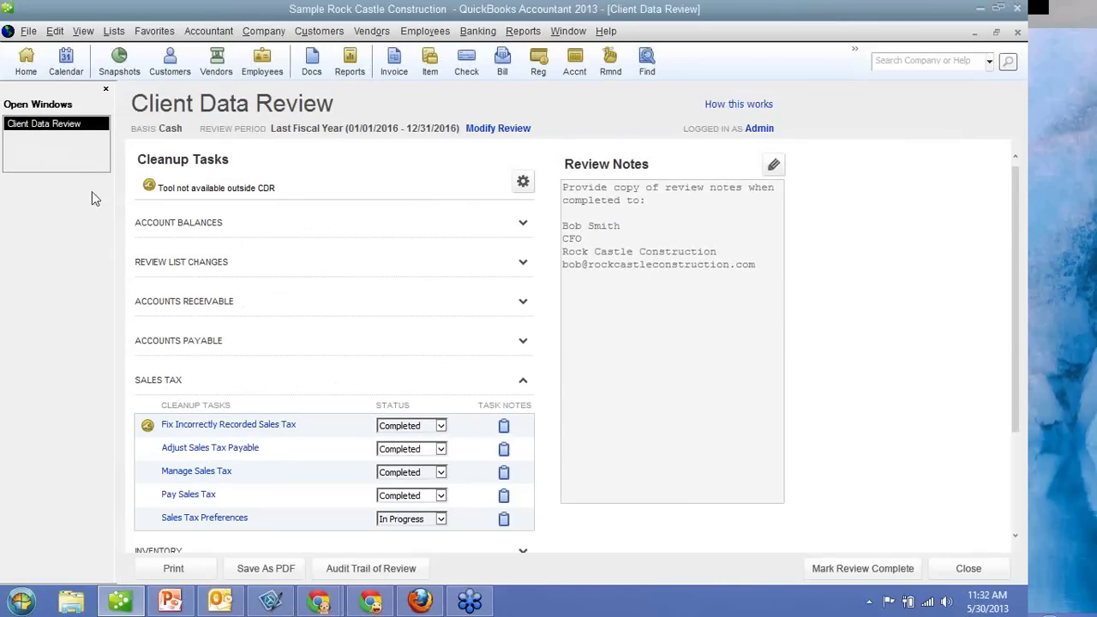
click(83, 34)
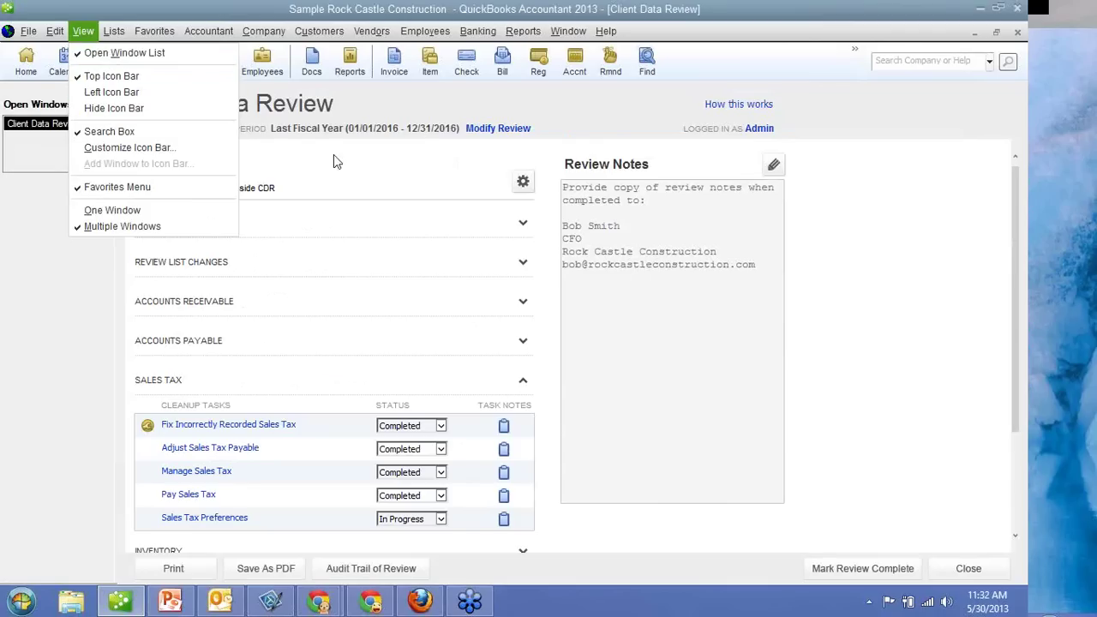
click(446, 104)
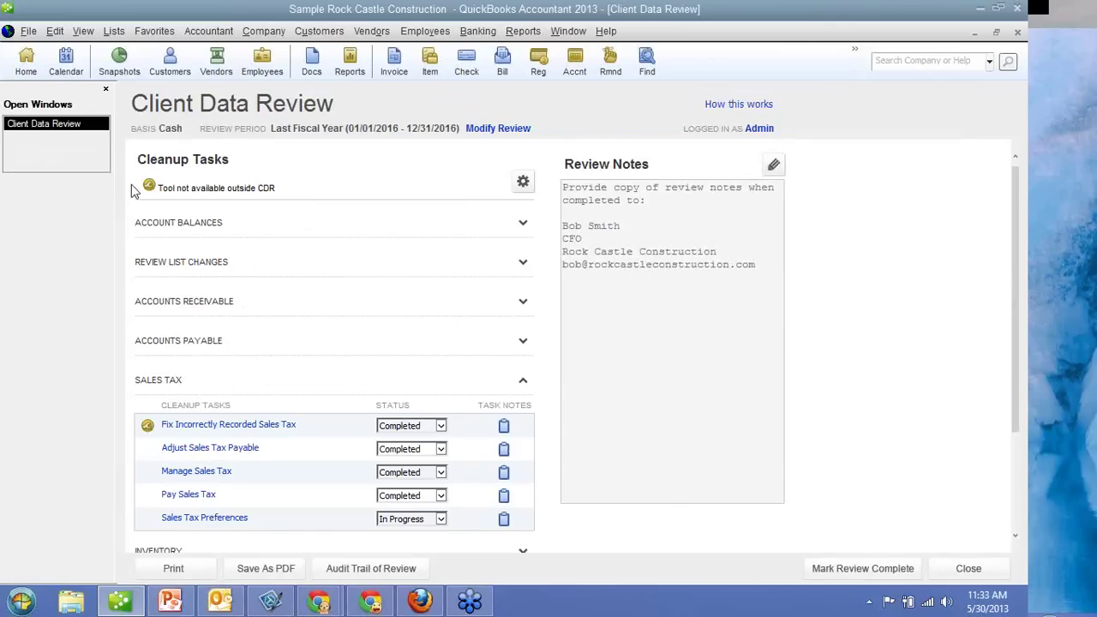
Open the Home page, run the standard Profit & Loss report, and set its date range to This Fiscal Year.
click(26, 62)
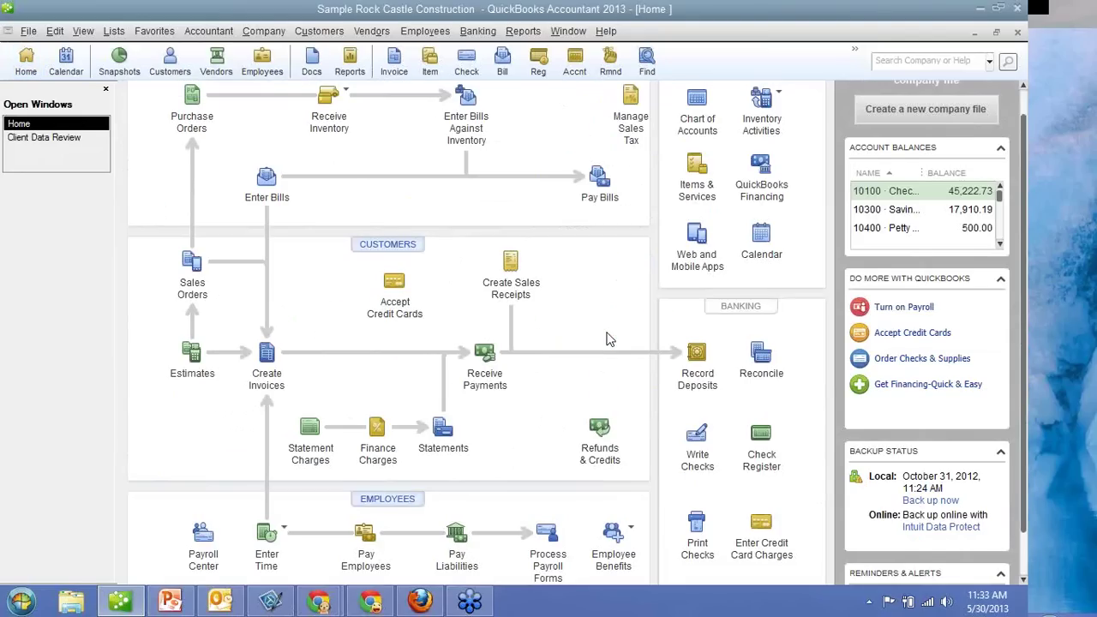
click(523, 33)
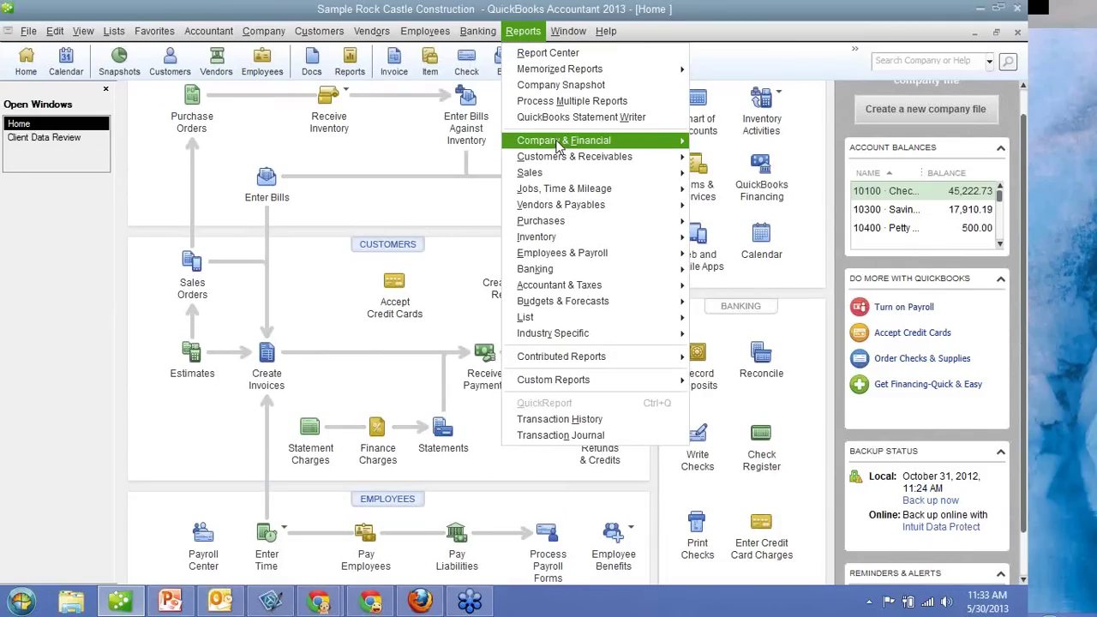
mouse_move(604, 141)
click(705, 142)
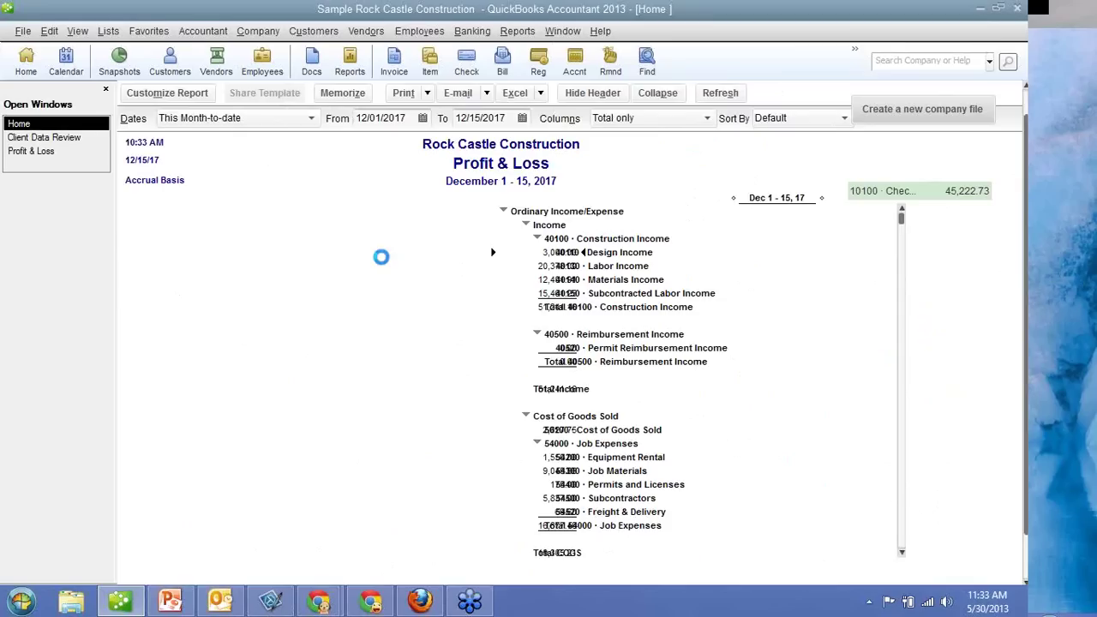
click(221, 125)
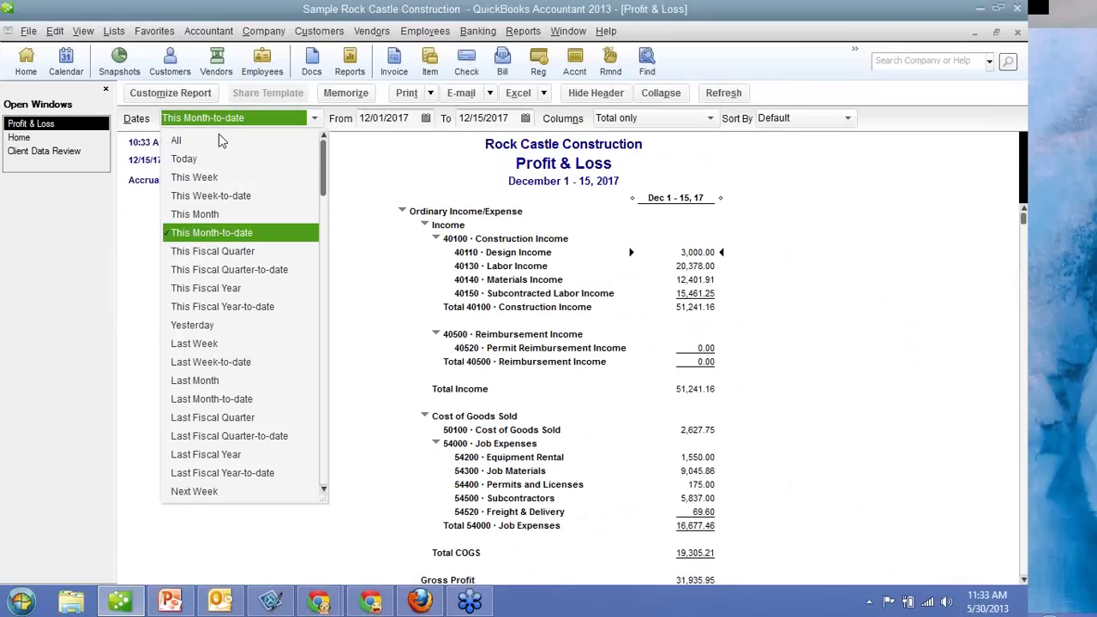
click(232, 274)
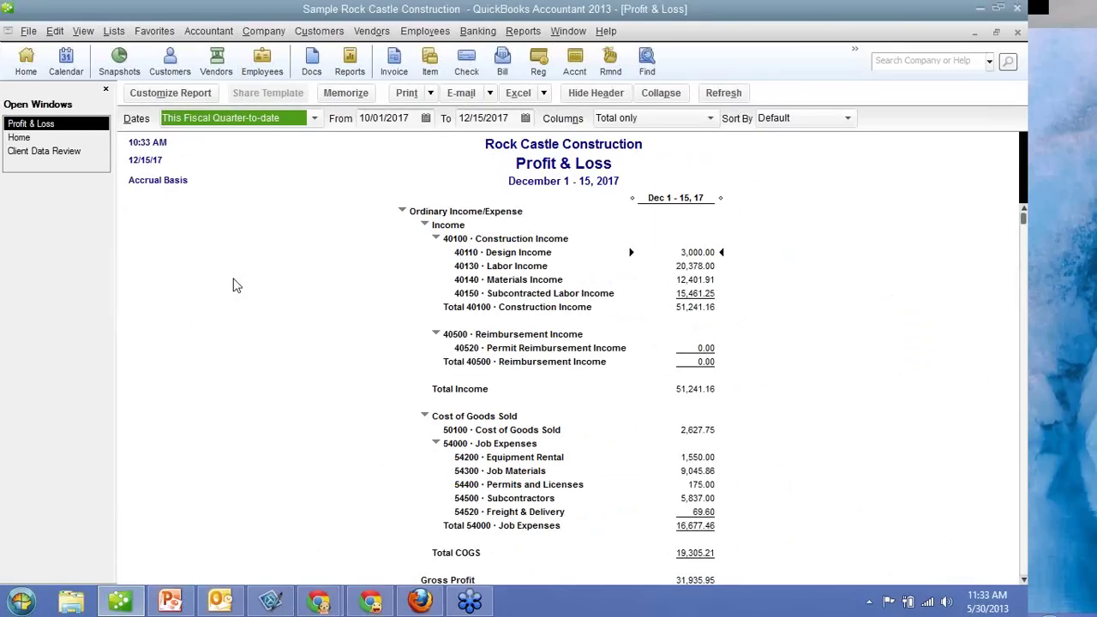
click(236, 125)
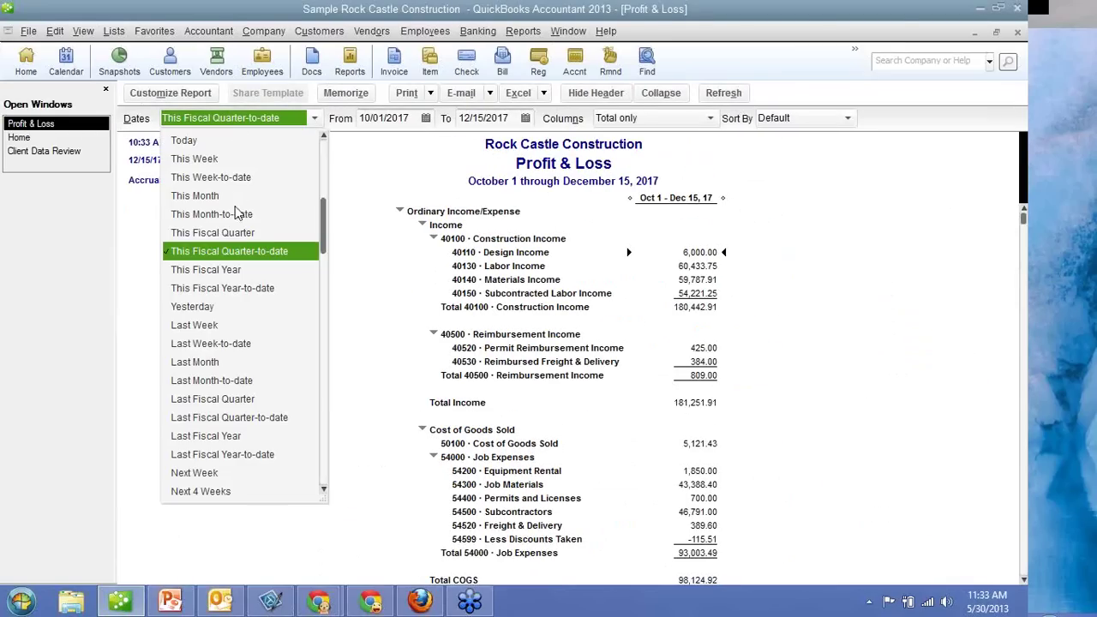
click(235, 270)
Examine the Profit & Loss report's cost of goods sold, expense, and other income sections down to net income.
scroll(313, 316, down, 8)
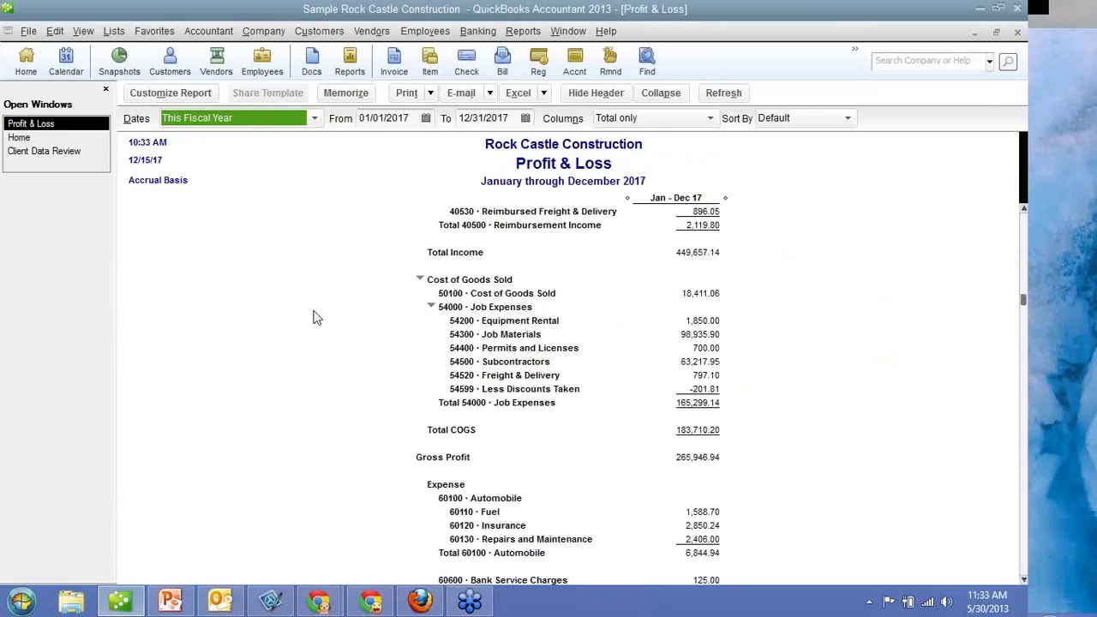
scroll(313, 317, down, 8)
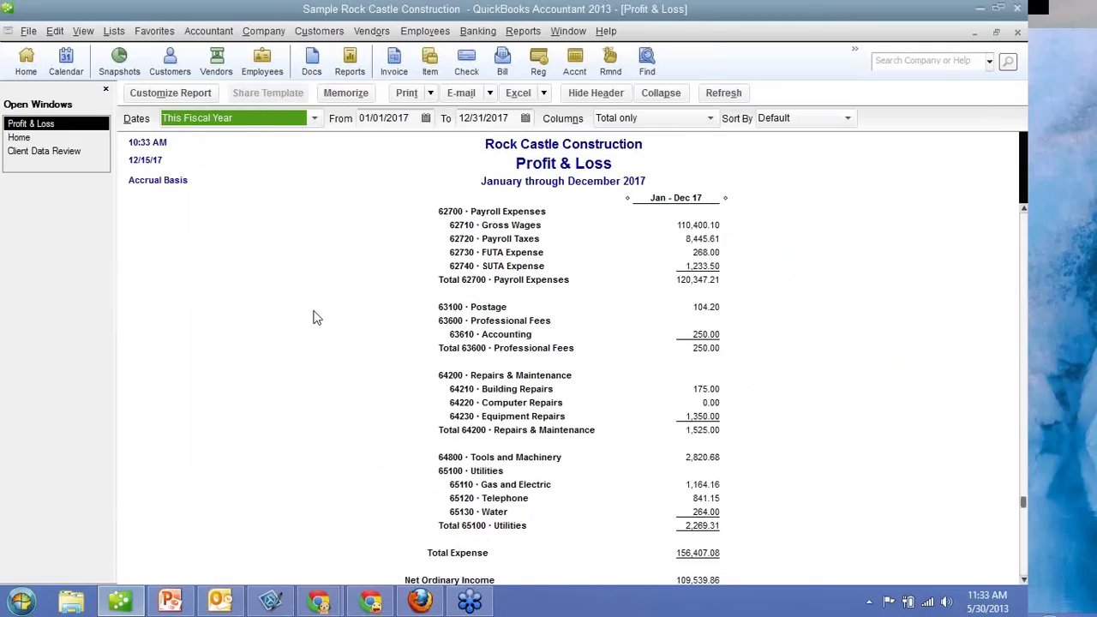
scroll(313, 318, down, 3)
scroll(313, 318, up, 5)
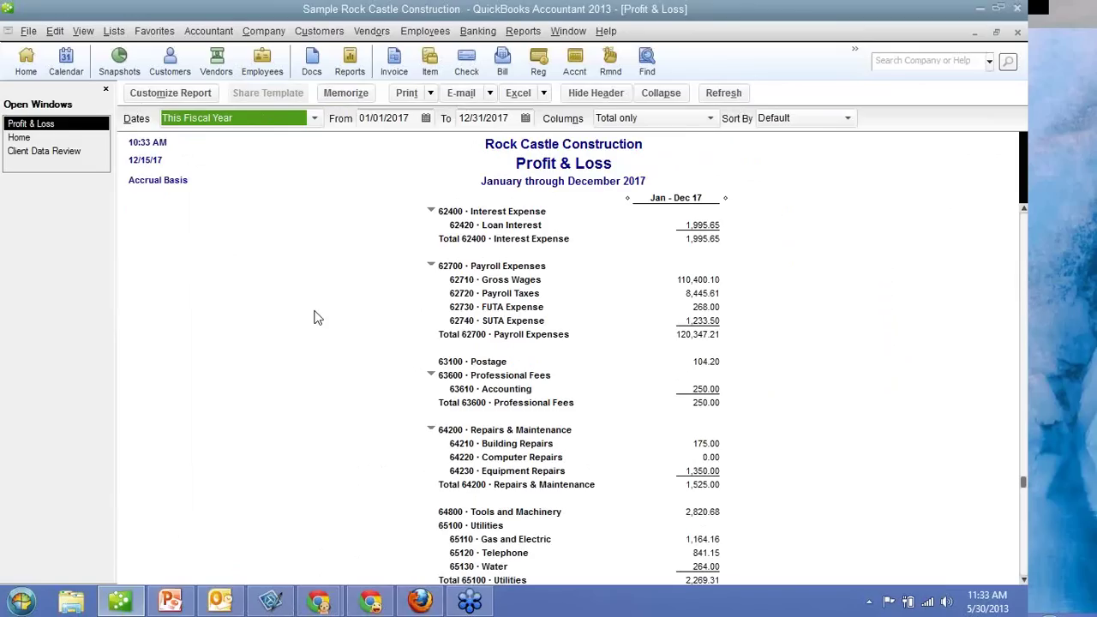
scroll(314, 318, up, 4)
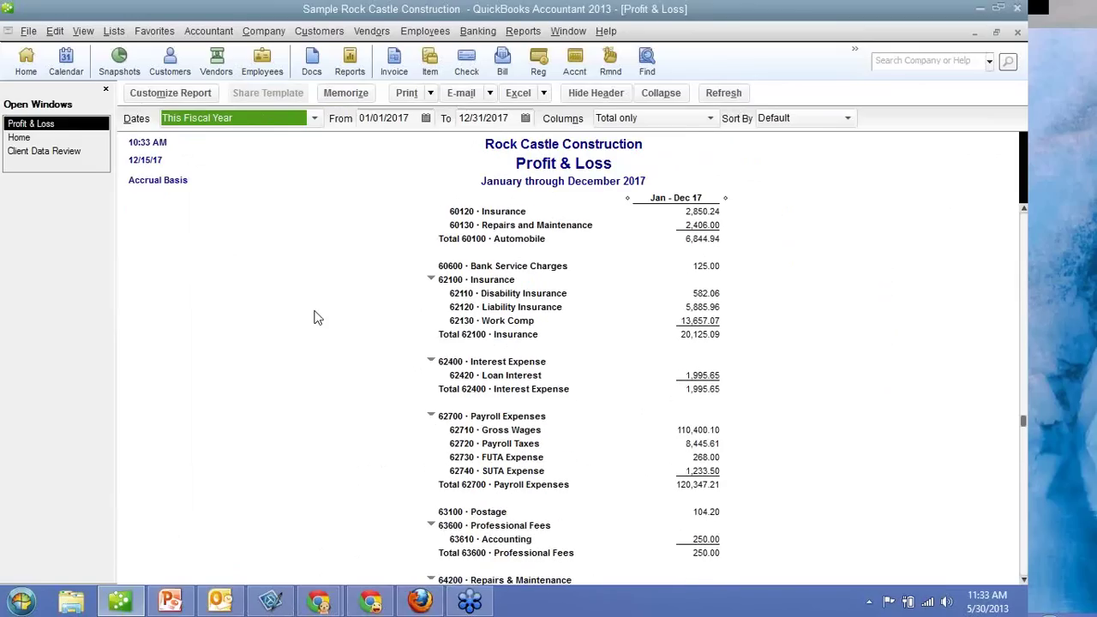
scroll(314, 318, down, 8)
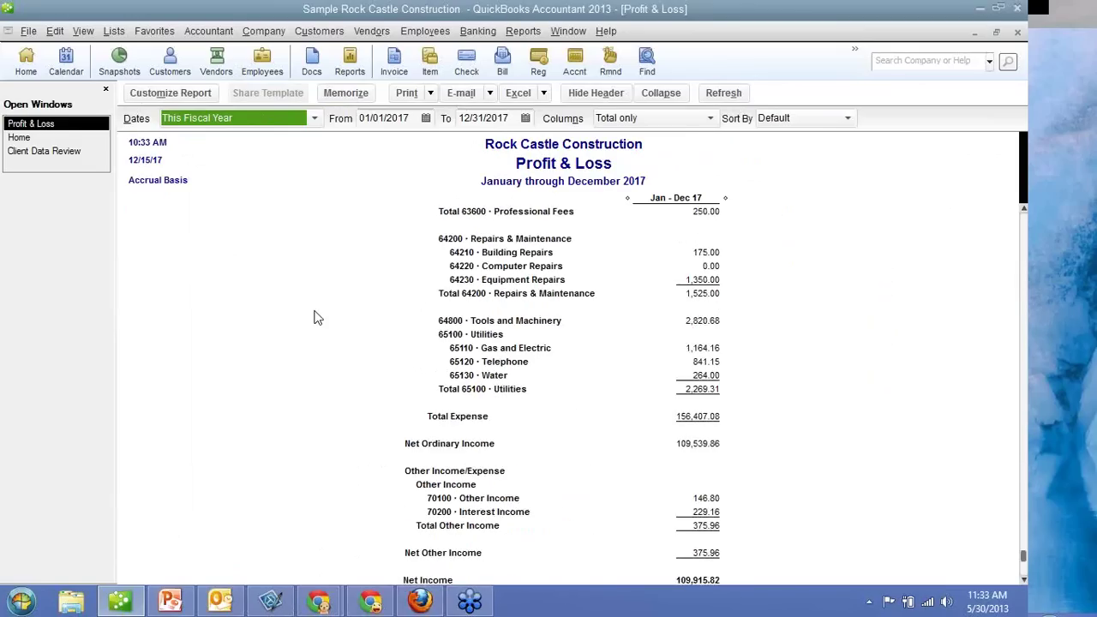
scroll(314, 318, up, 1)
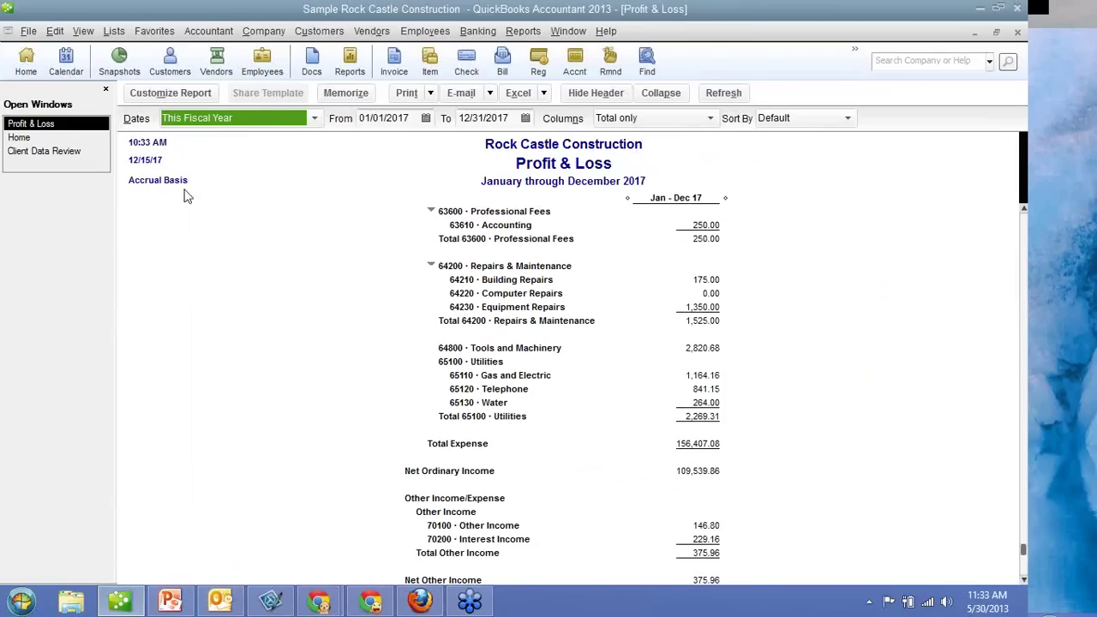
Open Fix Incorrectly Recorded Sales Tax from Client Data Review and inspect State Board of Equalization checks 104 and 106.
click(75, 152)
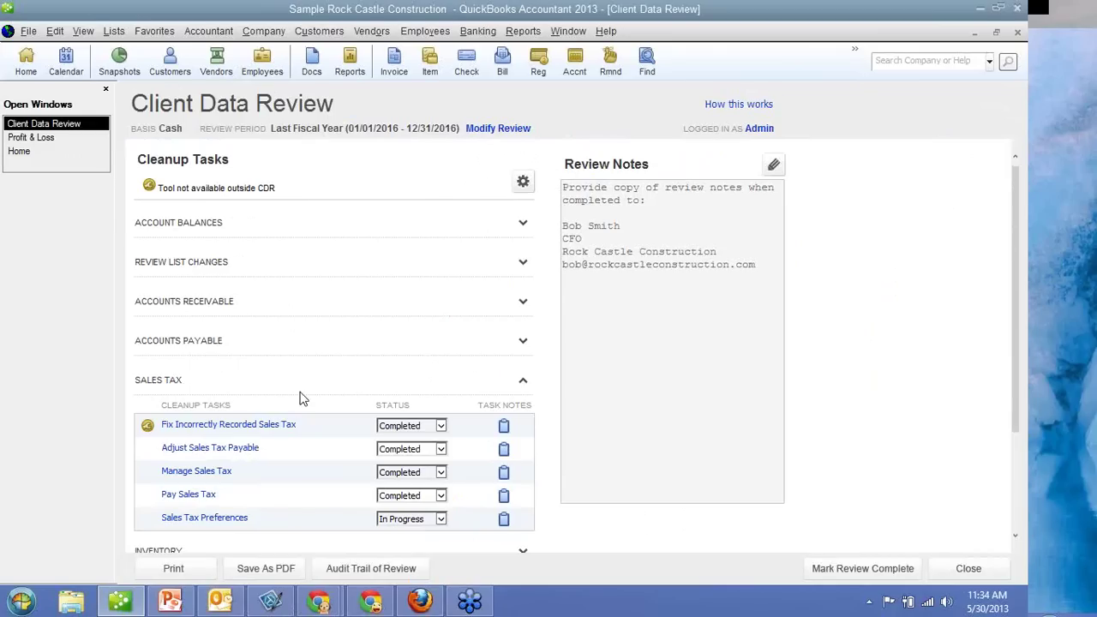
click(218, 431)
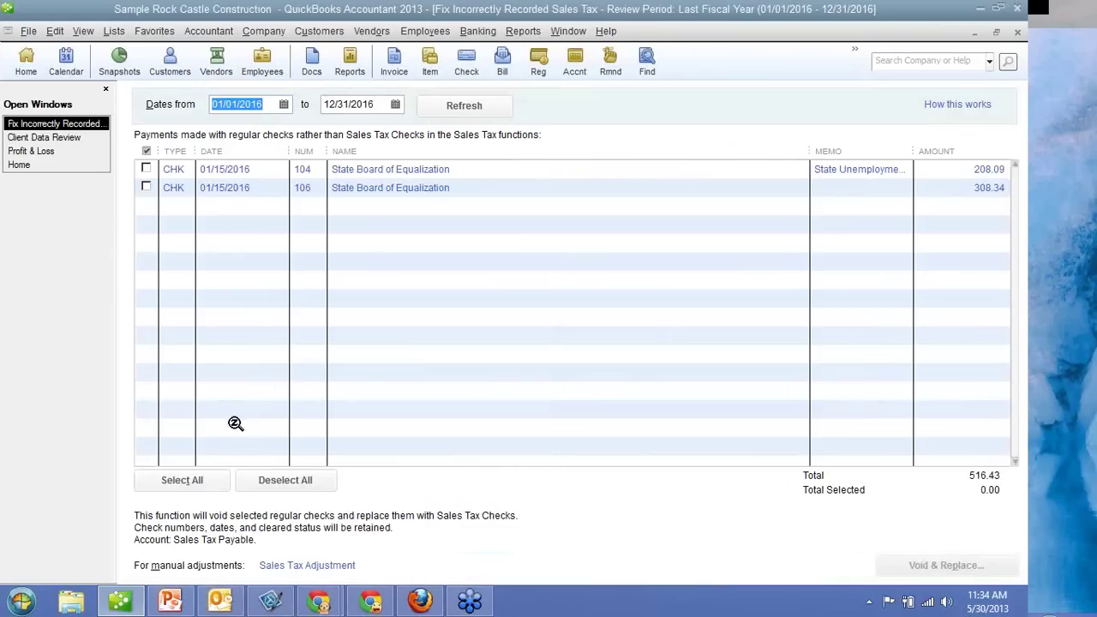
double_click(376, 171)
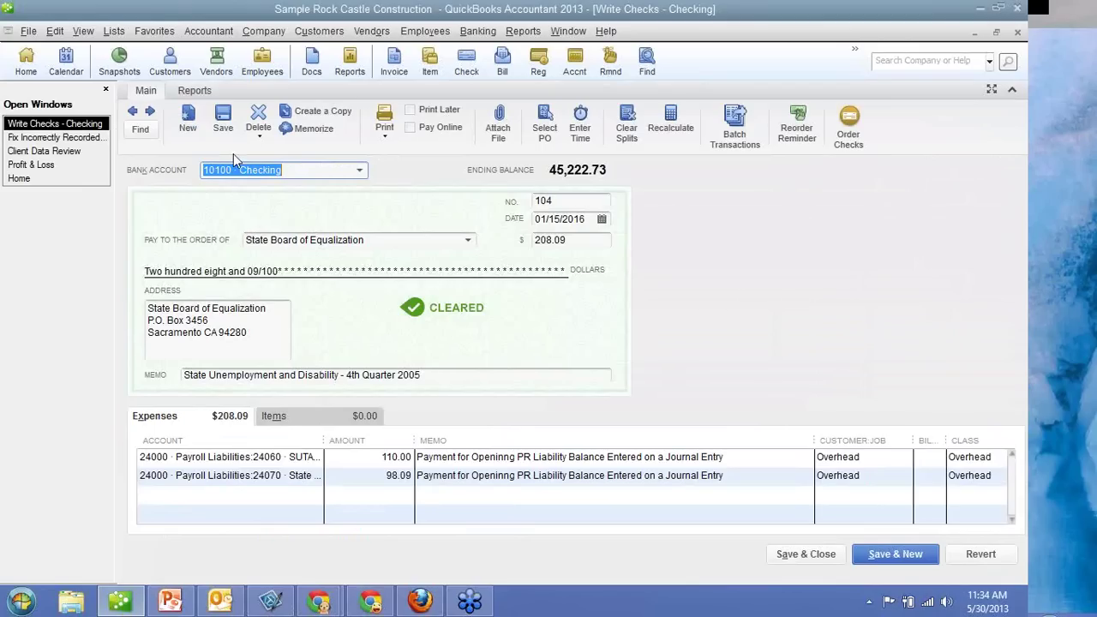
click(97, 140)
click(352, 187)
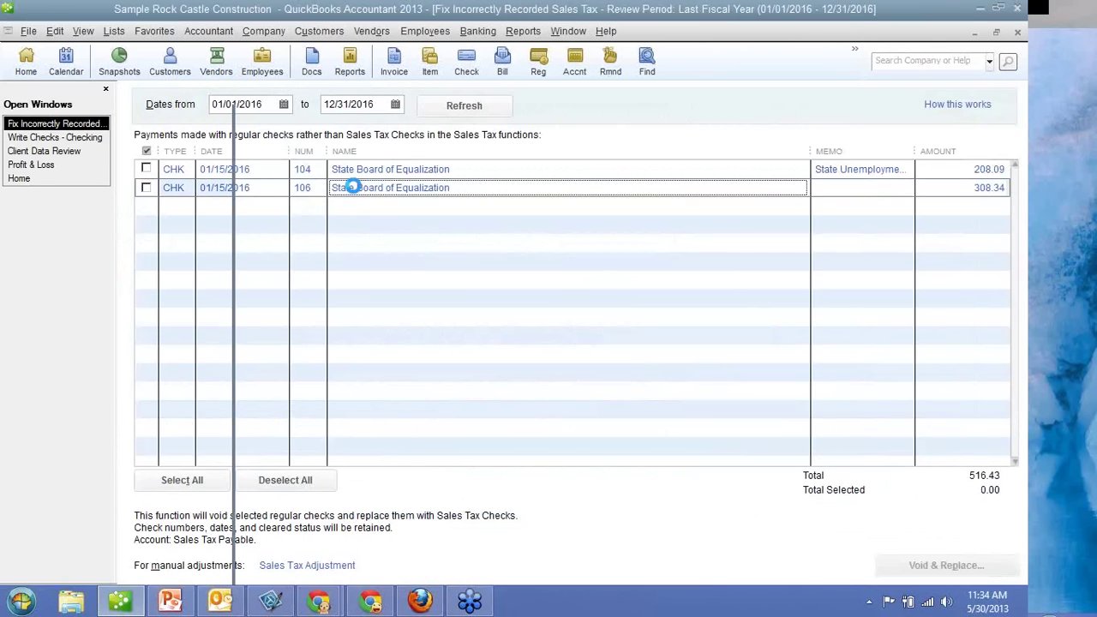
Inspect check 106 once more, select all listed State Board of Equalization checks, and void and replace them with Sales Tax Checks.
double_click(352, 187)
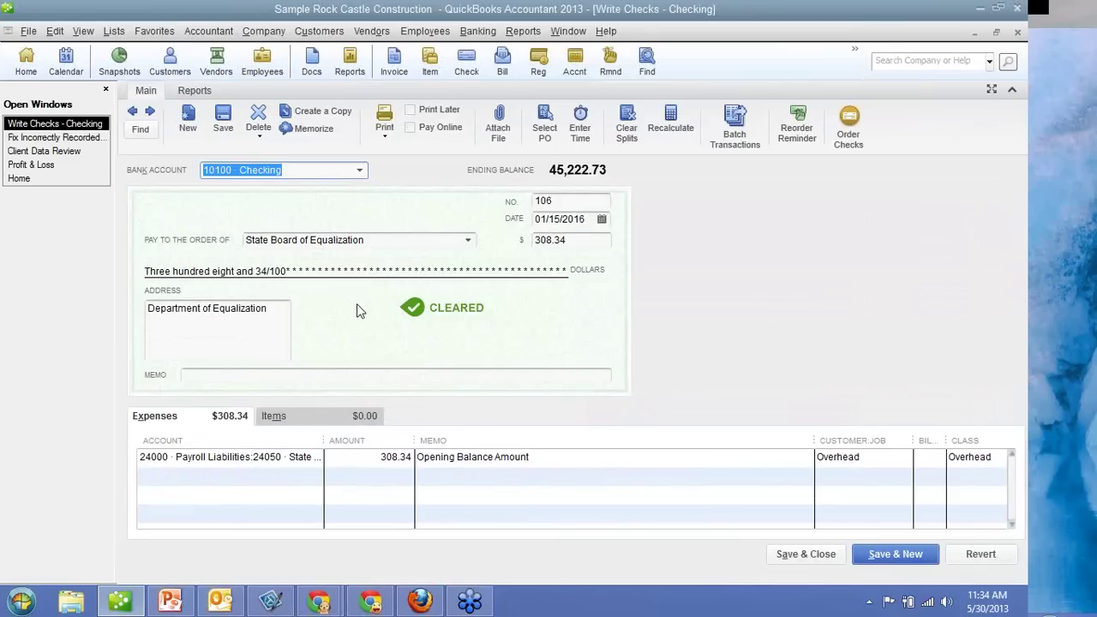
click(49, 140)
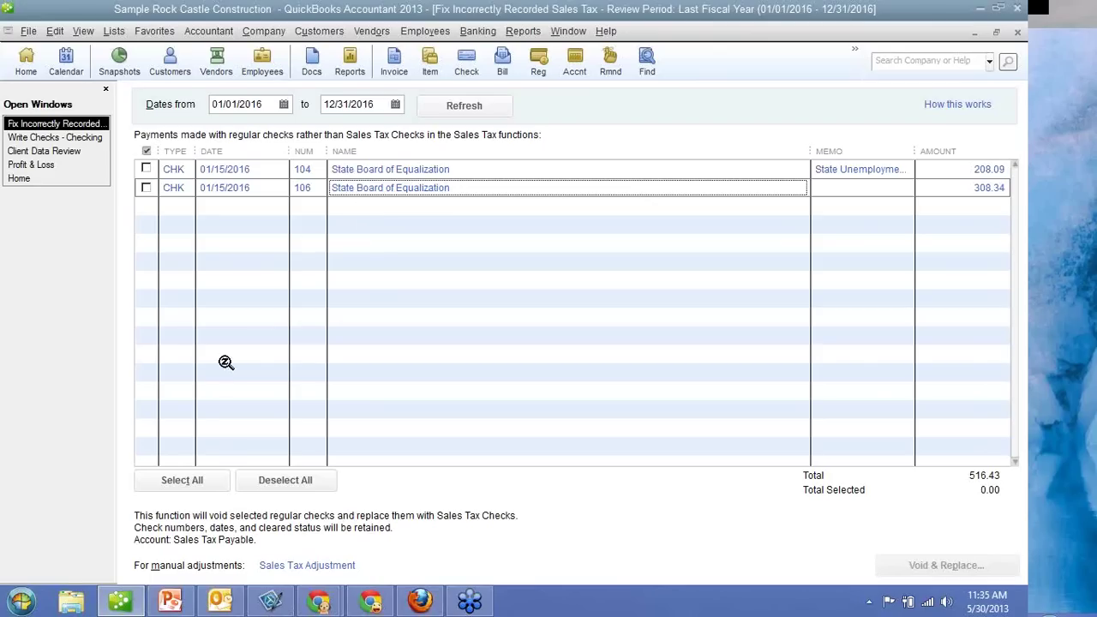
click(185, 482)
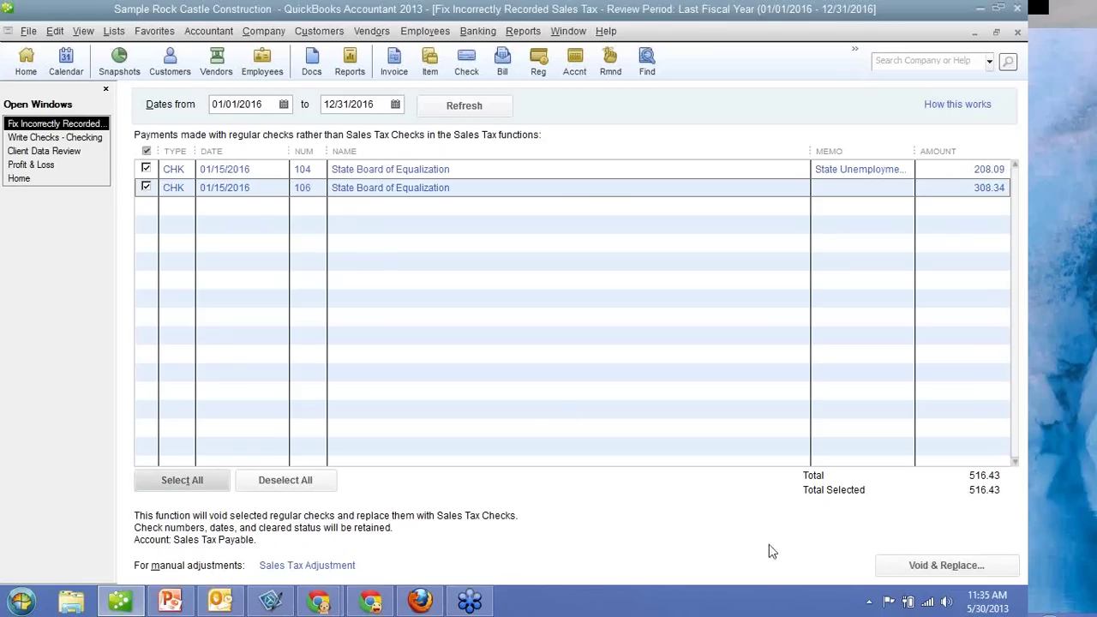
click(929, 565)
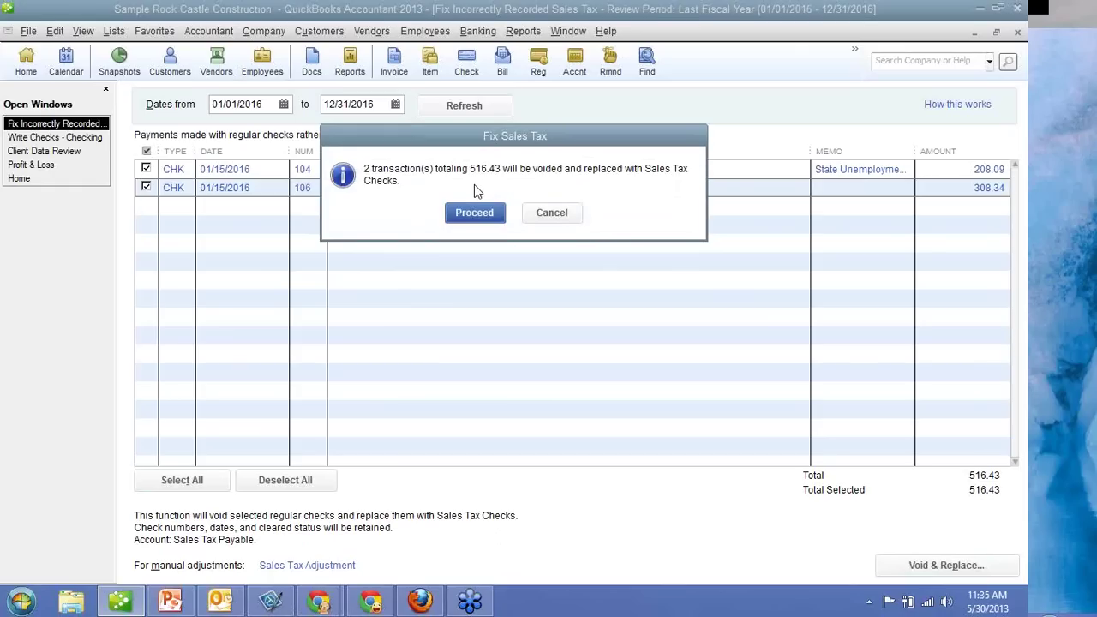
click(469, 215)
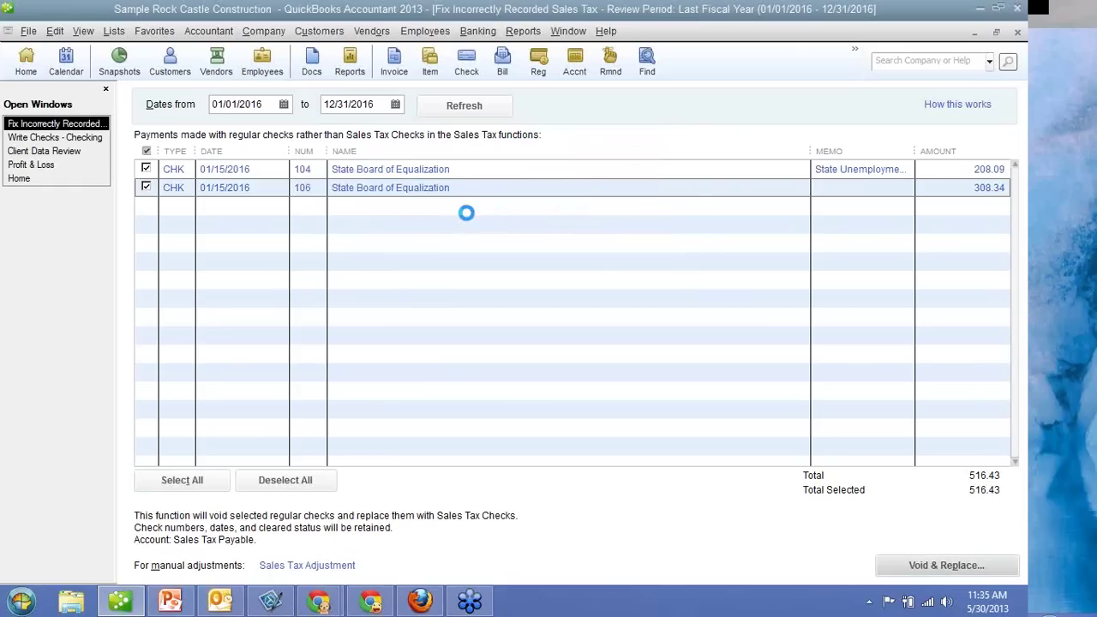
click(510, 214)
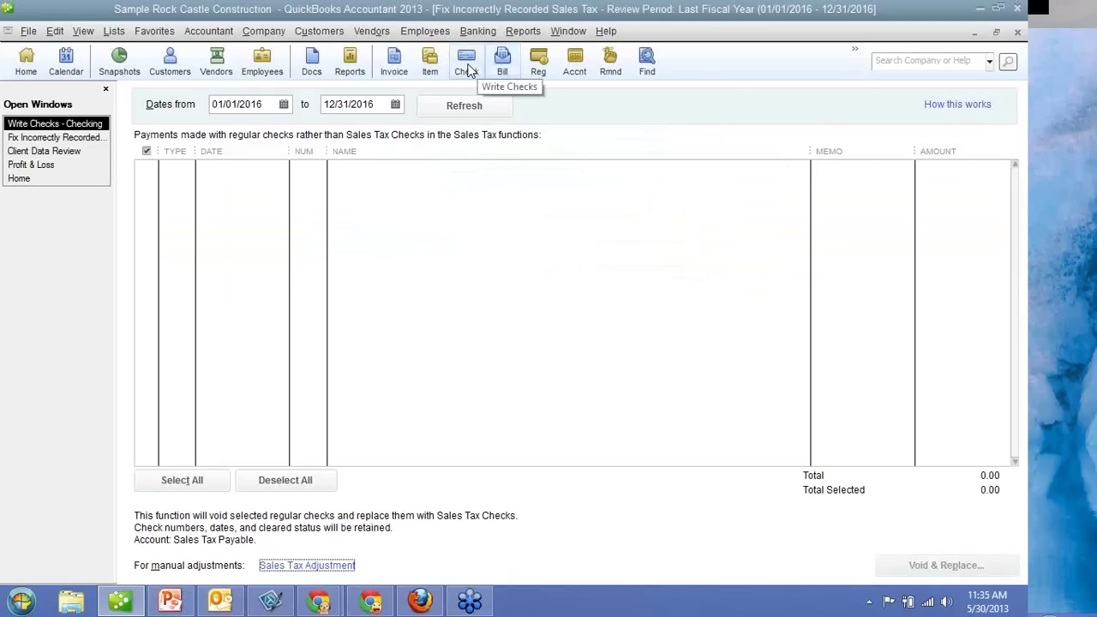
Open the 10100 · Checking register and sort its transactions by Date and Order Entered.
click(537, 63)
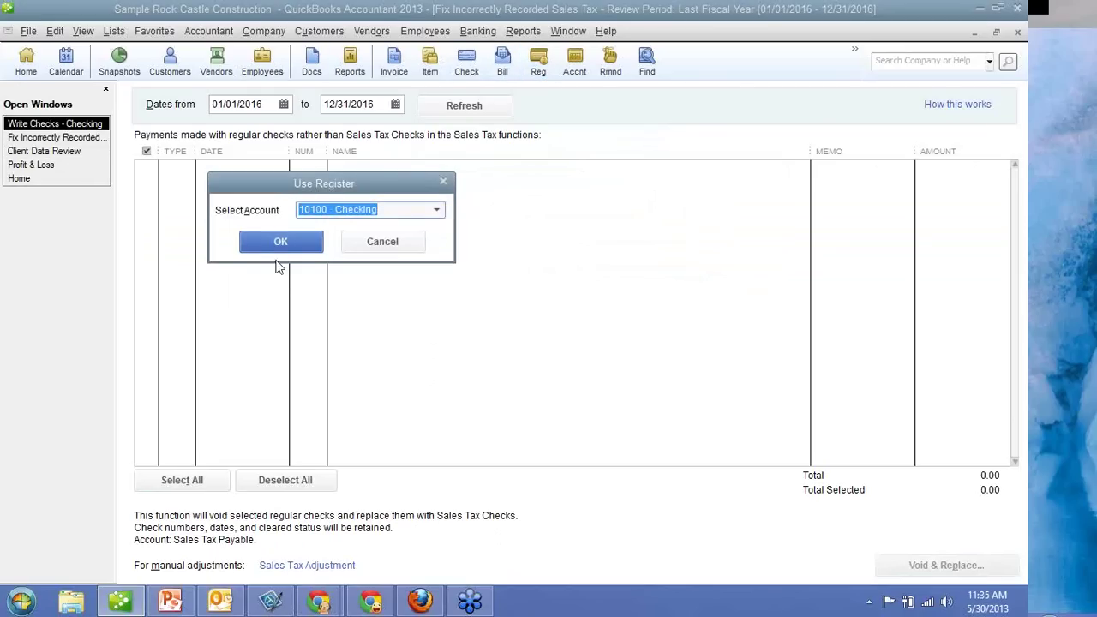
click(280, 246)
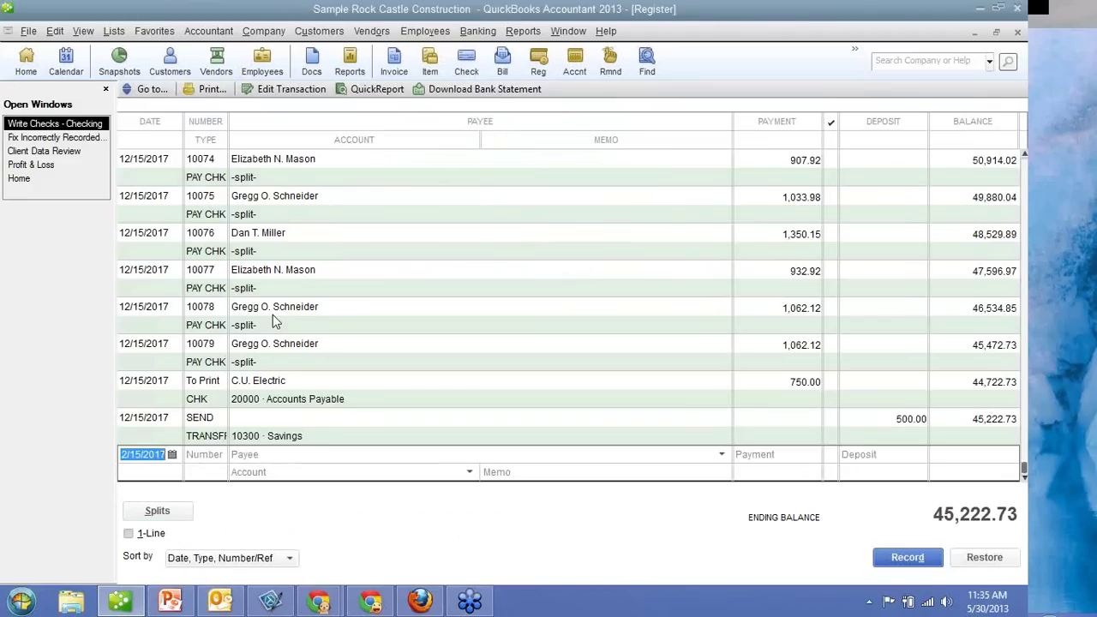
scroll(276, 324, up, 10)
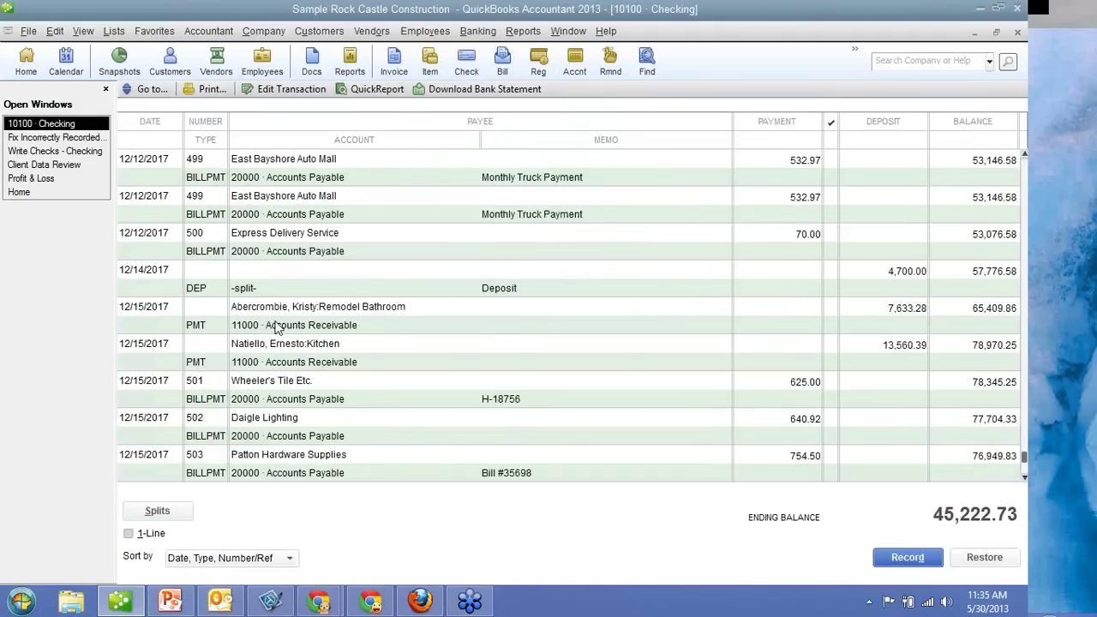
scroll(276, 328, up, 15)
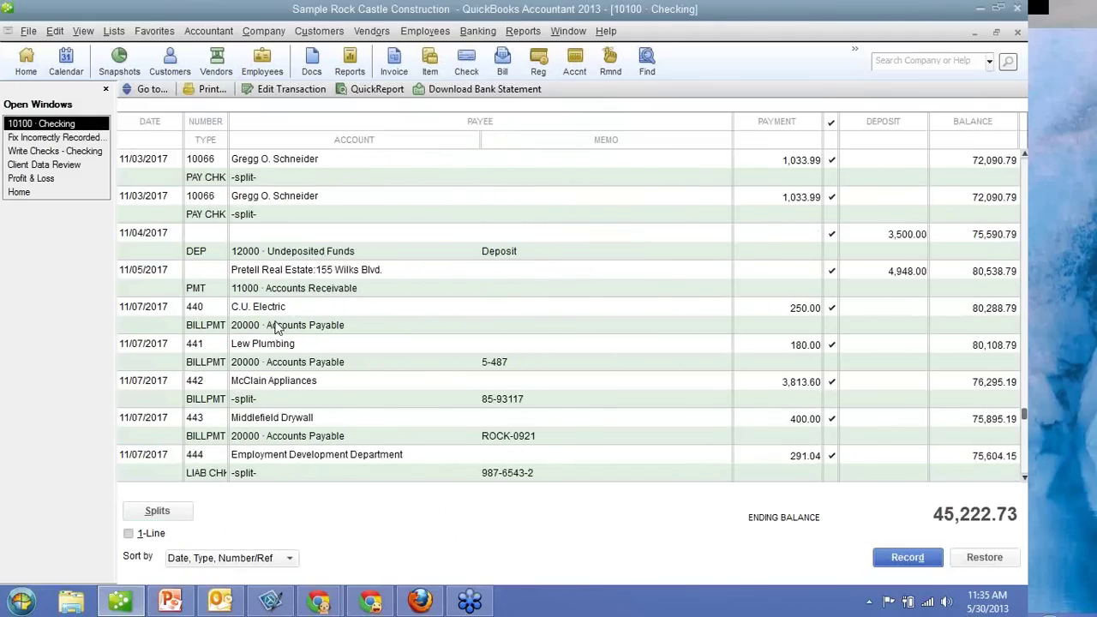
scroll(276, 328, up, 15)
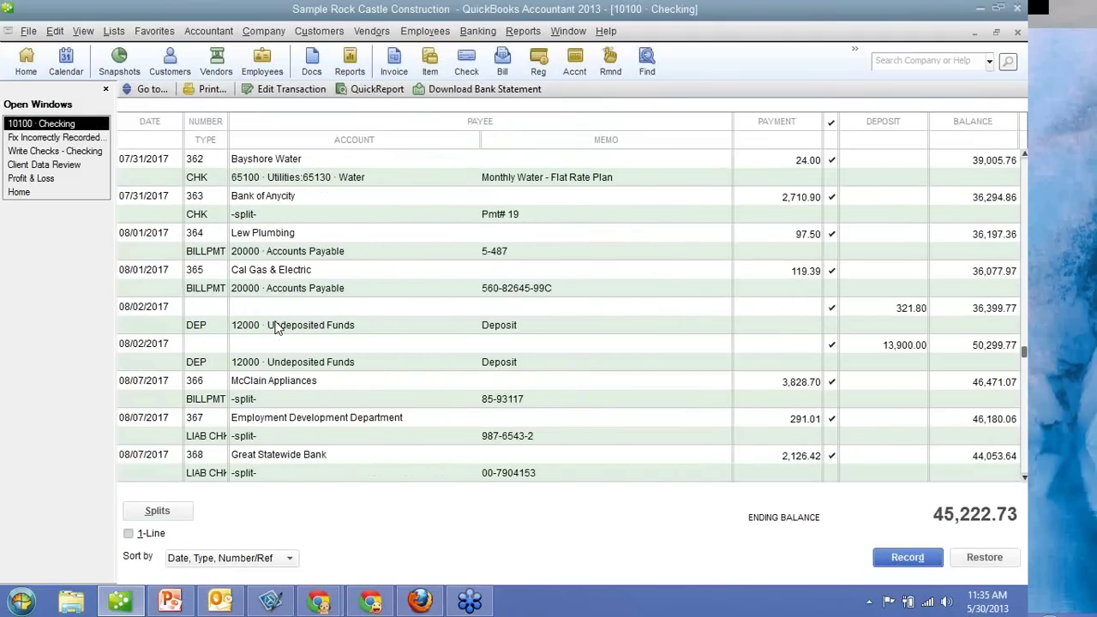
click(239, 561)
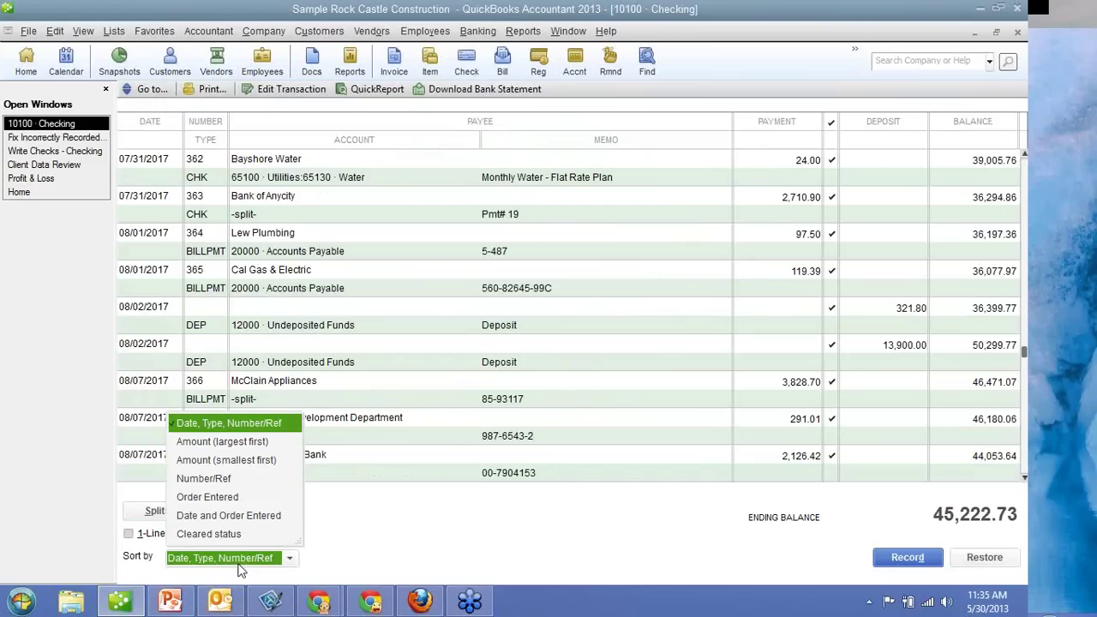
click(222, 515)
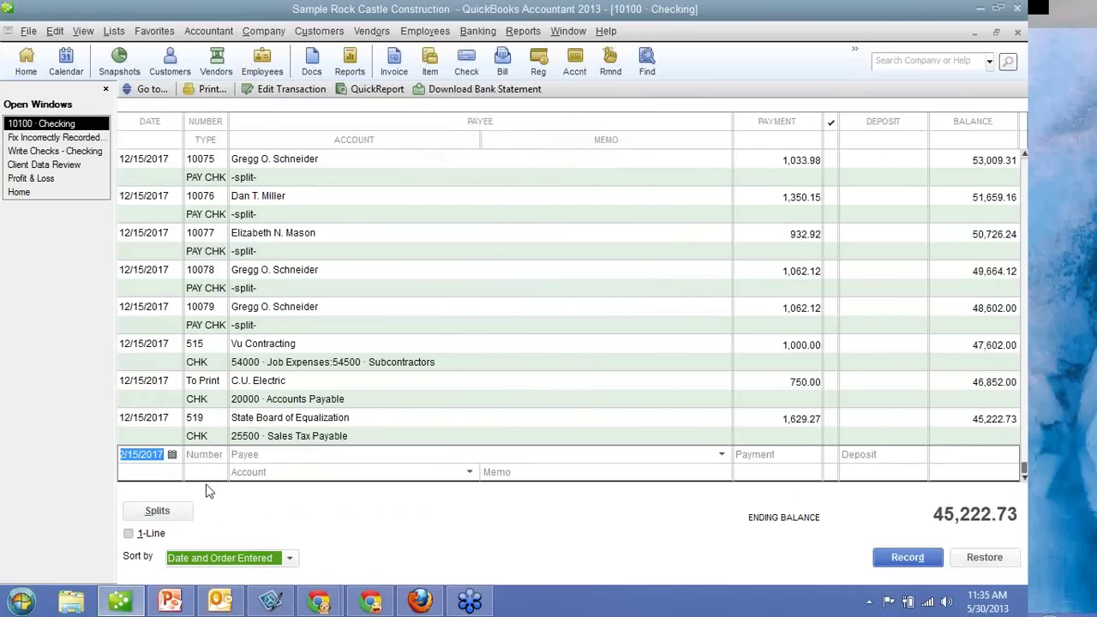
scroll(233, 519, up, 5)
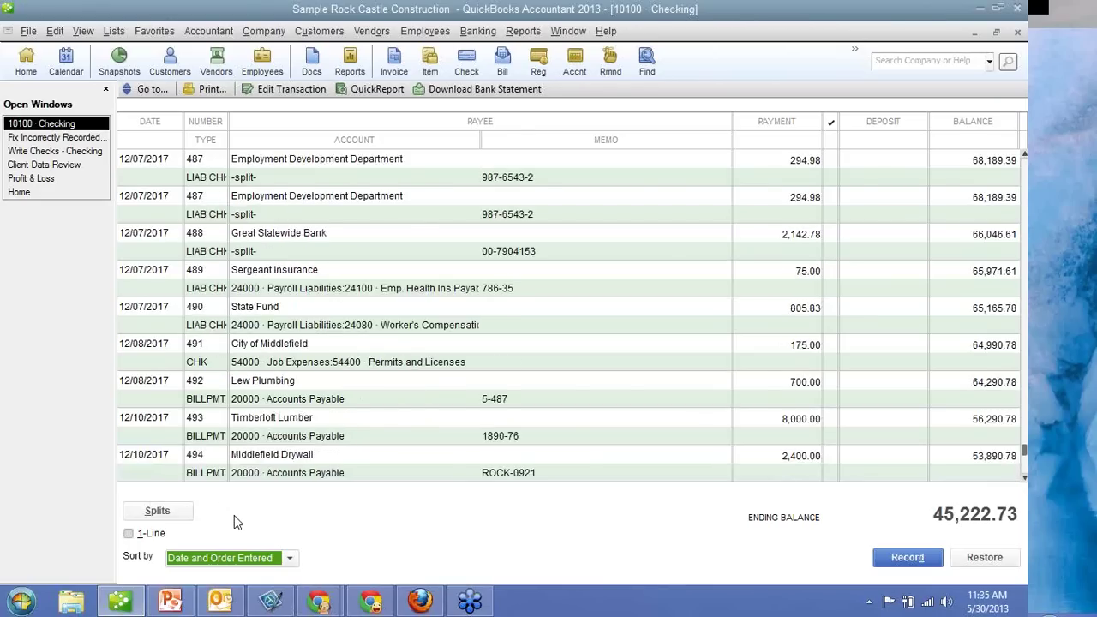
scroll(236, 520, up, 10)
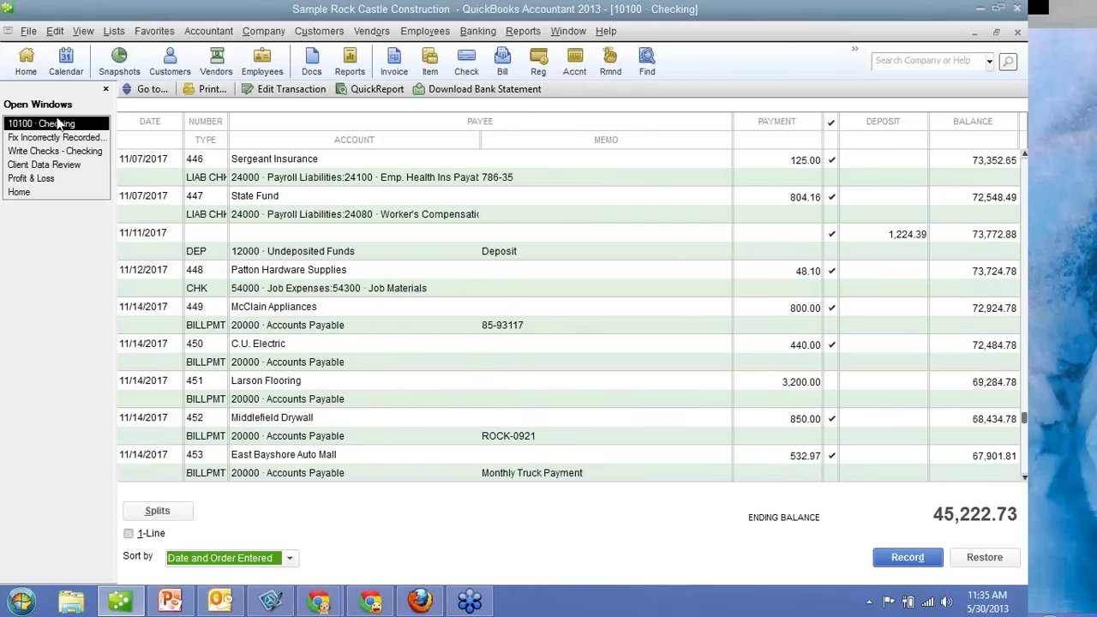
Inspect the voided State Board of Equalization check 106 in Write Checks and return to the Checking register.
click(37, 152)
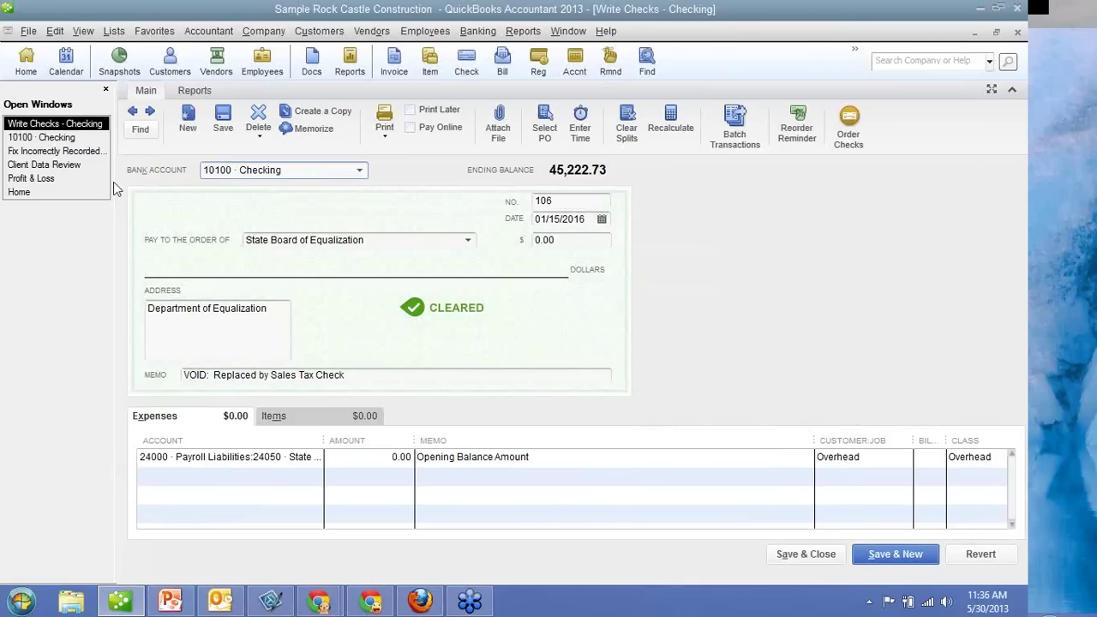
click(93, 139)
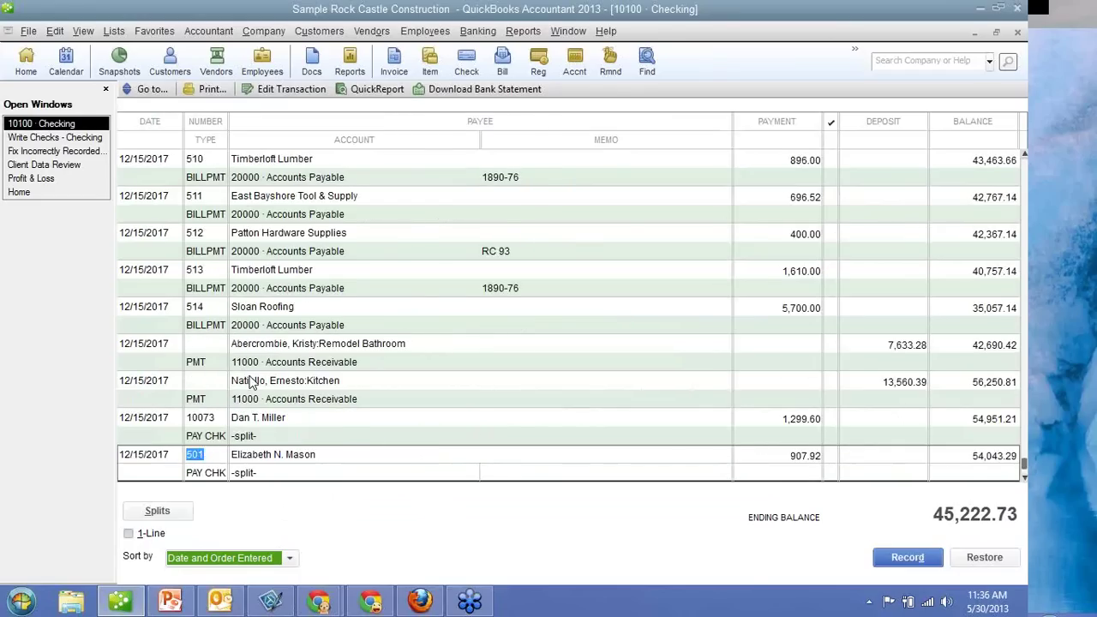
scroll(251, 383, up, 15)
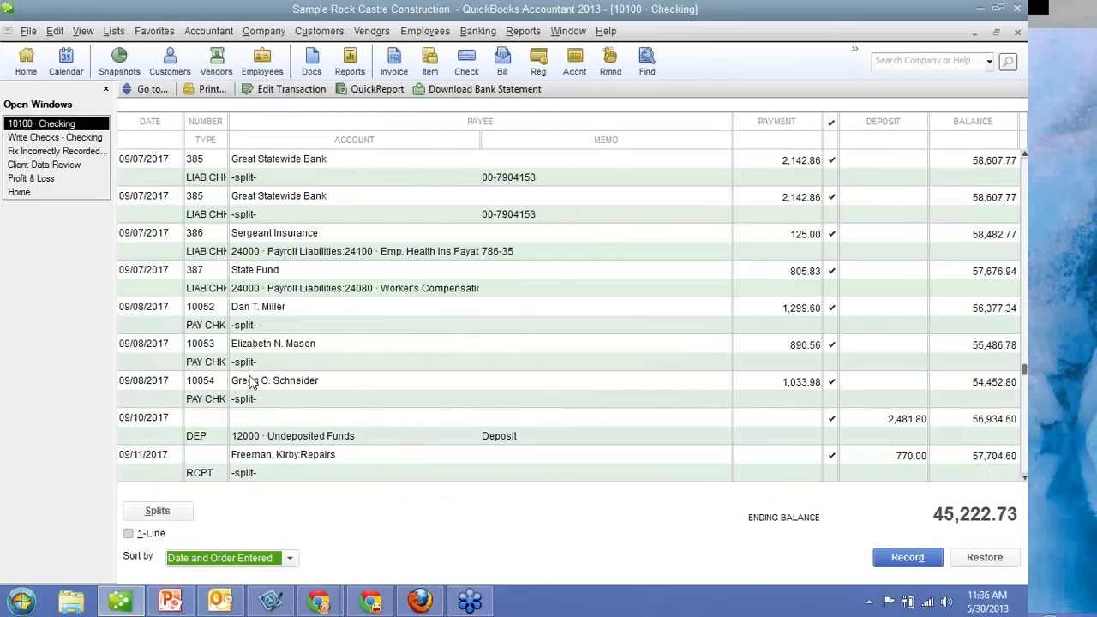
Locate the 01/15/2016 checks 104 and 106 using the register's one-line view, and compare voided and replacement entries in two-line view.
click(150, 533)
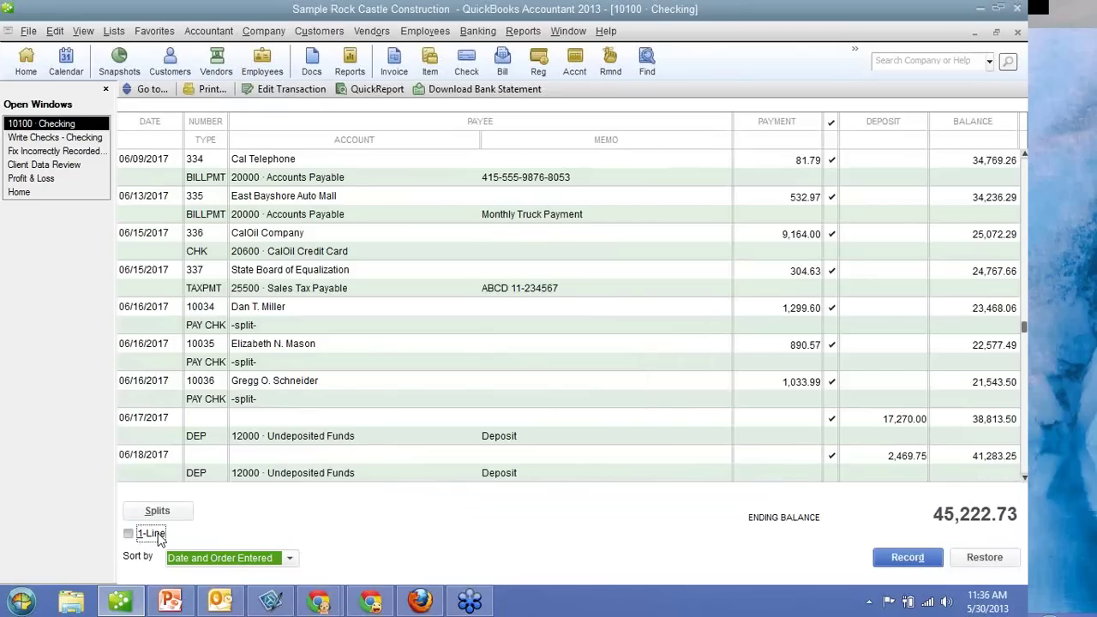
key(Page_Up)
key(Page_Up)
key(Page_Up)
key(Page_Up)
key(Page_Up)
key(Page_Up)
key(Page_Up)
key(Page_Up)
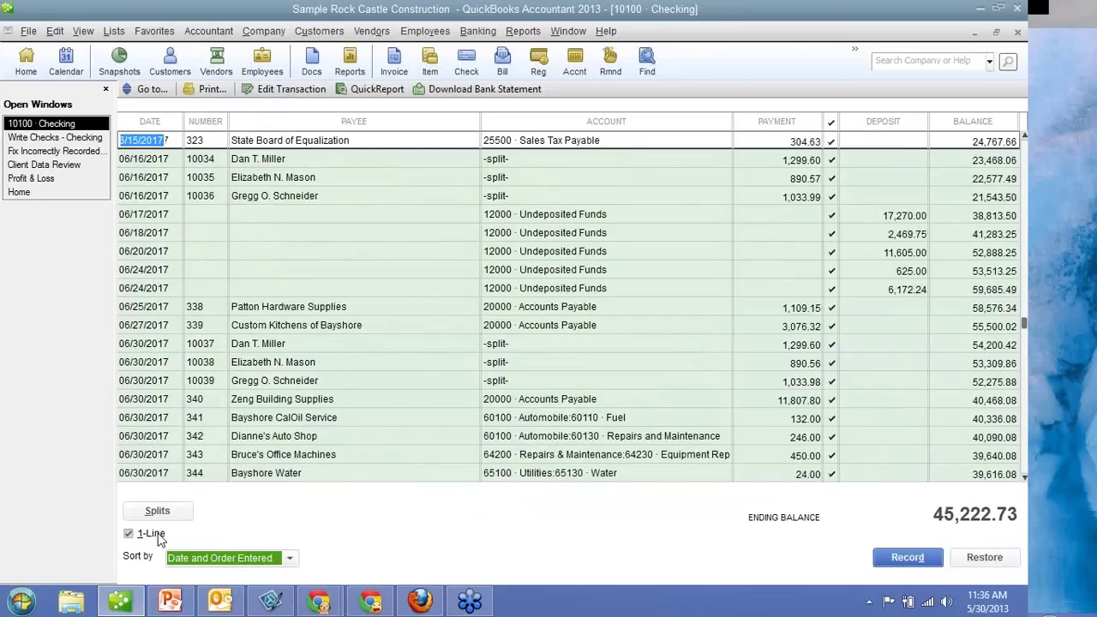
key(Home)
key(Home)
key(Home)
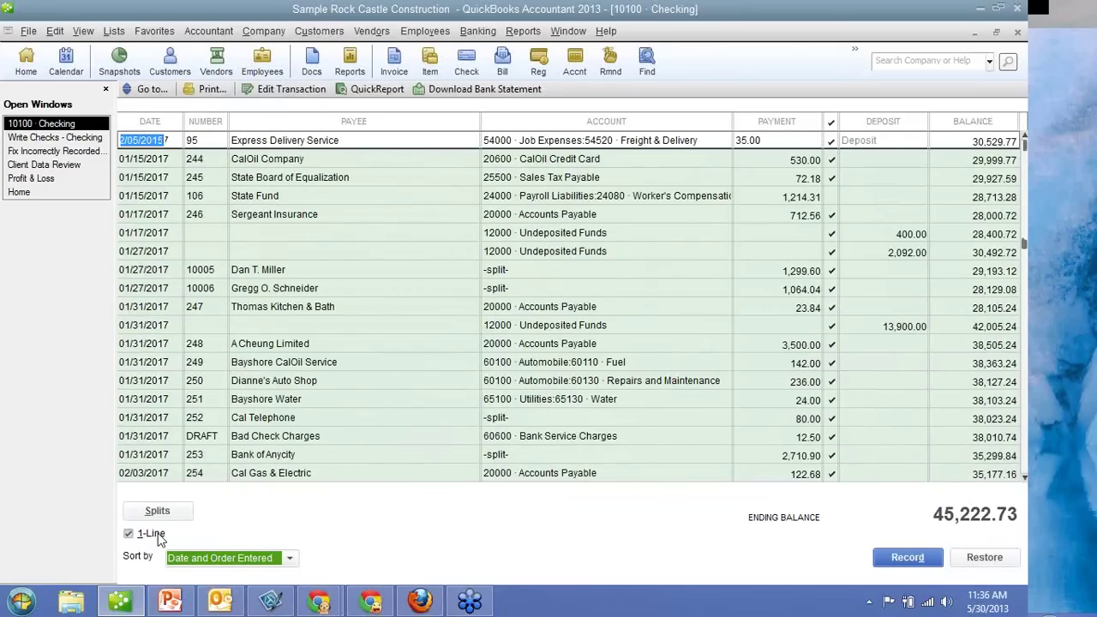
key(Page_Down)
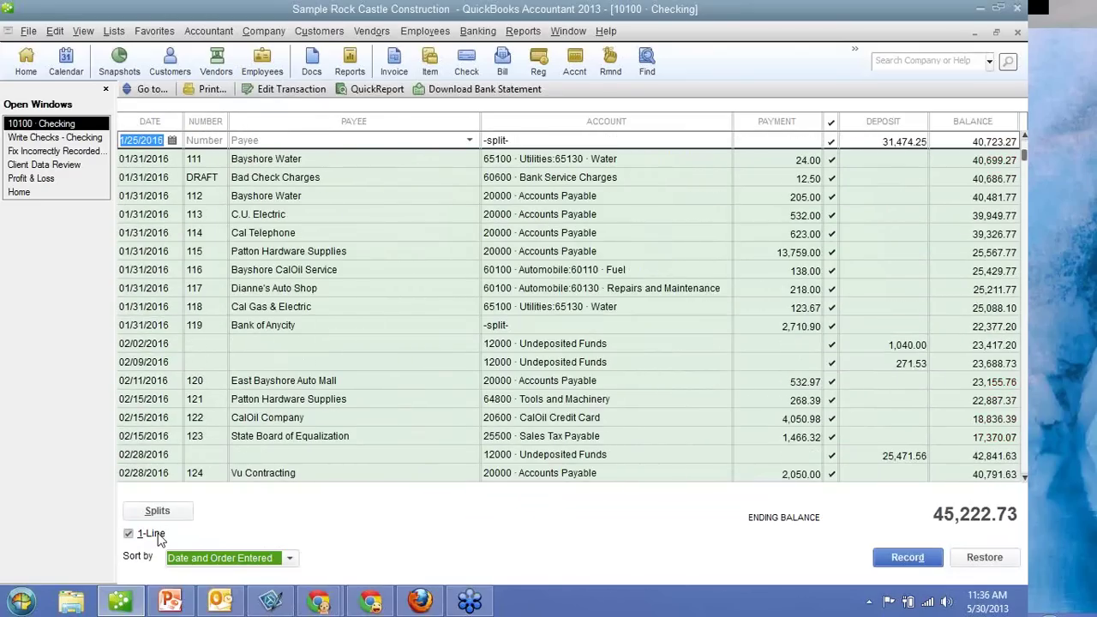
scroll(159, 538, up, 6)
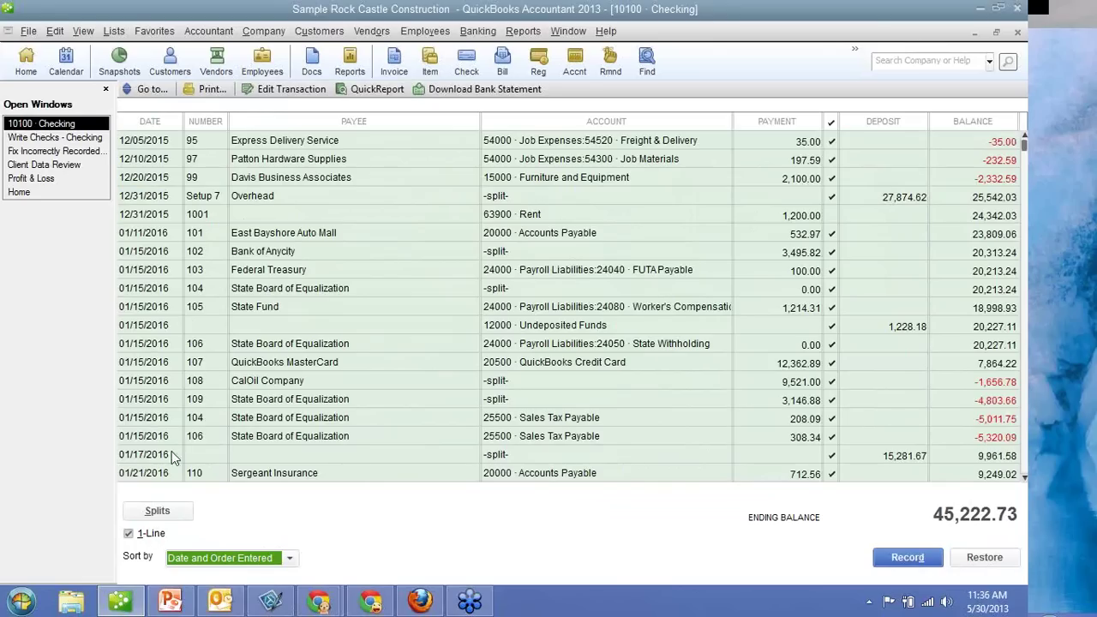
click(129, 533)
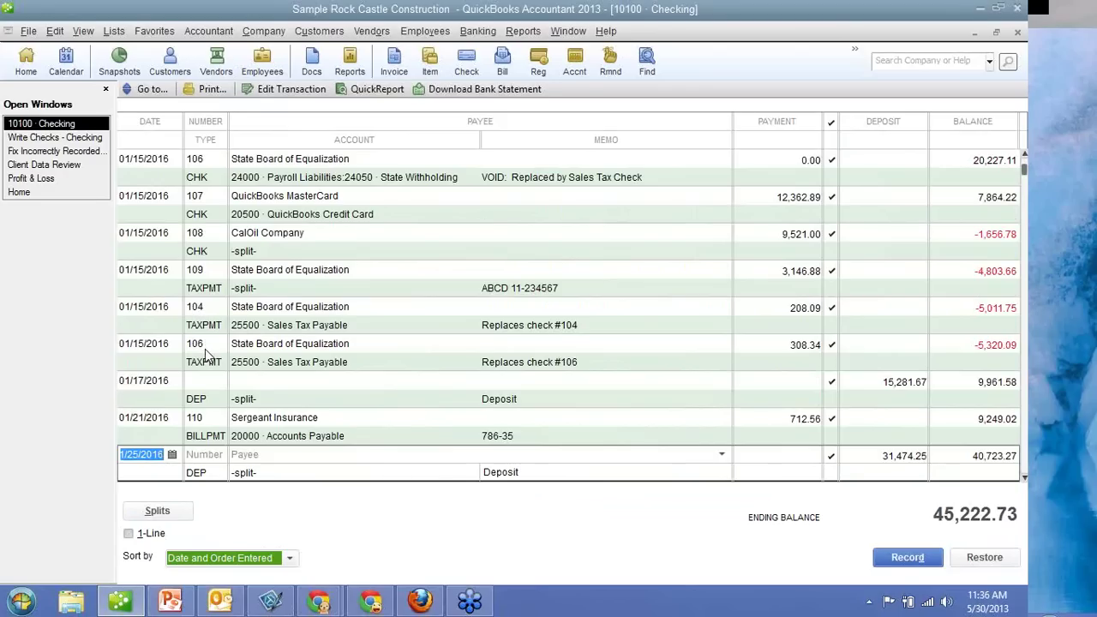
scroll(205, 349, up, 3)
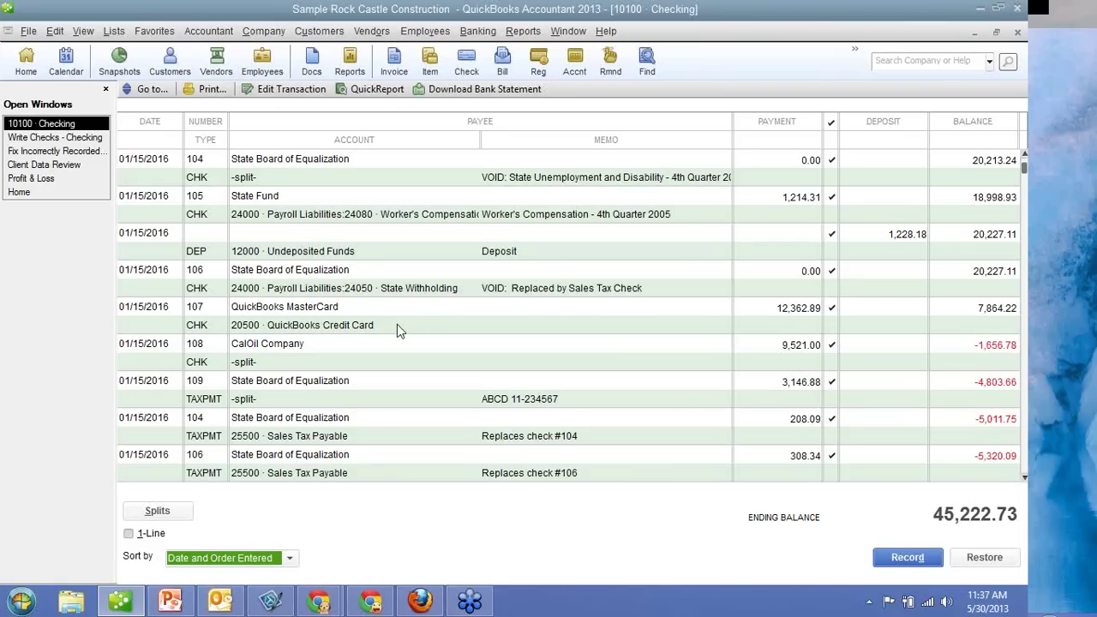
Return to Client Data Review, expand the Payroll cleanup tasks, and run Find Incorrectly Paid Payroll Liabilities.
click(92, 167)
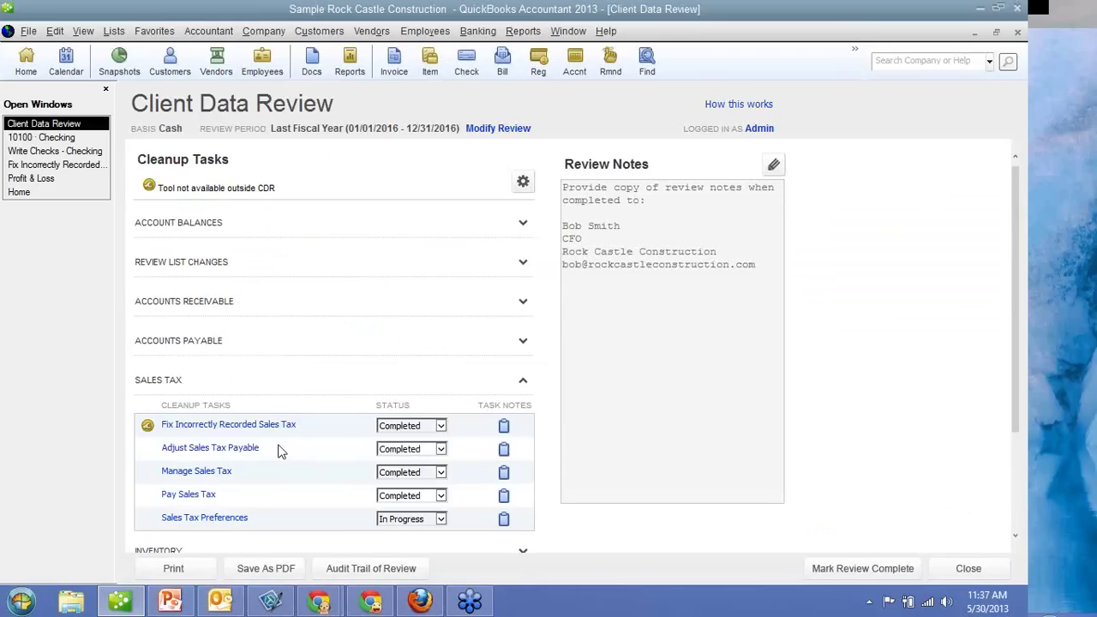
scroll(281, 451, down, 5)
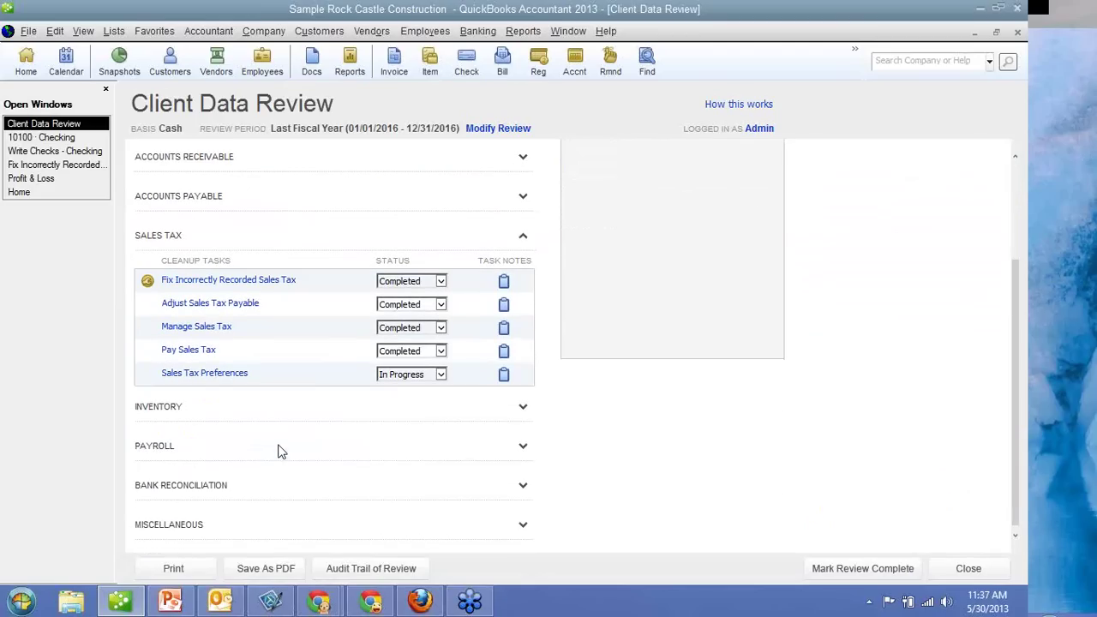
click(523, 446)
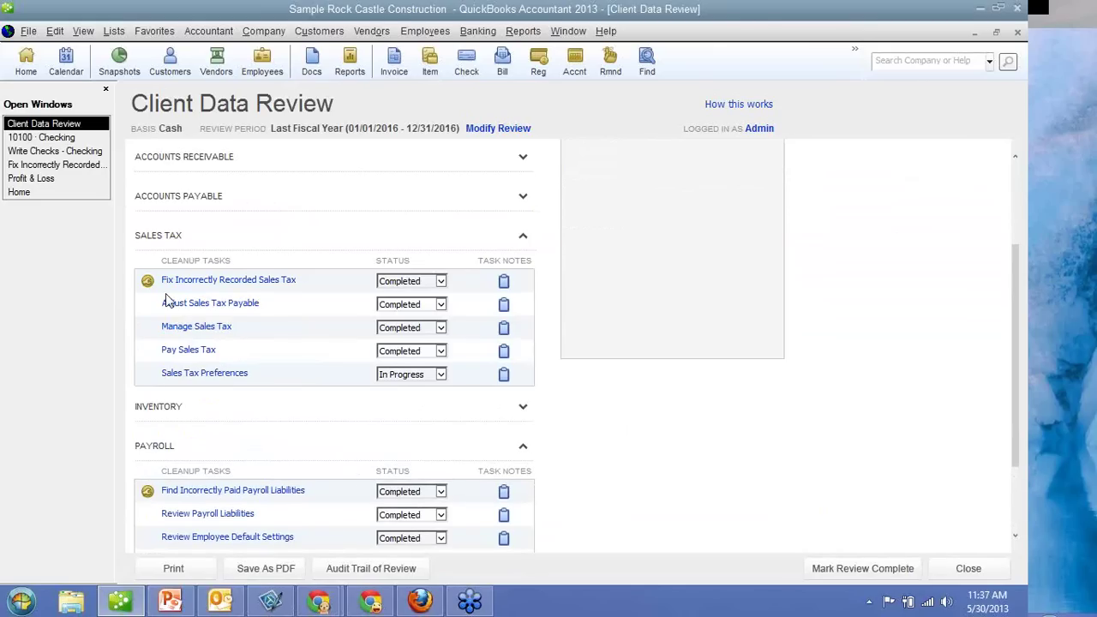
scroll(169, 299, down, 3)
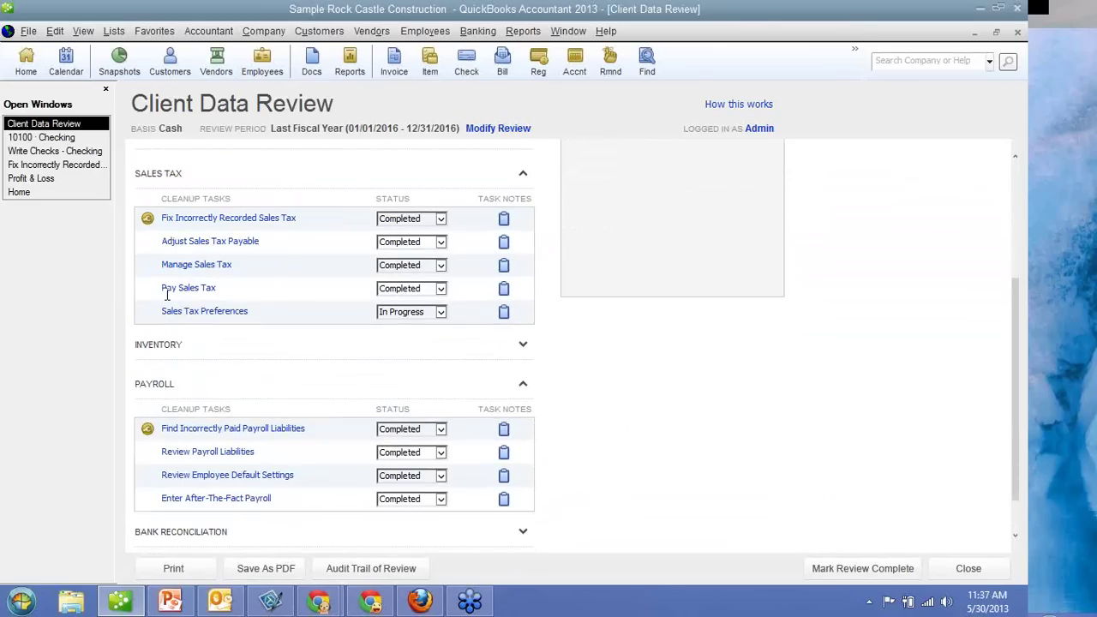
click(203, 429)
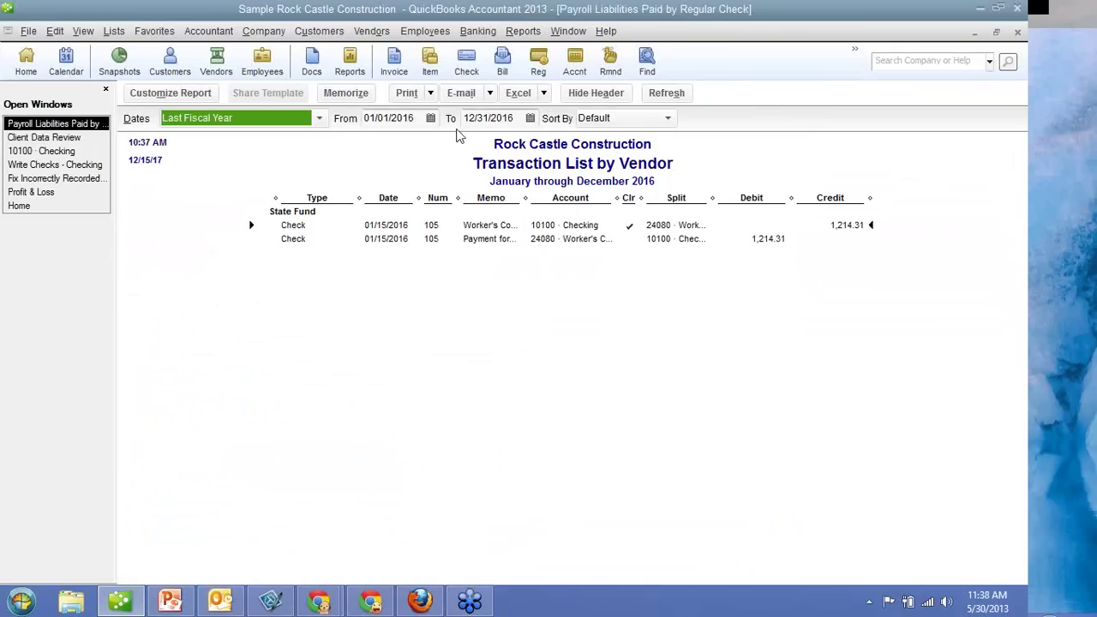
click(606, 32)
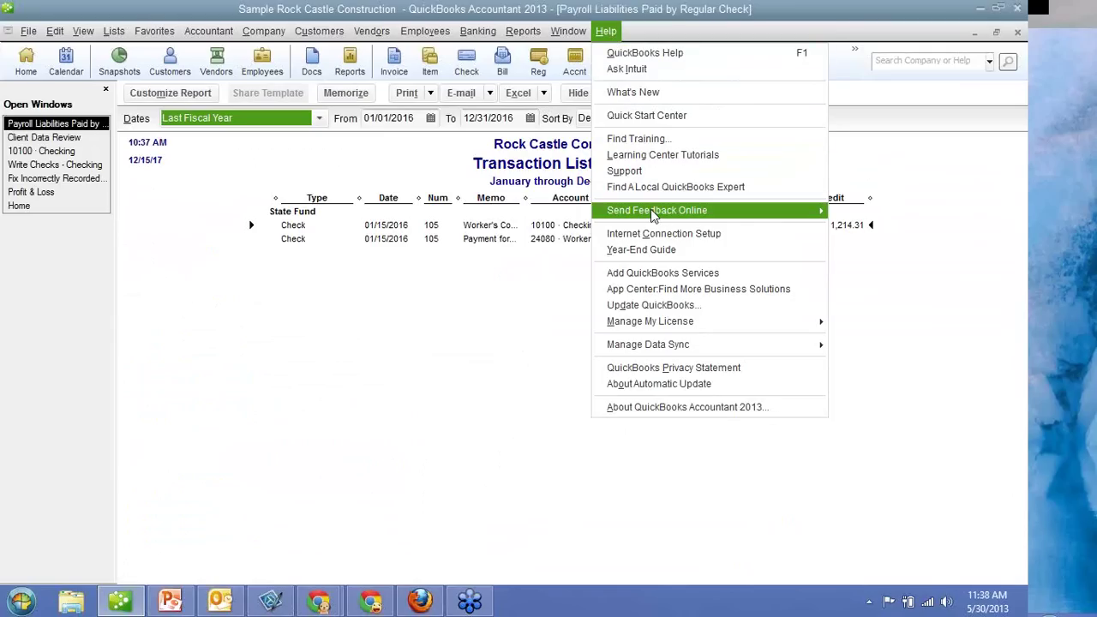
mouse_move(653, 215)
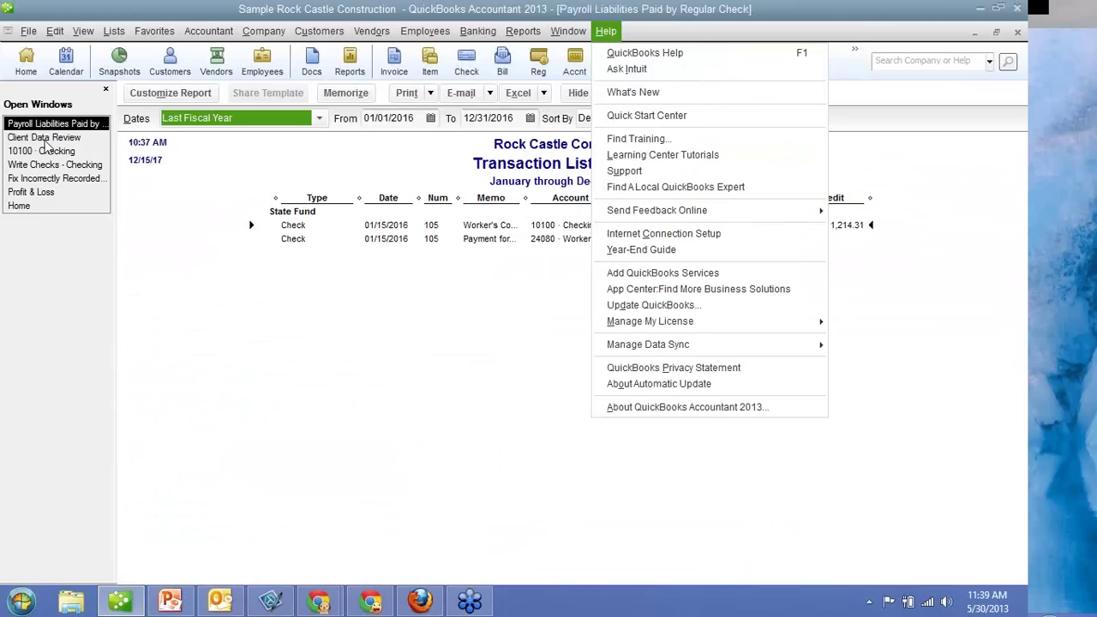
Go back to Client Data Review, run Find Incorrectly Paid Payroll Liabilities again to view its report, and return to the task list.
click(48, 139)
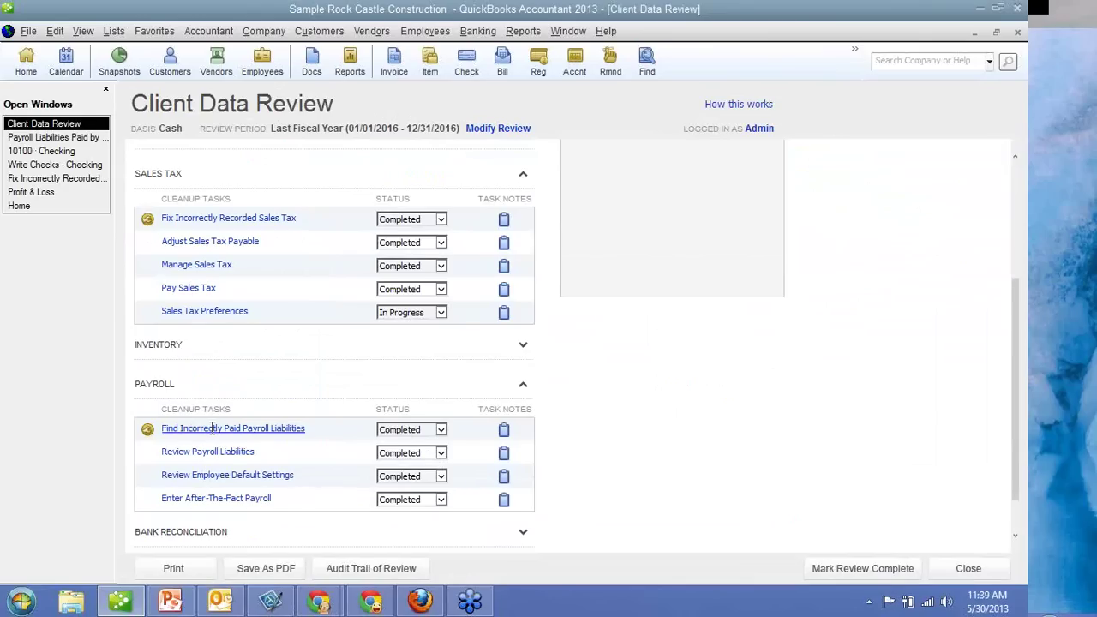
click(209, 429)
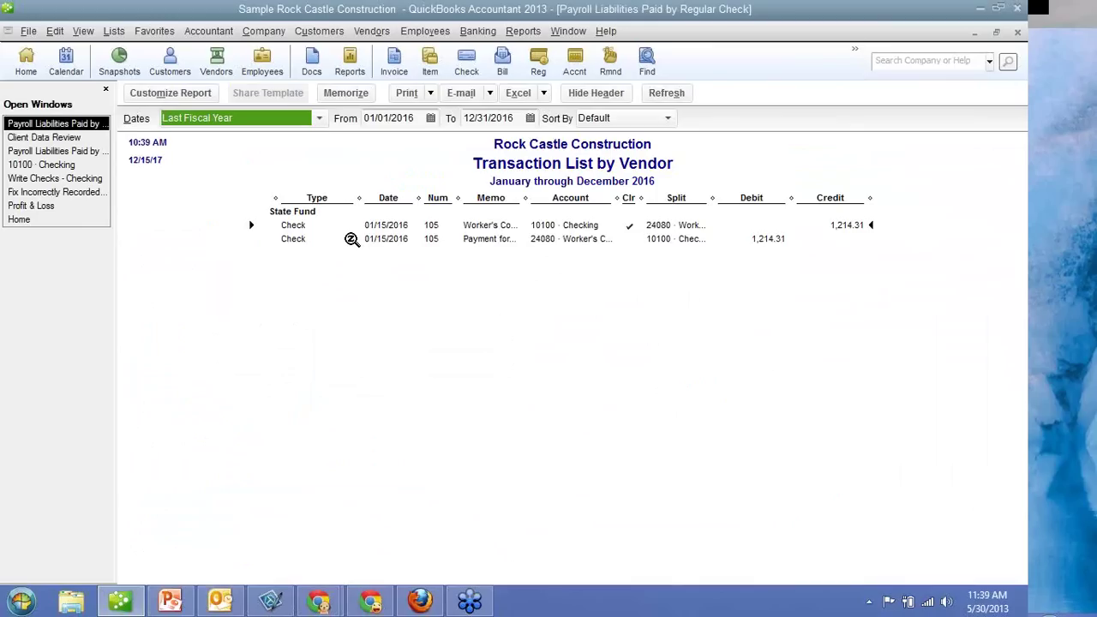
click(67, 140)
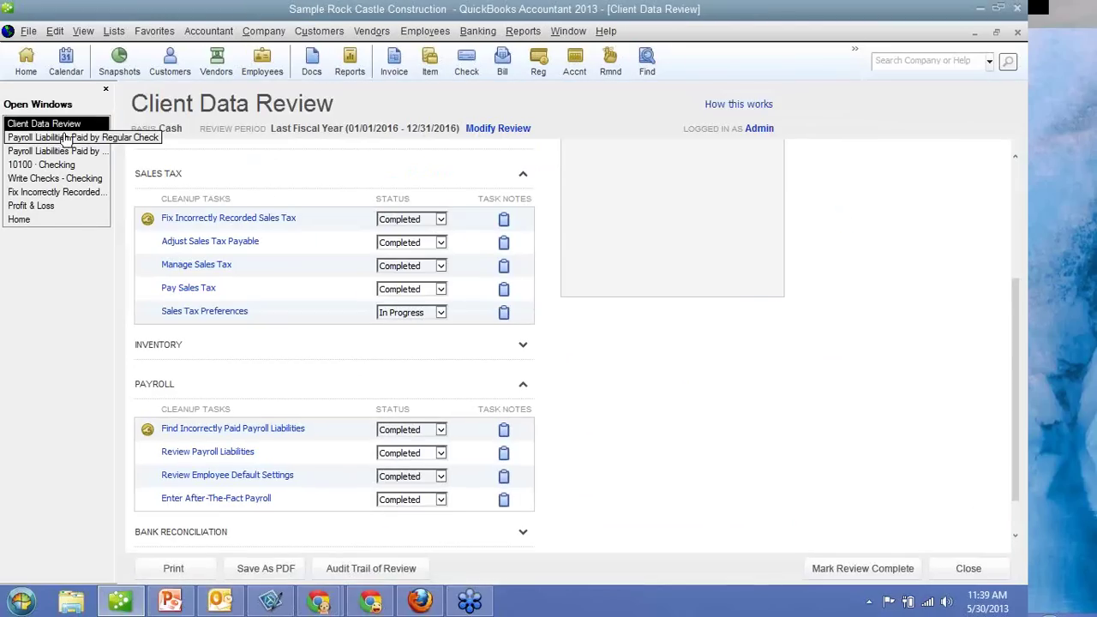
Collapse the Payroll and Sales Tax sections of Client Data Review and expand the Inventory cleanup tasks.
click(524, 388)
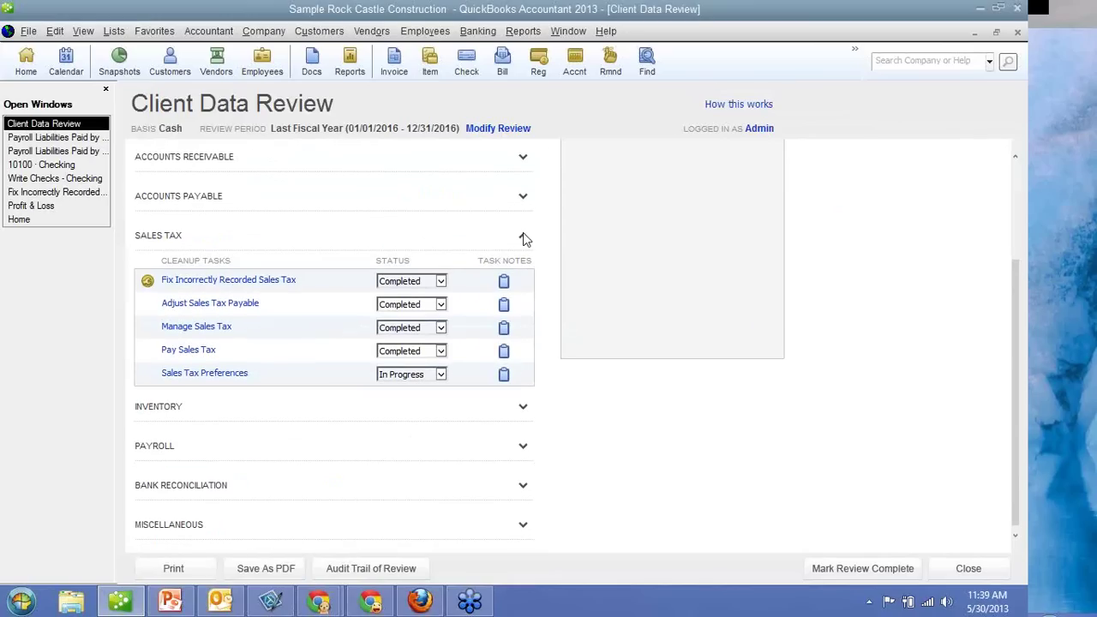
click(525, 238)
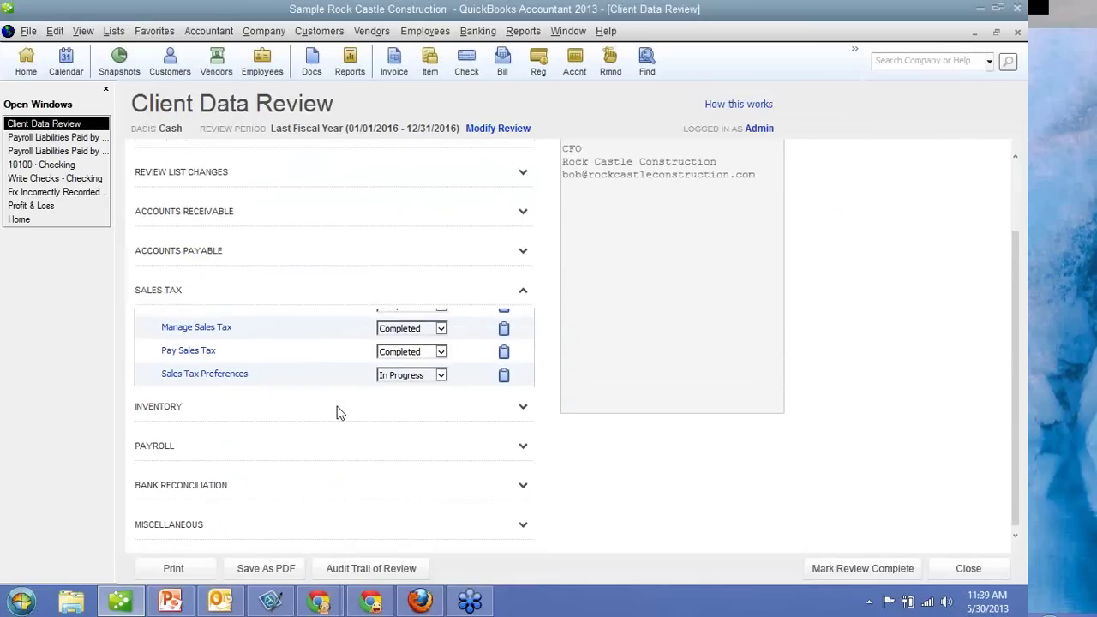
click(525, 409)
scroll(848, 420, down, 1)
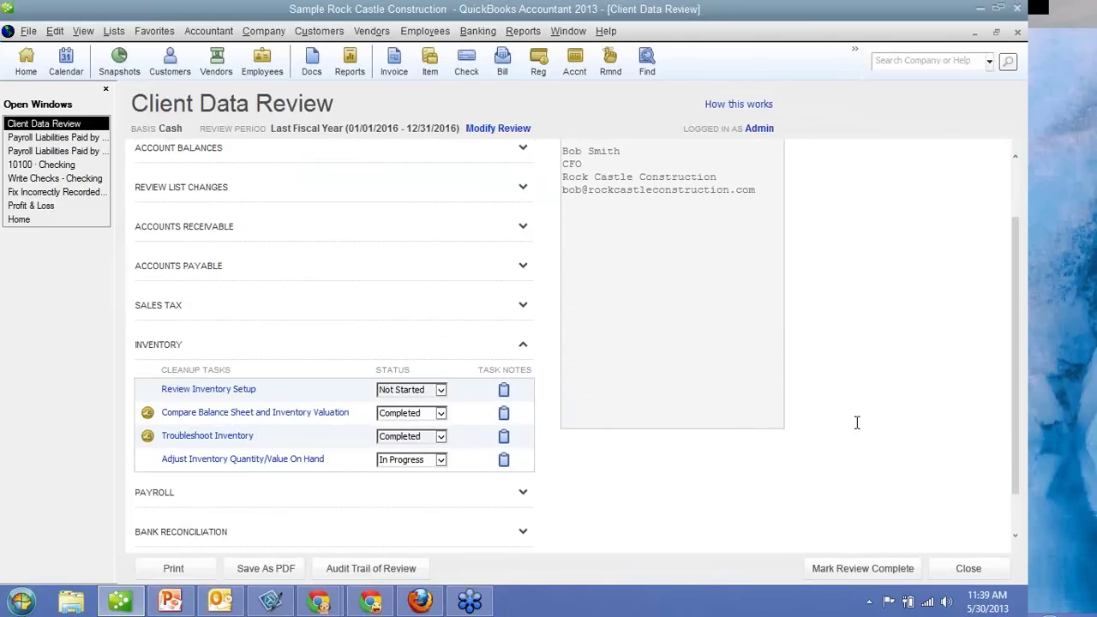
scroll(832, 374, down, 1)
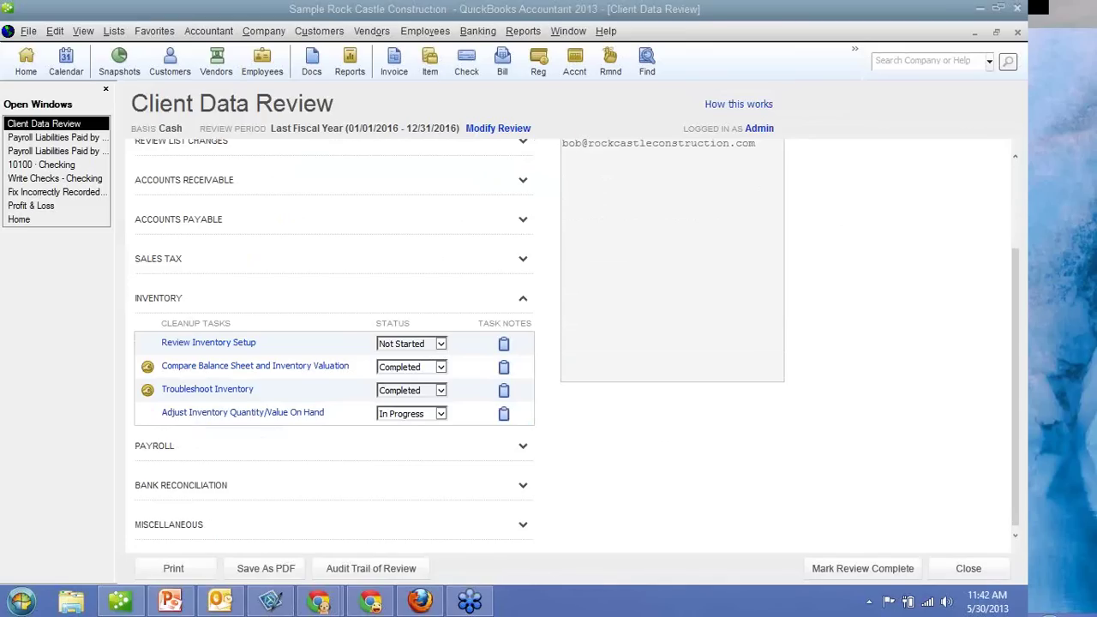
Run Fix Unapplied Customer Payments and Credits from the Accounts Receivable tasks, view its vendor entries, and return to Client Data Review.
click(527, 194)
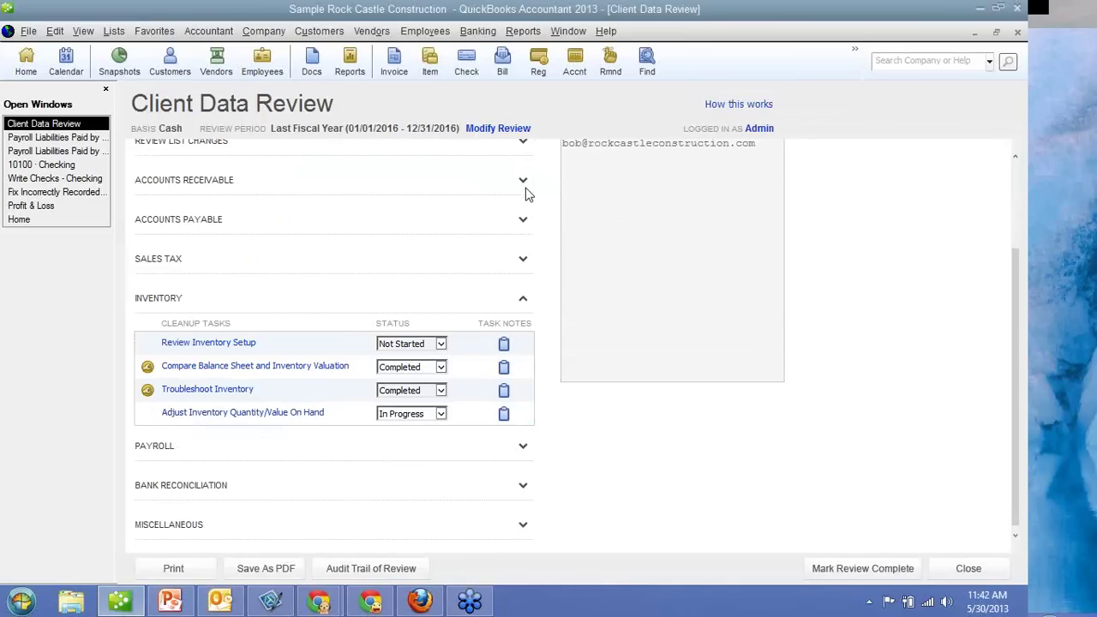
click(523, 182)
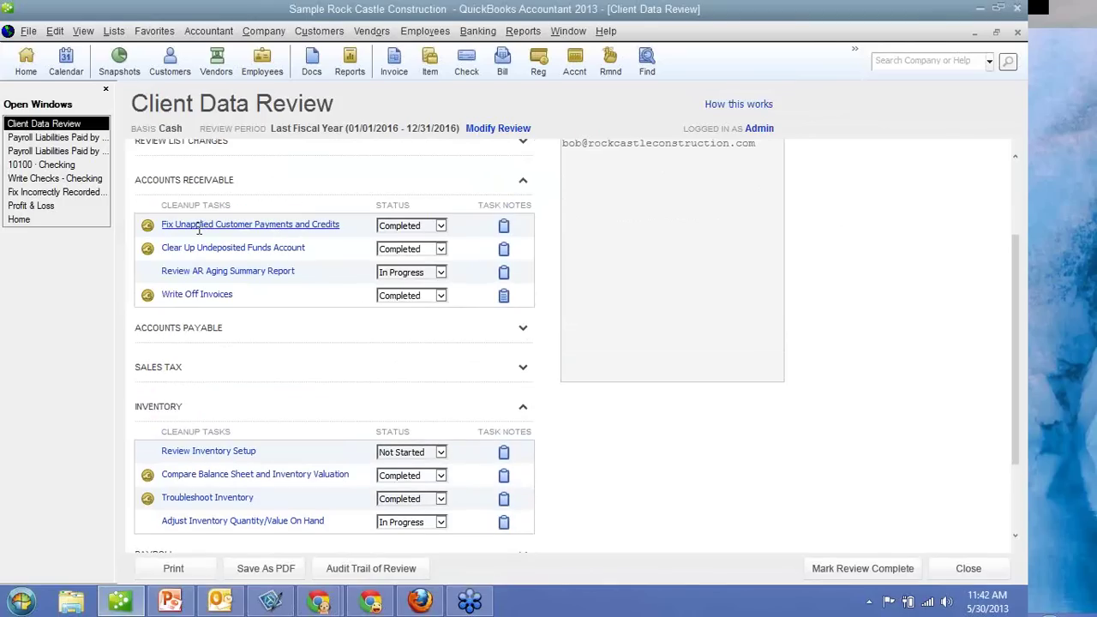
click(197, 224)
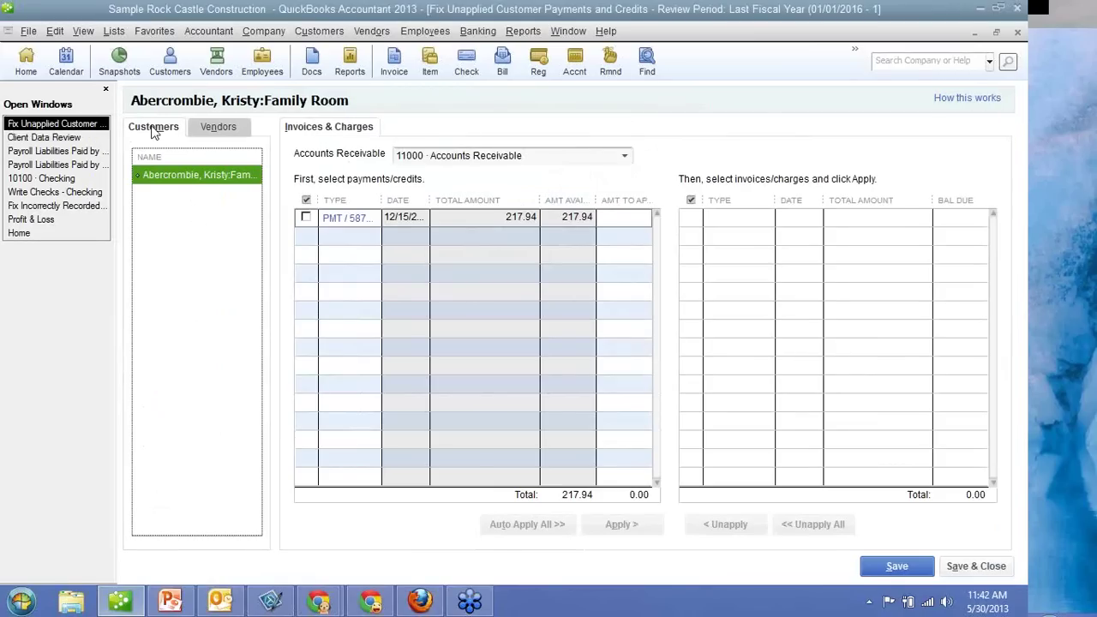
click(217, 130)
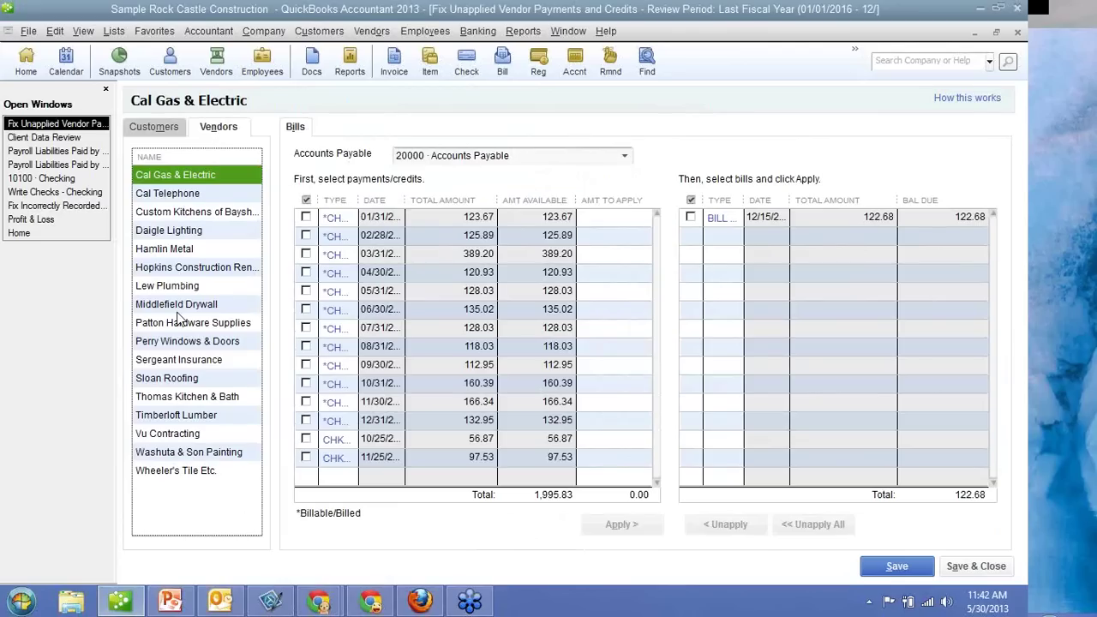
click(68, 138)
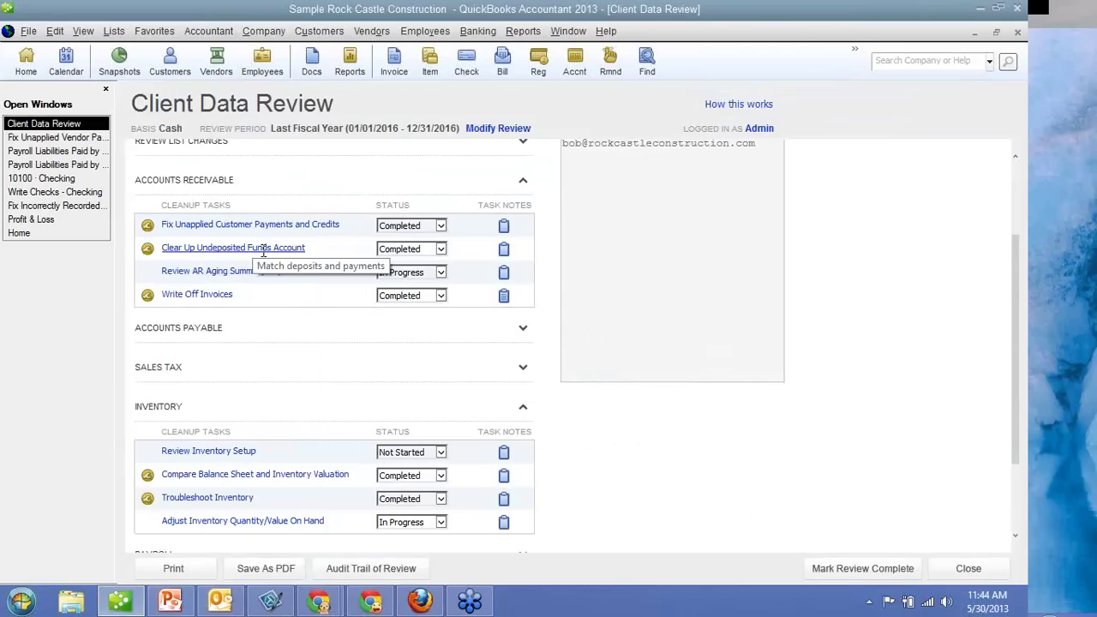
Expand the Accounts Payable cleanup tasks and run the Inventory task Compare Balance Sheet and Inventory Valuation.
scroll(263, 250, down, 1)
click(215, 269)
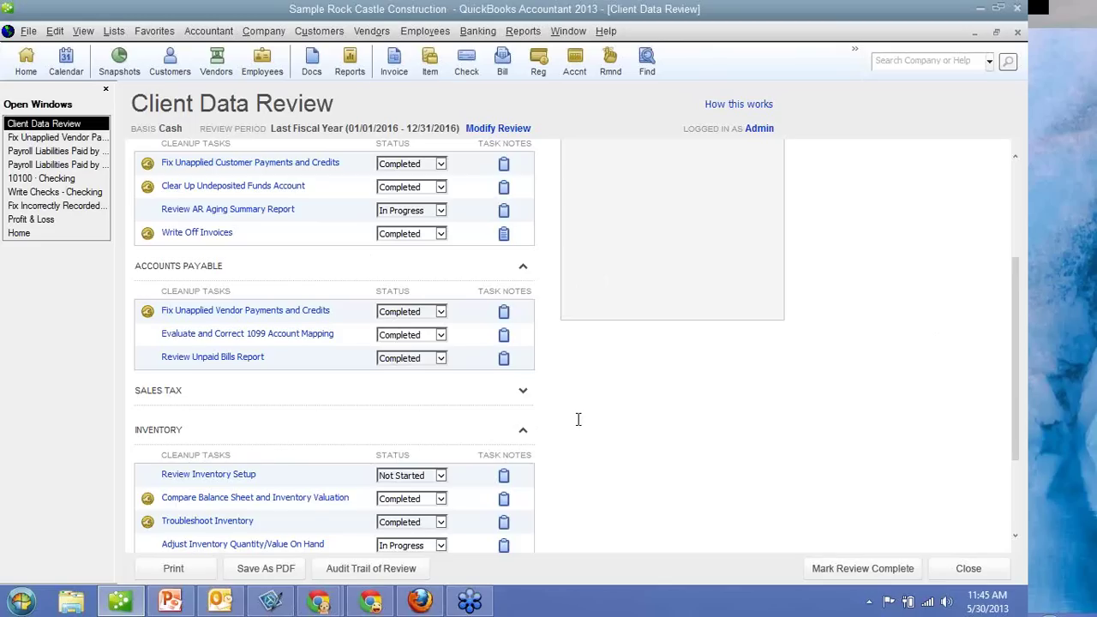
scroll(579, 419, down, 1)
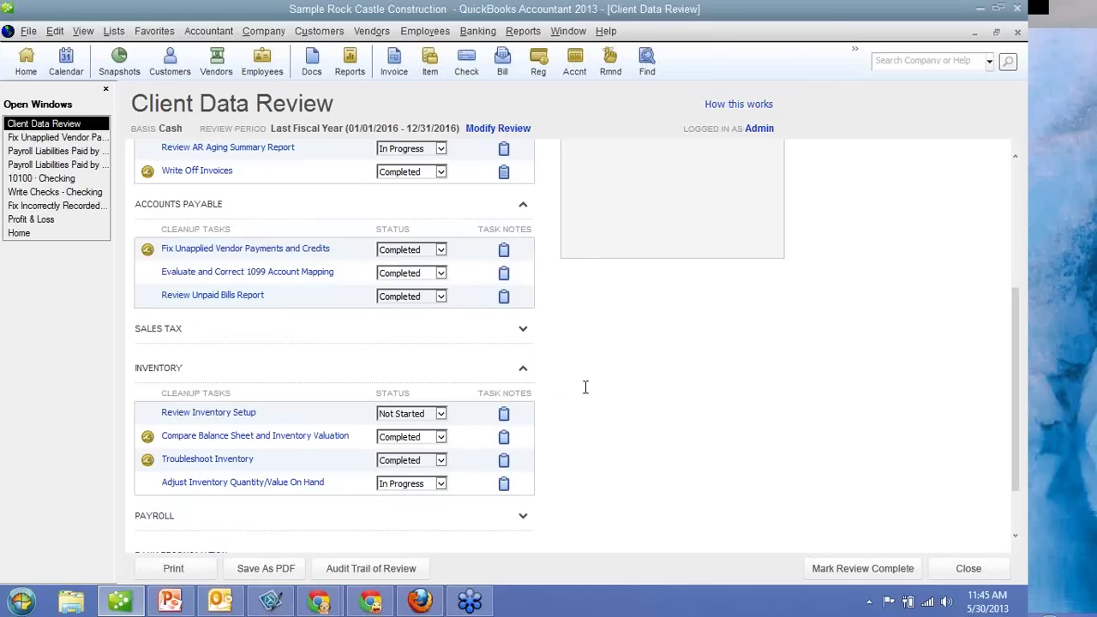
scroll(585, 387, down, 1)
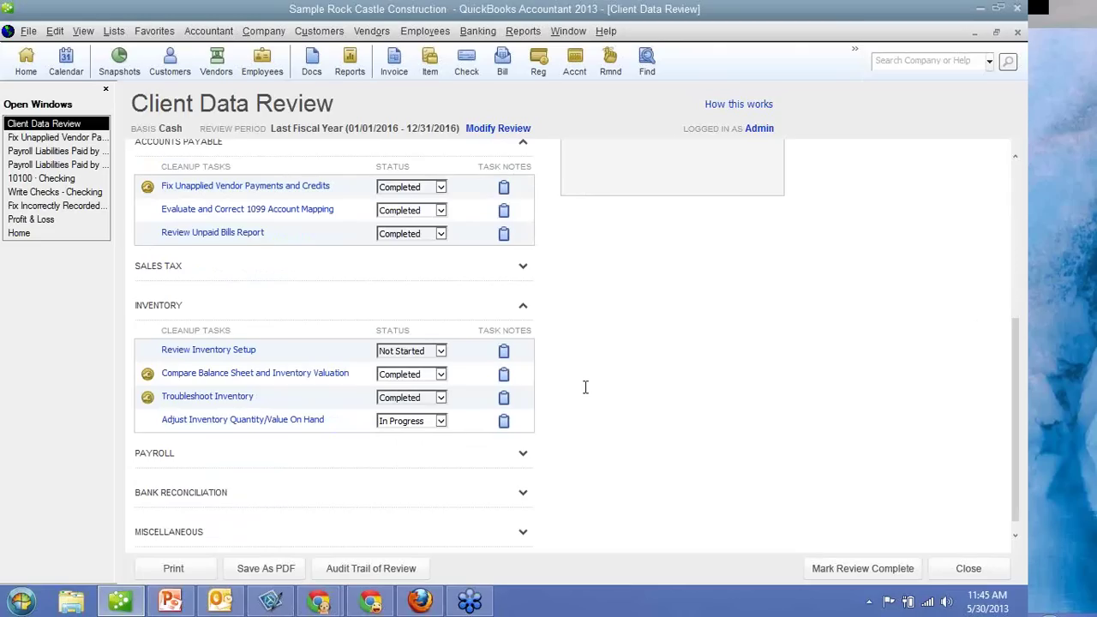
click(204, 377)
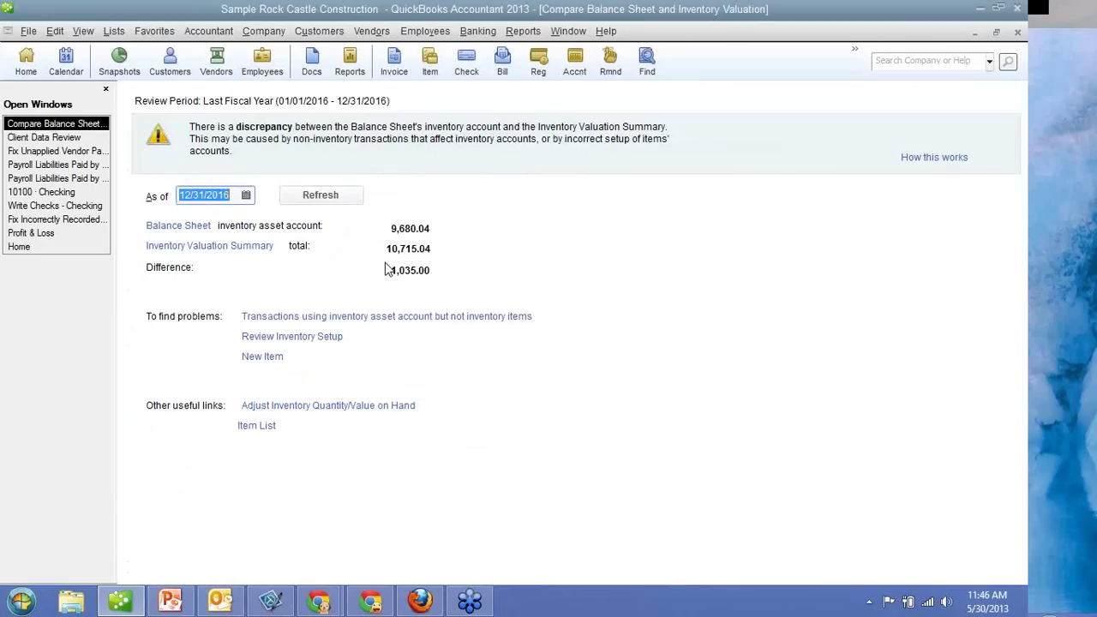
View the transactions using the inventory asset account but not inventory items, and open general journal entry 1005 from its register.
click(360, 318)
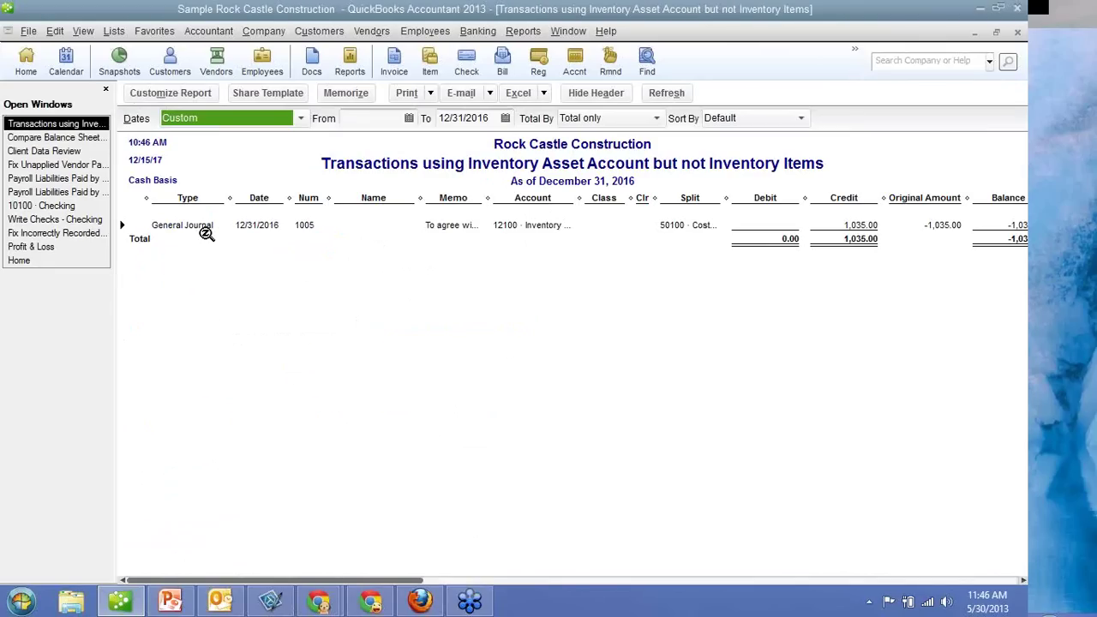
double_click(204, 227)
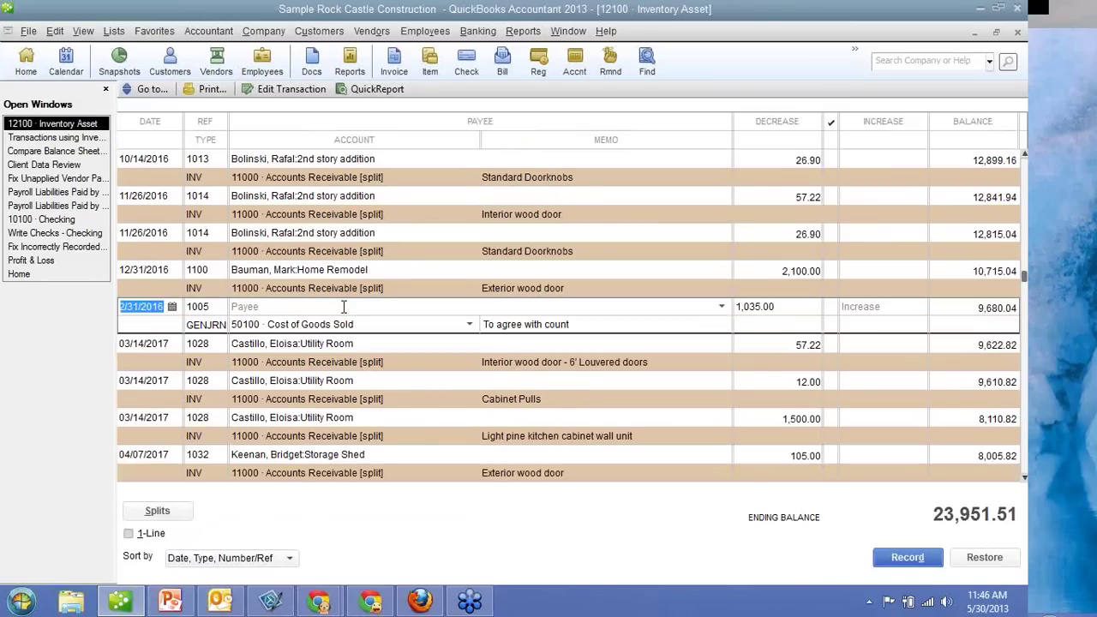
right_click(341, 319)
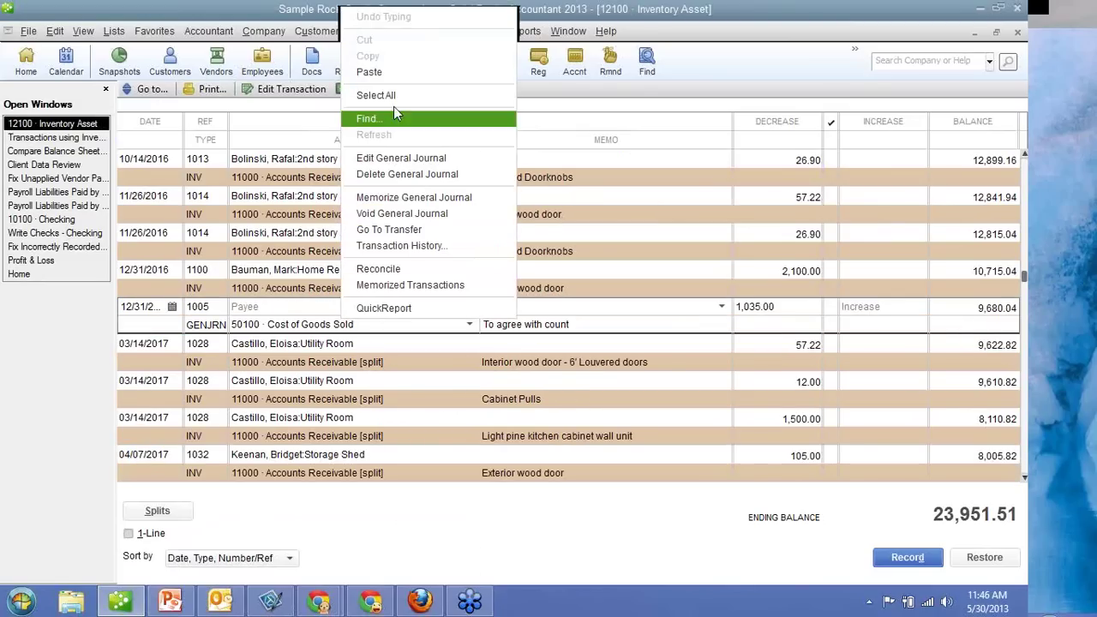
click(394, 154)
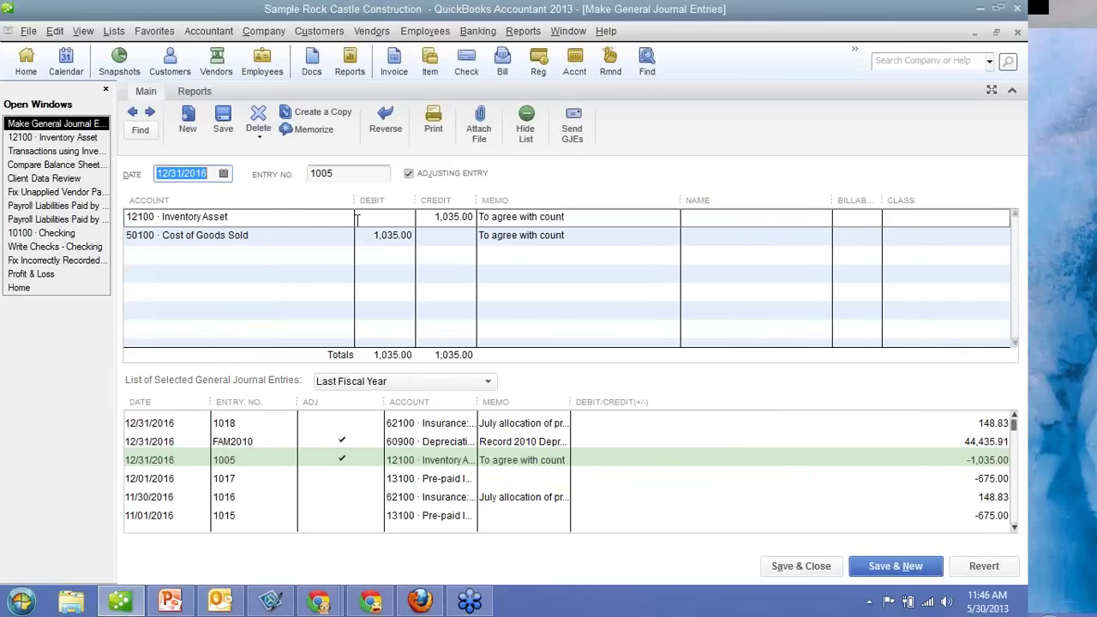
click(347, 224)
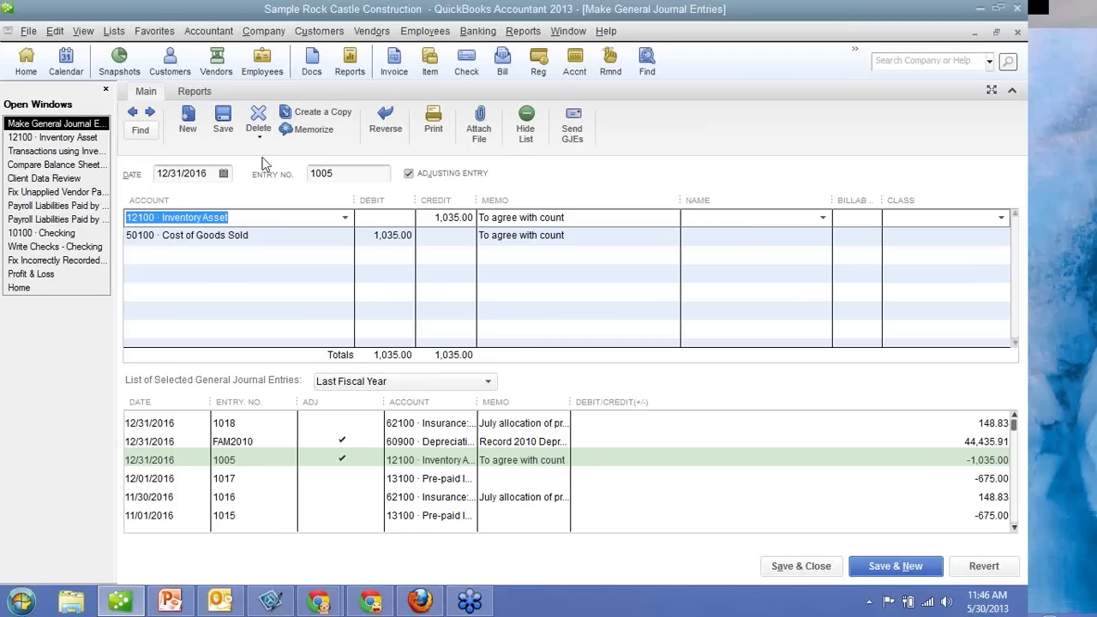
Start a new check in Write Checks and assign its first expense line to 12100 · Inventory Asset.
click(34, 248)
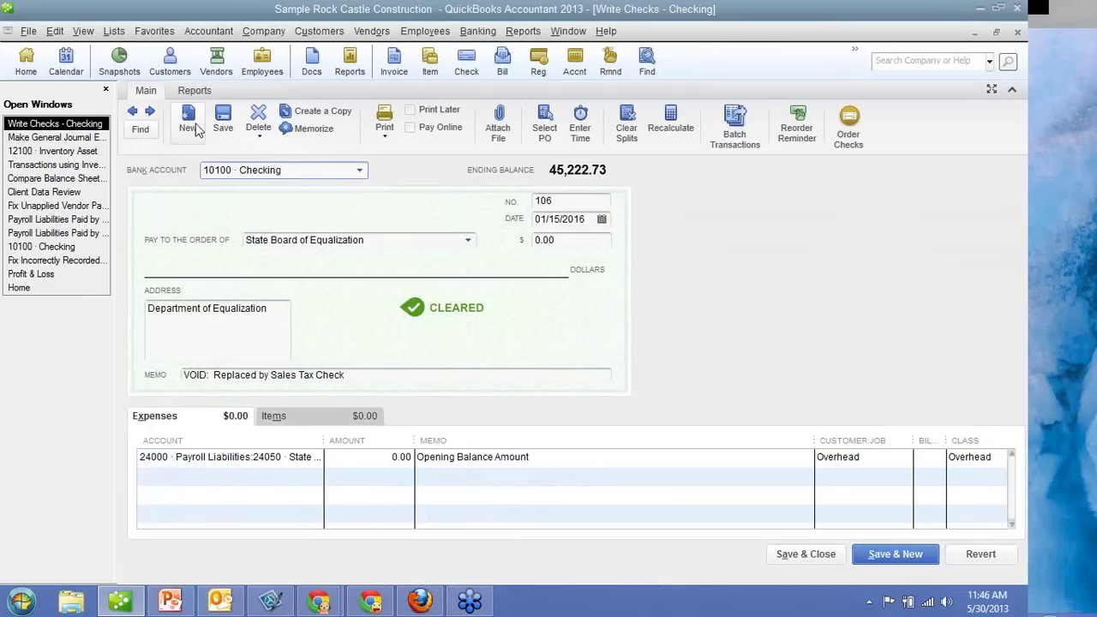
click(187, 120)
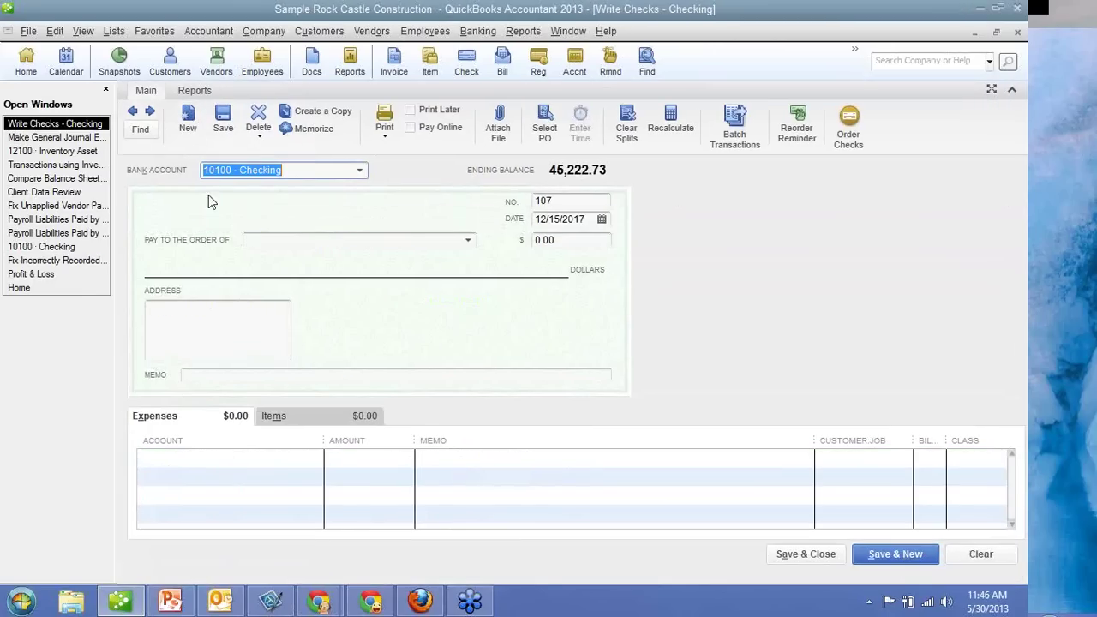
click(202, 458)
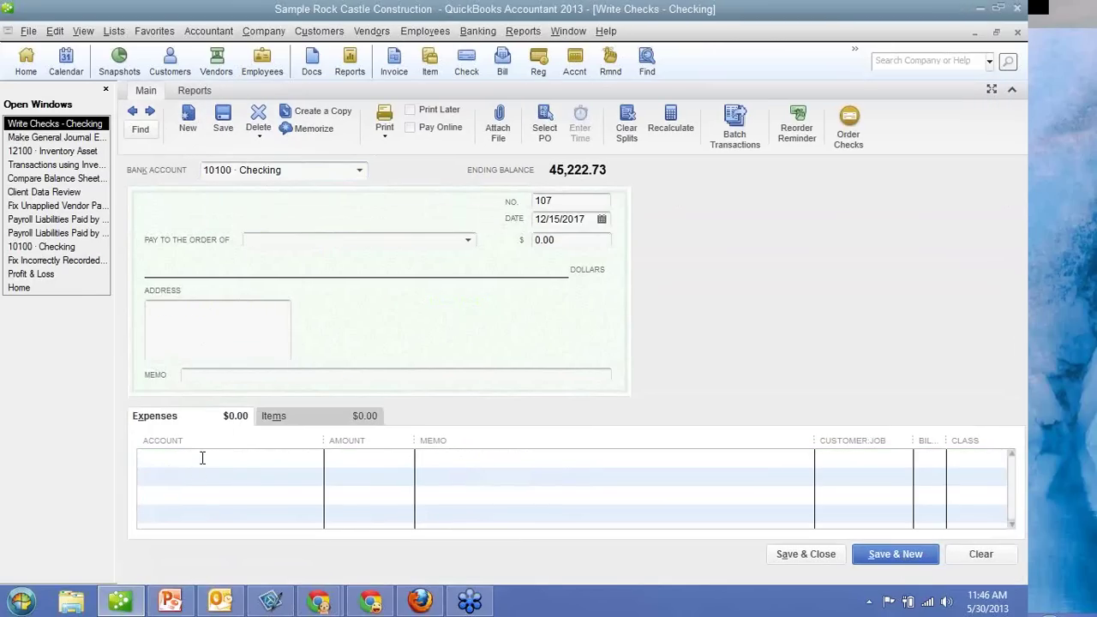
text(62100)
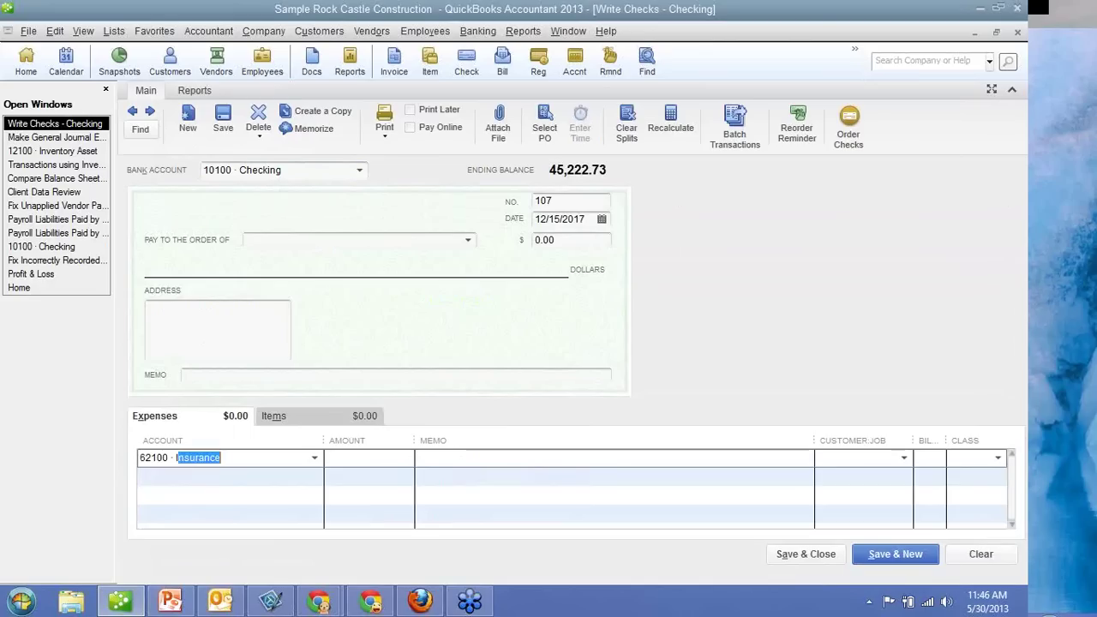
text(nventory Asset)
key(Tab)
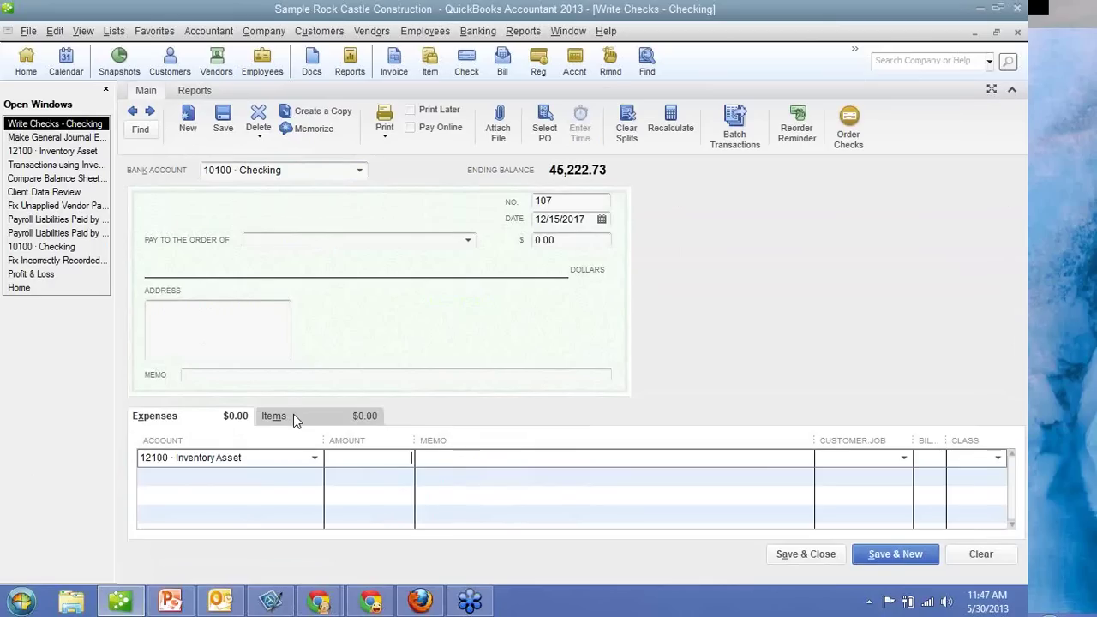
Show the Inventory Activities options on the Home page and return to Compare Balance Sheet and Inventory Valuation.
click(91, 290)
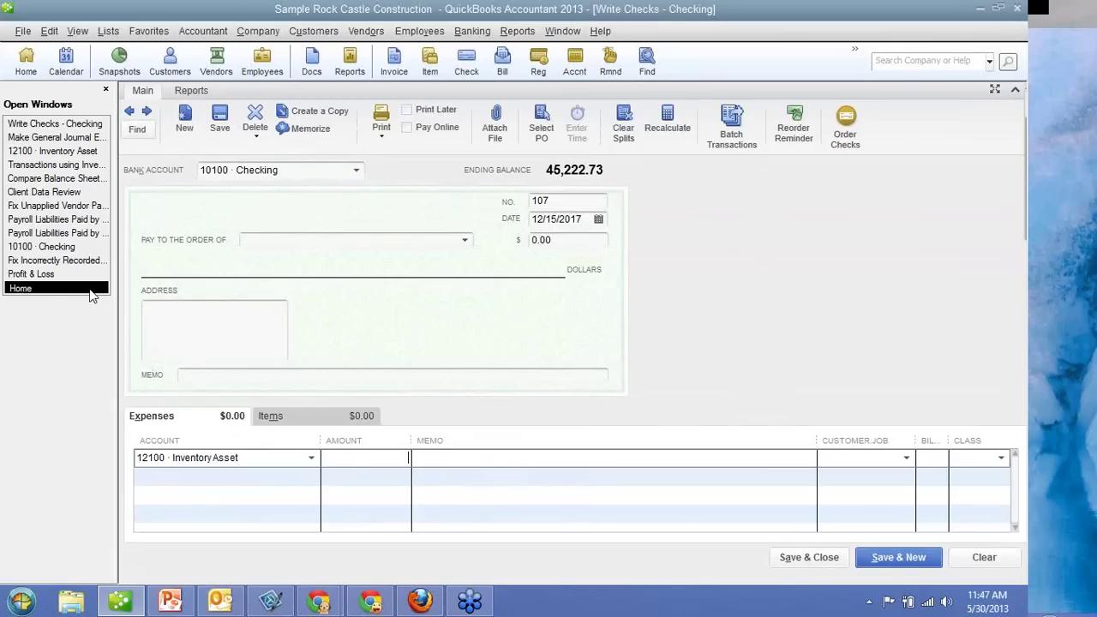
click(767, 107)
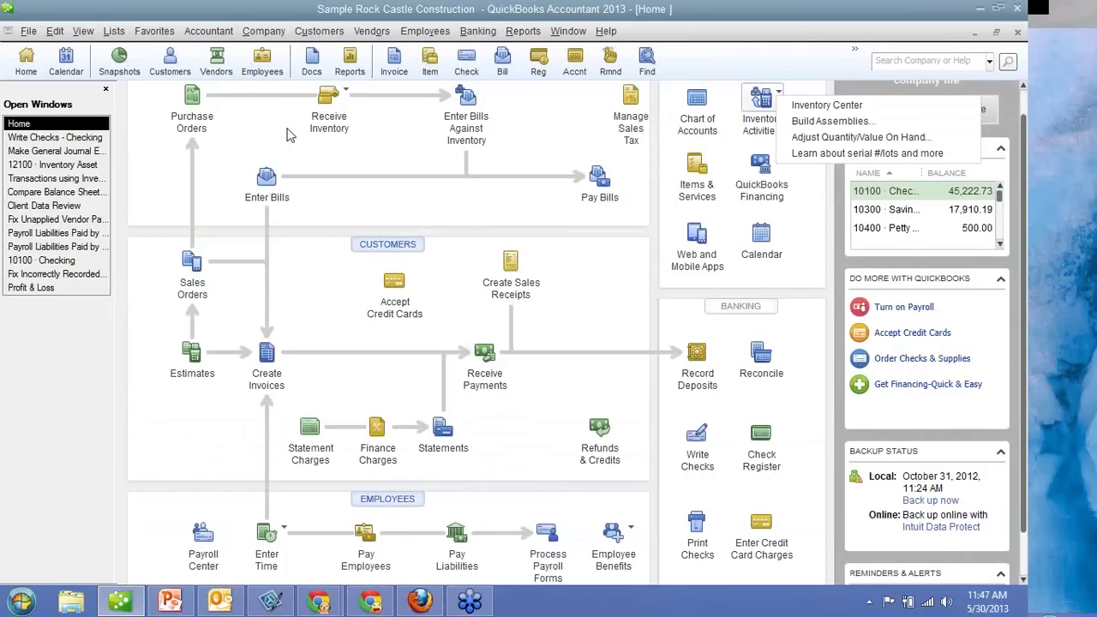
click(59, 193)
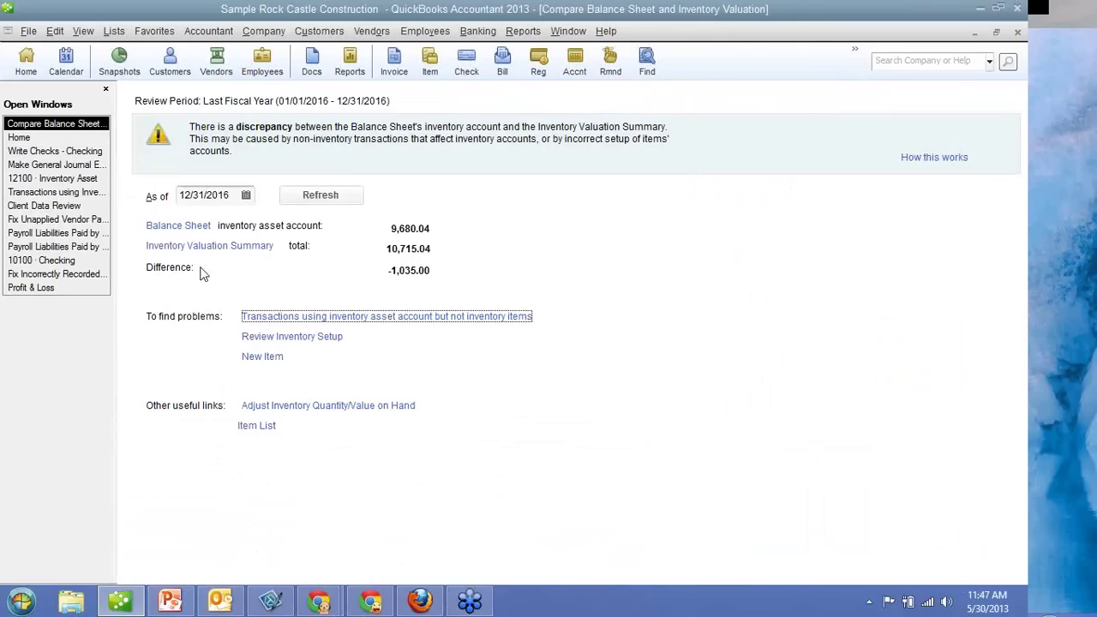
Return to Client Data Review and run Troubleshoot Inventory.
click(267, 318)
click(91, 207)
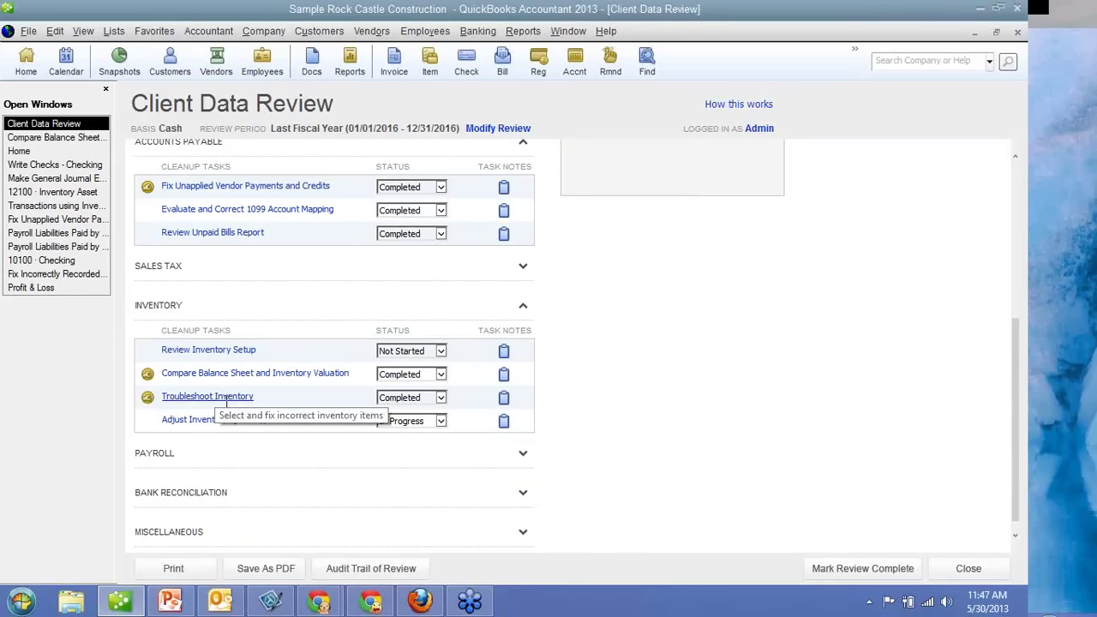
click(224, 398)
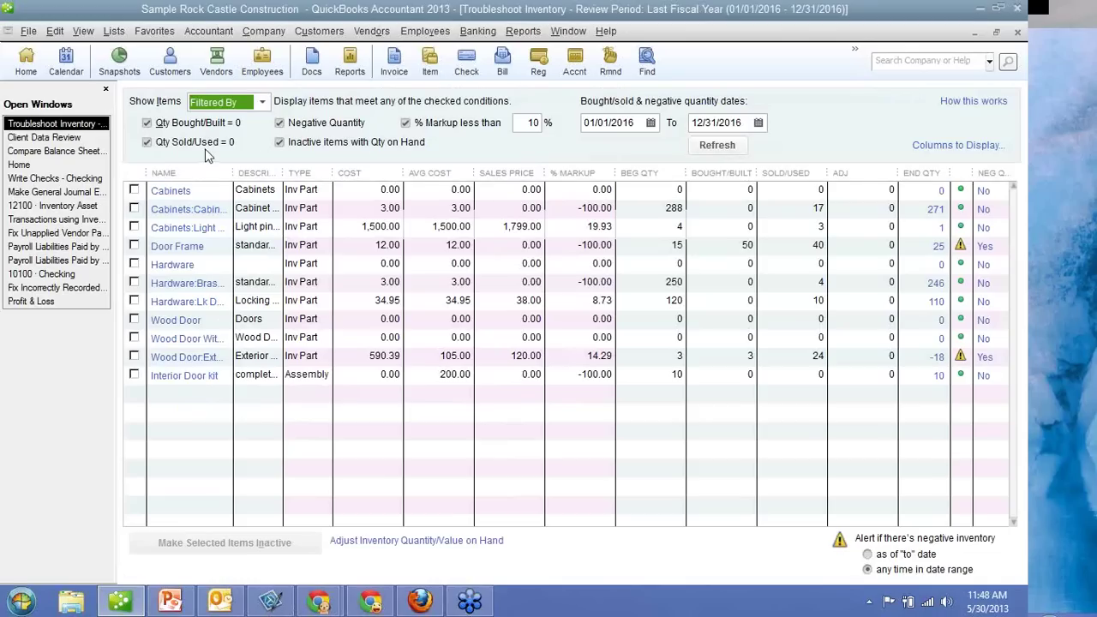
Filter the Troubleshoot Inventory list to only inactive items with quantity on hand, clearing the bought/built, sold/used, negative quantity and markup conditions.
click(280, 142)
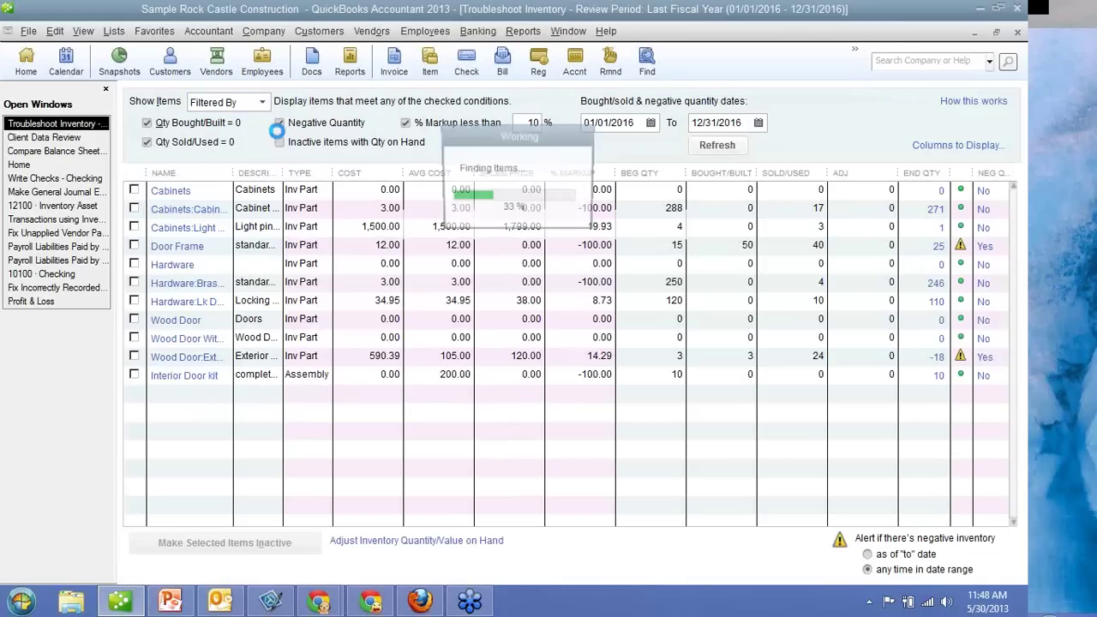
click(279, 122)
click(405, 123)
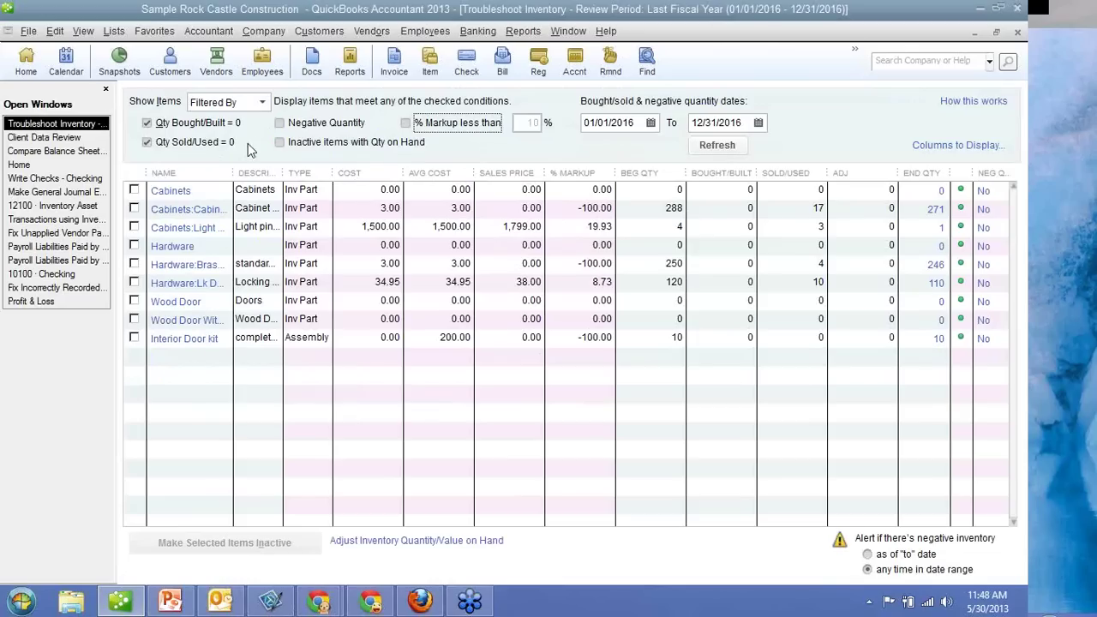
click(279, 142)
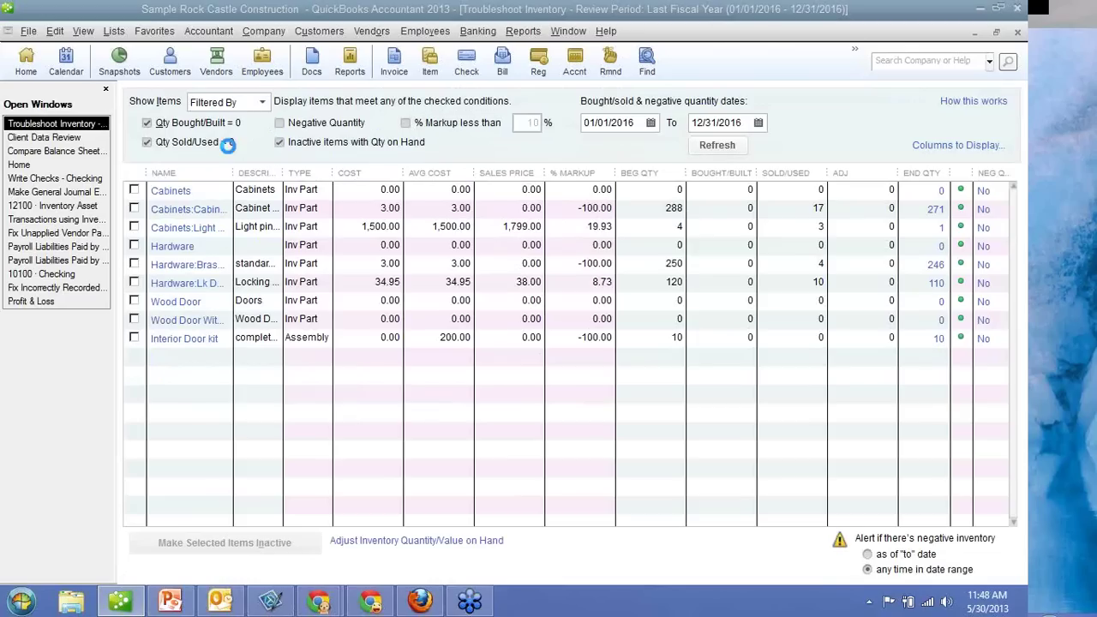
click(147, 141)
click(146, 123)
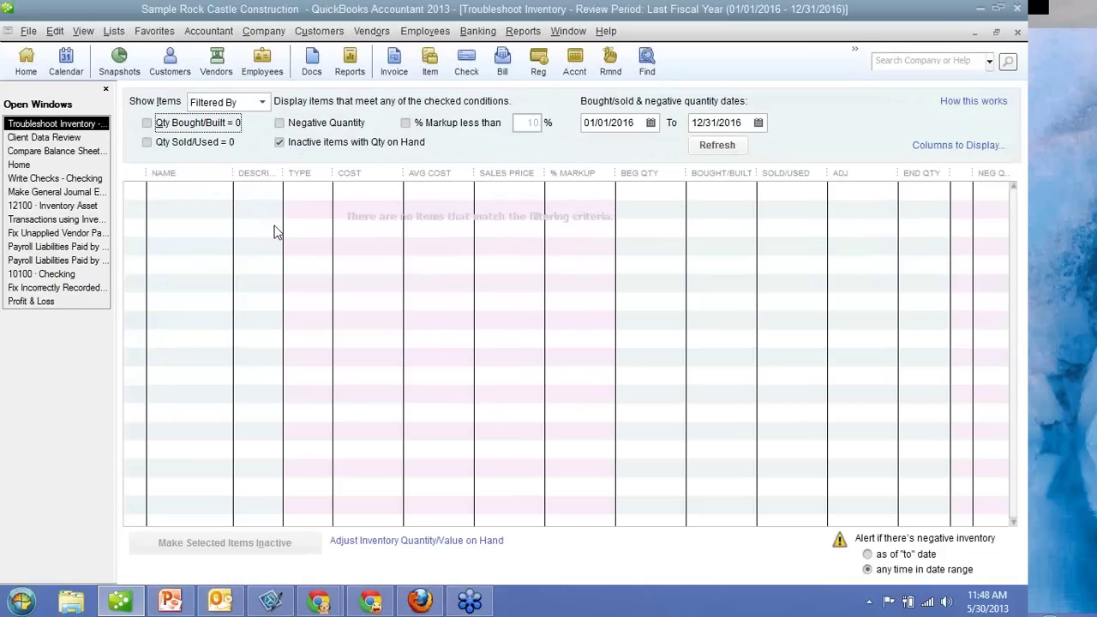
Filter the inventory list to only items with a markup below 10% and widen the Description column.
click(281, 143)
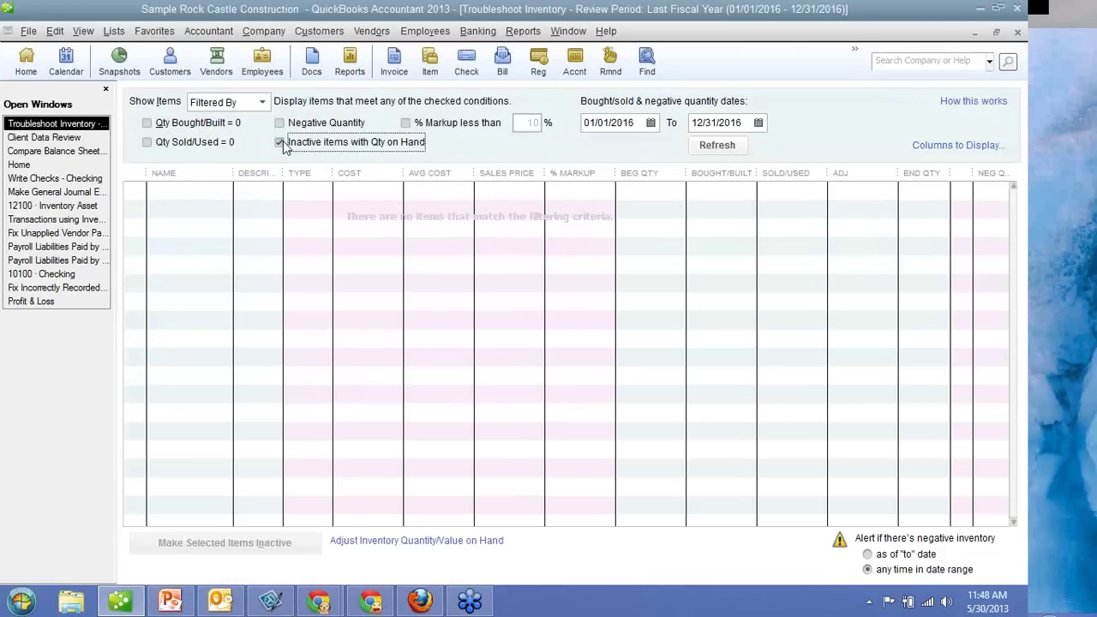
click(409, 123)
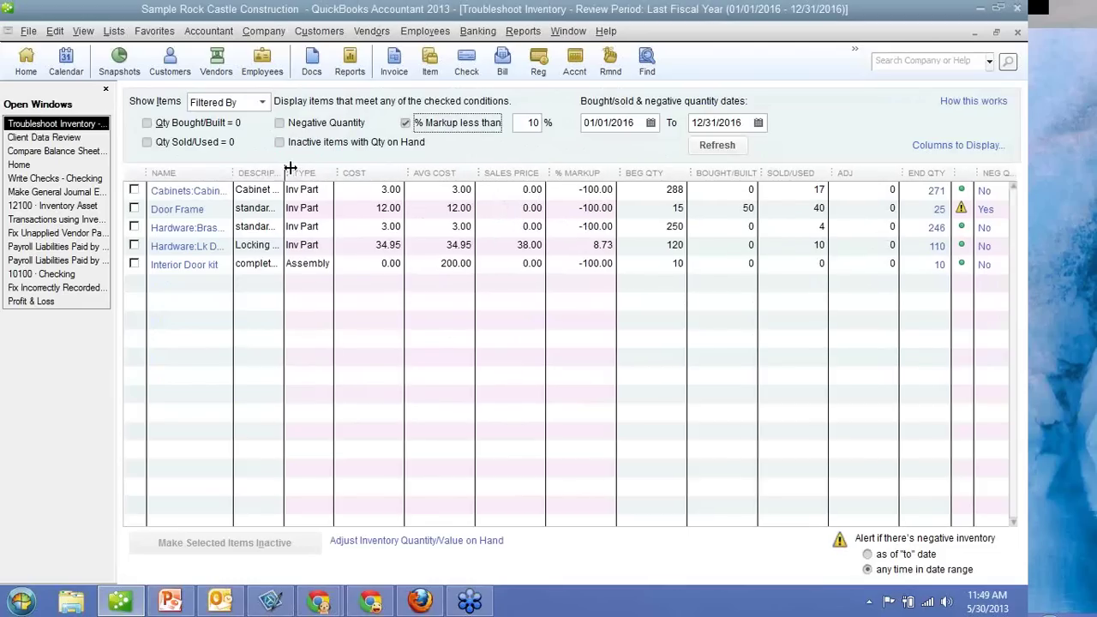
drag(291, 167, 336, 170)
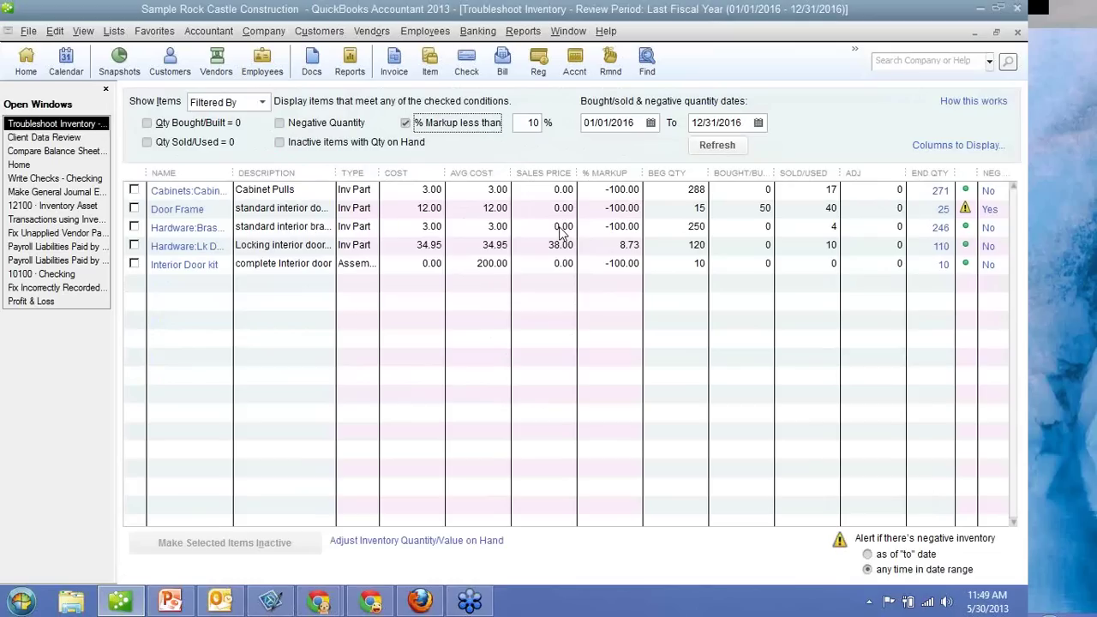
Filter the Troubleshoot Inventory list to only items with negative quantity, clearing the markup condition.
click(282, 124)
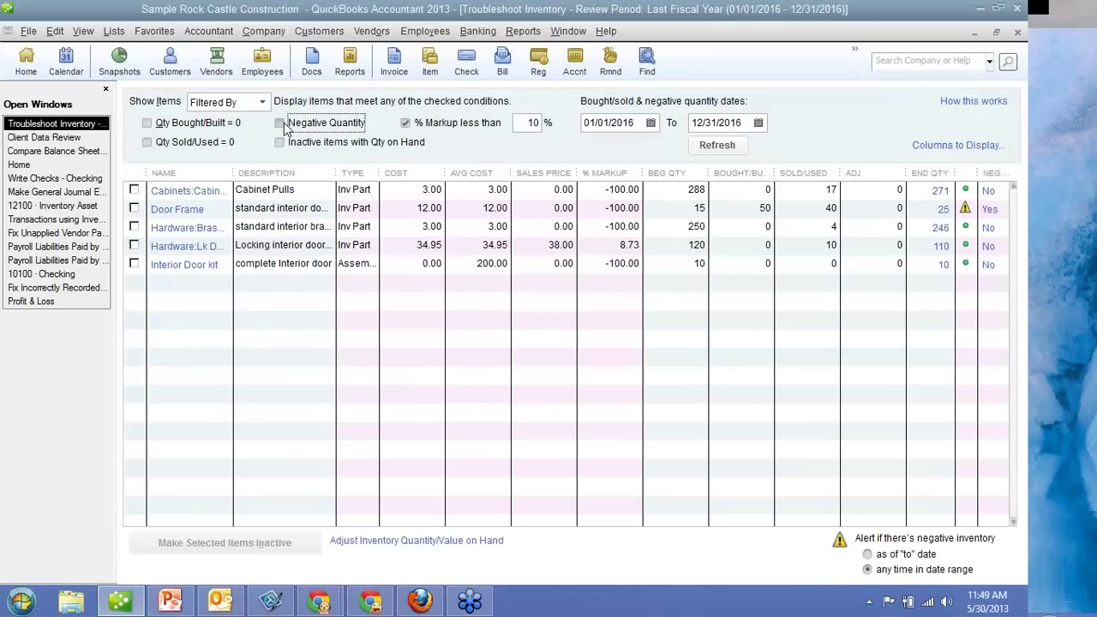
click(403, 123)
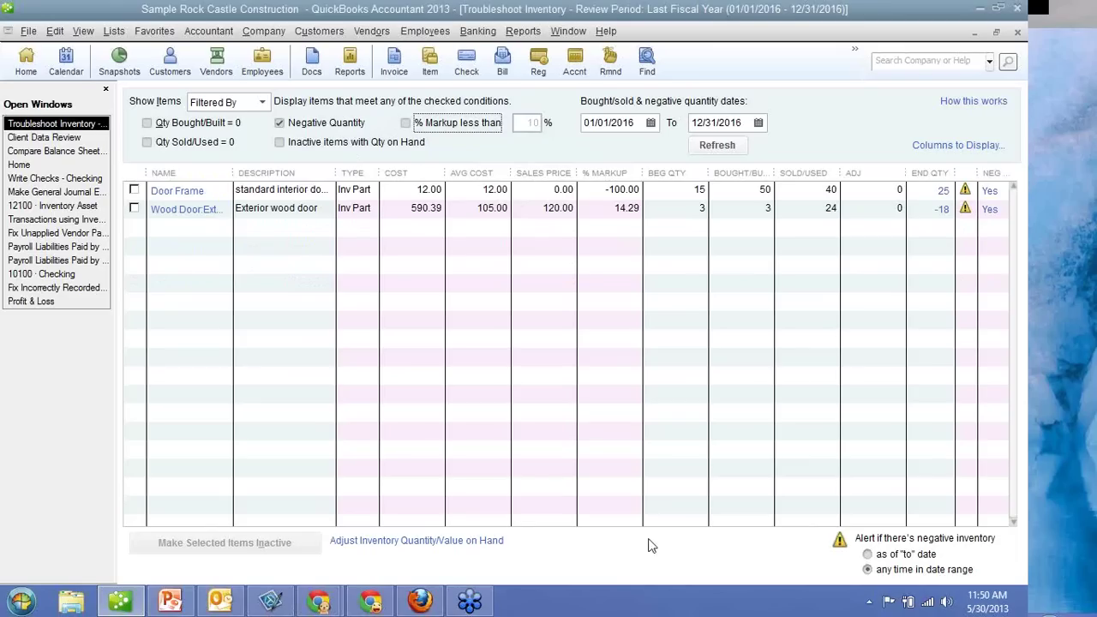
View the Door Frame item record, then go back to Troubleshoot Inventory and widen the Name column.
double_click(180, 191)
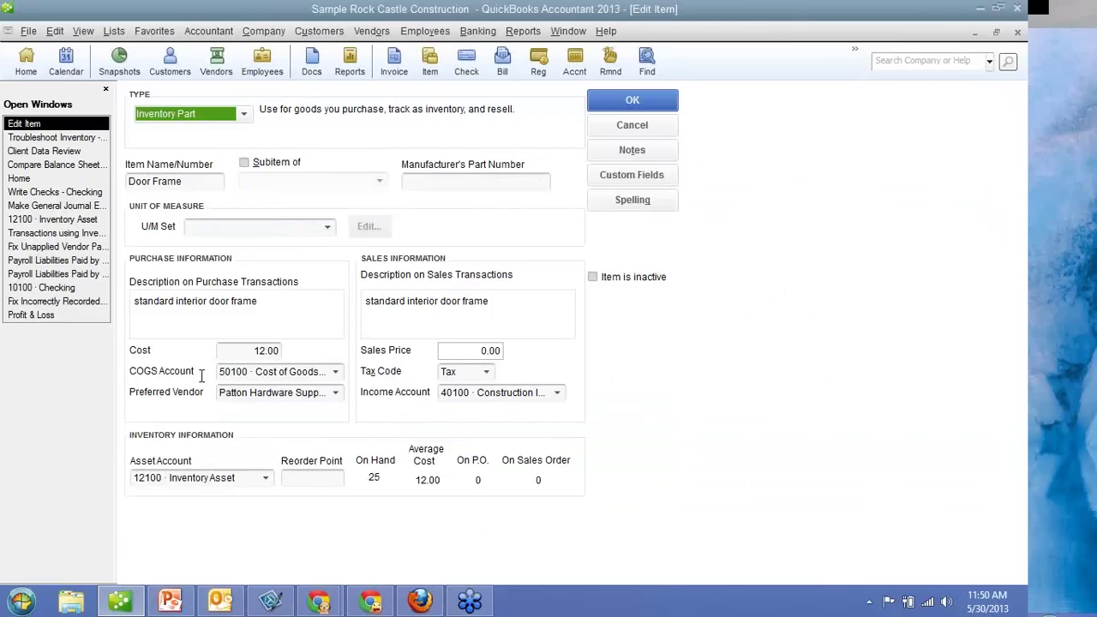
click(91, 144)
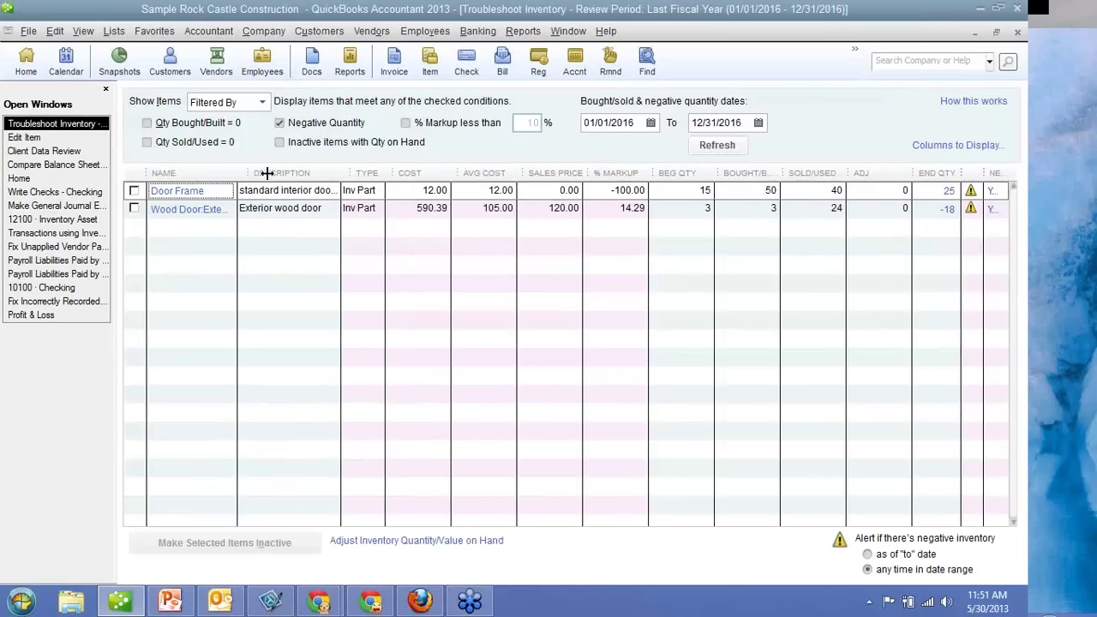
drag(267, 173, 275, 173)
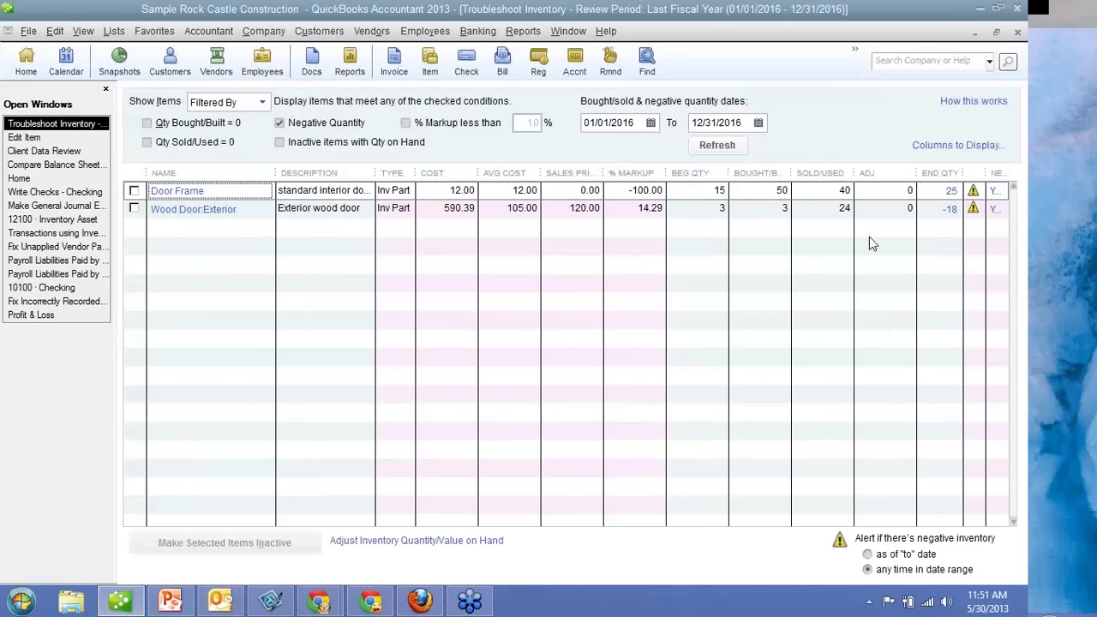
Open the Inventory Valuation Detail report from the Door Frame's ending quantity and examine its transactions.
double_click(951, 191)
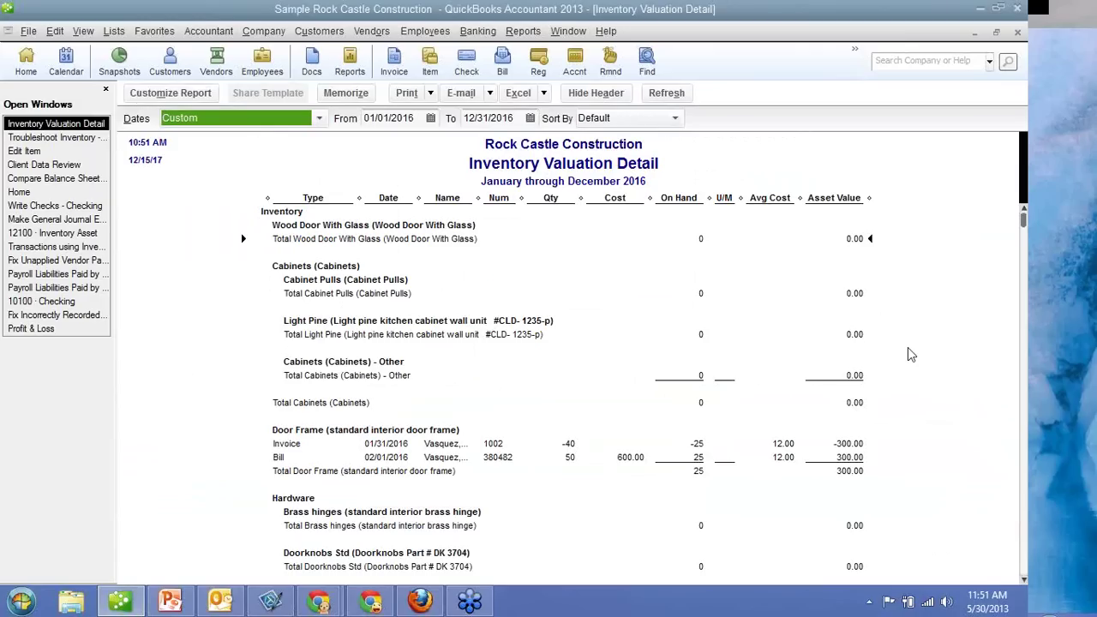
scroll(908, 353, down, 3)
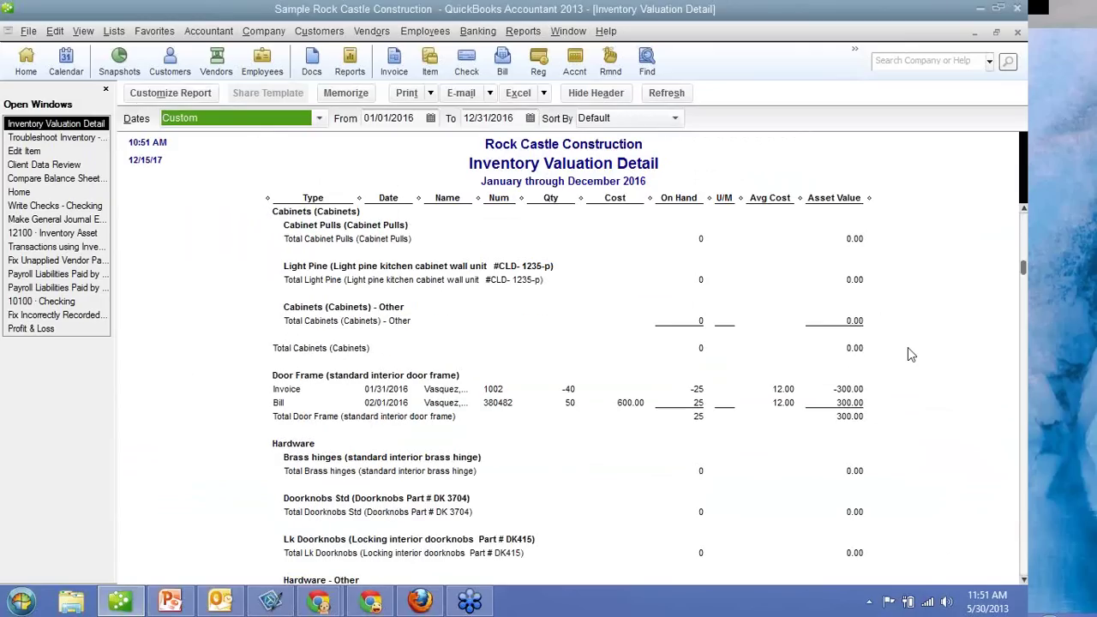
scroll(910, 354, down, 2)
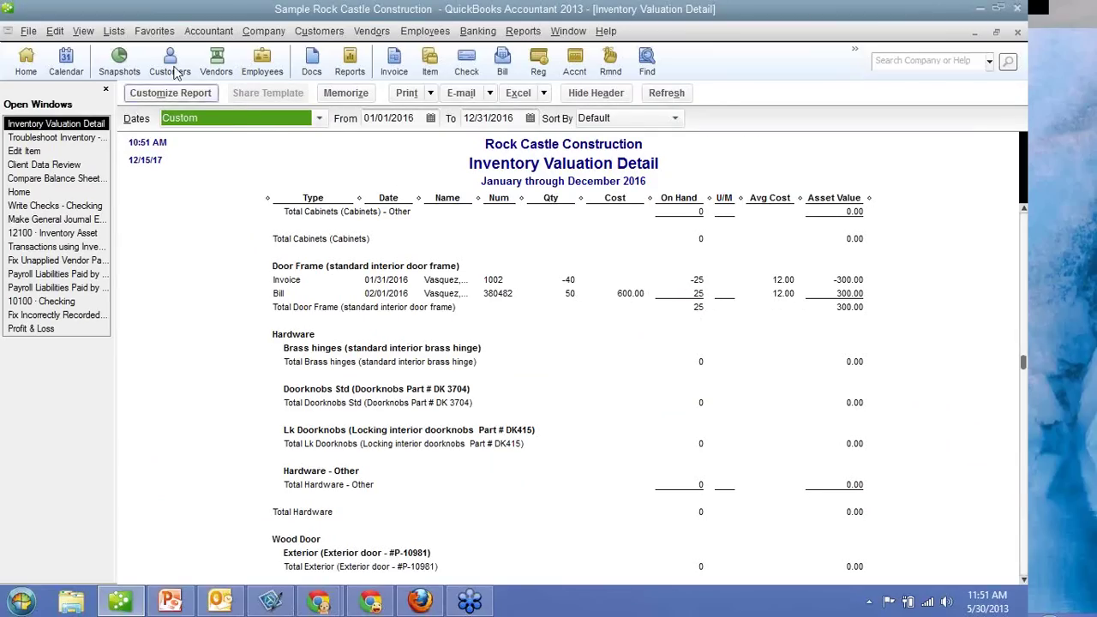
Open the Item List and run a QuickReport for the Door Frame item.
click(114, 31)
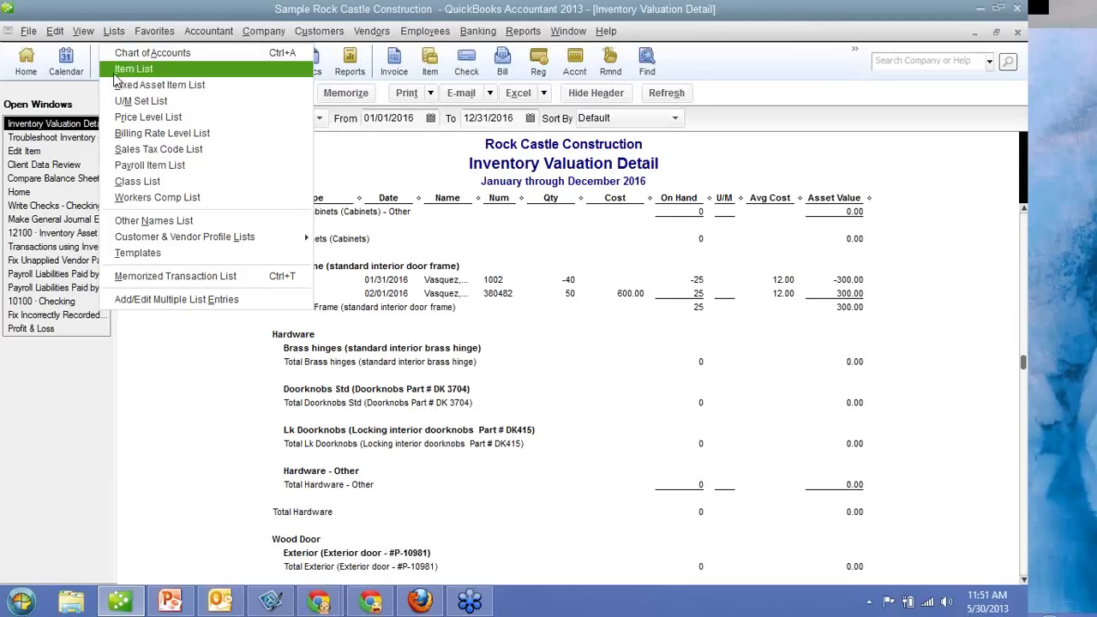
click(116, 70)
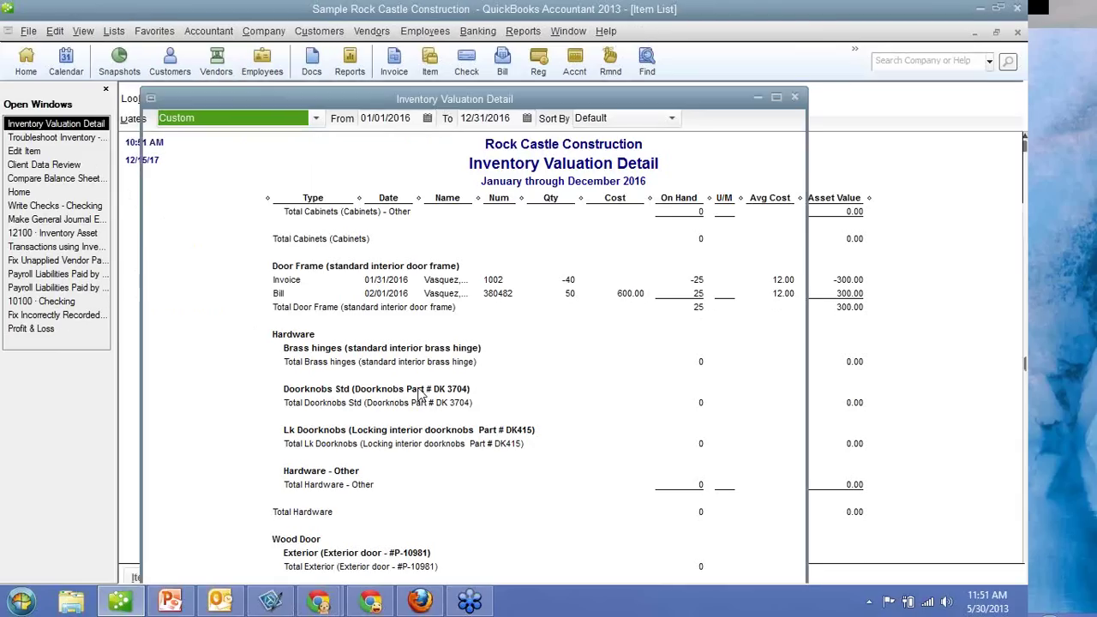
scroll(417, 392, down, 1)
scroll(418, 393, down, 1)
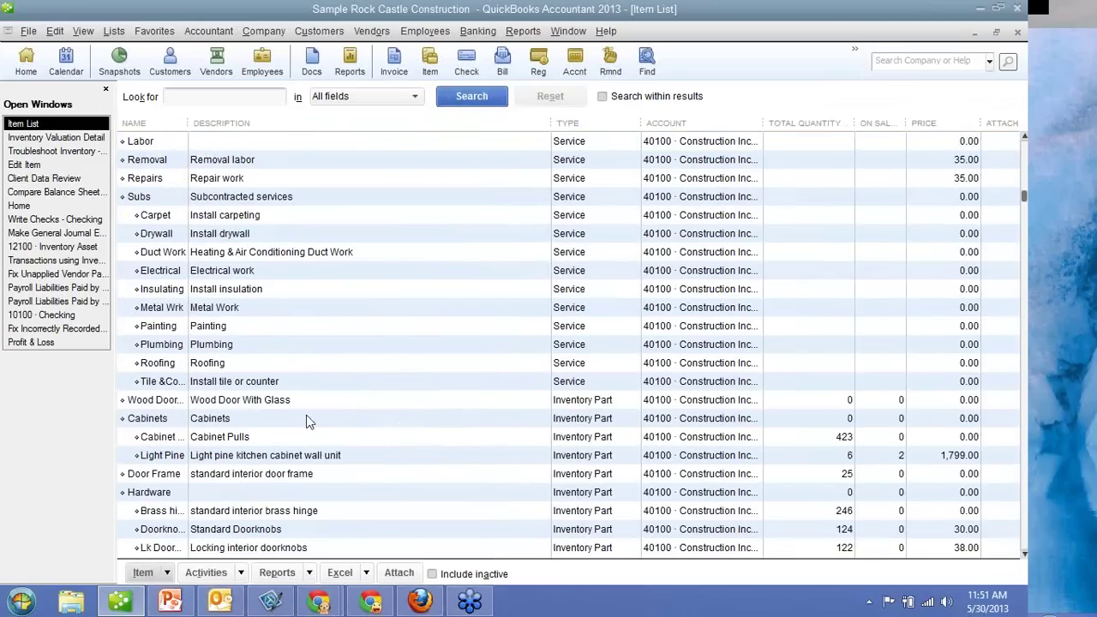
right_click(221, 482)
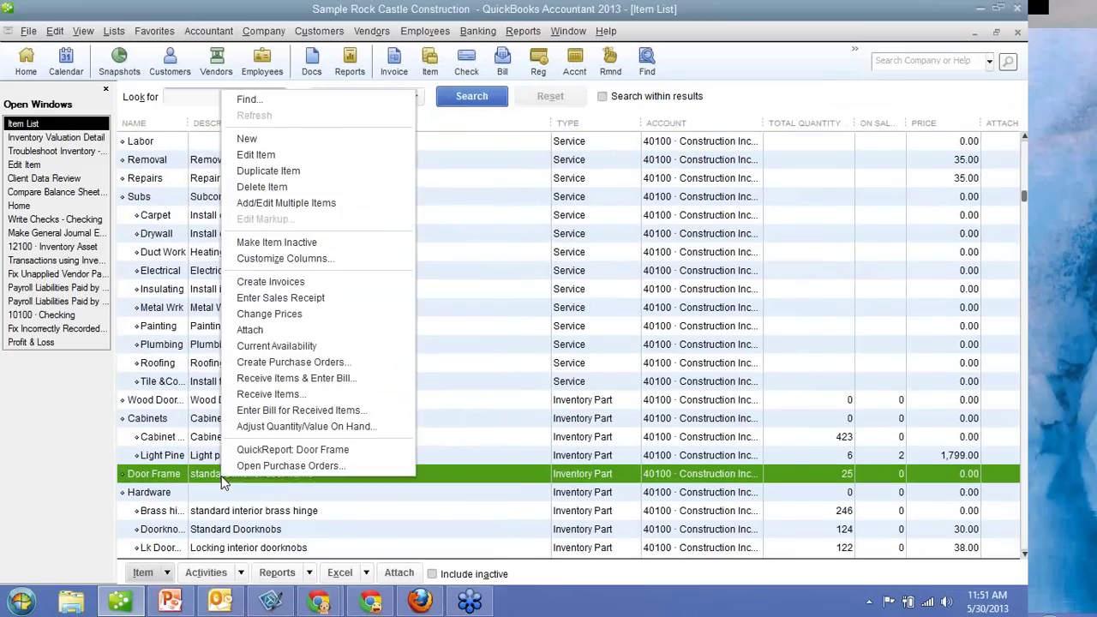
click(260, 452)
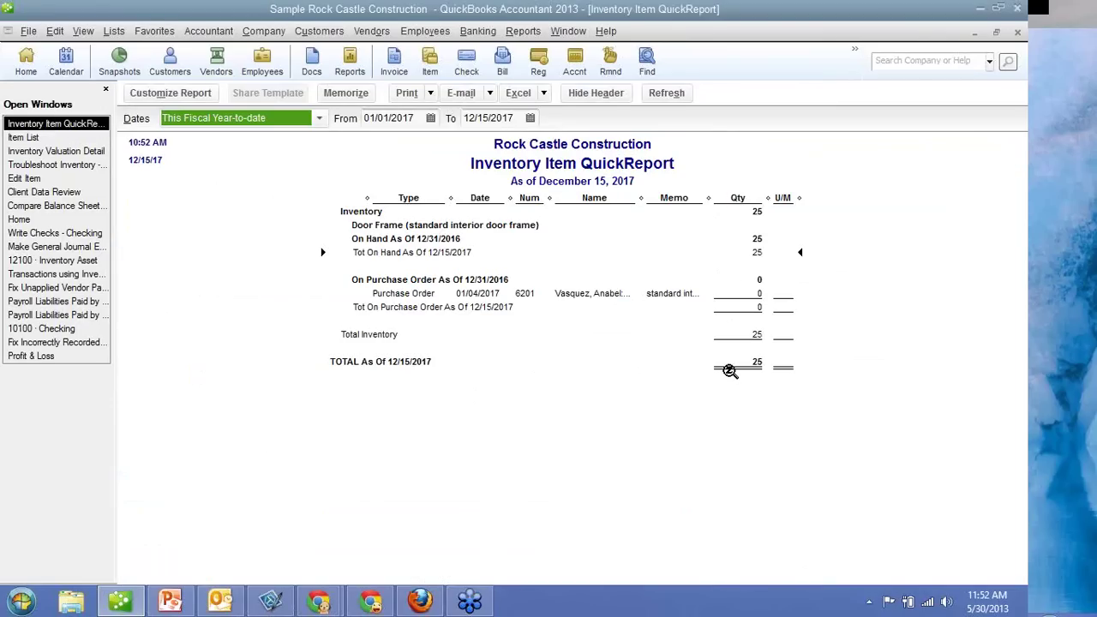
Set the Door Frame QuickReport's date range to All.
click(319, 119)
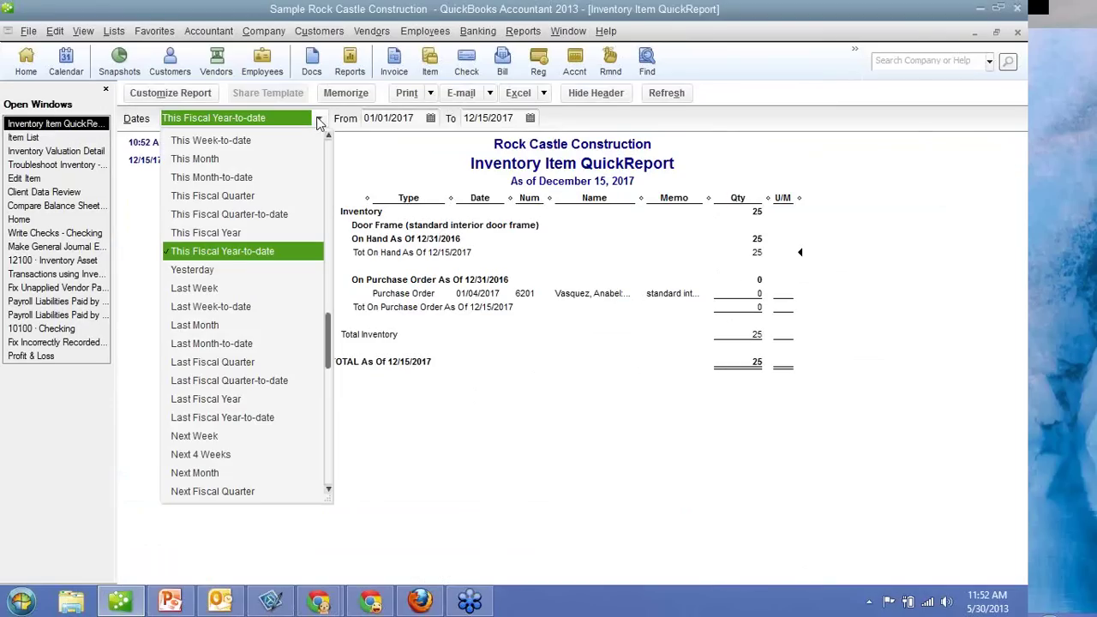
scroll(311, 151, up, 1)
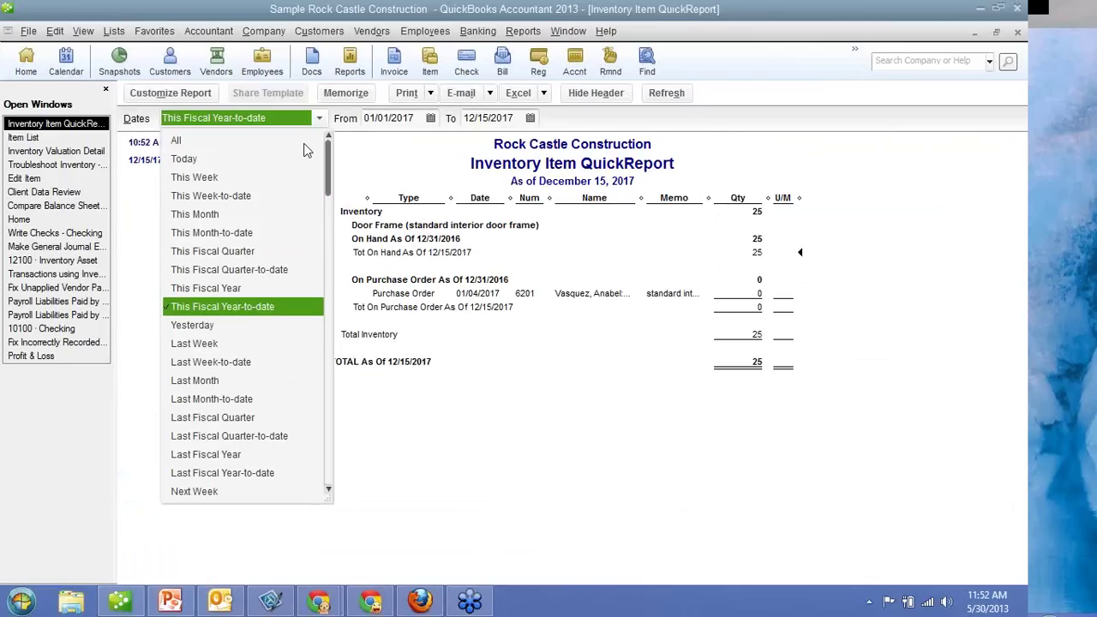
click(311, 142)
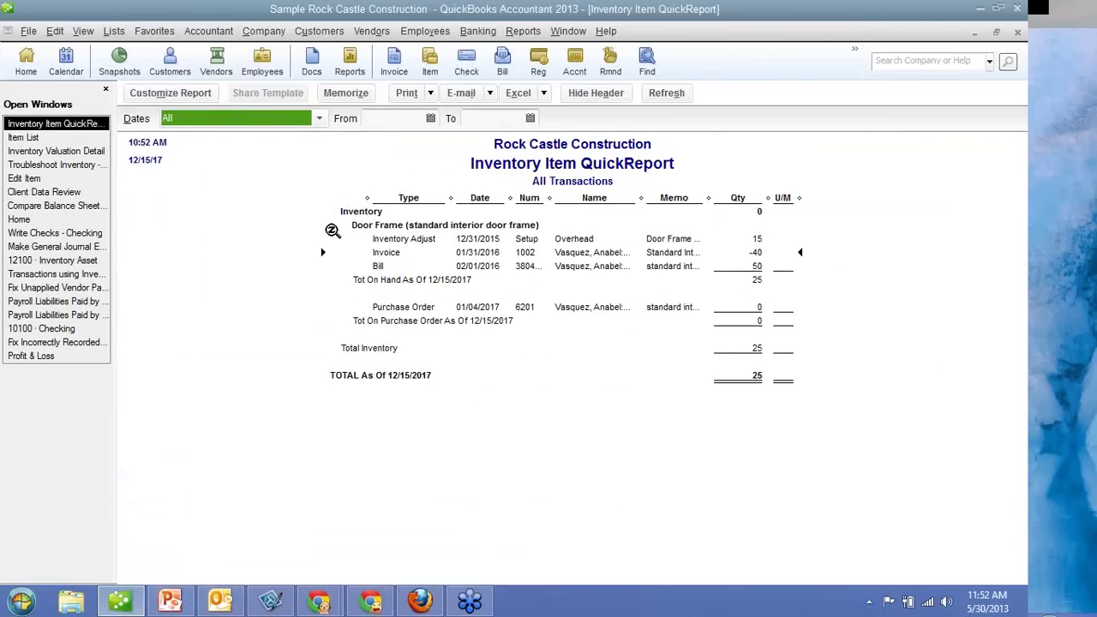
Reopen the valuation detail from the Door Frame's ending quantity in Troubleshoot Inventory, and return to its QuickReport.
click(91, 166)
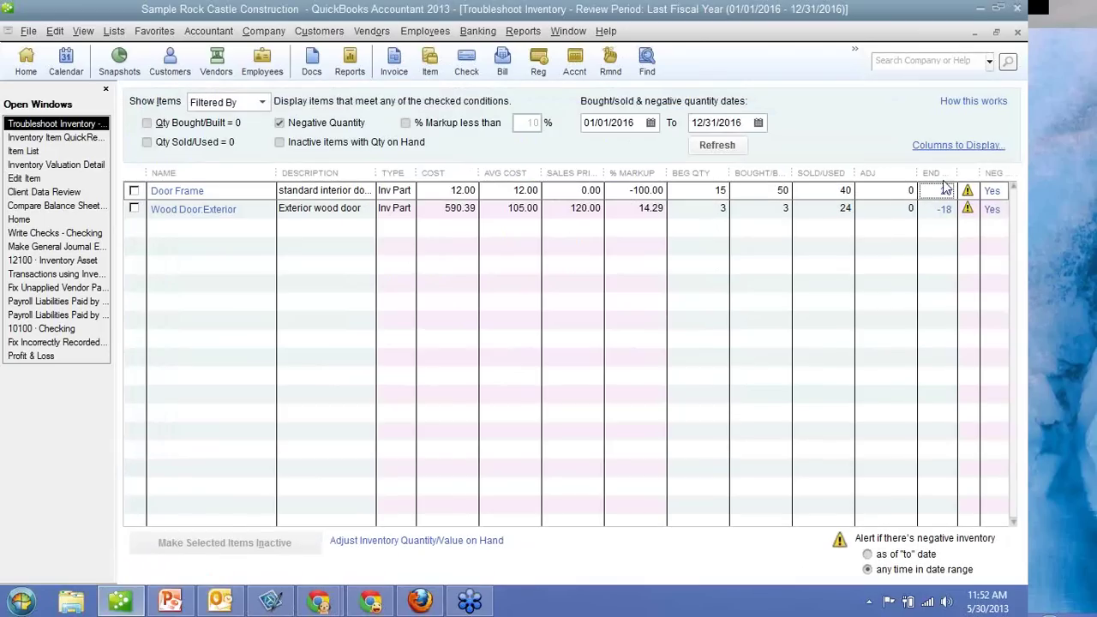
double_click(941, 191)
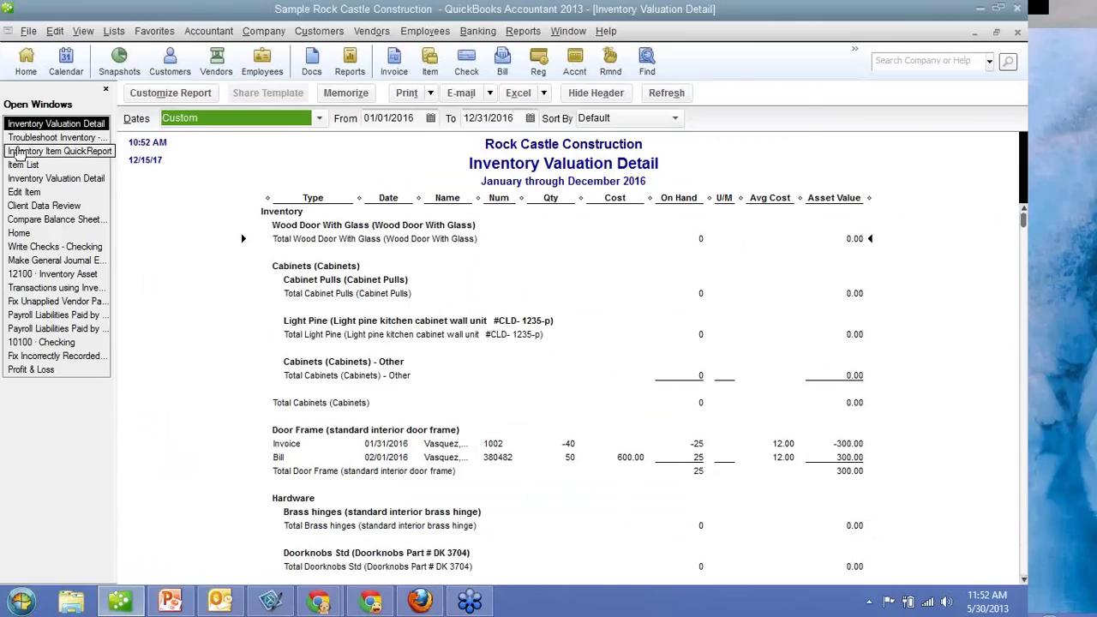
click(18, 151)
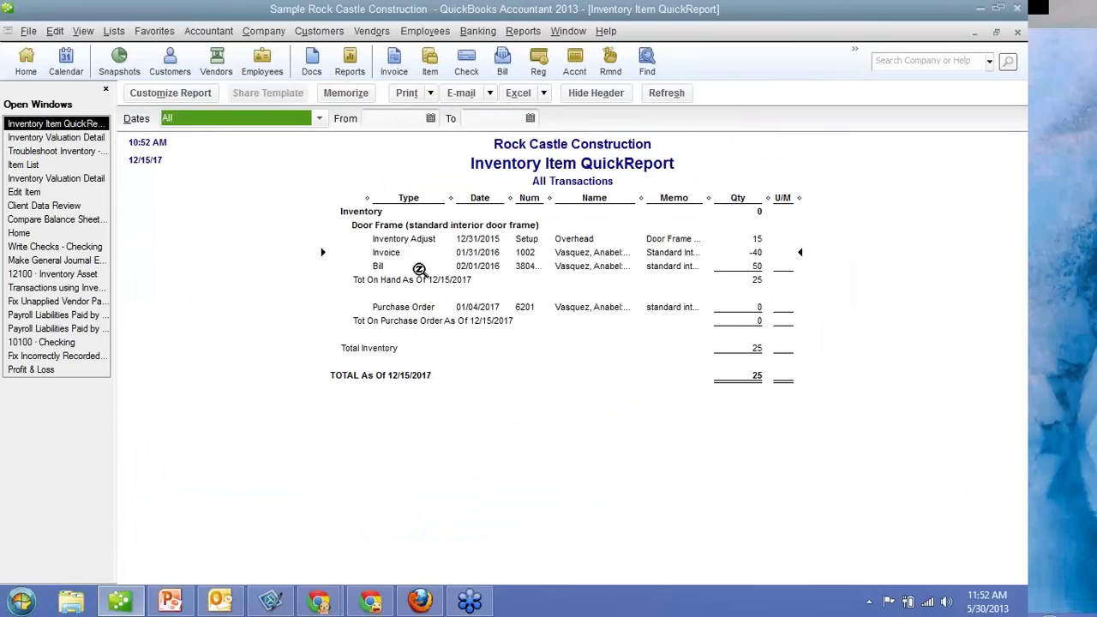
Change the date of the Door Frame bill to 01/31/2016 and save it, accepting the change to linked transactions.
click(484, 268)
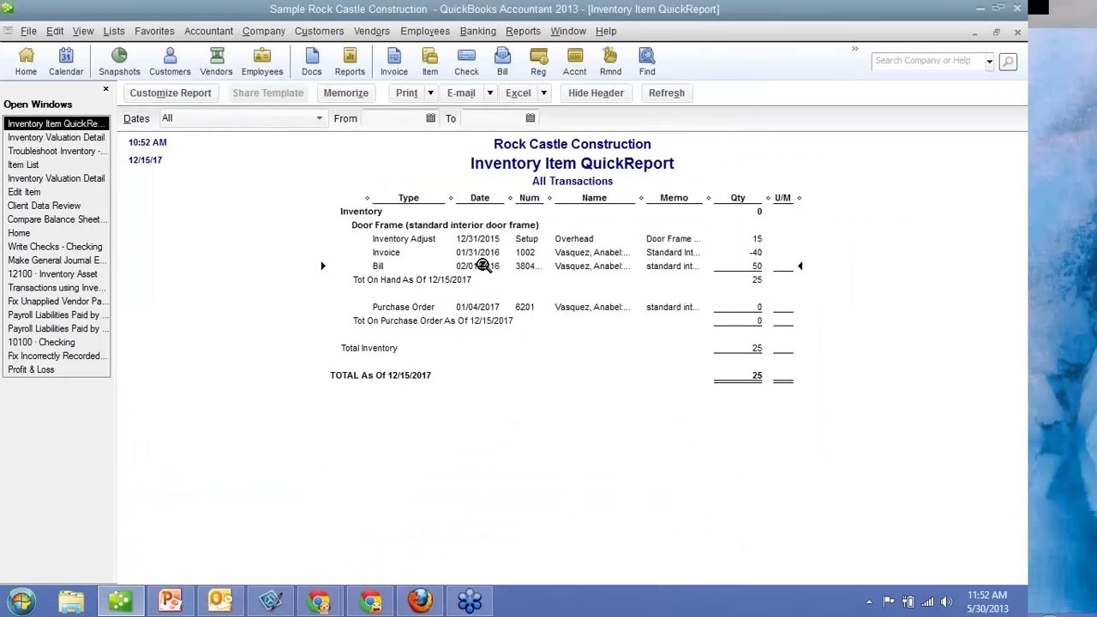
click(482, 252)
double_click(469, 266)
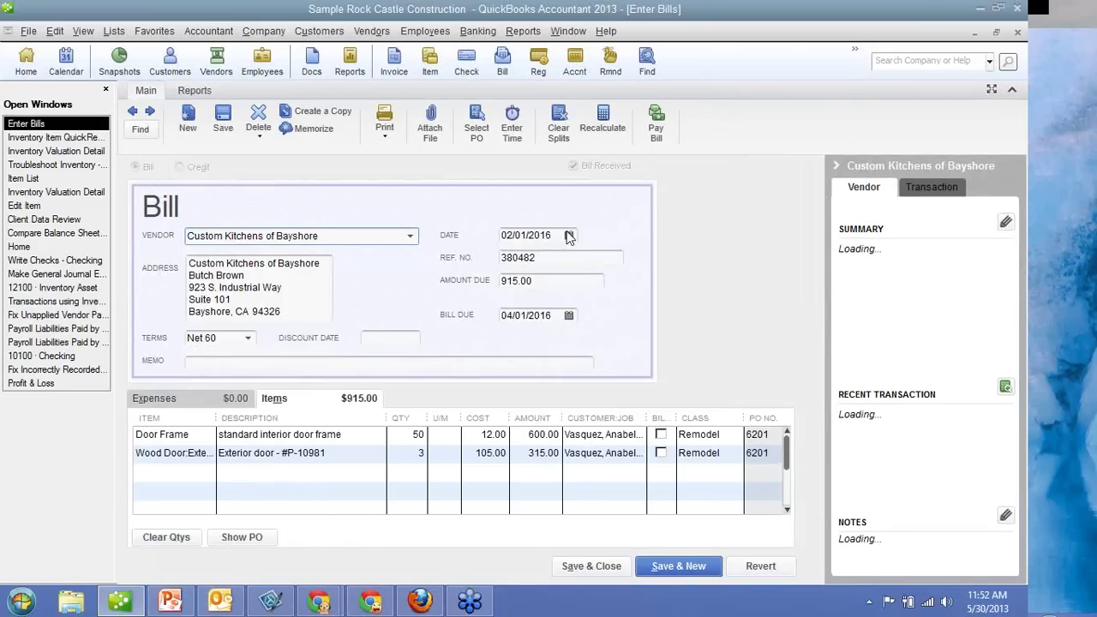
click(568, 235)
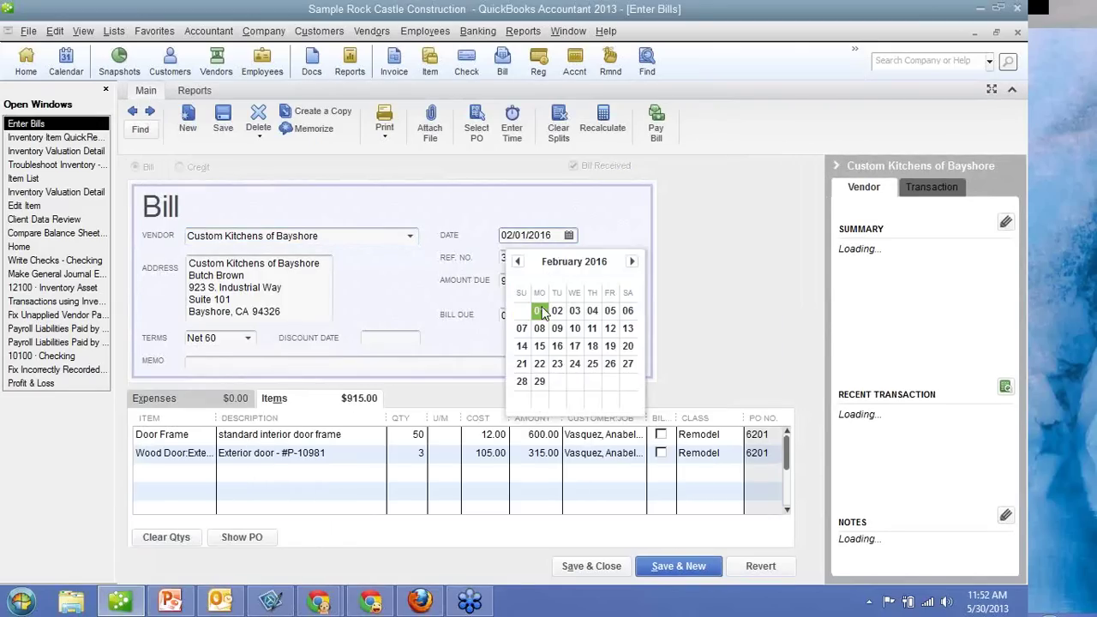
click(520, 263)
click(520, 399)
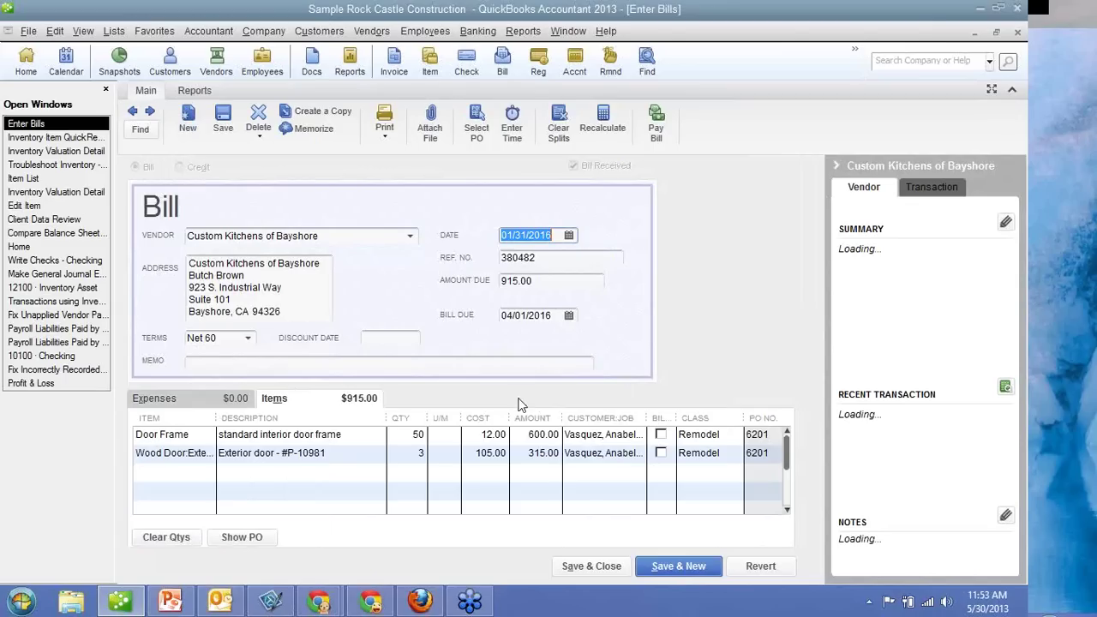
click(590, 566)
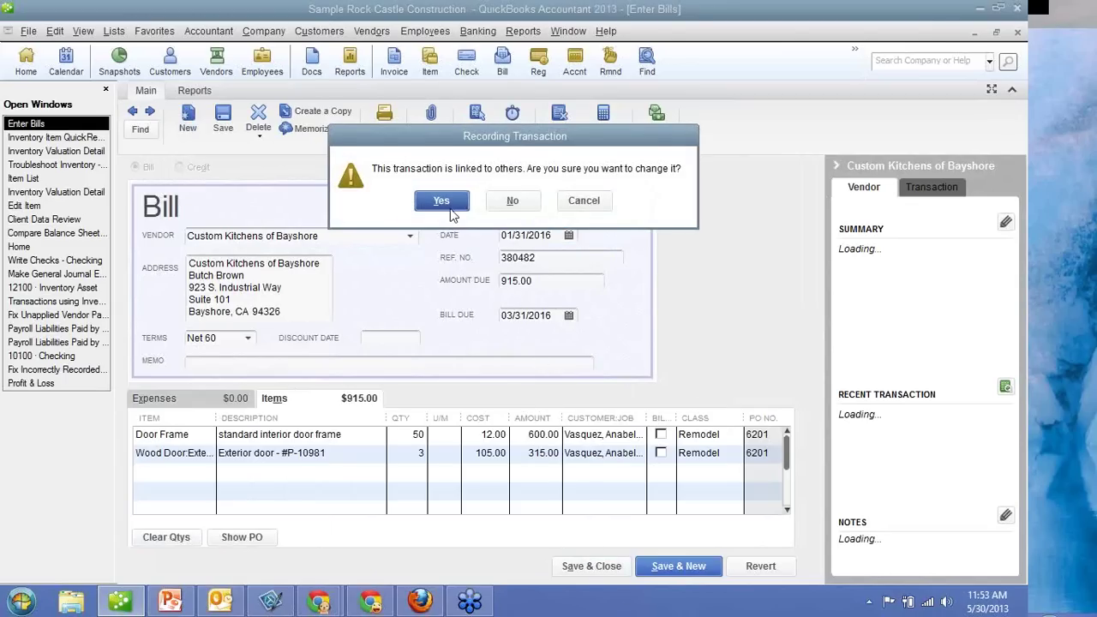
click(450, 211)
click(467, 284)
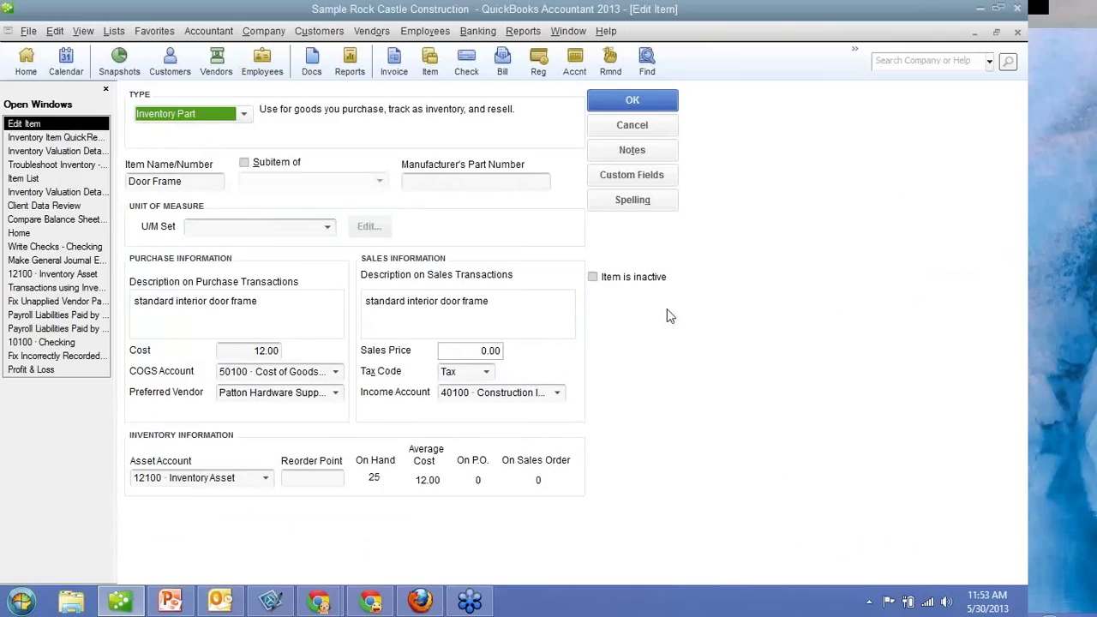
Recheck the Troubleshoot Inventory list and close all open windows without recording the unsaved check.
click(88, 166)
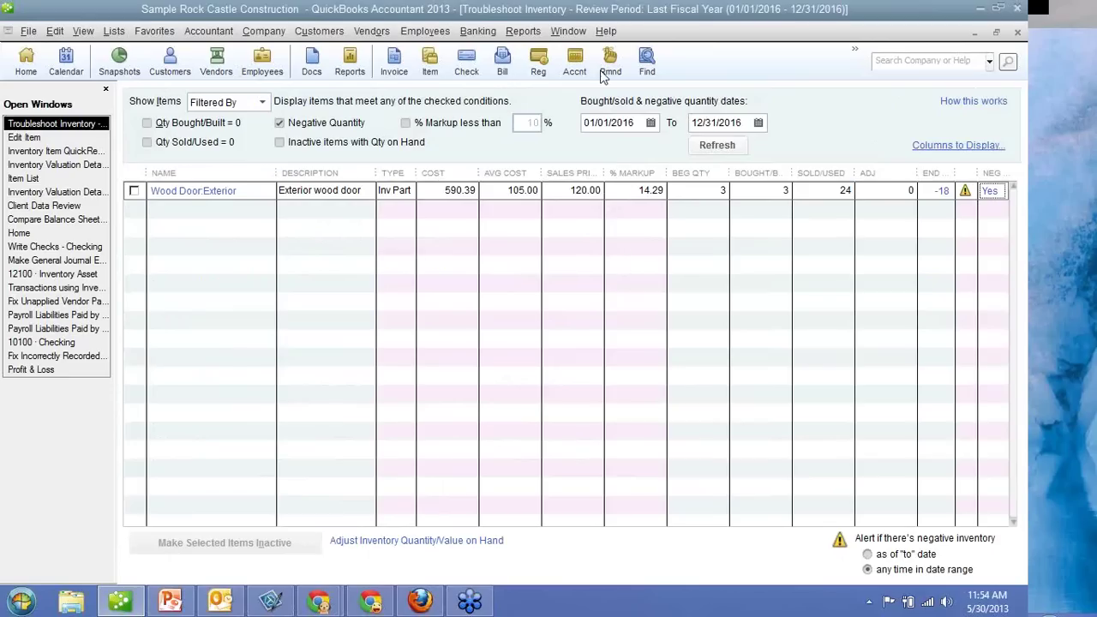
click(571, 33)
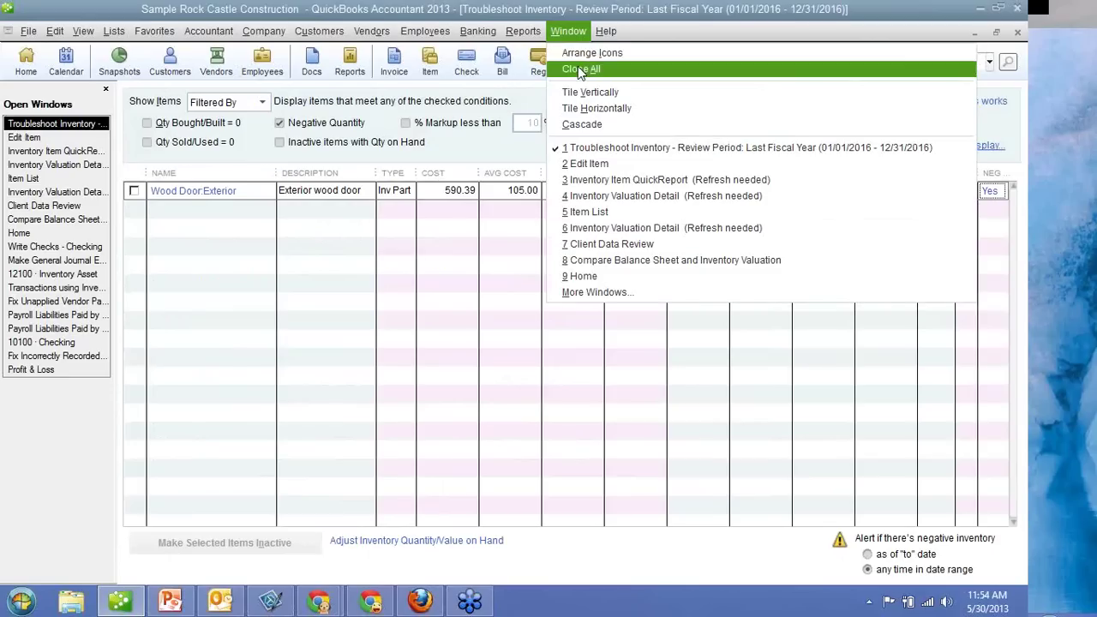
click(580, 69)
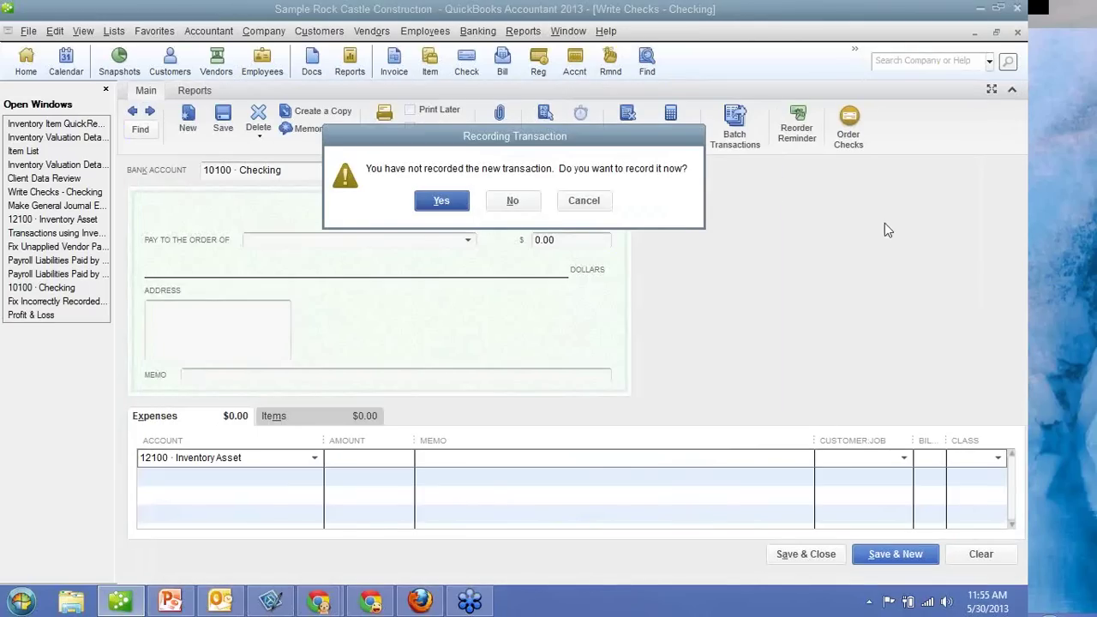
click(520, 204)
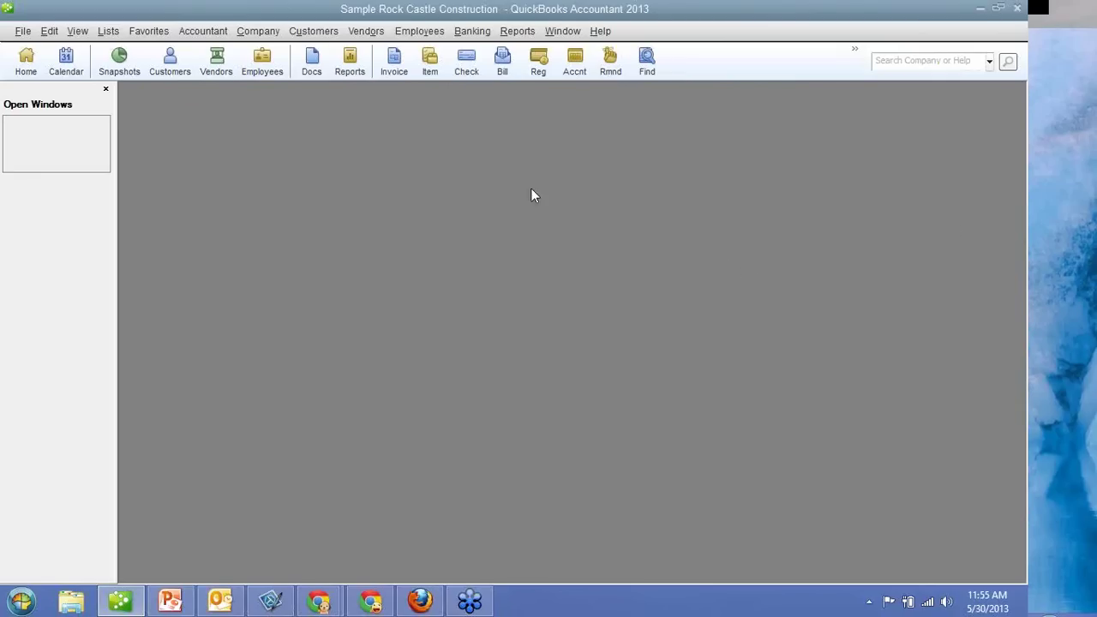
Reopen Client Data Review, maximize it and run Troubleshoot Inventory again.
click(205, 33)
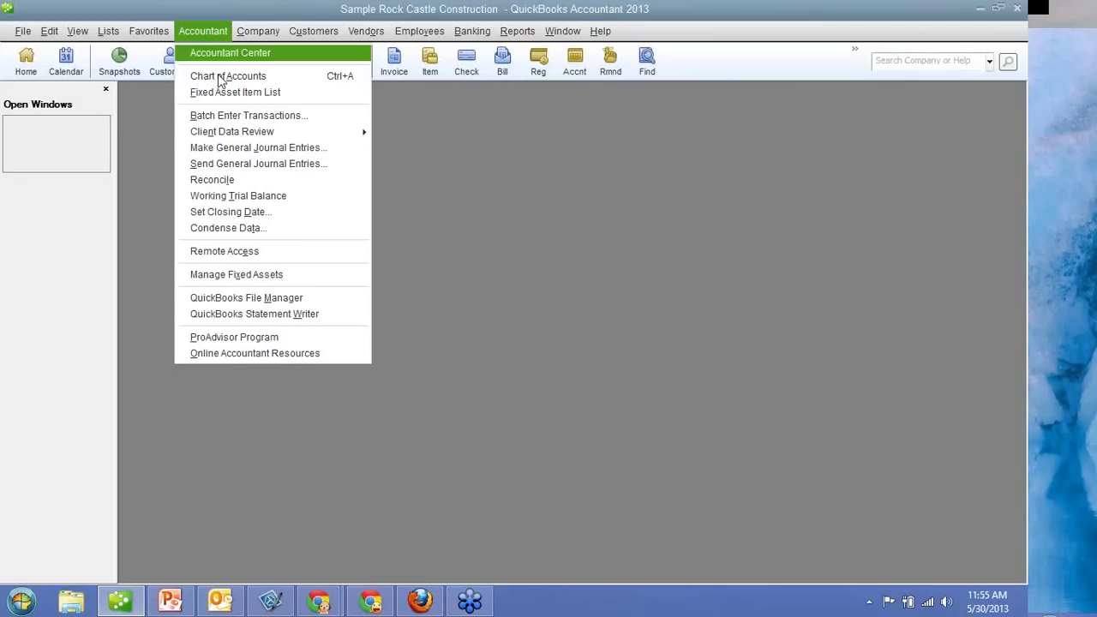
mouse_move(211, 134)
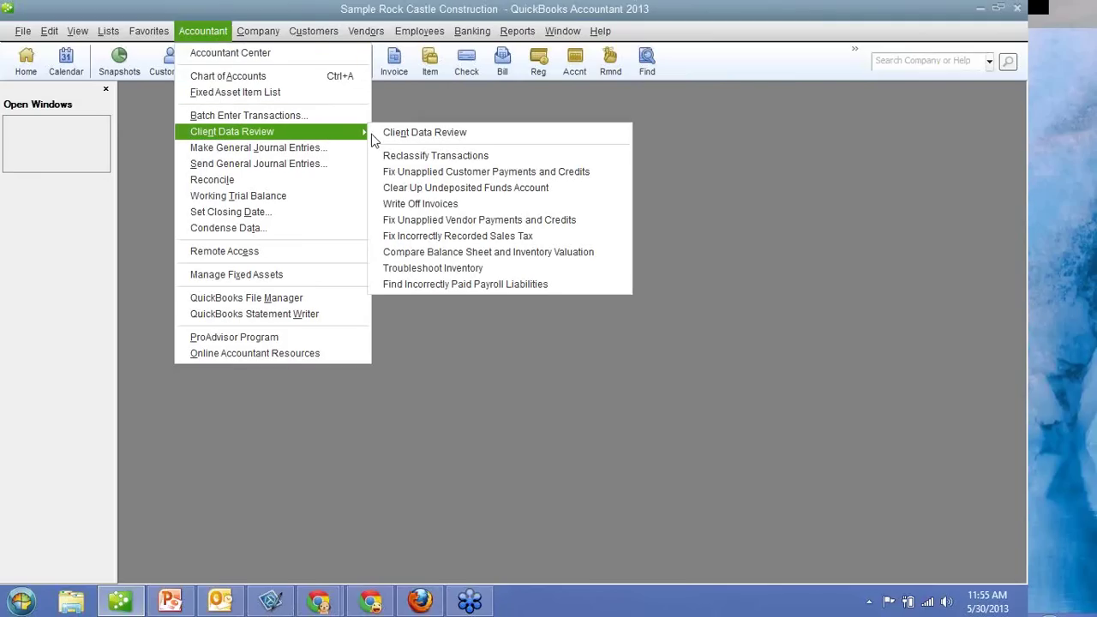
click(385, 135)
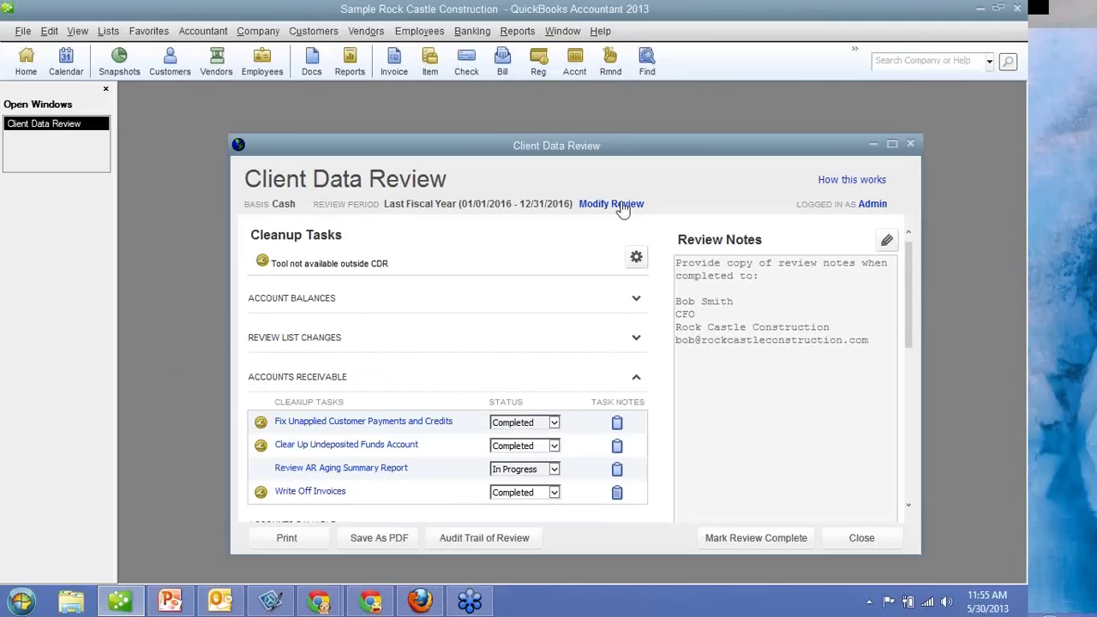
click(891, 144)
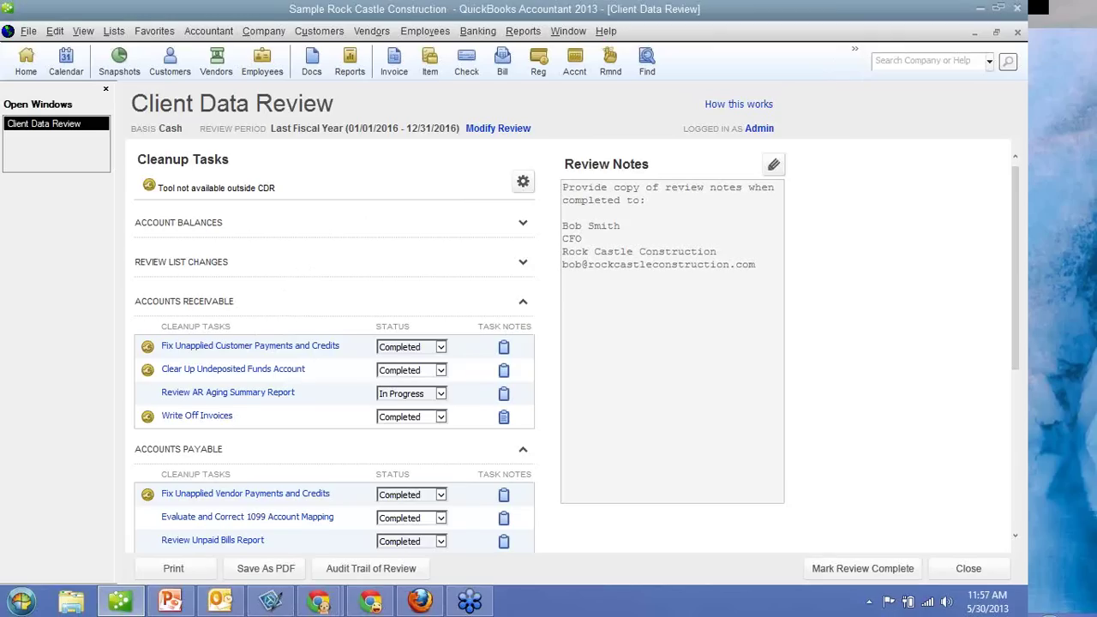
scroll(901, 293, down, 5)
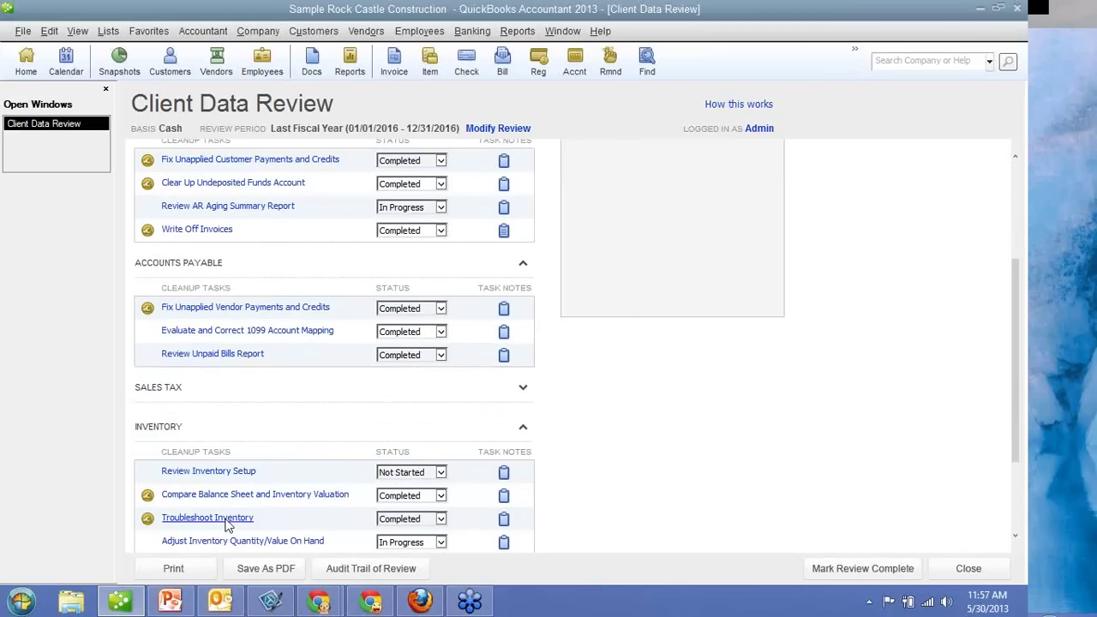
click(226, 521)
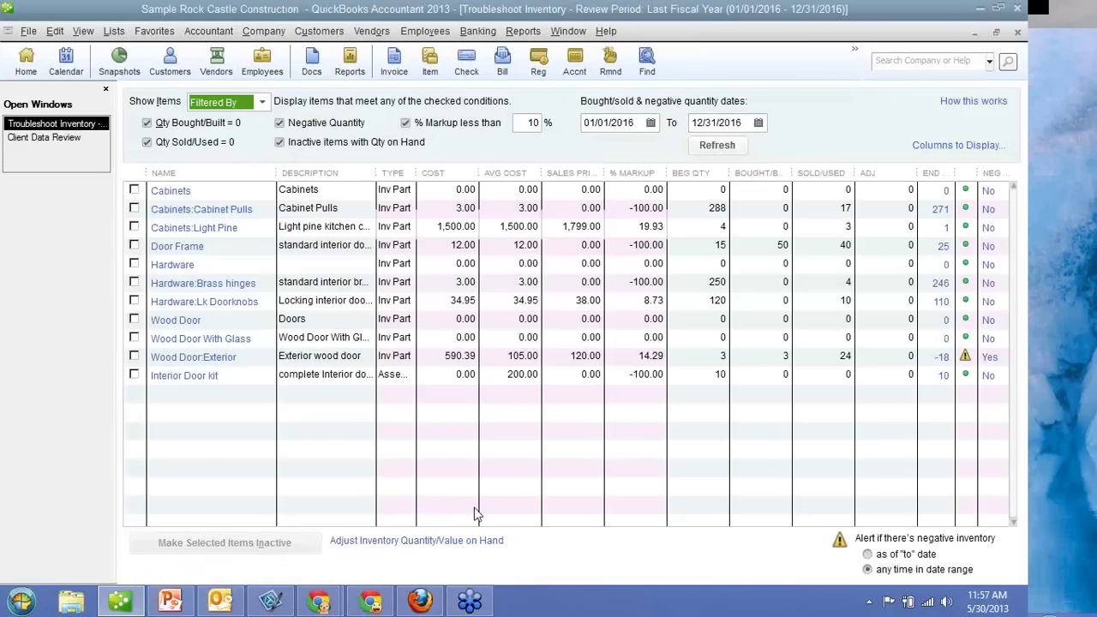
Switch the negative inventory alert to as of the "to" date, and set it back to any time in date range.
click(867, 553)
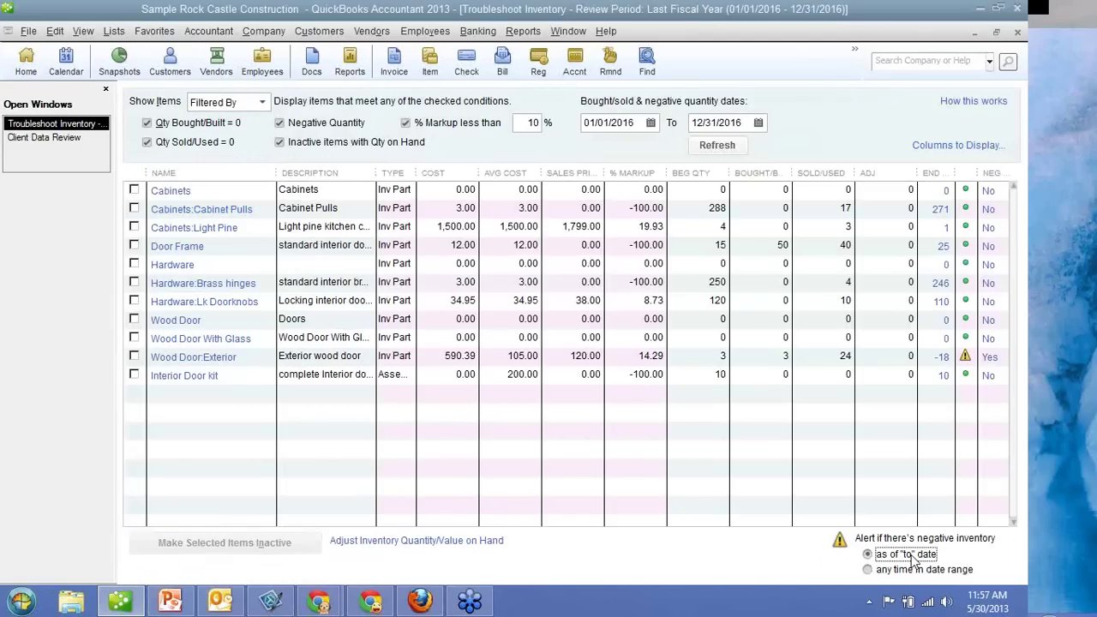
click(867, 569)
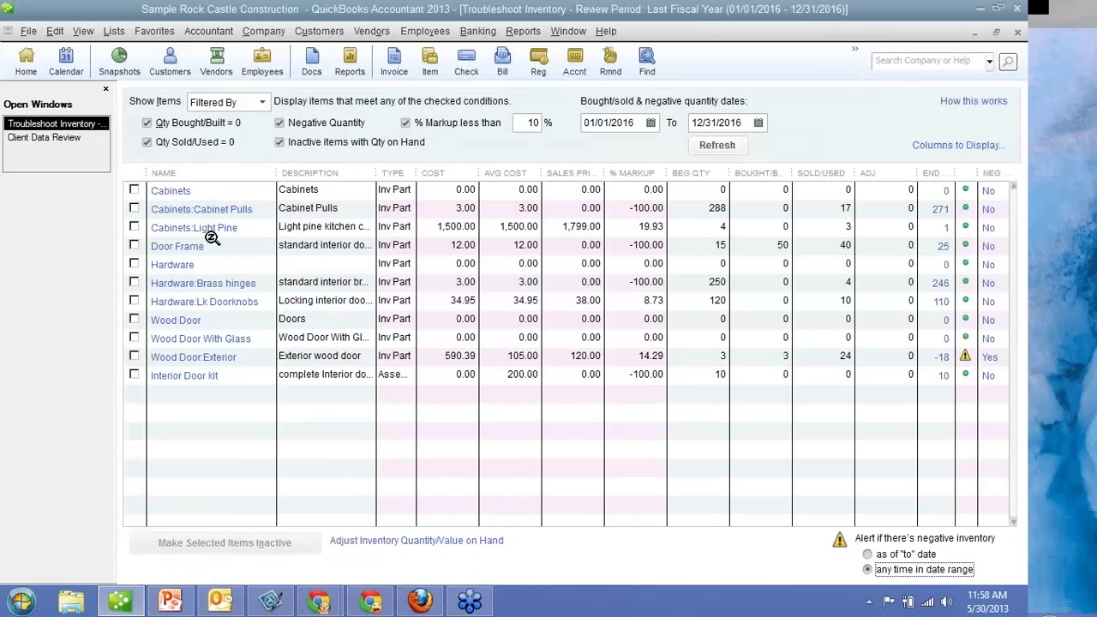
Open the Item List and add the COGS Account column directly after Account.
click(114, 33)
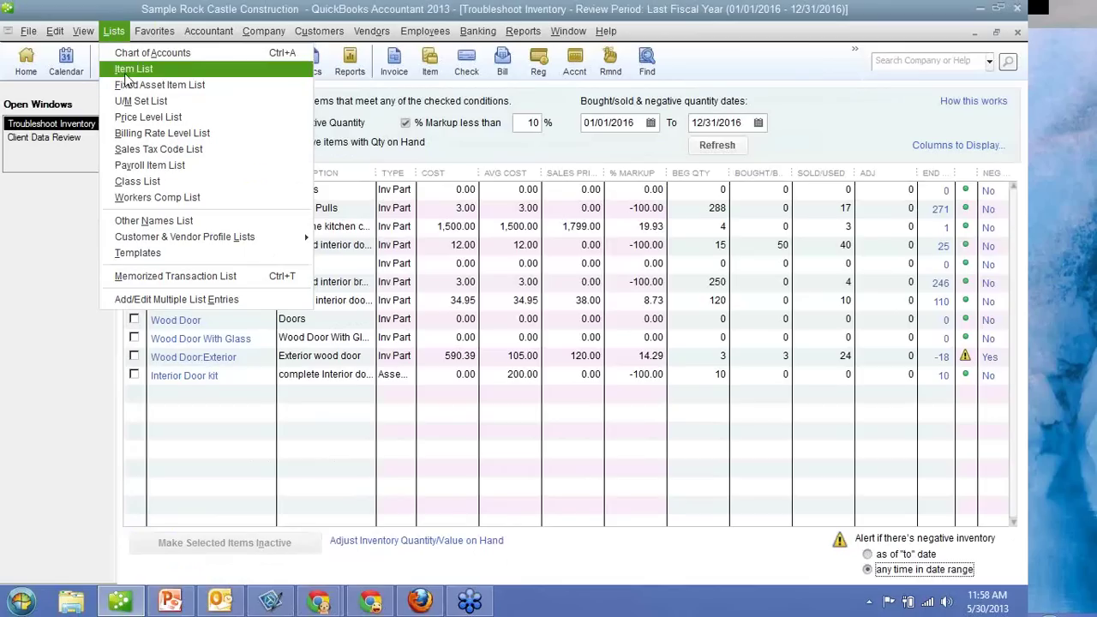
click(132, 69)
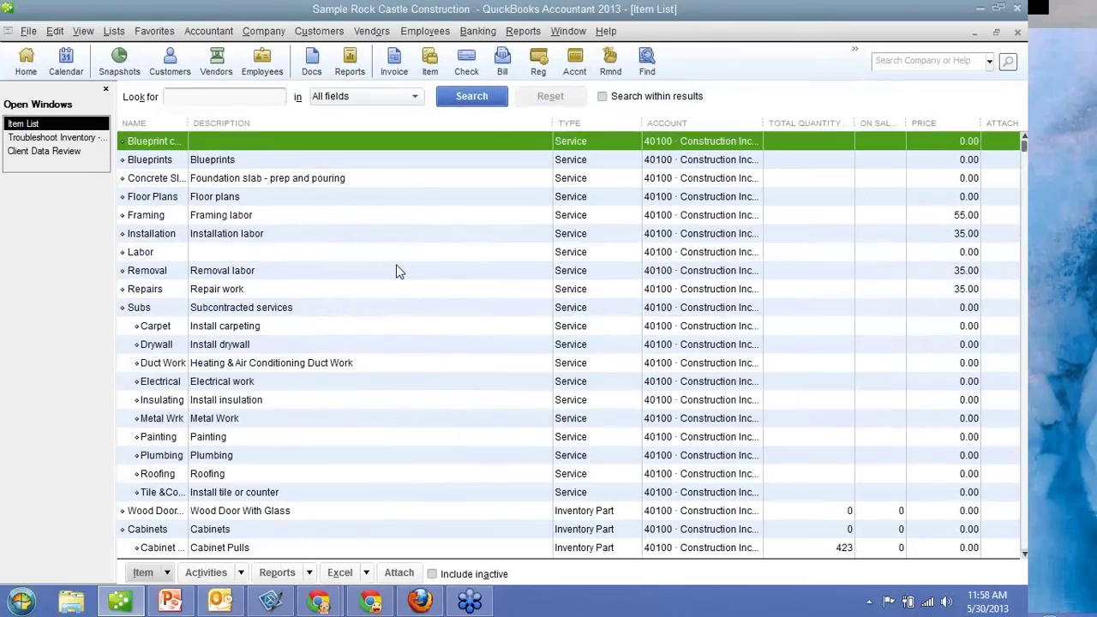
right_click(396, 271)
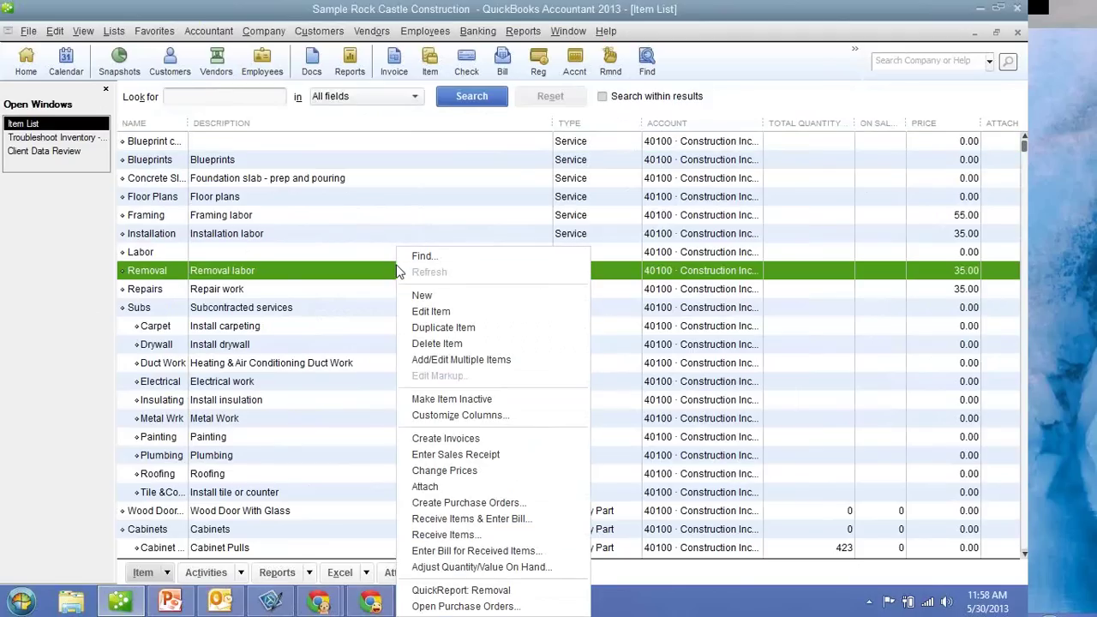
click(491, 419)
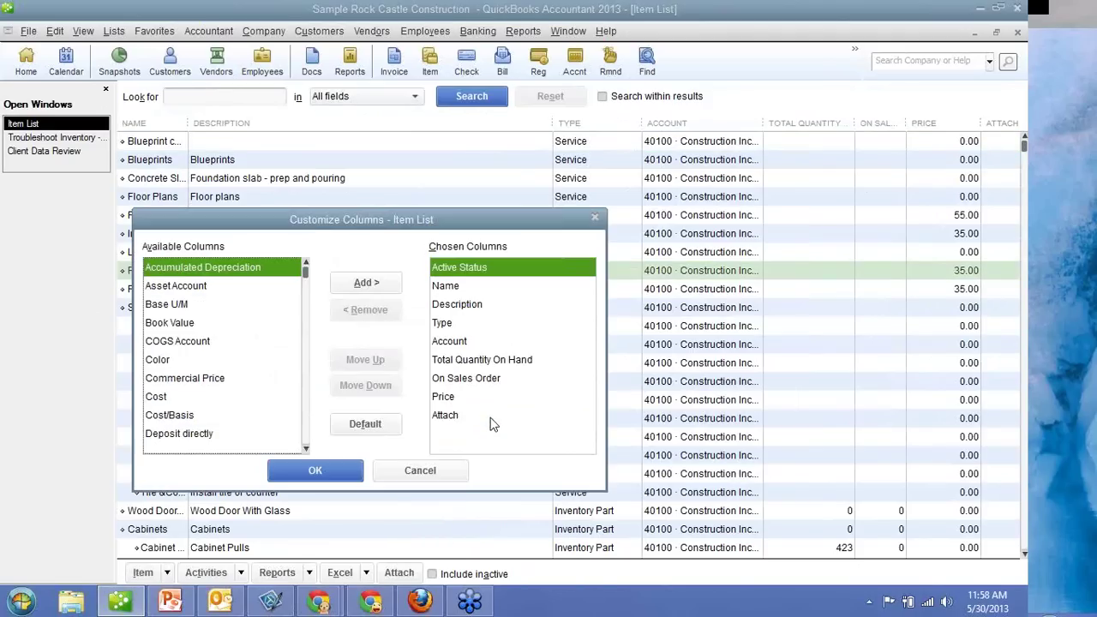
double_click(184, 343)
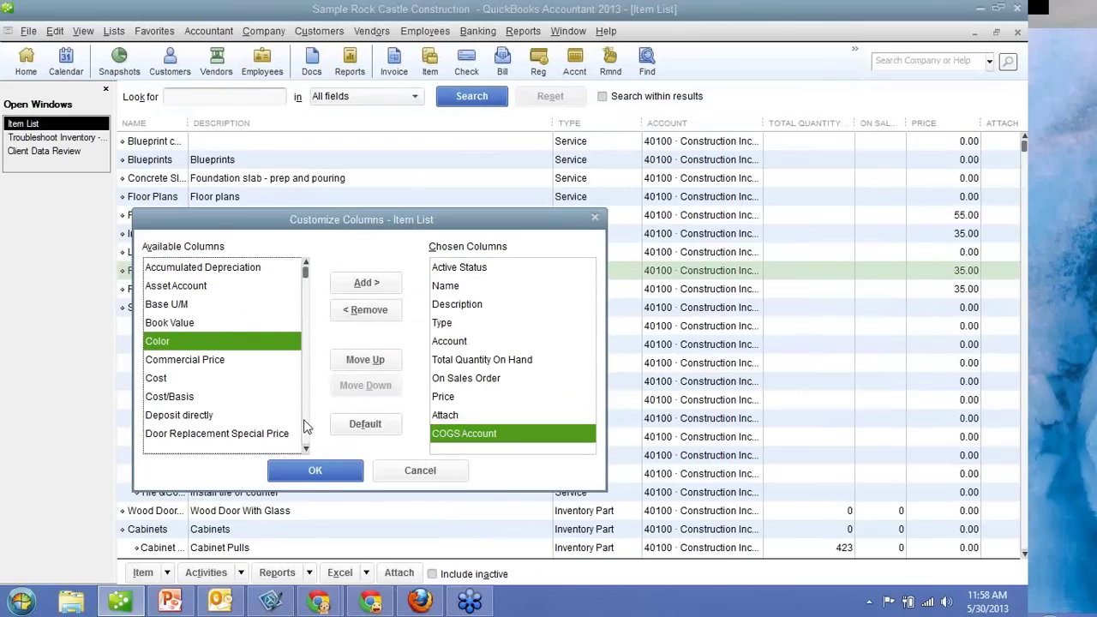
click(358, 359)
click(358, 359)
click(358, 359)
click(358, 359)
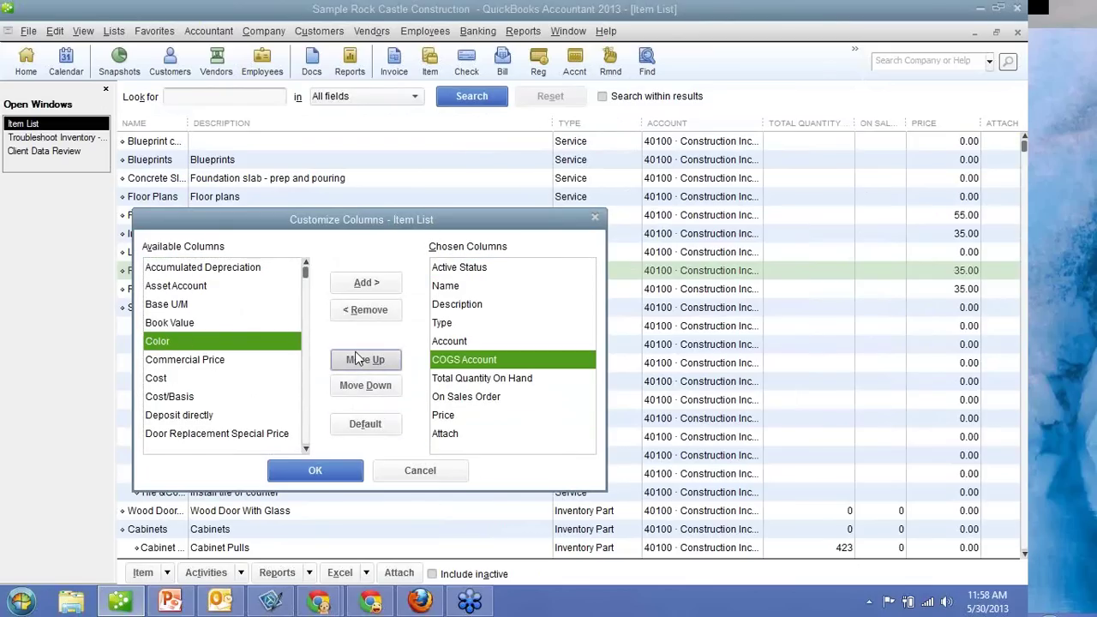
click(335, 473)
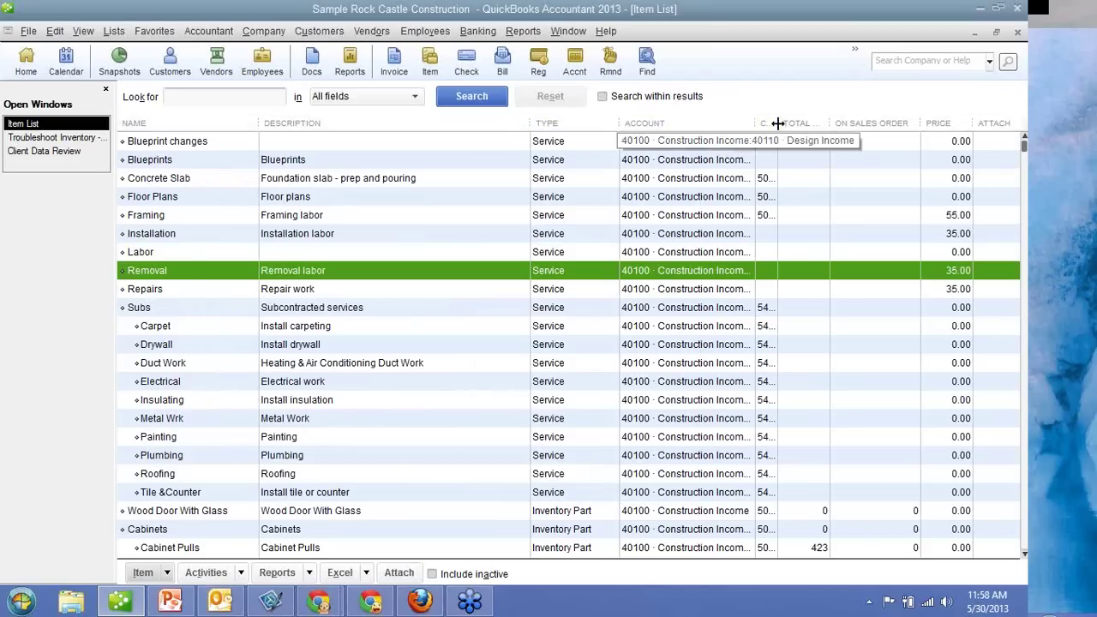
Widen the Item List's COGS Account column, narrow Description, and widen the Account column.
drag(778, 128, 937, 138)
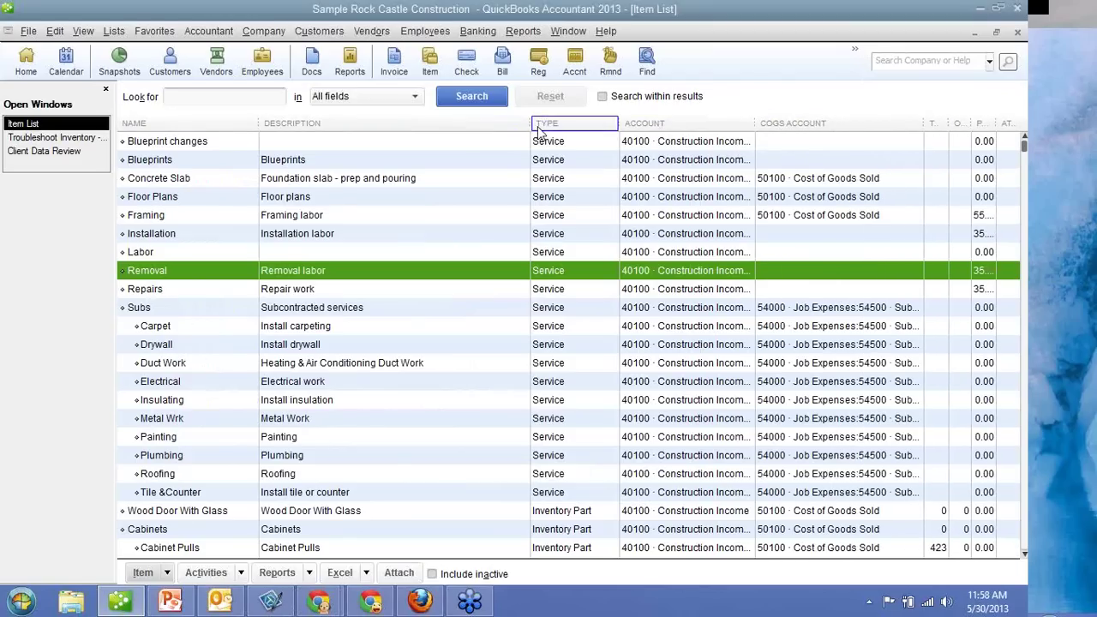
drag(531, 124, 446, 123)
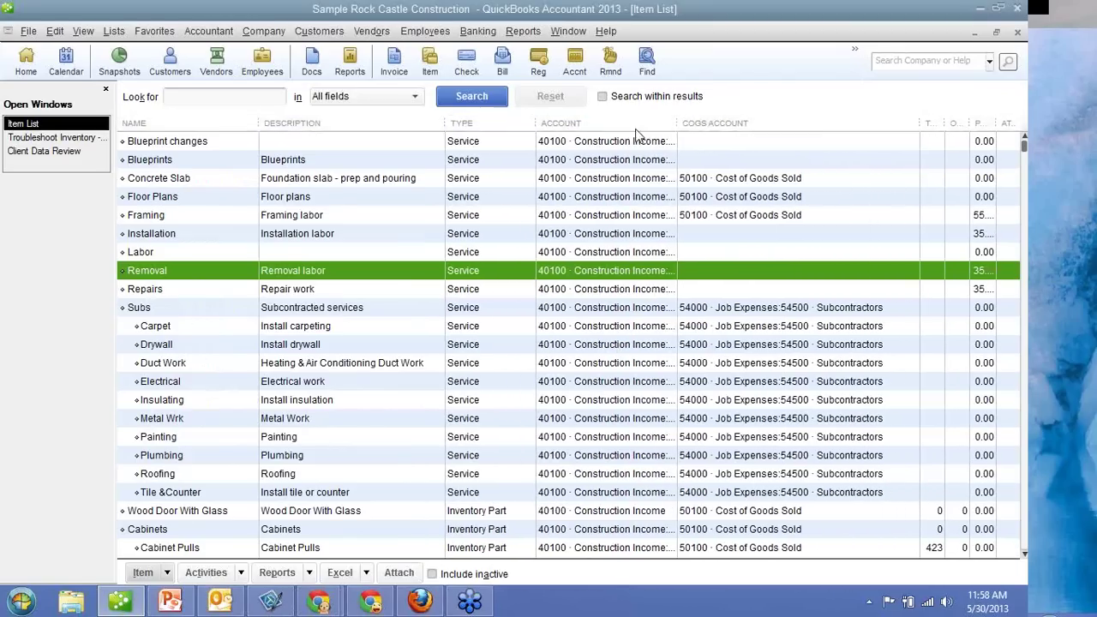
drag(678, 122, 715, 123)
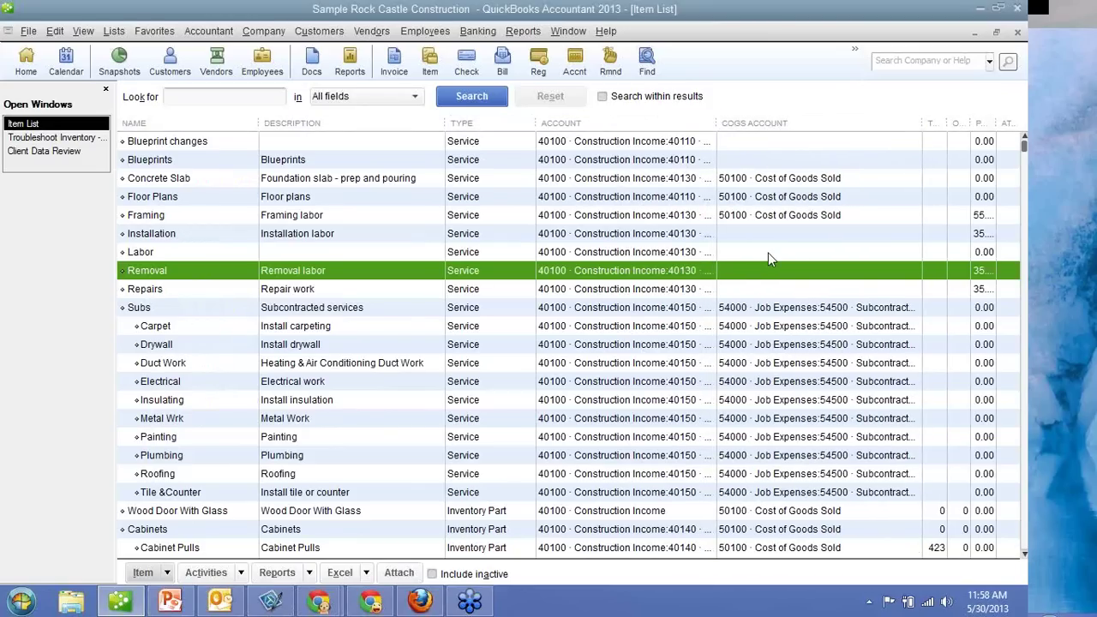
Open the Floor Plans item, toggle its assemblies/subcontractor option off and on to compare the fields, and save it with the option enabled.
click(780, 198)
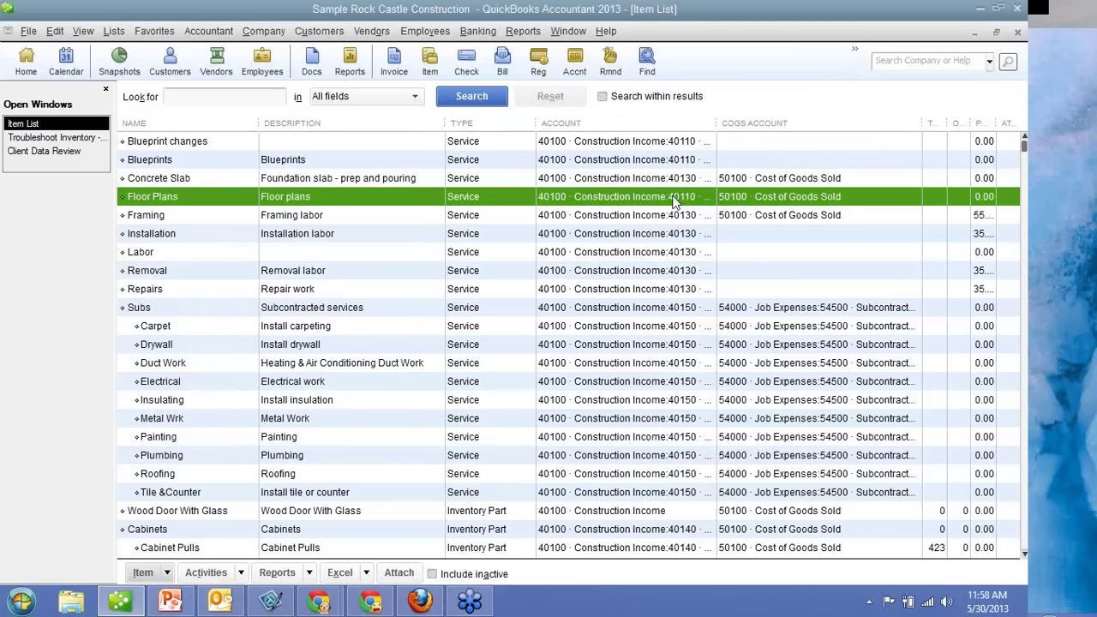
double_click(744, 199)
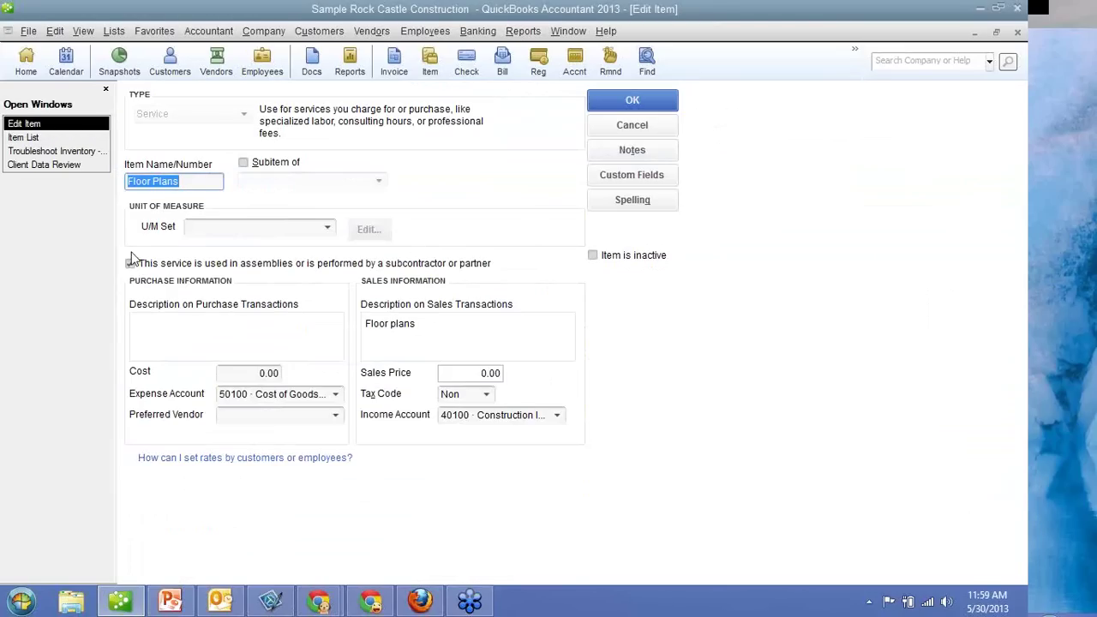
click(129, 264)
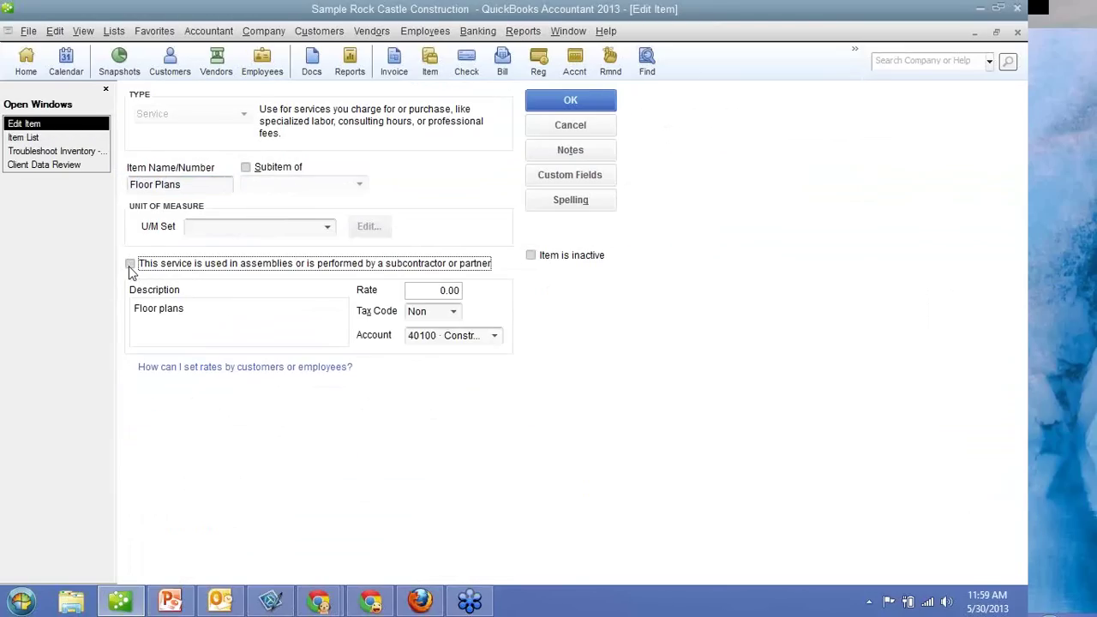
click(130, 265)
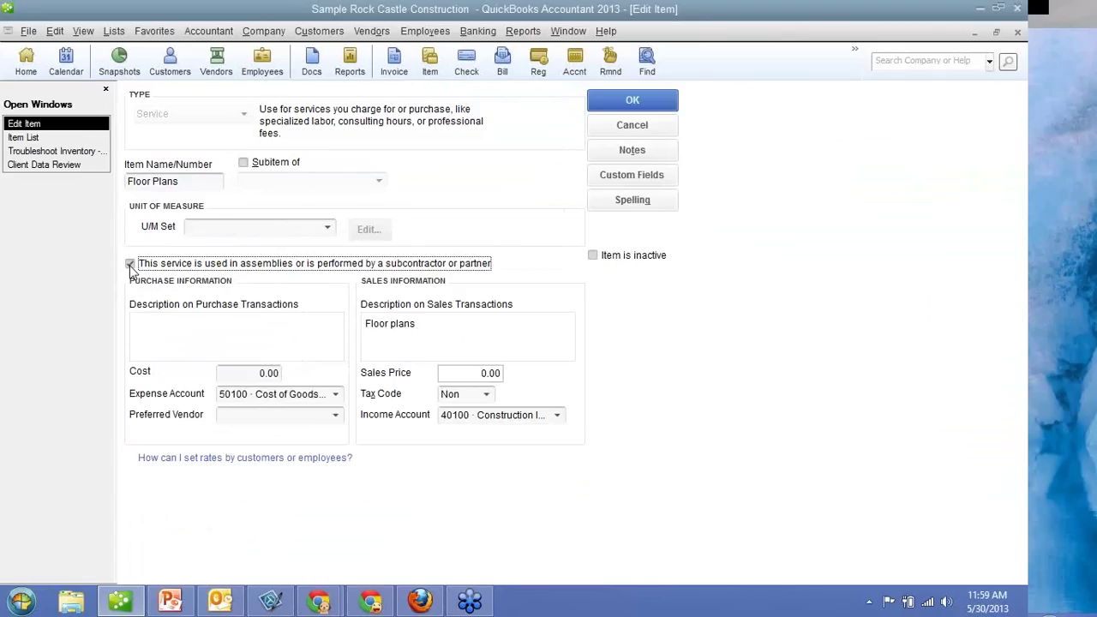
click(130, 264)
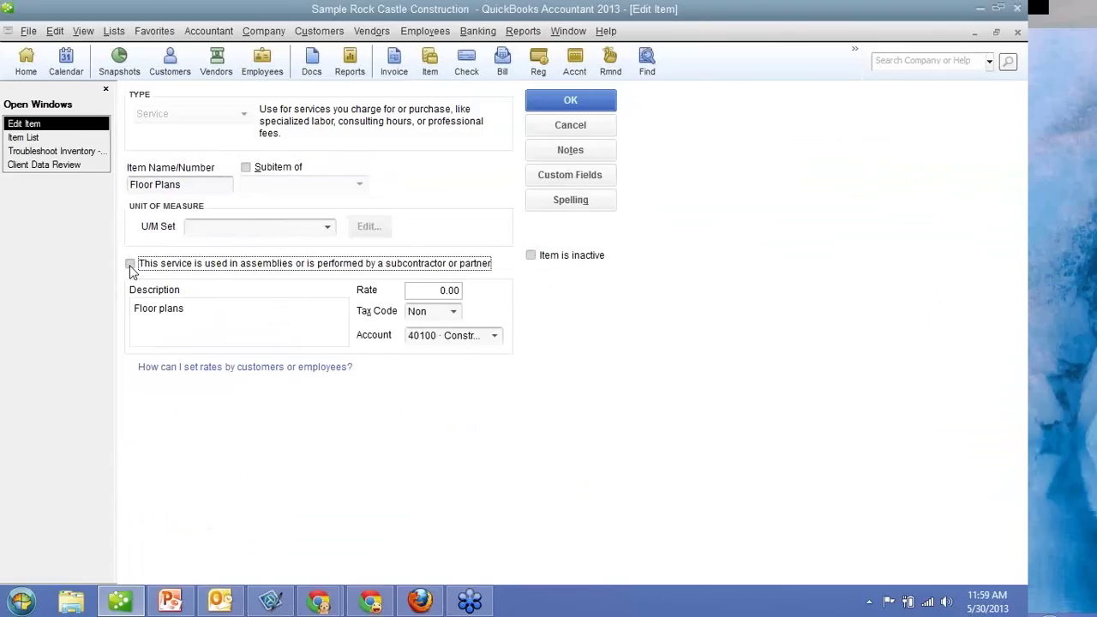
click(130, 265)
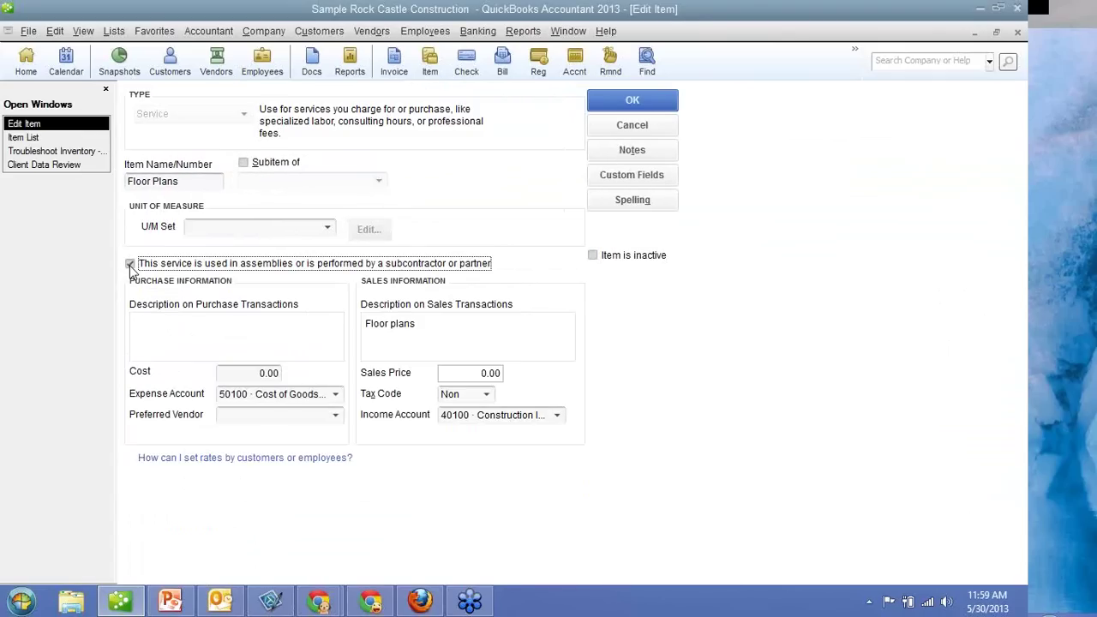
click(129, 265)
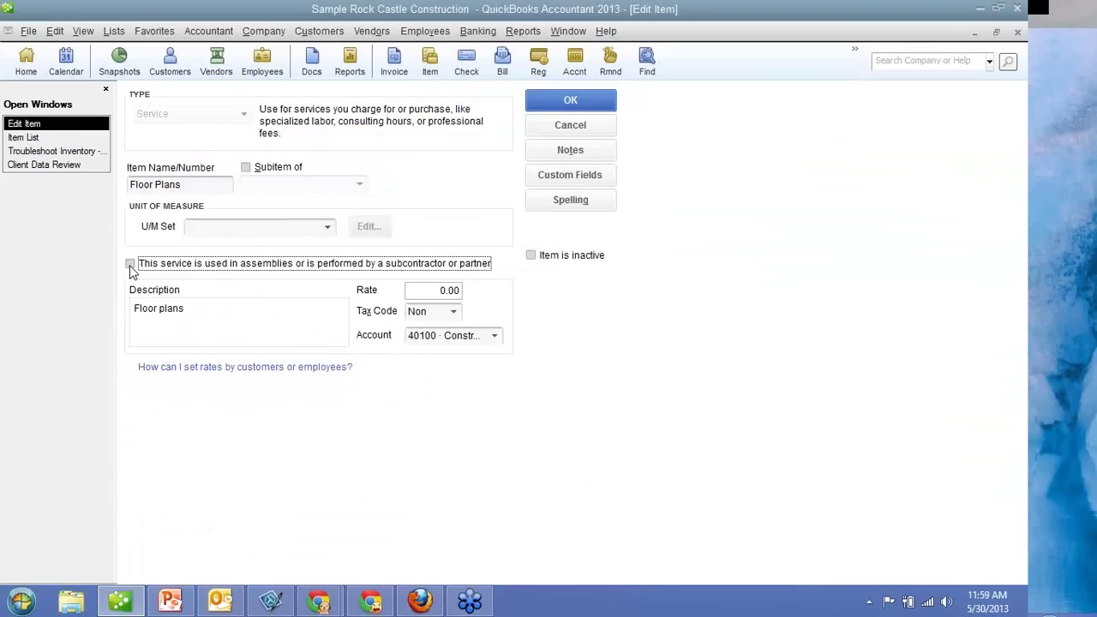
click(130, 265)
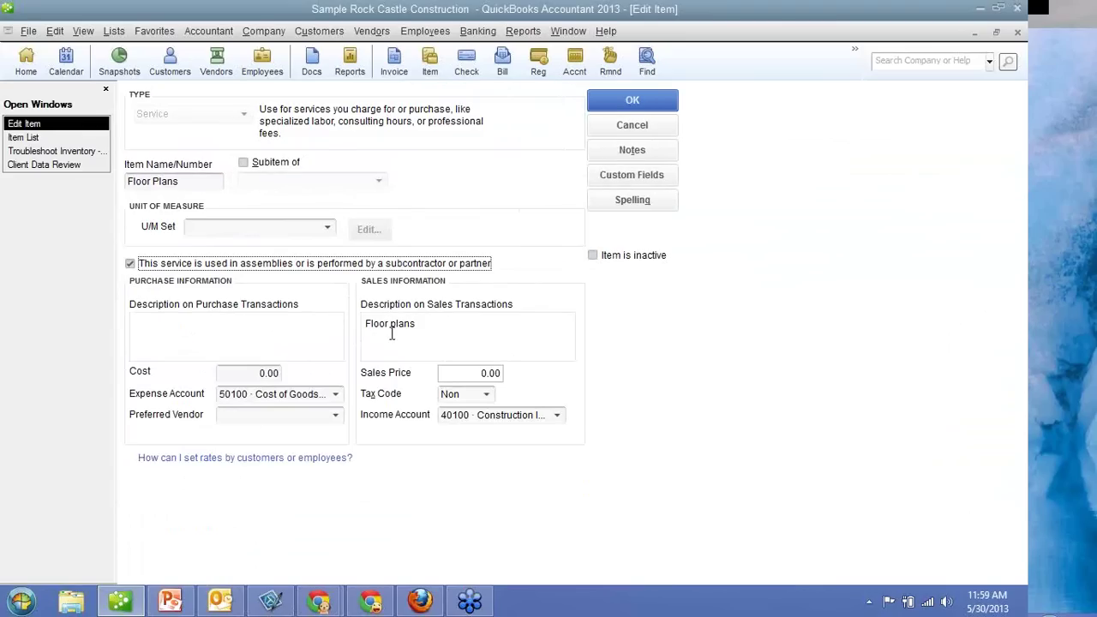
click(655, 108)
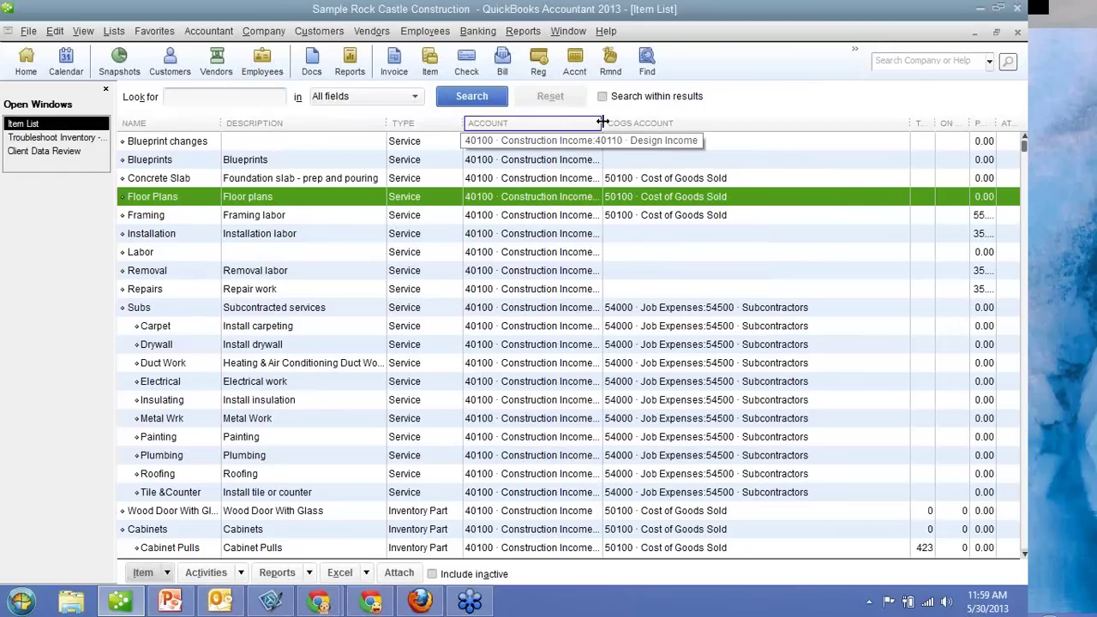
Widen the Account column and review the income and COGS accounts assigned to items throughout the Item List.
drag(602, 123, 725, 123)
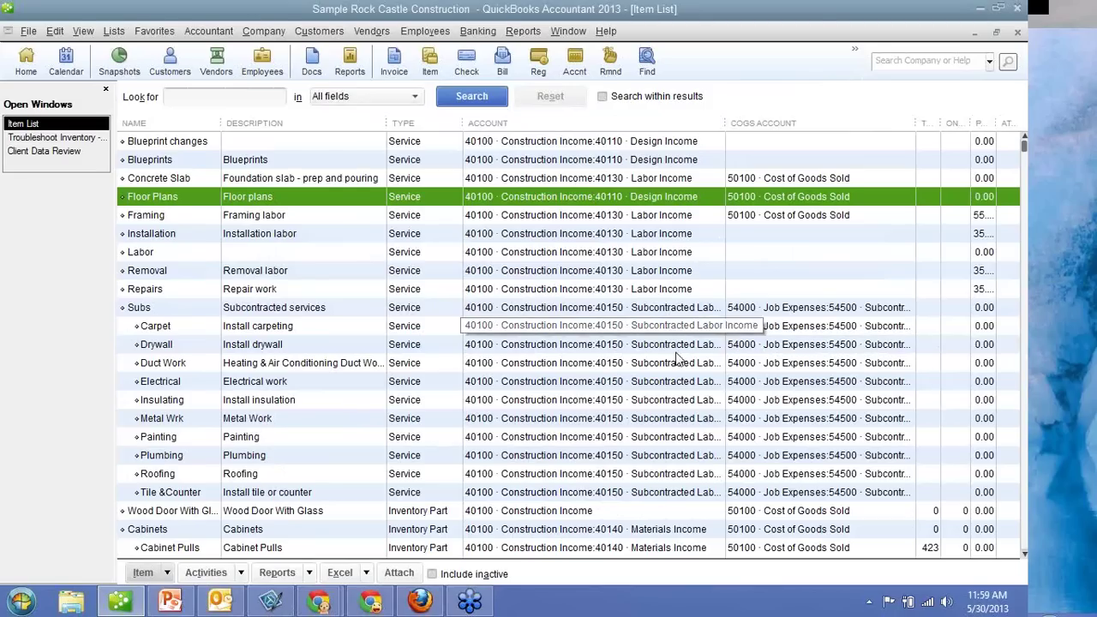
scroll(672, 388, down, 2)
scroll(671, 388, down, 1)
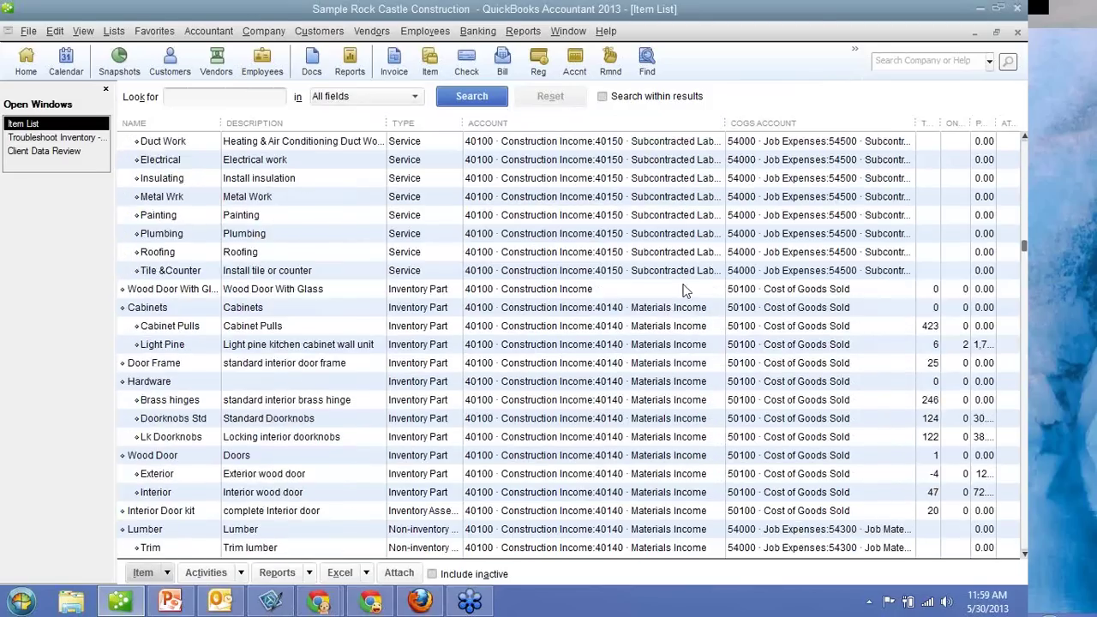
click(686, 288)
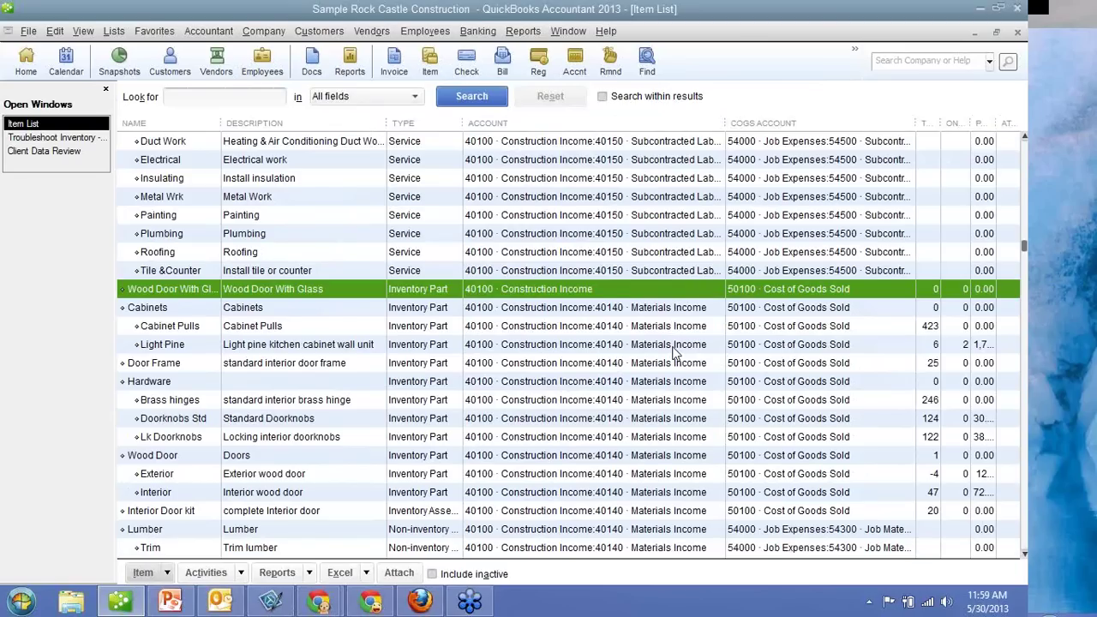
scroll(673, 351, down, 2)
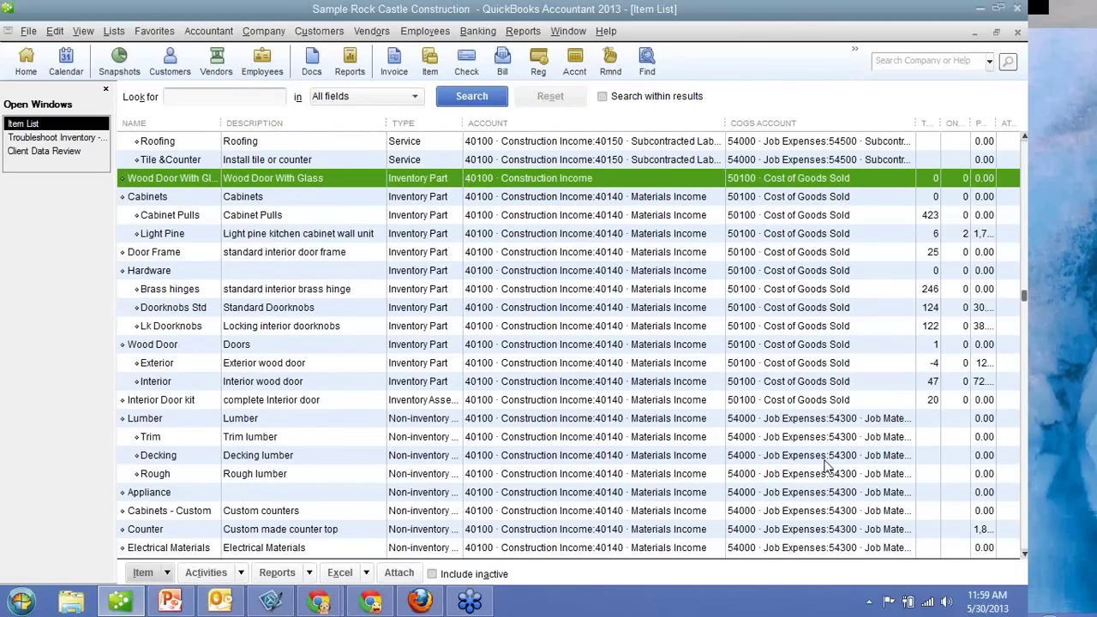
scroll(825, 463, down, 4)
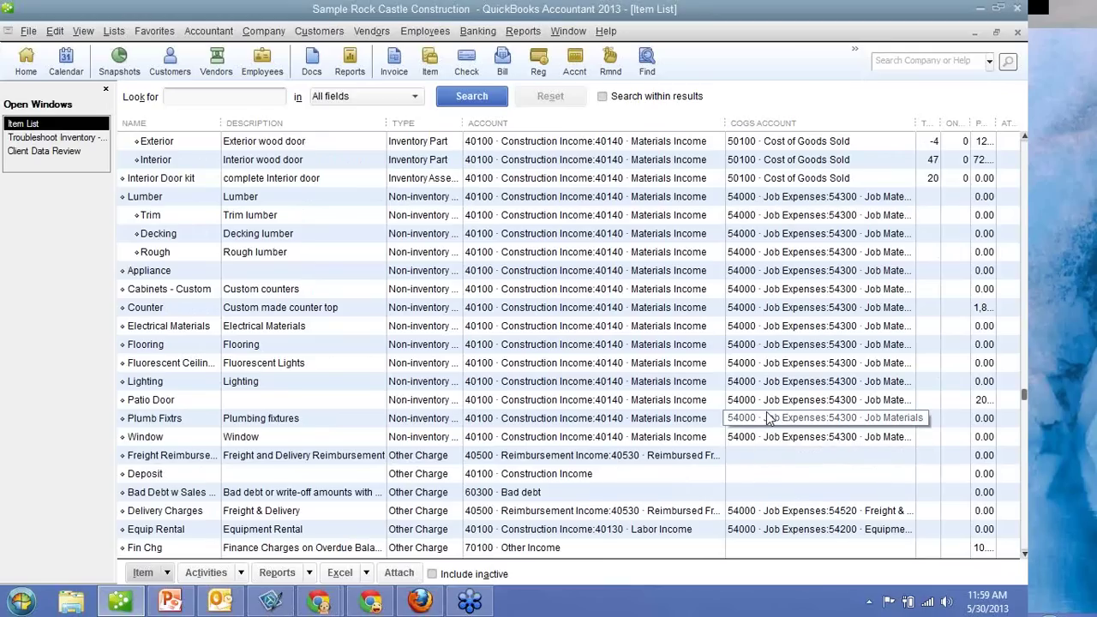
scroll(769, 418, up, 10)
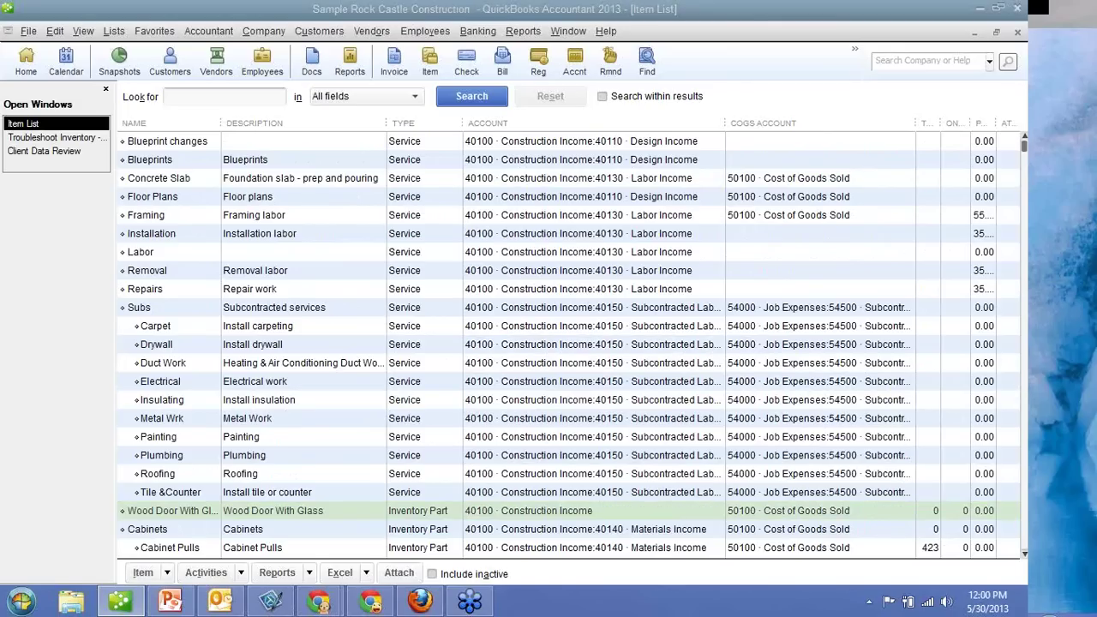
key(alt+Tab)
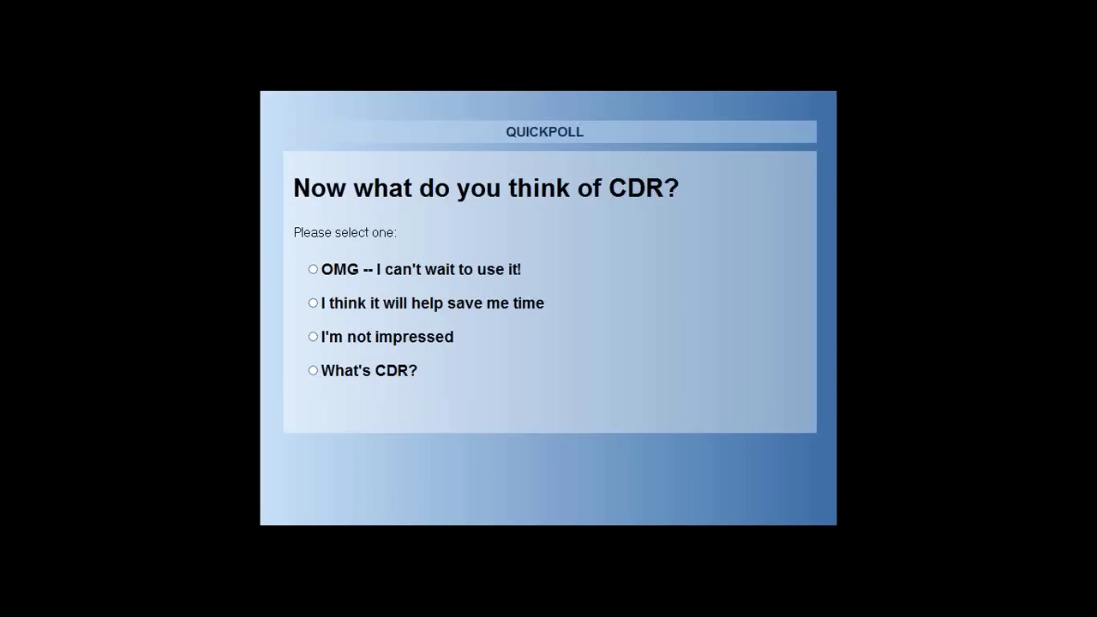